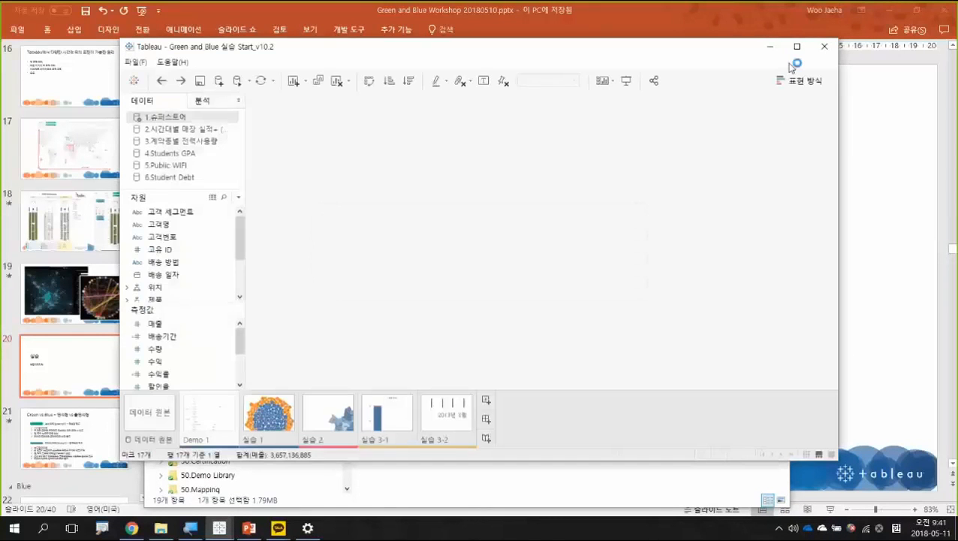
Step: Maximize the workbook window and open the 실습 1 worksheet, checking the x and y fields under 매장 좌표
left_click(795, 50)
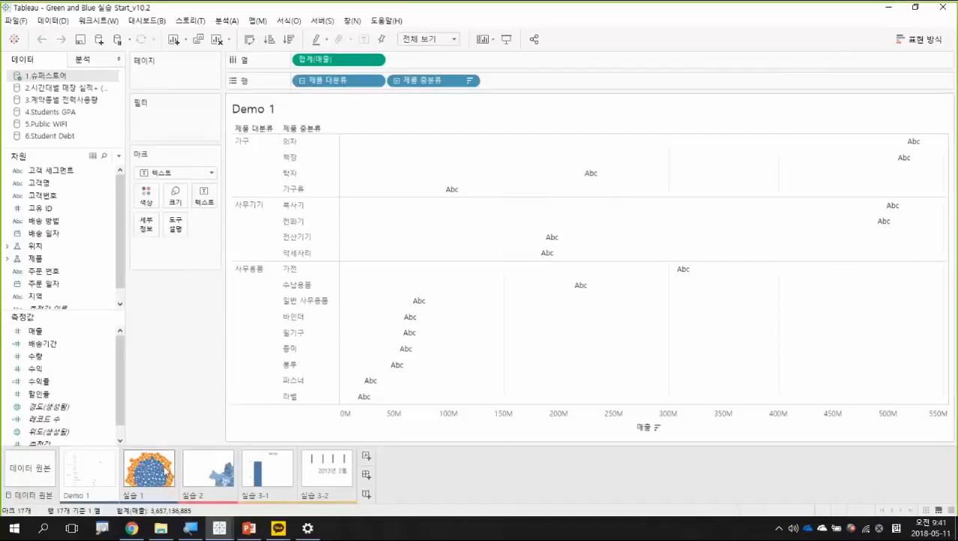
left_click(165, 471)
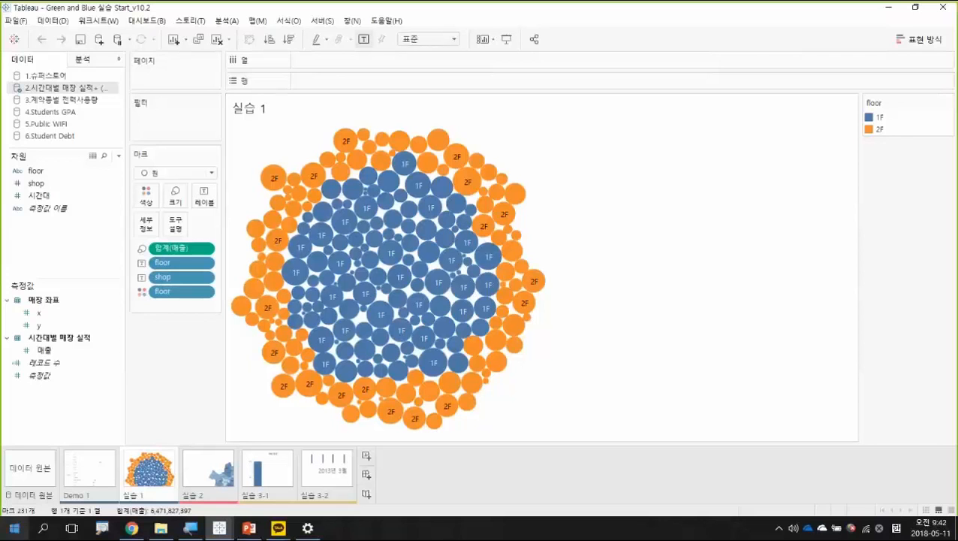
left_click(60, 324)
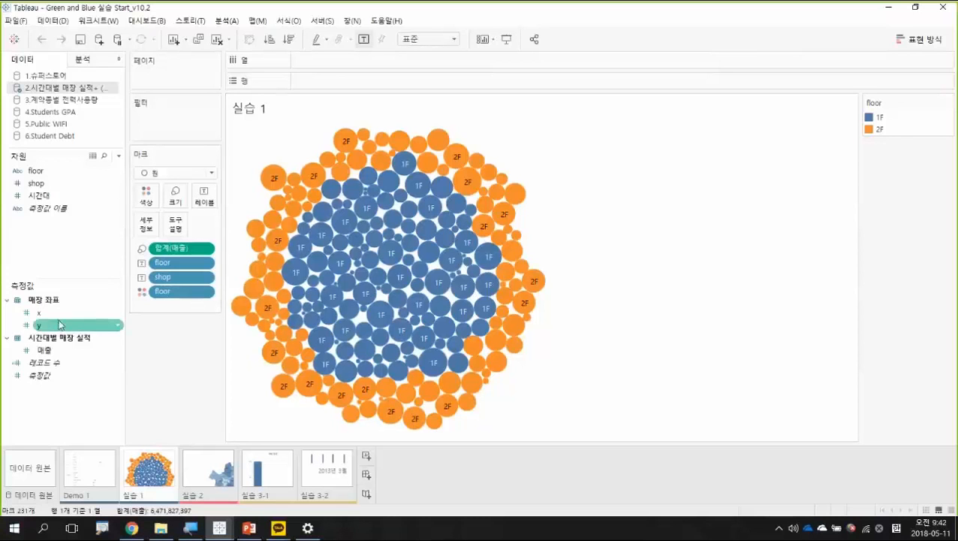
left_click(60, 316)
Step: Switch to File Explorer and view the floor plan 1F.png from the workshop's Image folder at full size
left_click(160, 528)
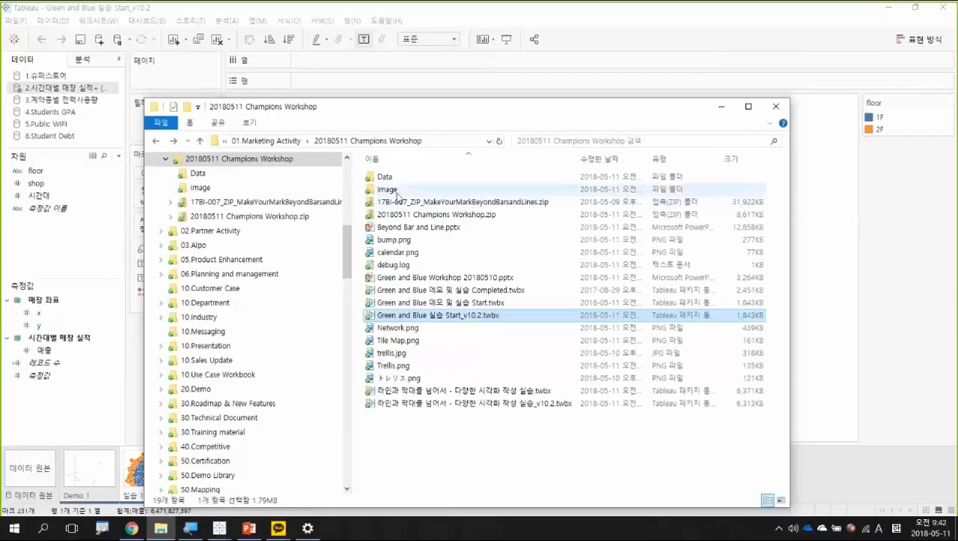
double_click(394, 189)
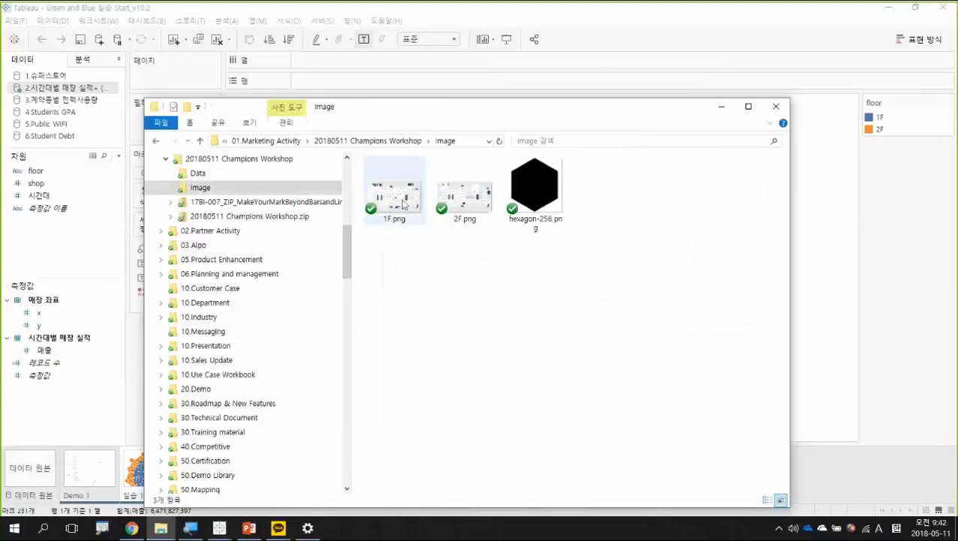
left_click(403, 202)
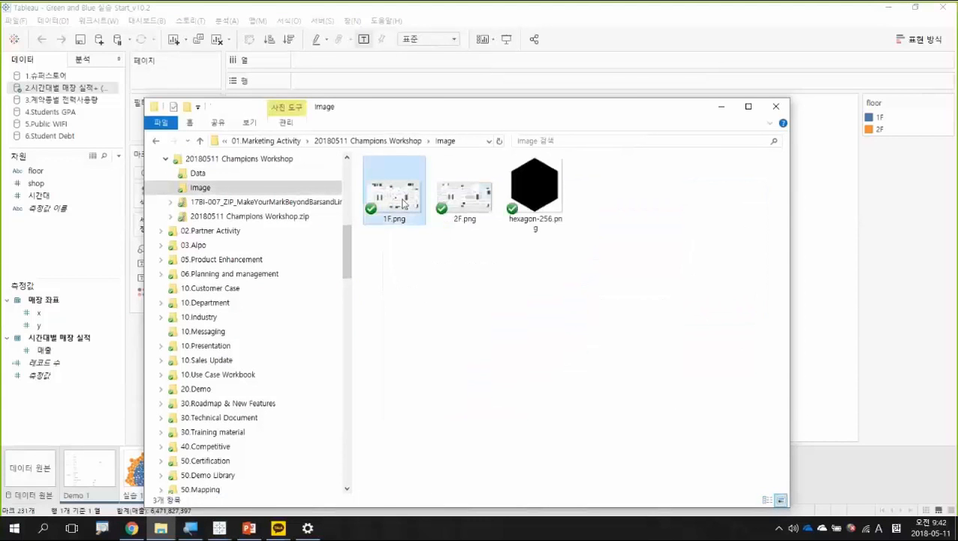
left_click(463, 208)
left_click(406, 209)
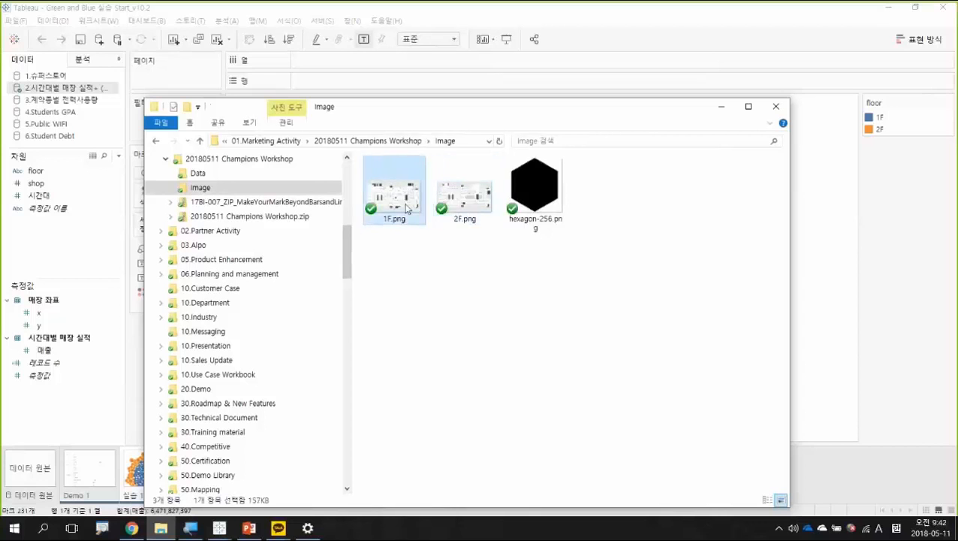
double_click(407, 208)
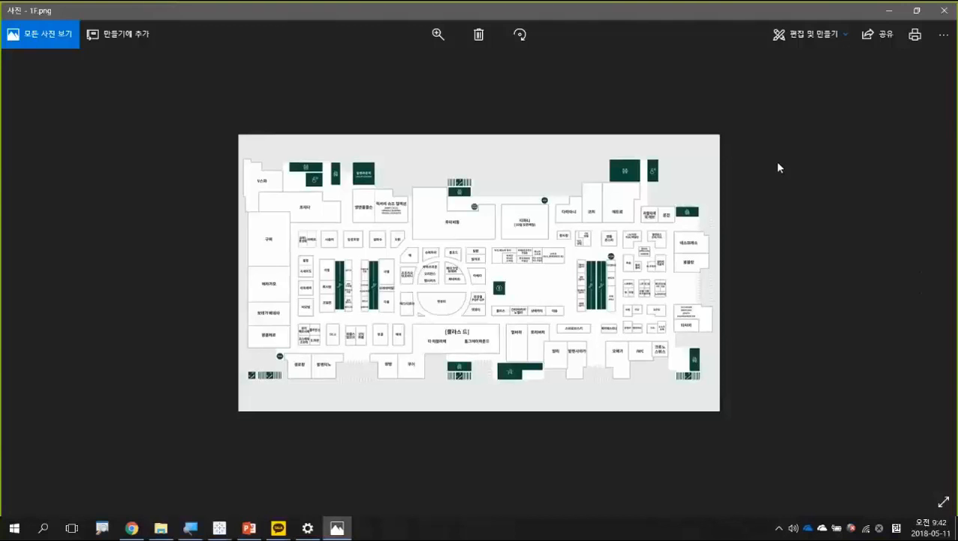
left_click(938, 16)
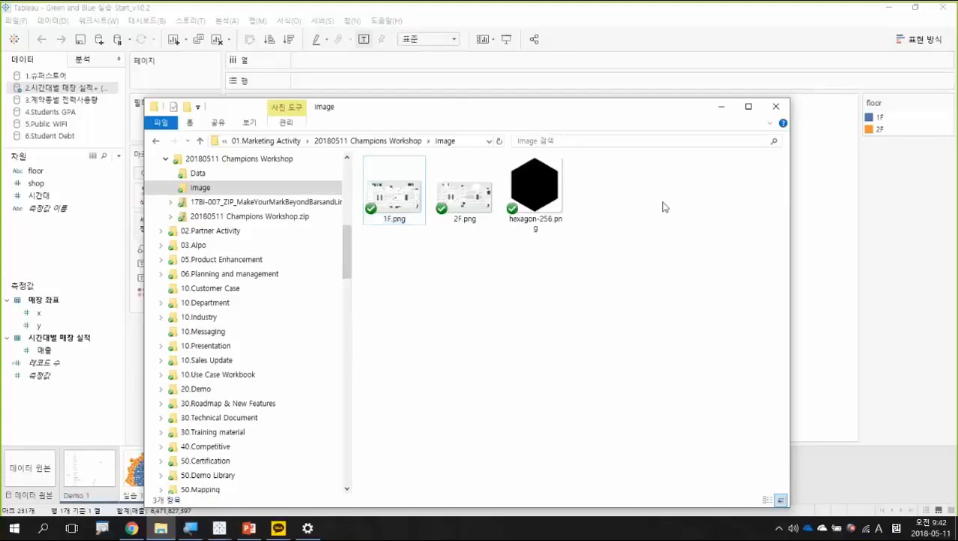
Step: Move the File Explorer window aside, return to Tableau and clear the 실습 1 worksheet
left_click_drag(451, 106, 669, 228)
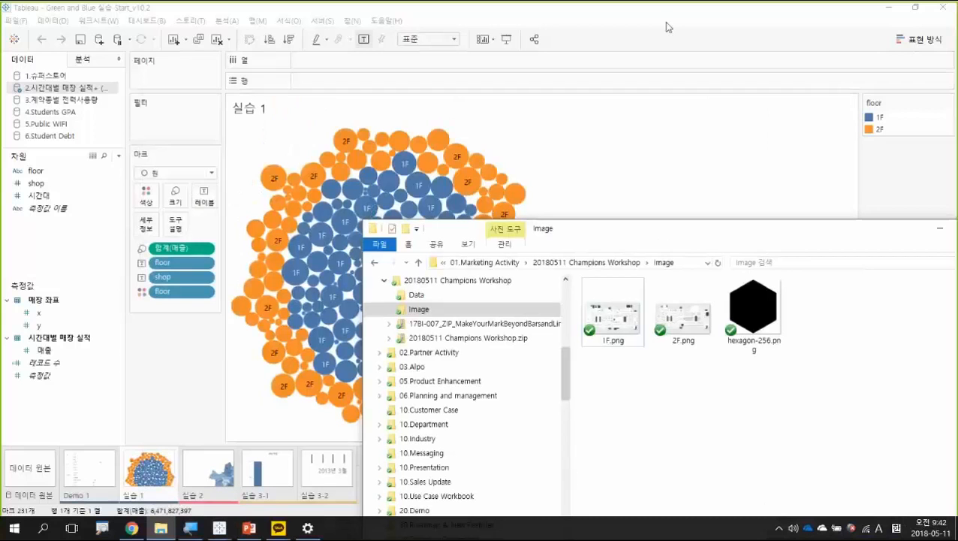
left_click(665, 26)
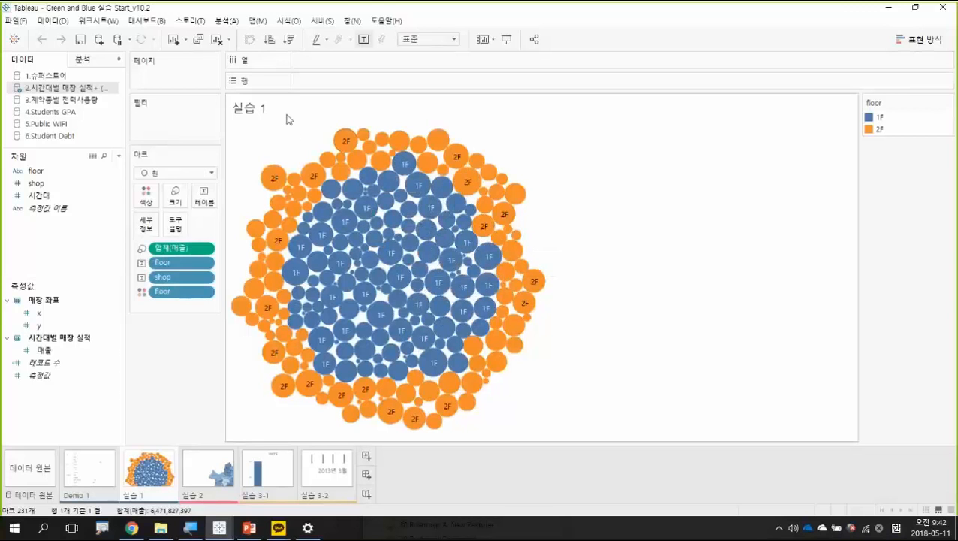
left_click(216, 39)
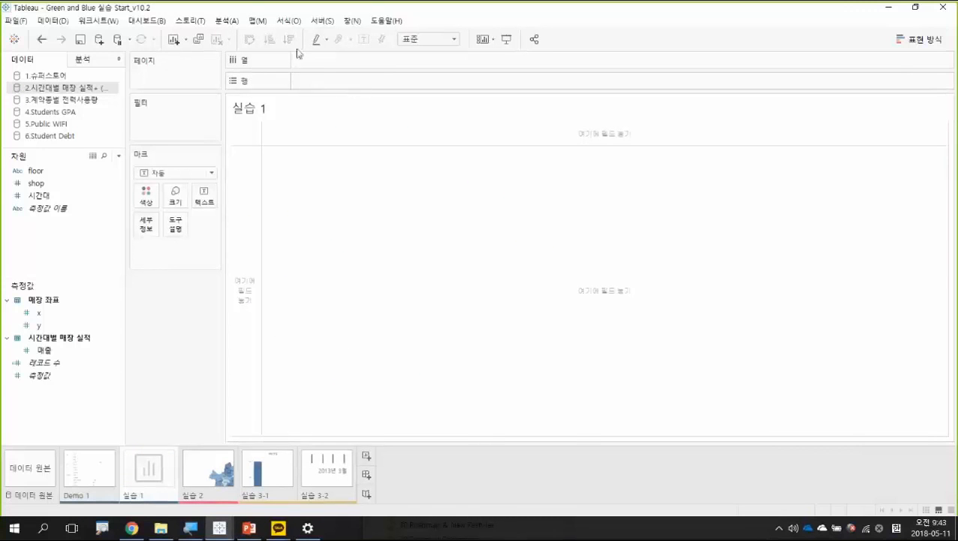
Step: Begin adding a background image for the data source 2.시간대별 매장 실적+ (다중 연결)
left_click(257, 21)
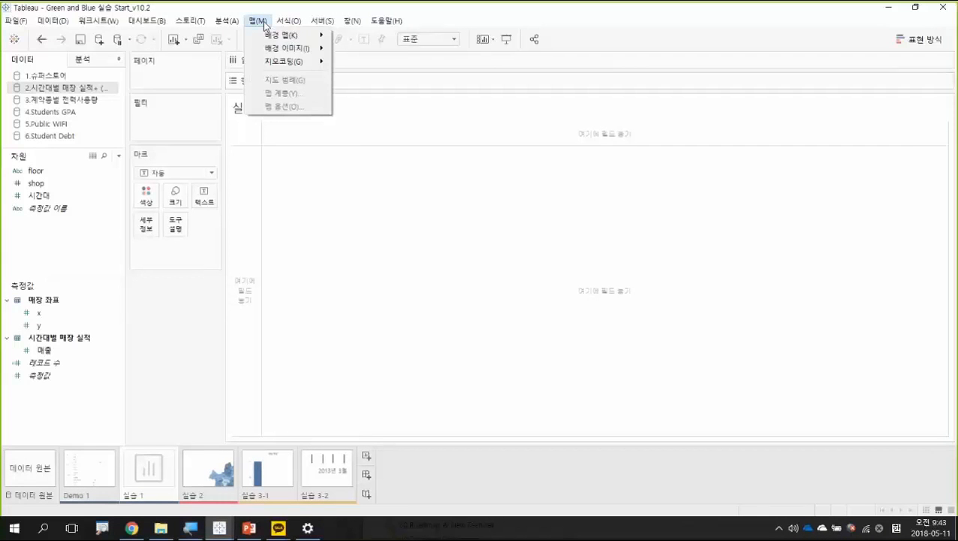
mouse_move(289, 56)
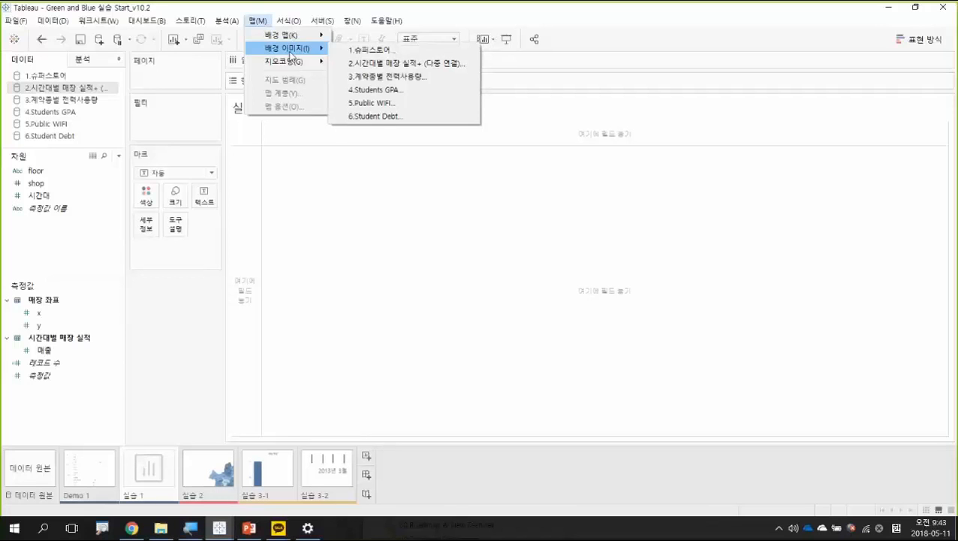
left_click(406, 65)
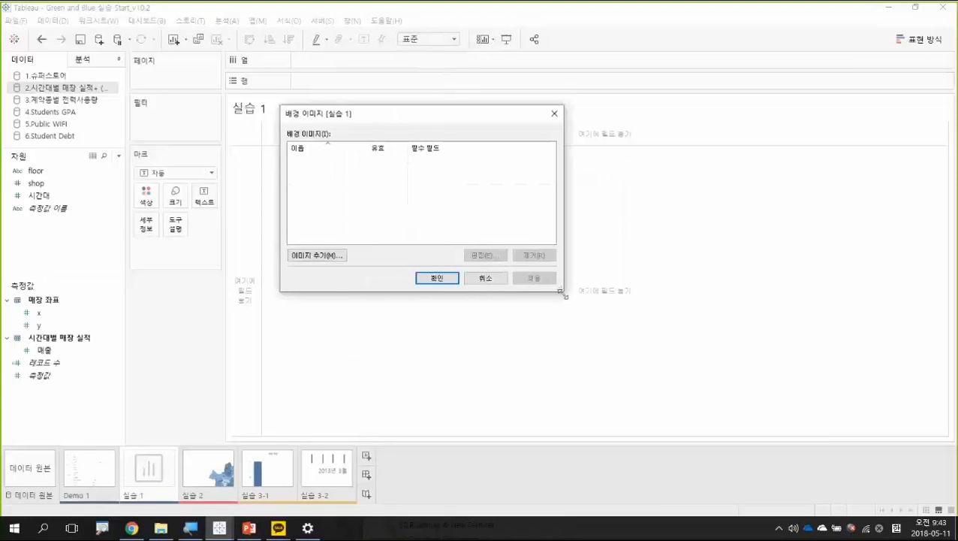
left_click_drag(562, 294, 695, 338)
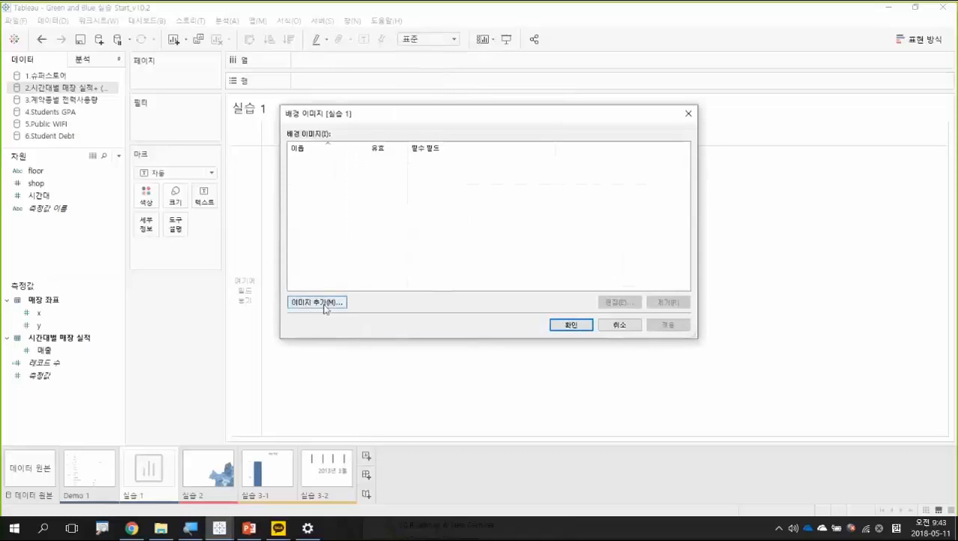
left_click(324, 308)
left_click(325, 308)
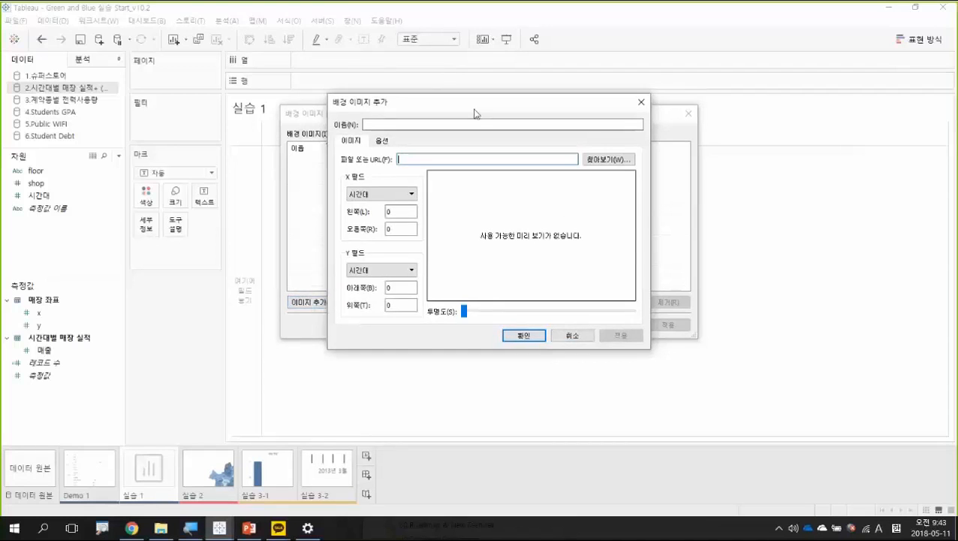
left_click_drag(474, 111, 539, 147)
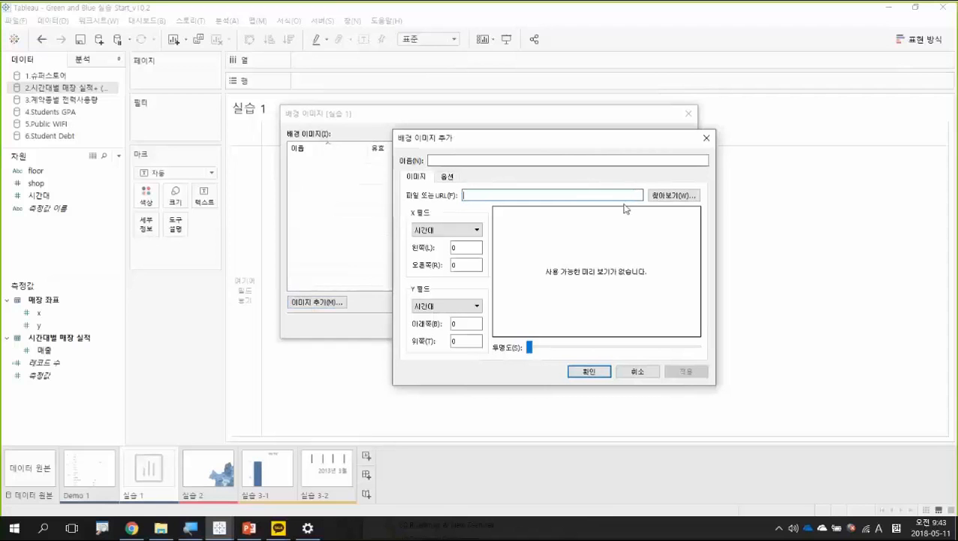
Step: Choose 1F.png from the Image folder as the background image file
left_click(674, 197)
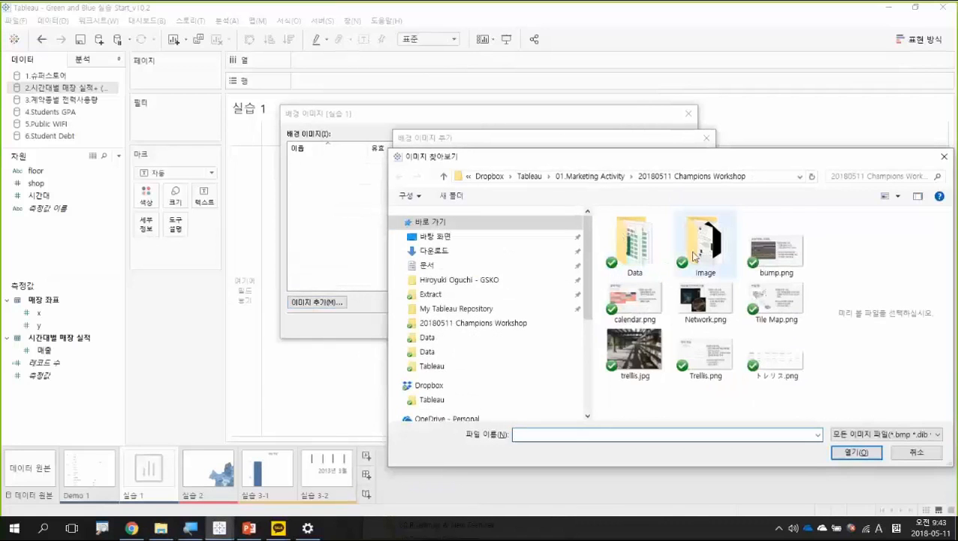
double_click(693, 257)
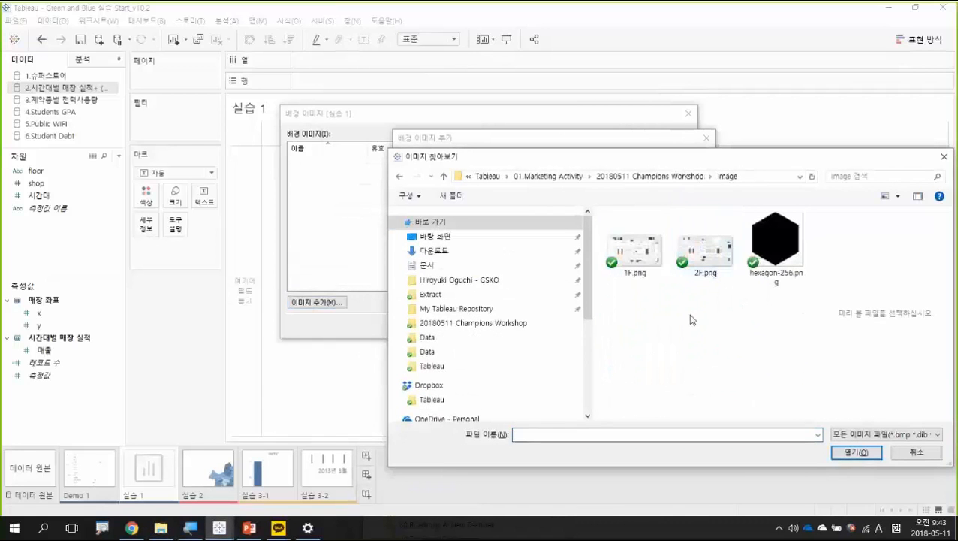
left_click(639, 262)
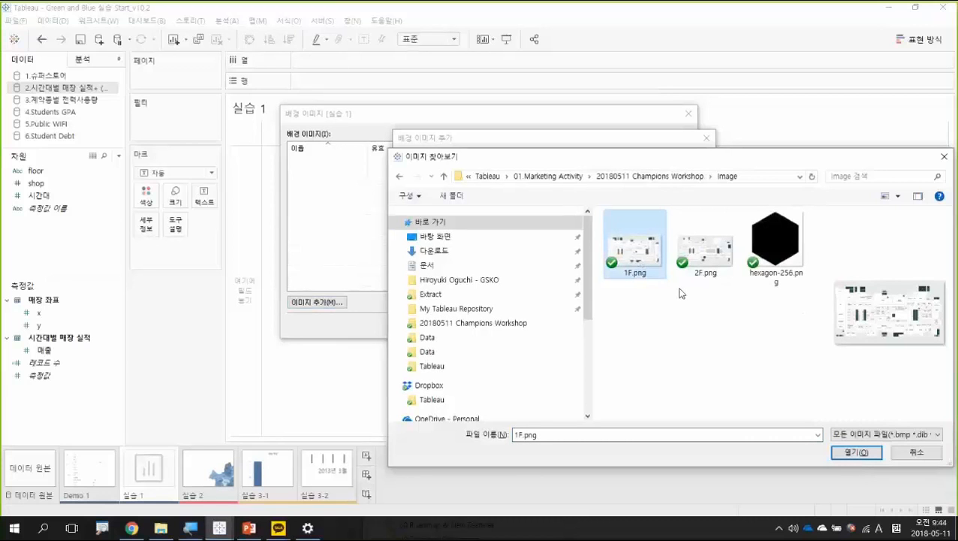
left_click(863, 454)
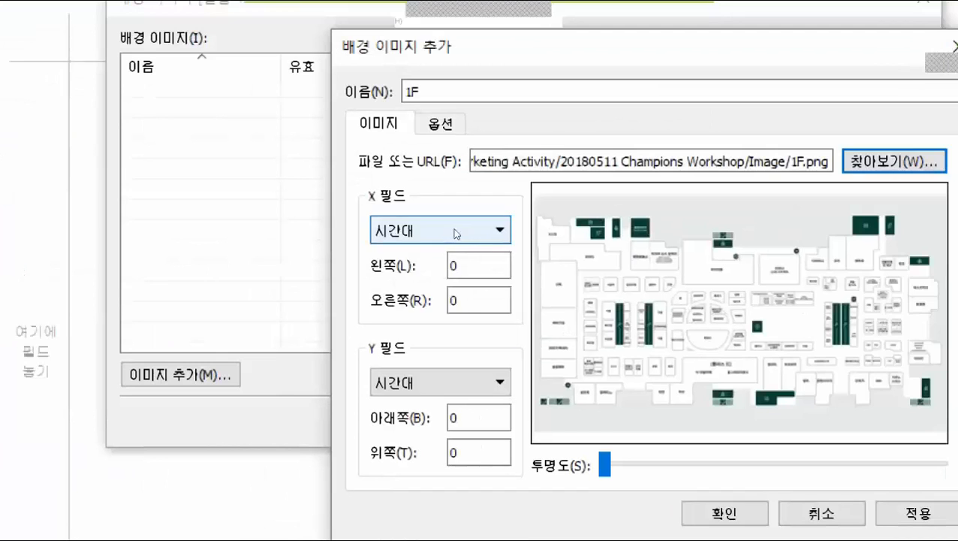
Step: Assign x as the background image's X field and y as its Y field
left_click(454, 231)
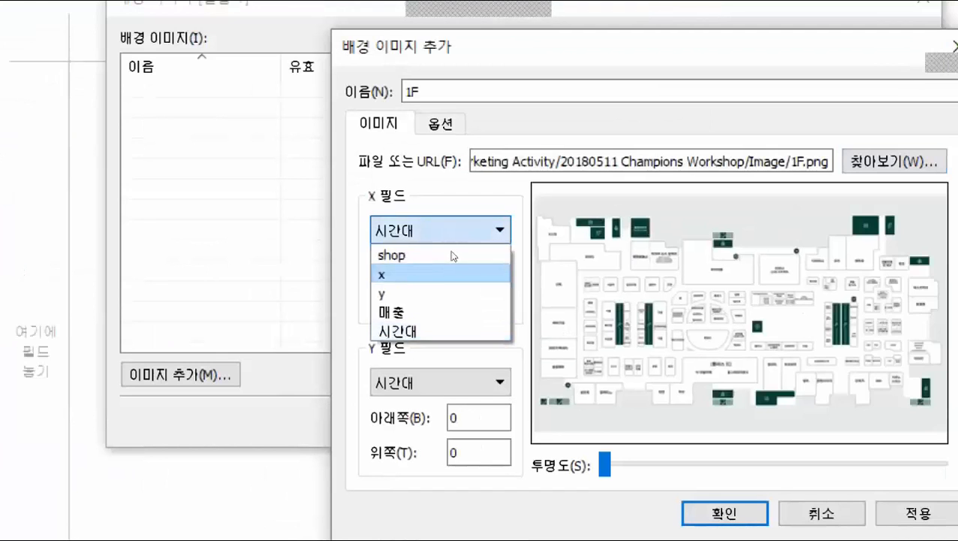
left_click(453, 273)
left_click(474, 382)
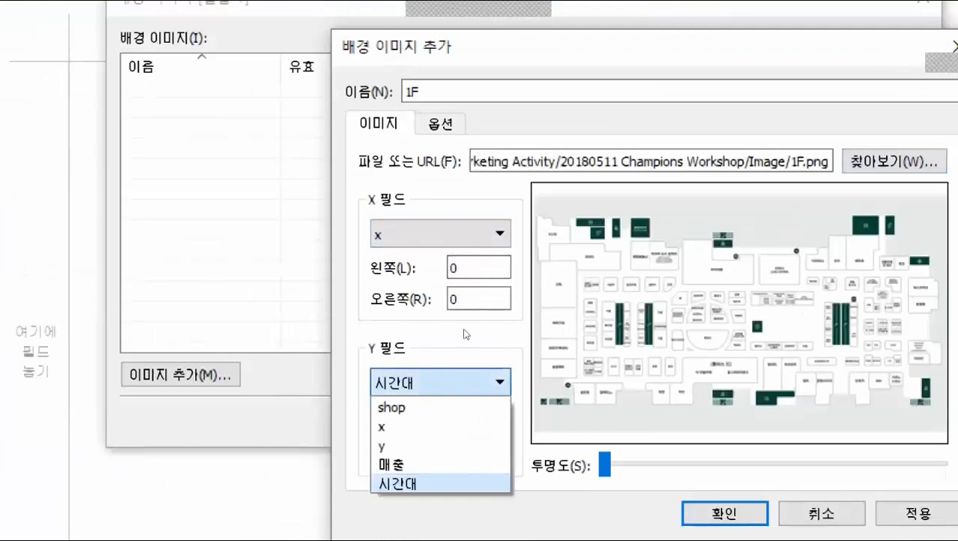
left_click(420, 446)
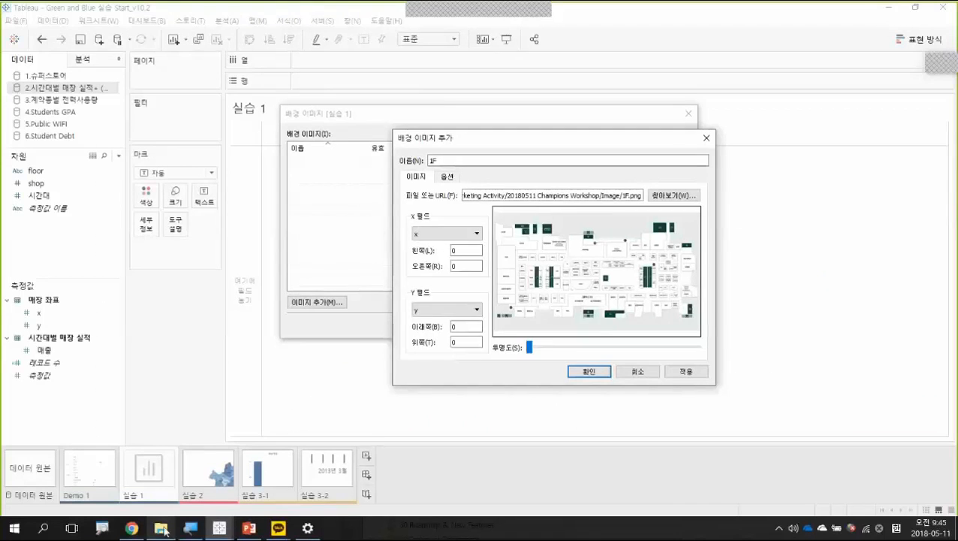
Step: Switch to File Explorer and check the pixel width and height in the detailed properties of 1F.png
left_click(162, 529)
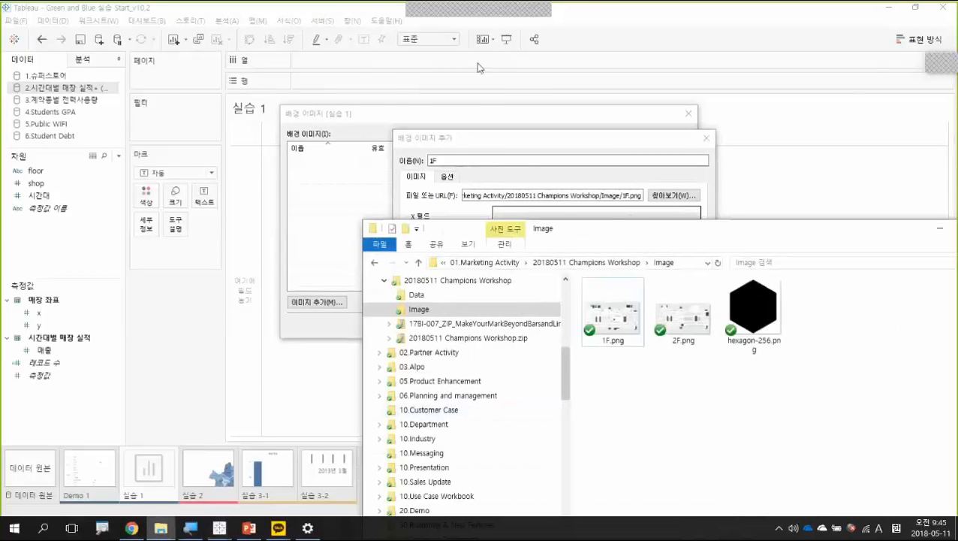
left_click(472, 149)
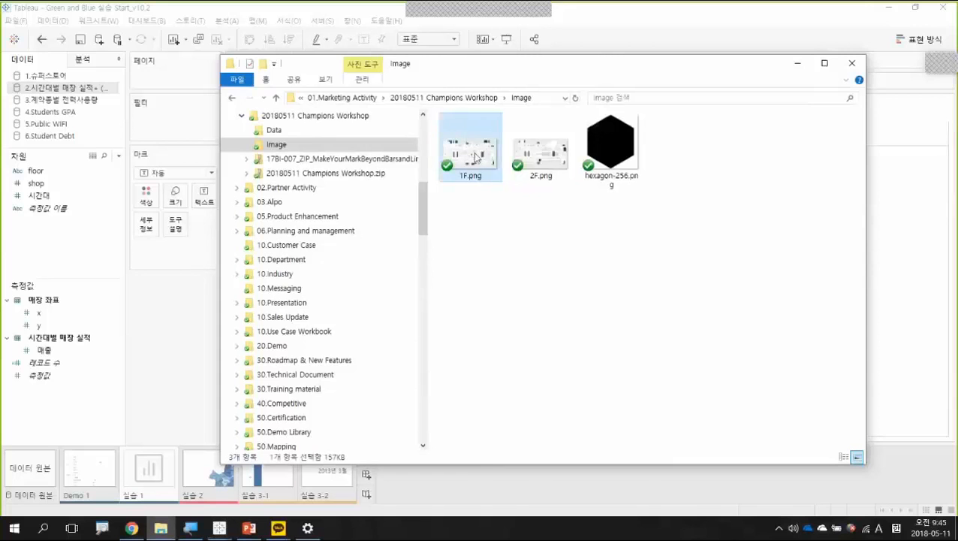
right_click(473, 150)
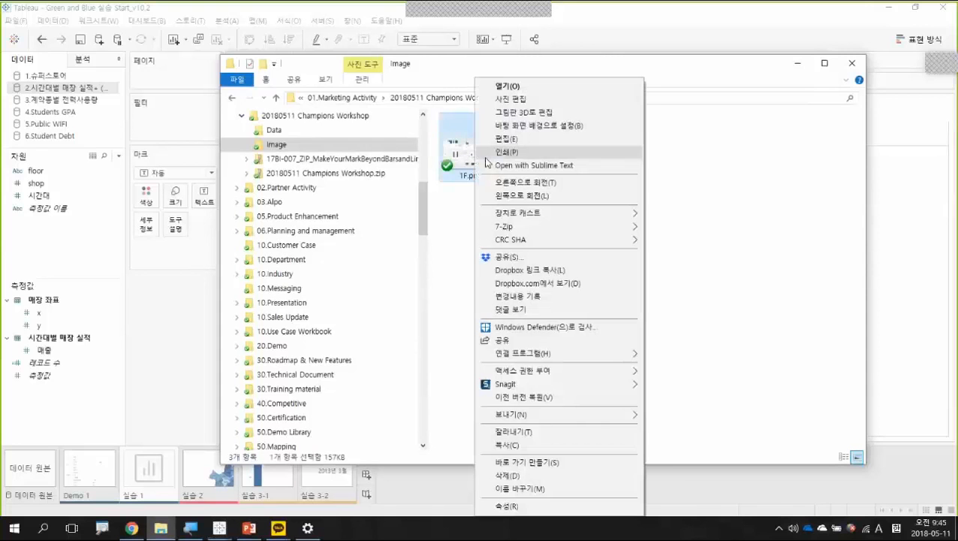
left_click(554, 506)
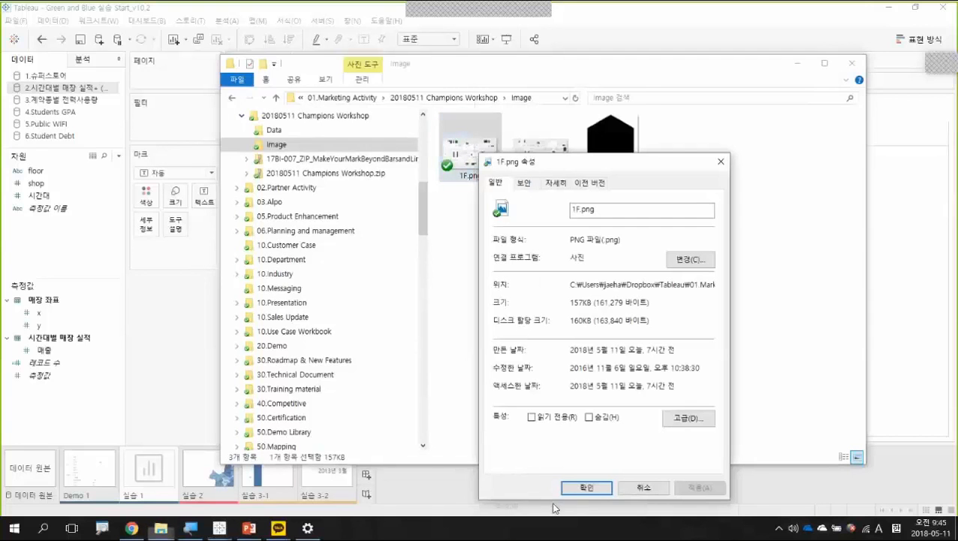
left_click(555, 183)
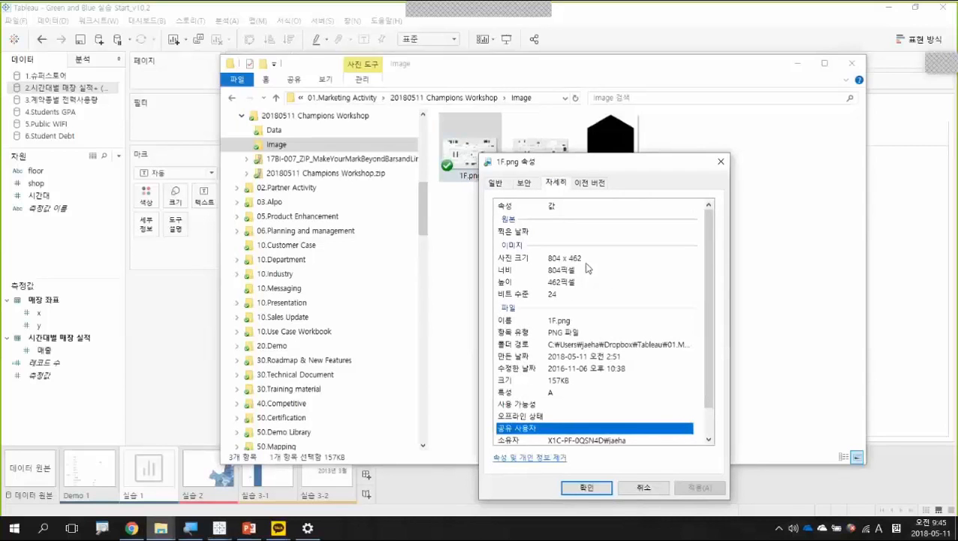
key("Escape")
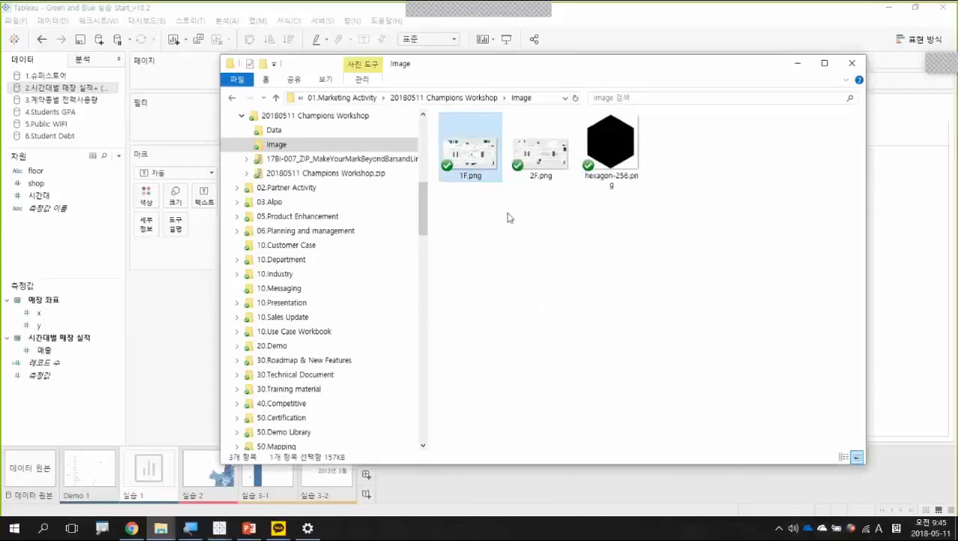
Step: Return to Tableau's background image settings and enter 80 as the X field's right boundary
key("alt+Tab")
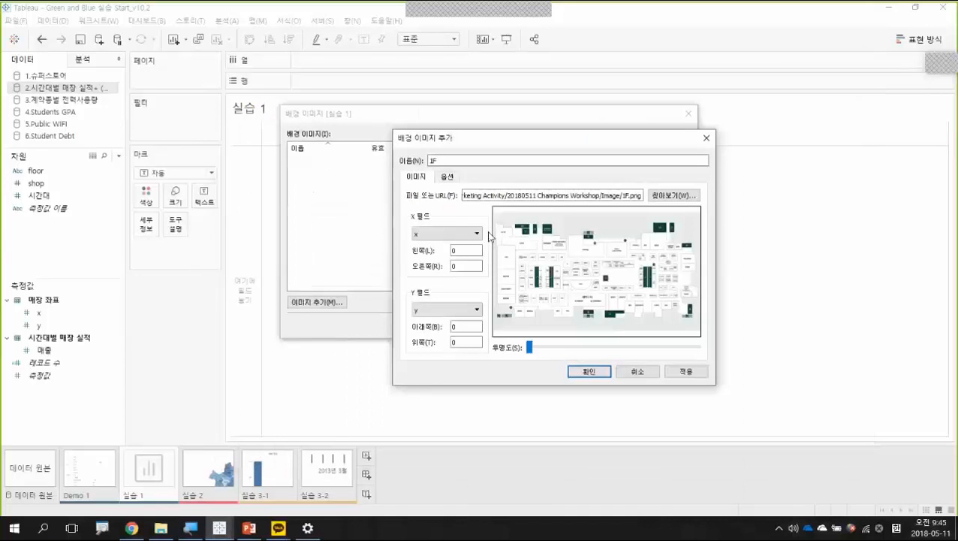
double_click(467, 268)
type("80")
Step: Switch to File Explorer and check the pixel width and height of 1F.png in its detailed properties
key("alt+Tab")
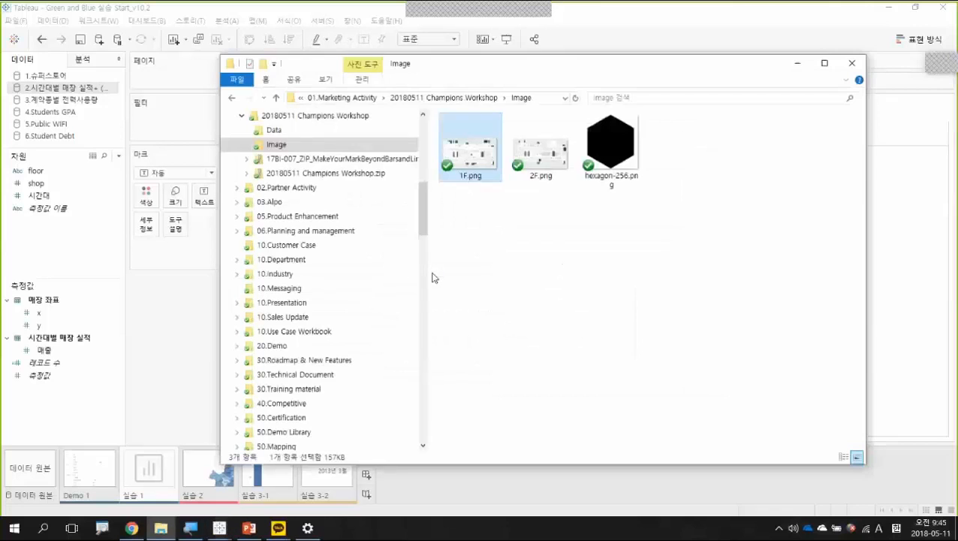
right_click(480, 175)
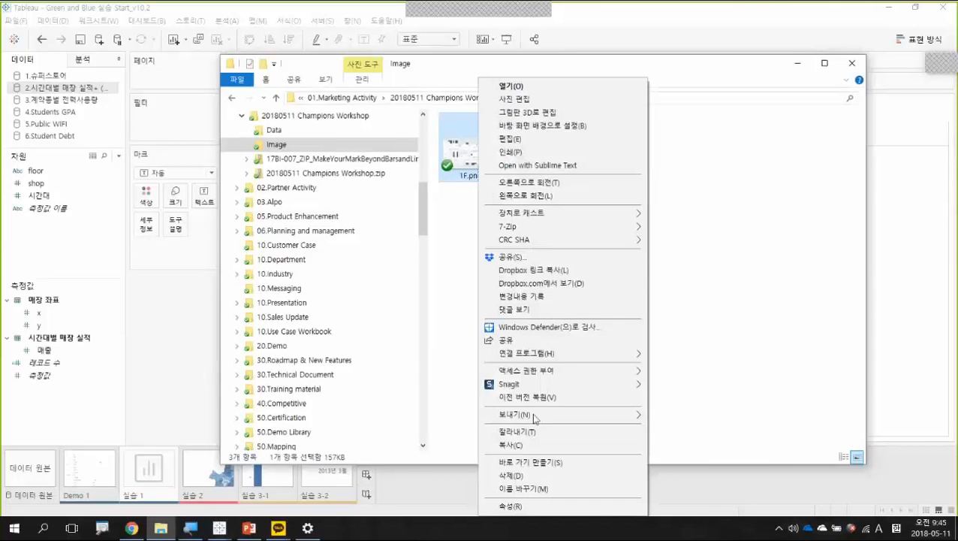
left_click(526, 506)
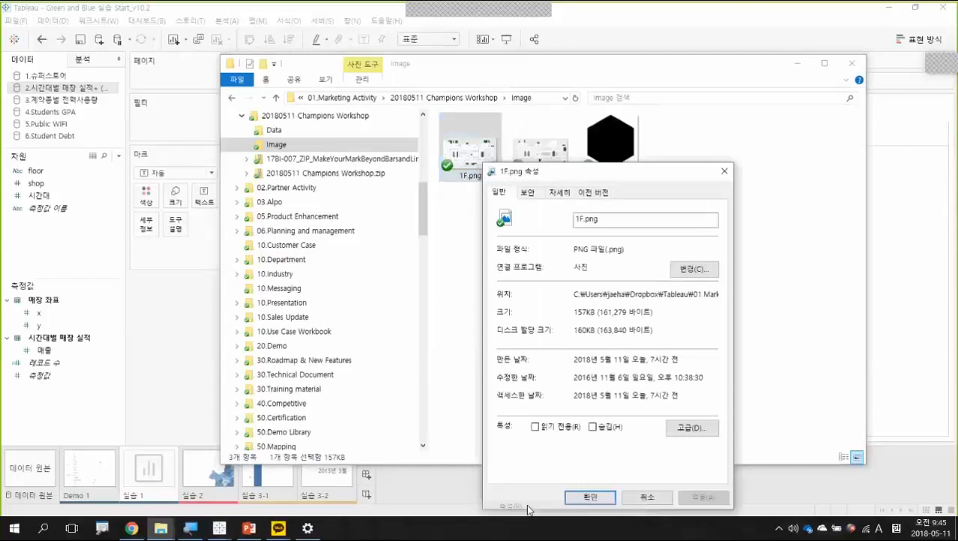
left_click(560, 193)
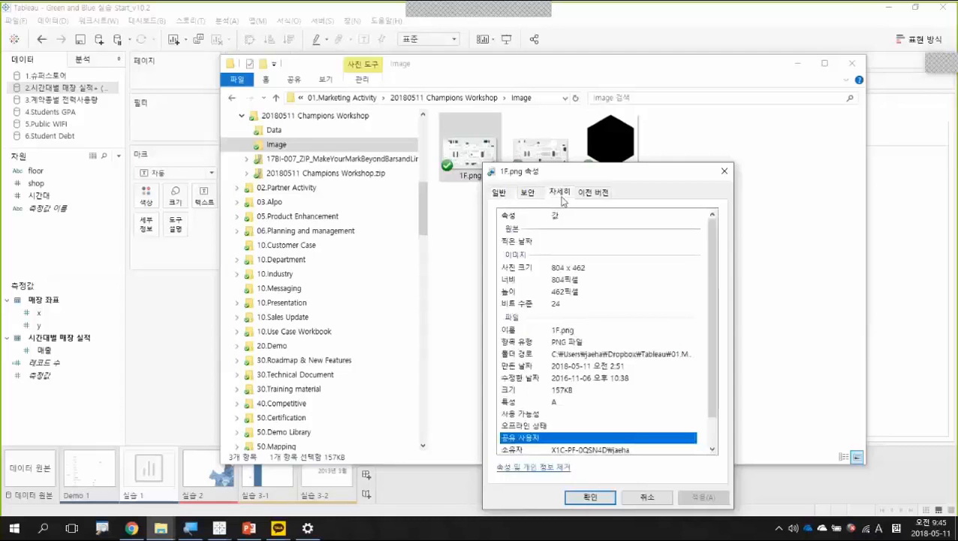
key("Escape")
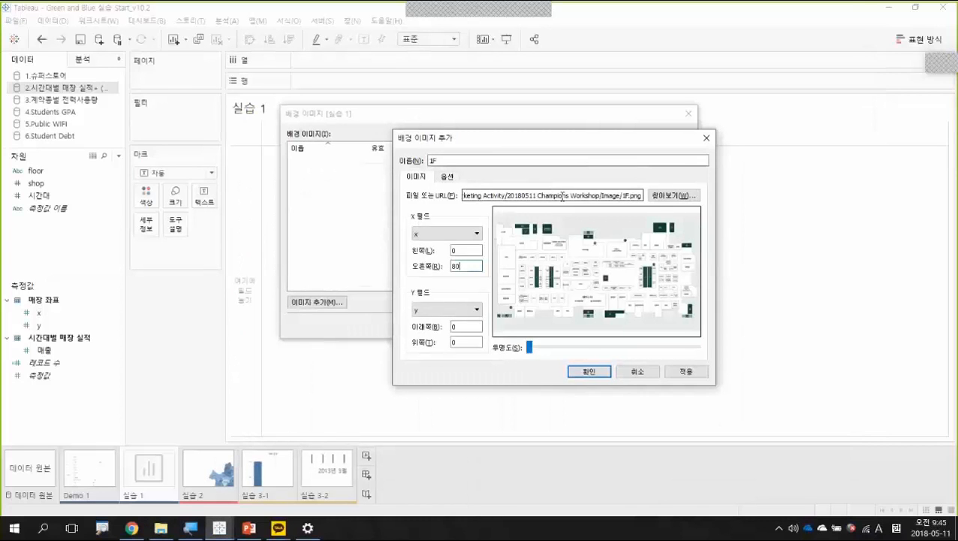
Step: Back in Tableau, set the 1F image's X right boundary to 804 and Y top boundary to 462, and confirm the image
type("4")
double_click(465, 343)
type("46")
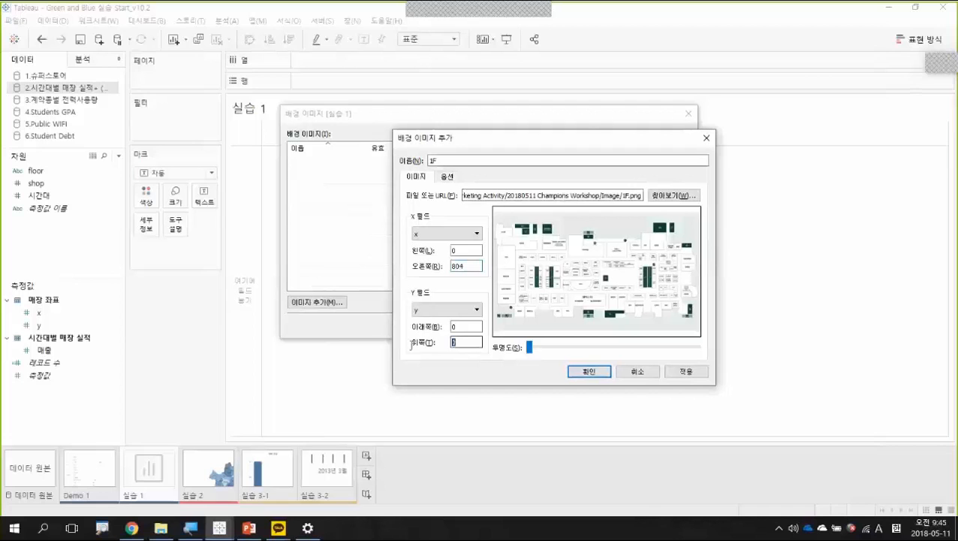
type("2")
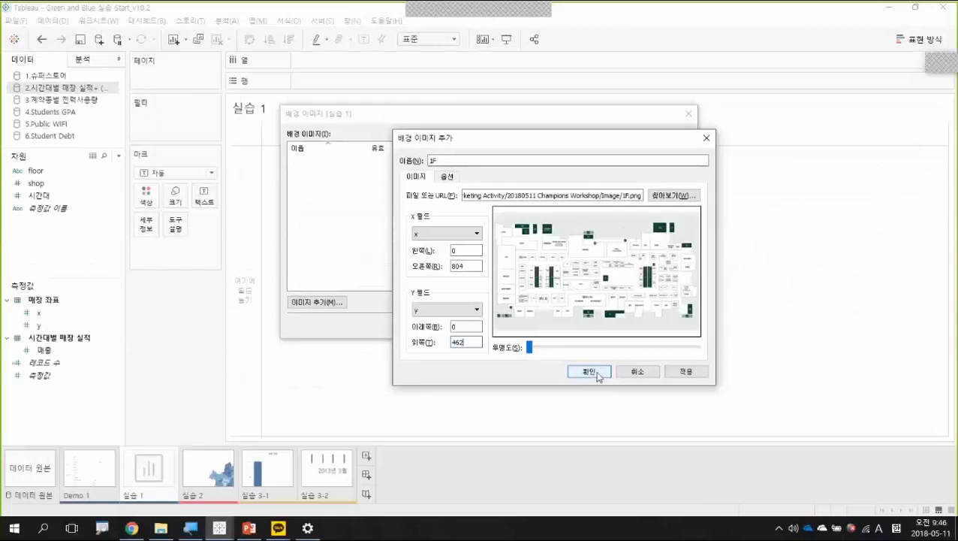
left_click(685, 499)
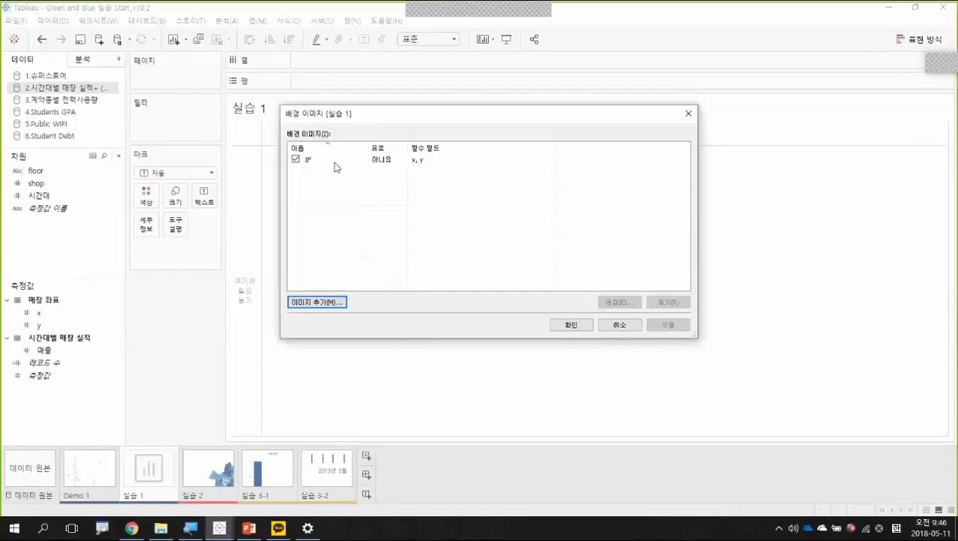
Step: Add a second background image using 2F.png from the Image folder
left_click(334, 304)
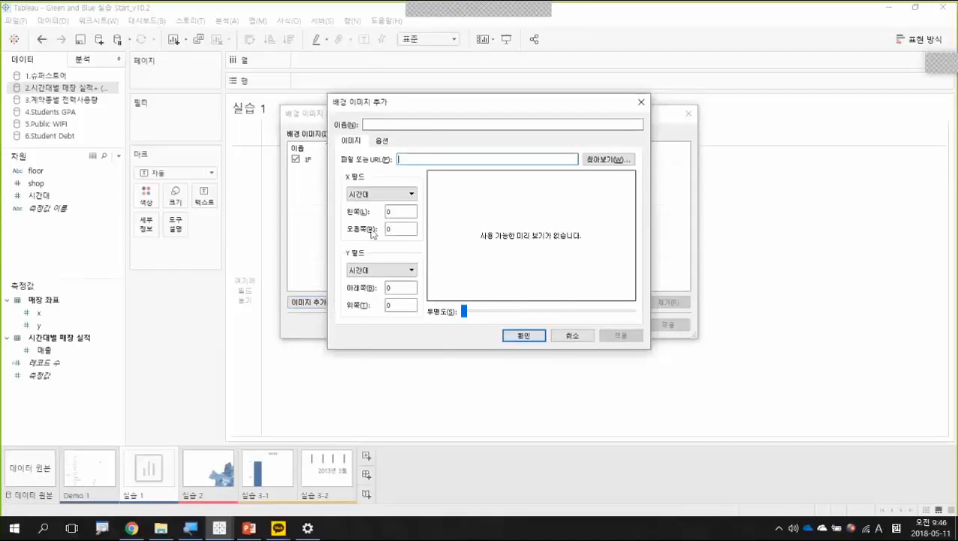
left_click(612, 160)
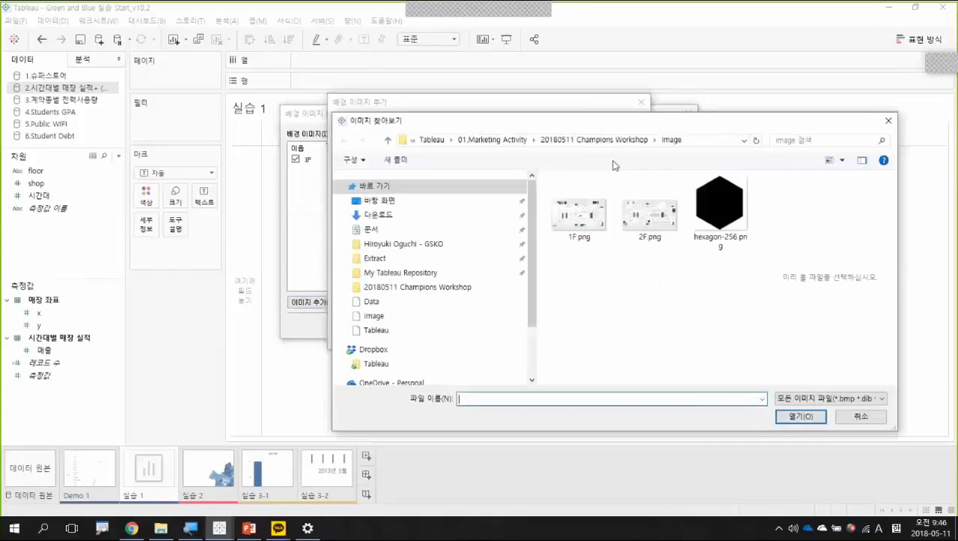
left_click(637, 227)
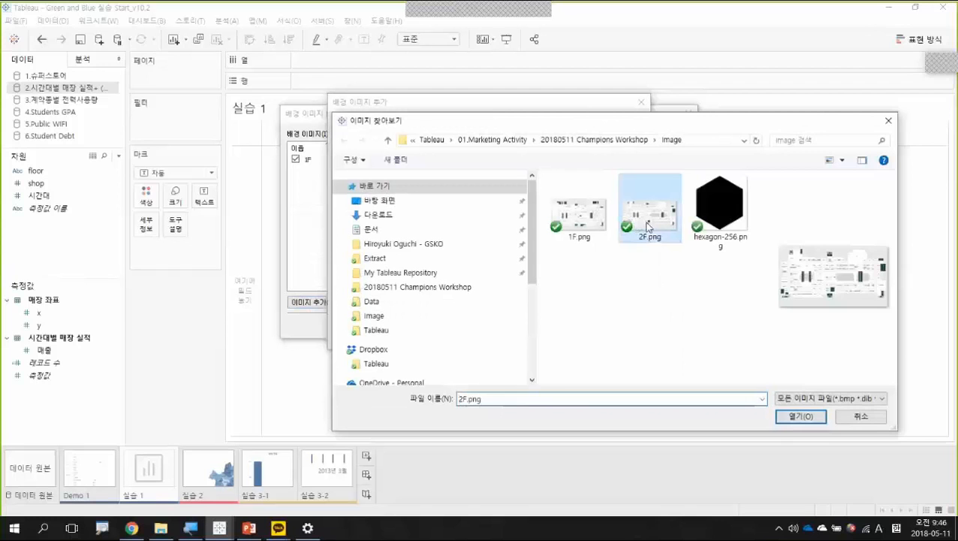
left_click(800, 417)
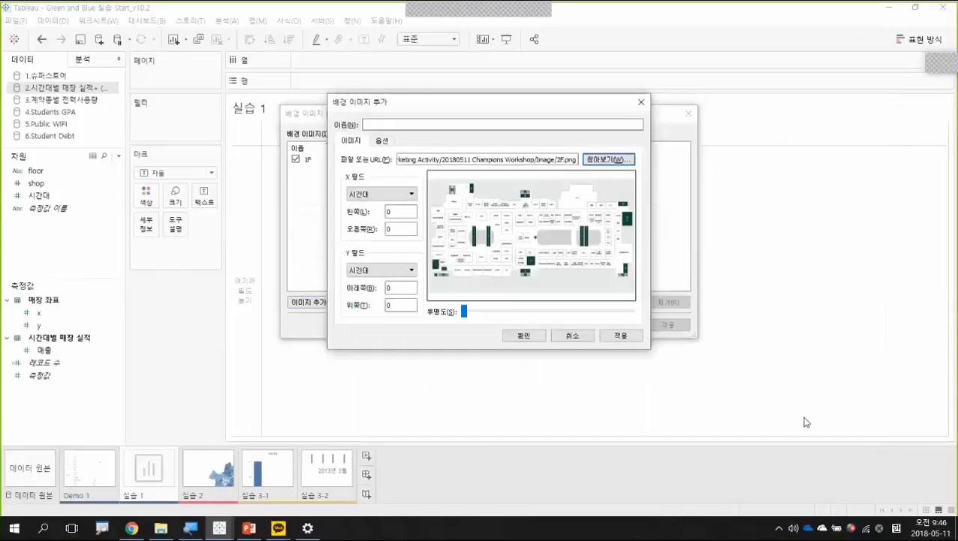
Step: Switch to File Explorer and check the pixel width and height of 2F.png in its detailed properties
key("alt+Tab")
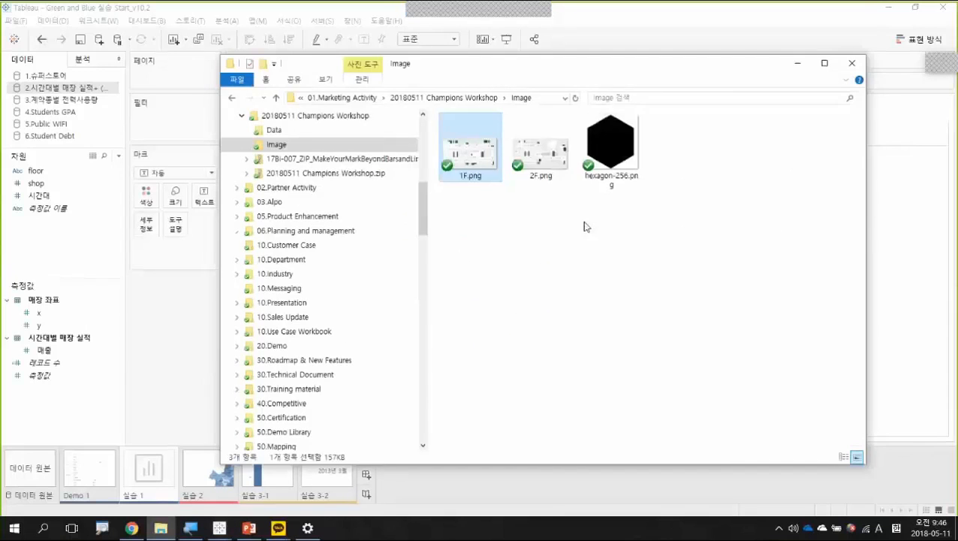
right_click(552, 160)
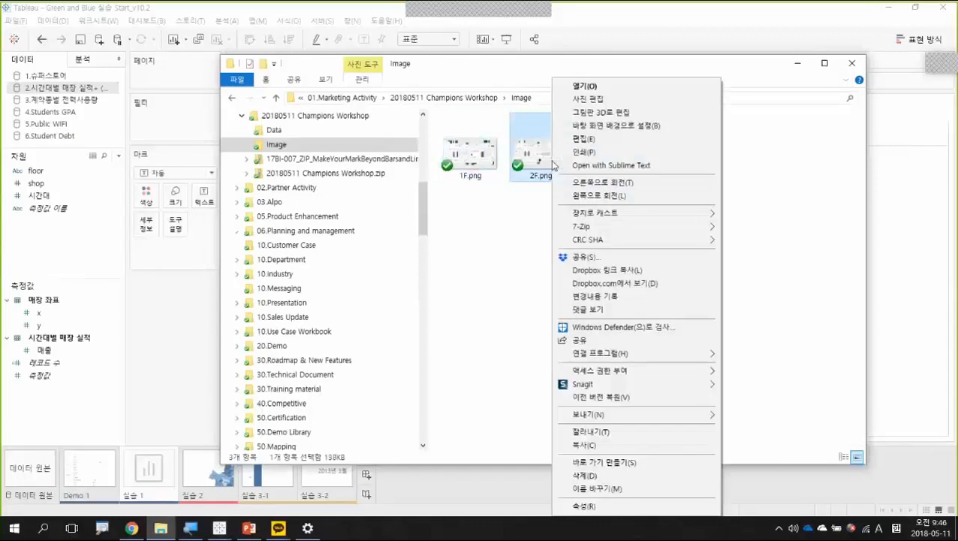
left_click(610, 505)
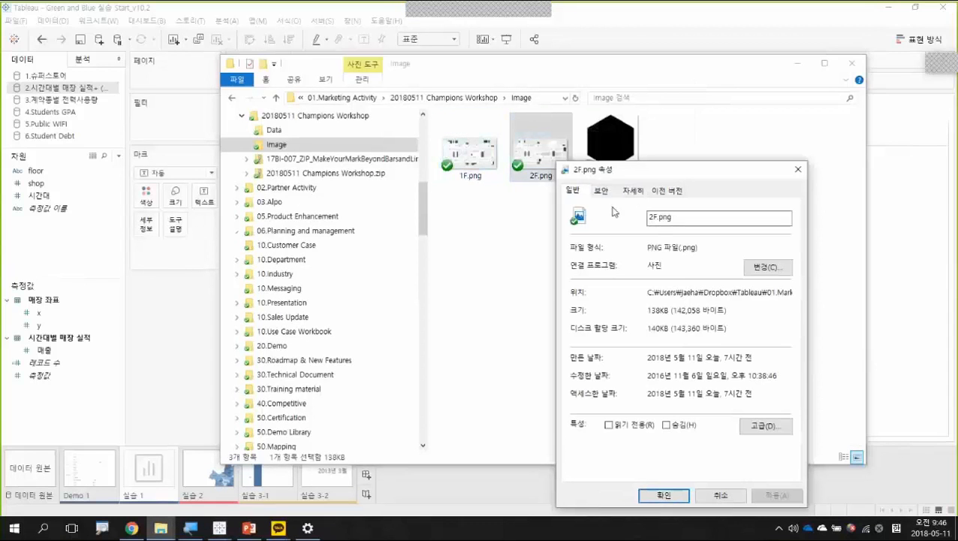
left_click(632, 191)
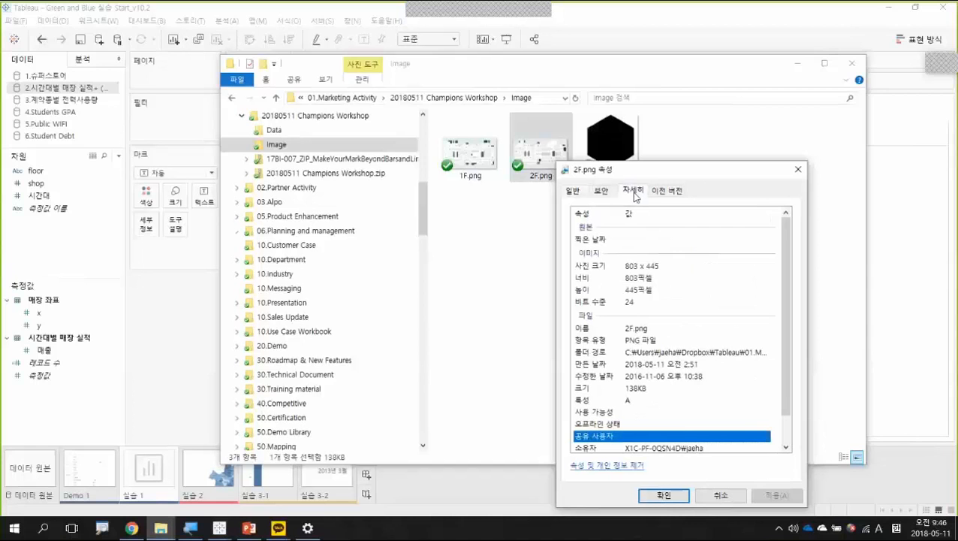
key("Escape")
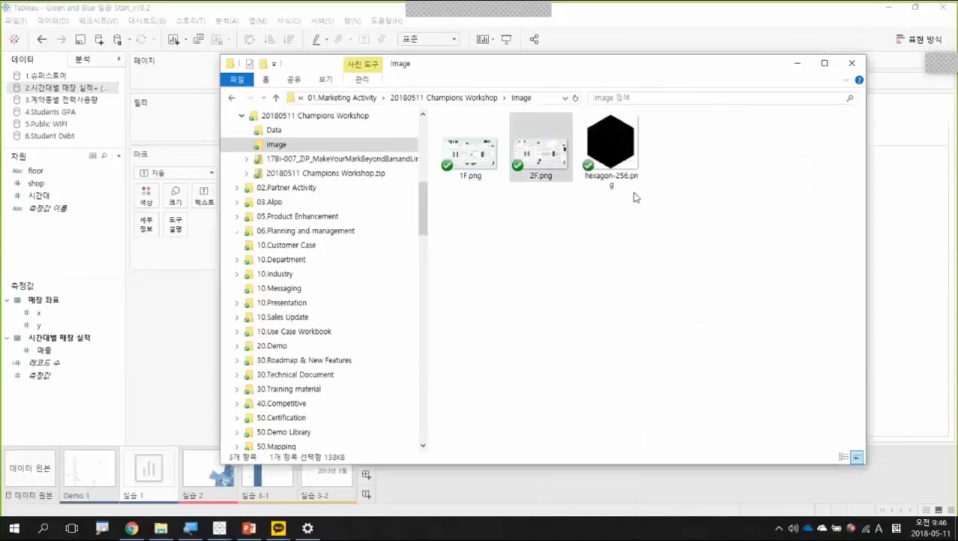
Step: Return to Tableau and assign x as the 2F image's X field with a right boundary of 803
left_click(161, 528)
left_click(405, 194)
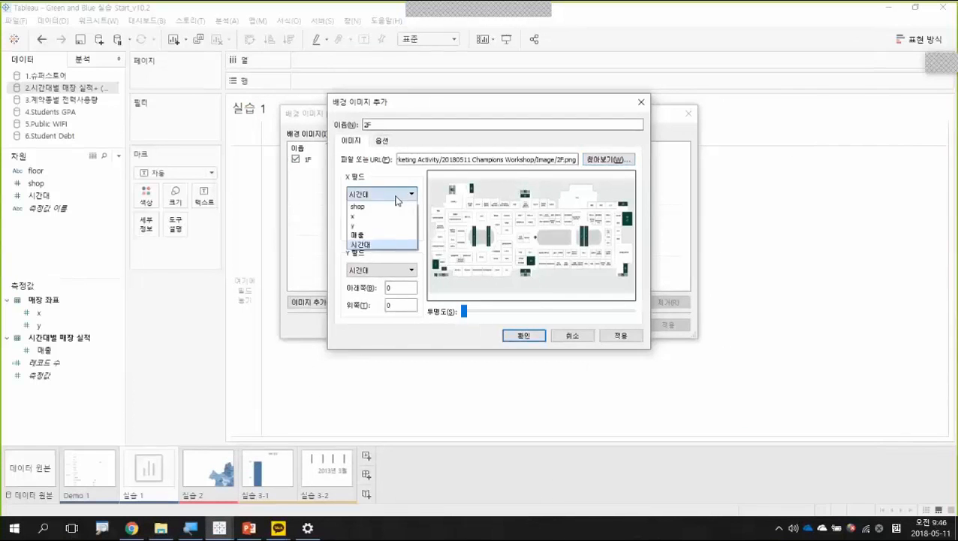
left_click(388, 216)
key("Tab")
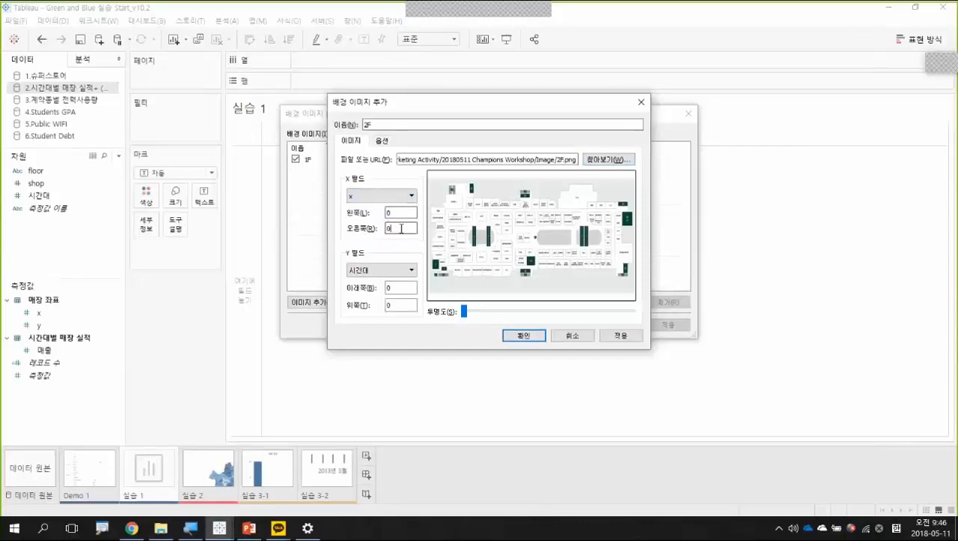
type("803")
Step: Assign y as the 2F image's Y field with a top boundary of 445, and confirm the image
left_click(382, 269)
left_click(382, 302)
double_click(400, 307)
type("445")
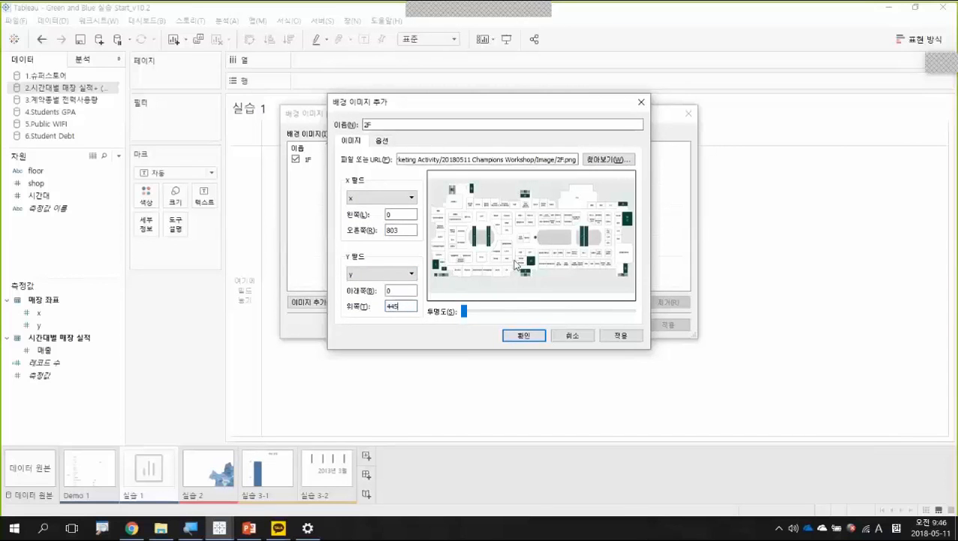
left_click(523, 336)
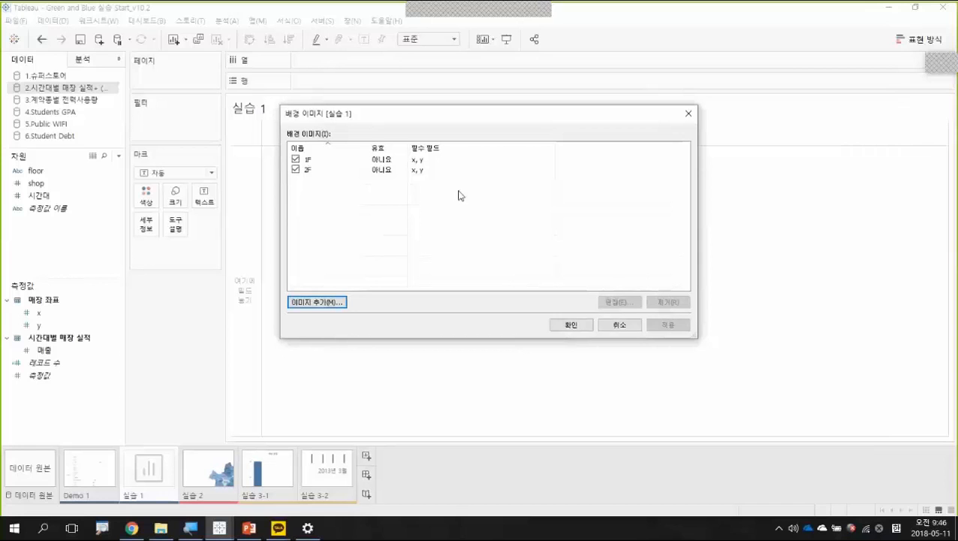
left_click(380, 160)
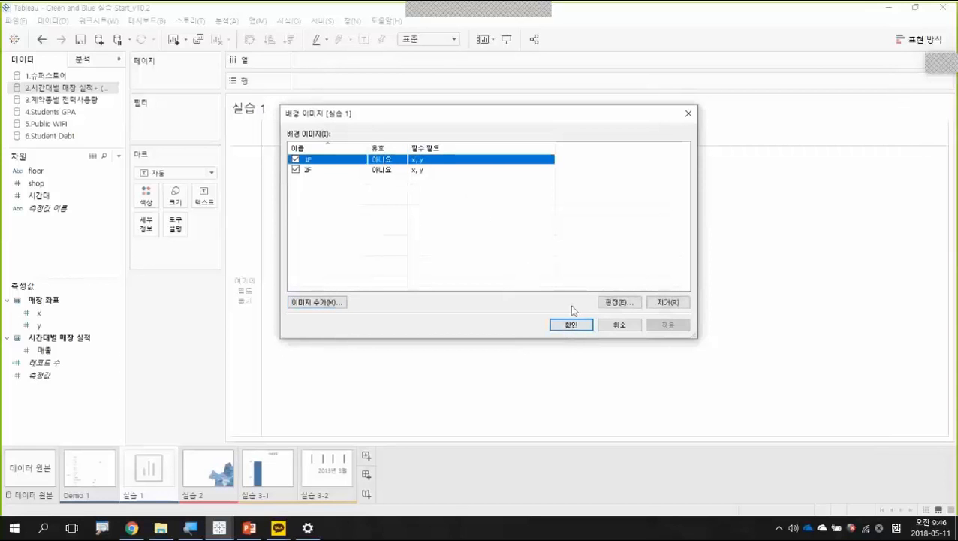
left_click(619, 301)
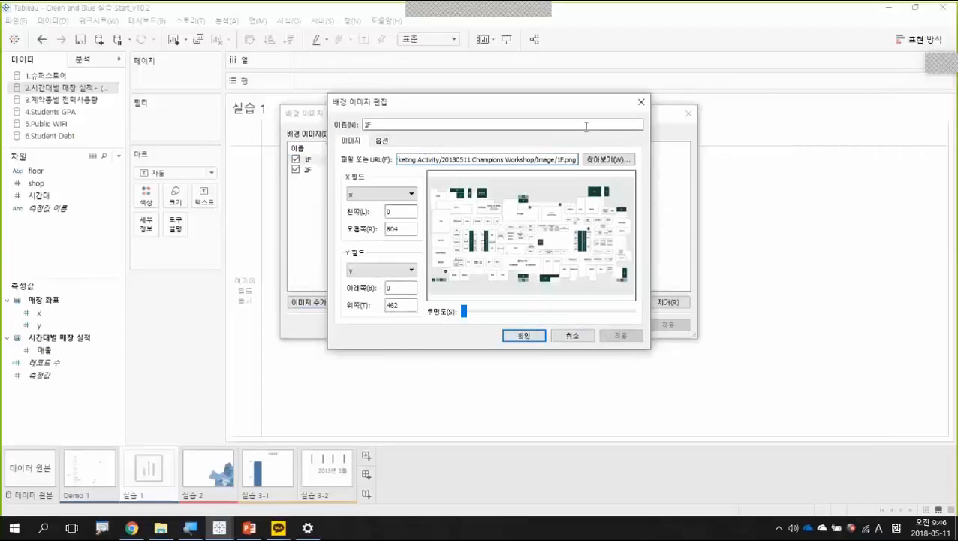
left_click(641, 102)
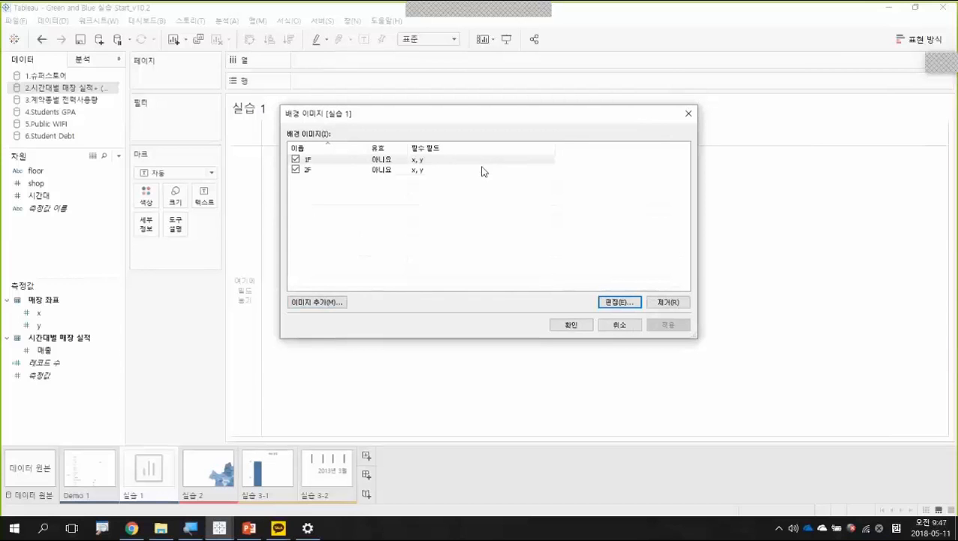
Step: Edit the 1F background image's options so it is shown only when floor is 1F, and confirm
left_click(467, 160)
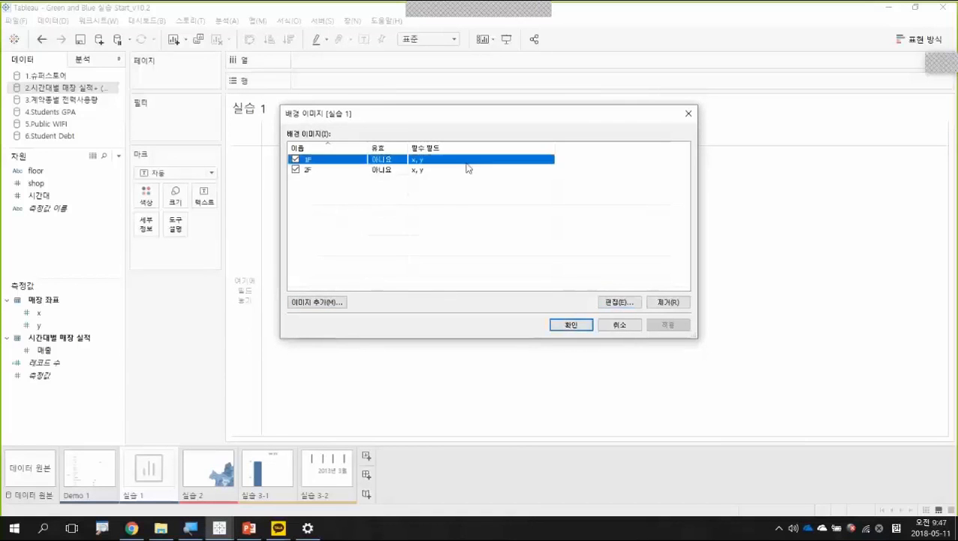
left_click(622, 304)
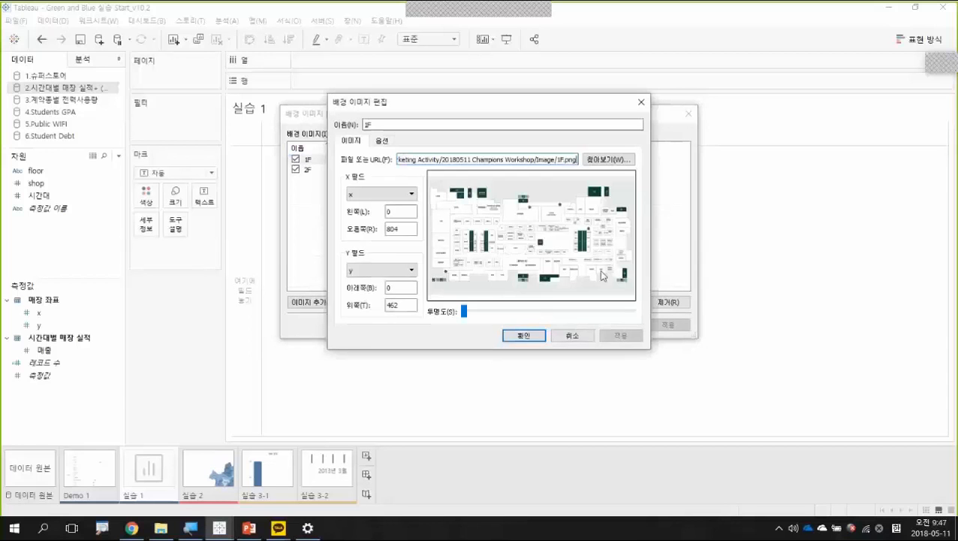
left_click(383, 144)
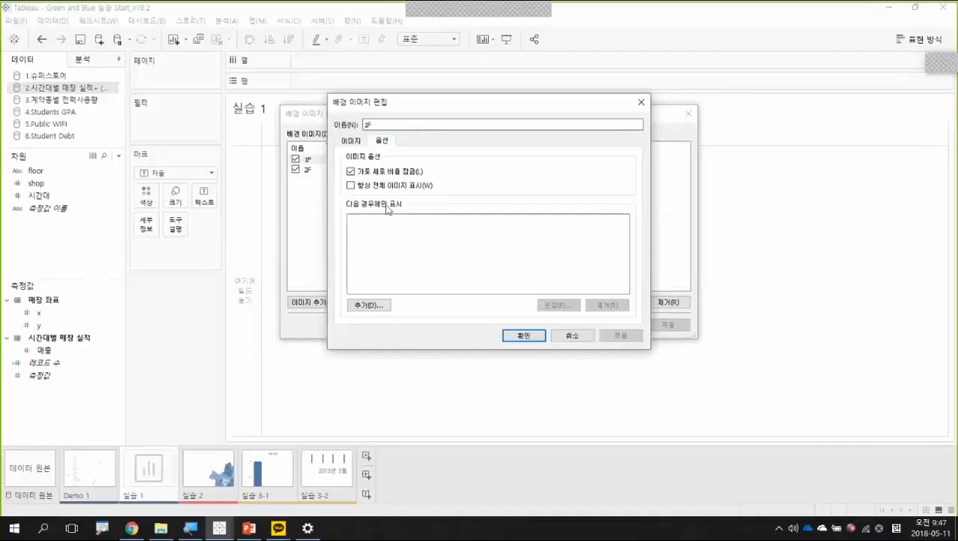
left_click(370, 305)
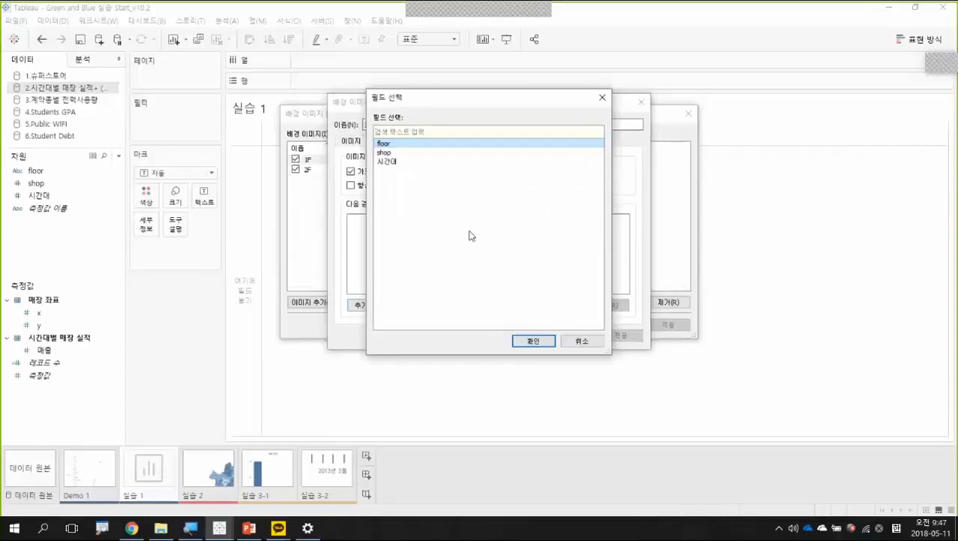
left_click_drag(468, 105, 594, 111)
left_click(659, 348)
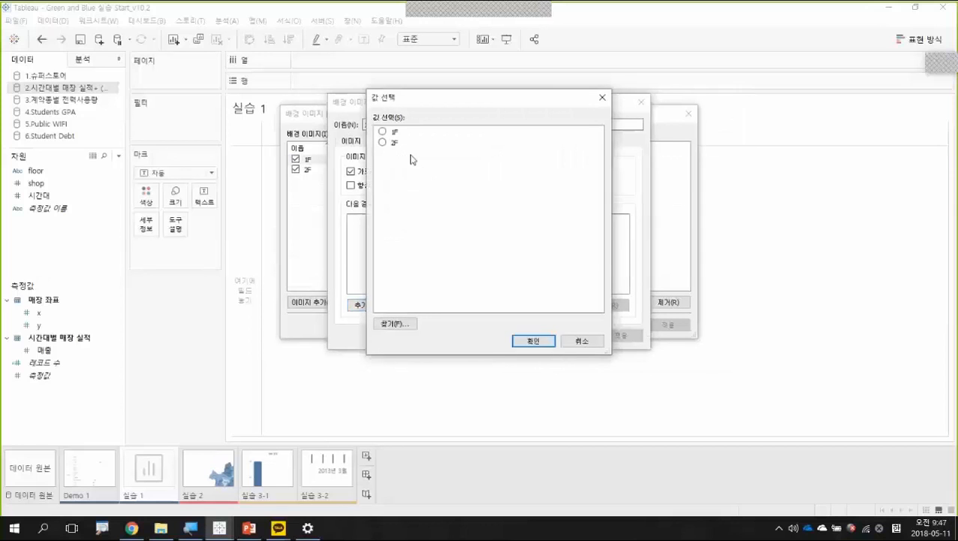
left_click(382, 132)
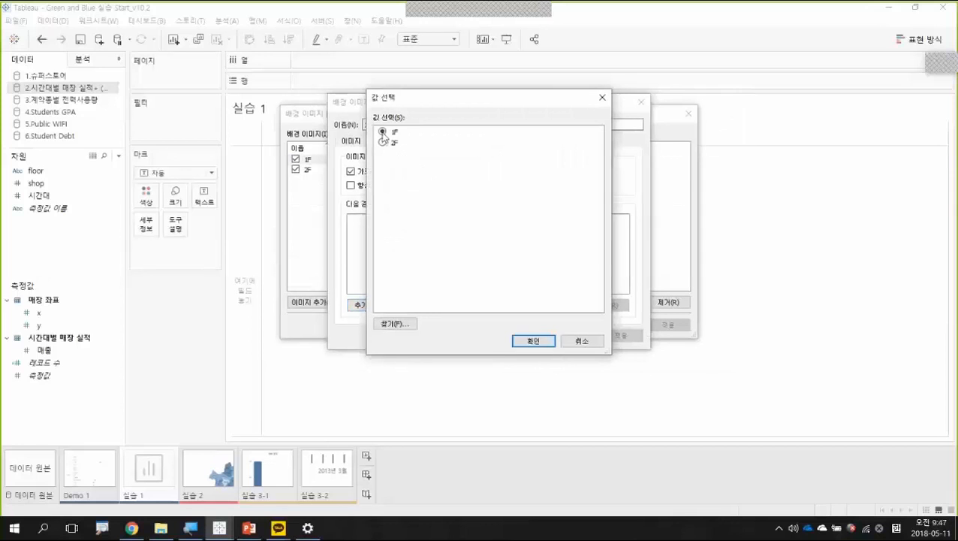
left_click(540, 343)
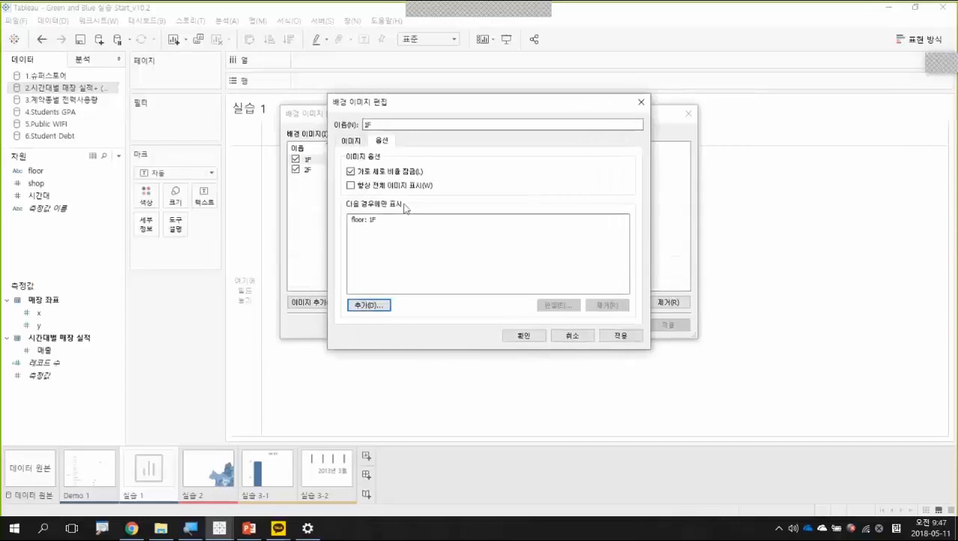
left_click(525, 340)
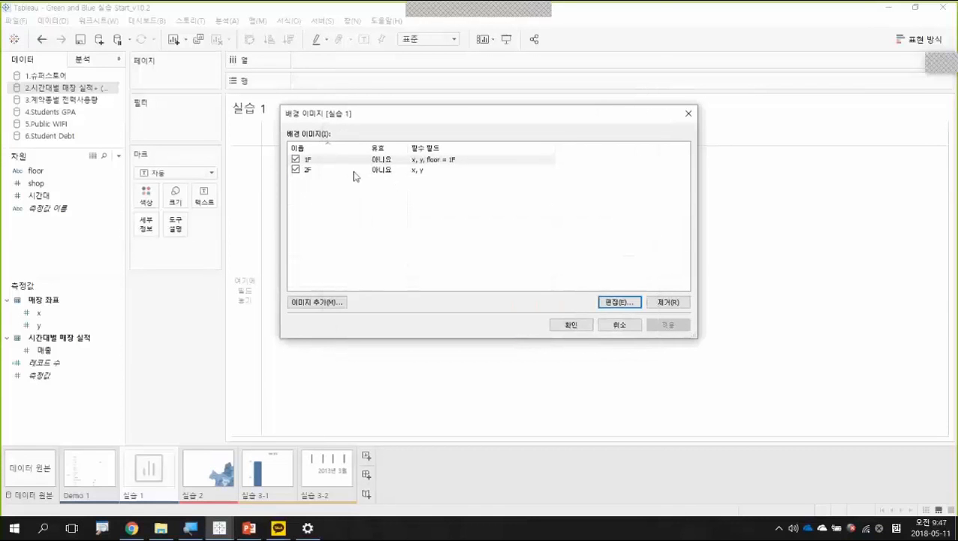
Step: Edit the 2F background image's options so it is shown only when floor is 2F, and confirm the background image settings
left_click(353, 172)
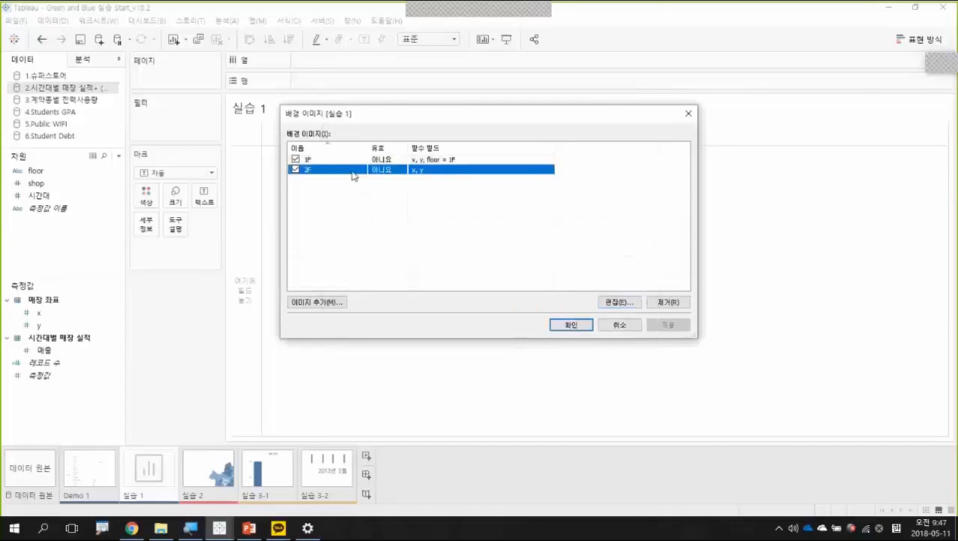
left_click(617, 303)
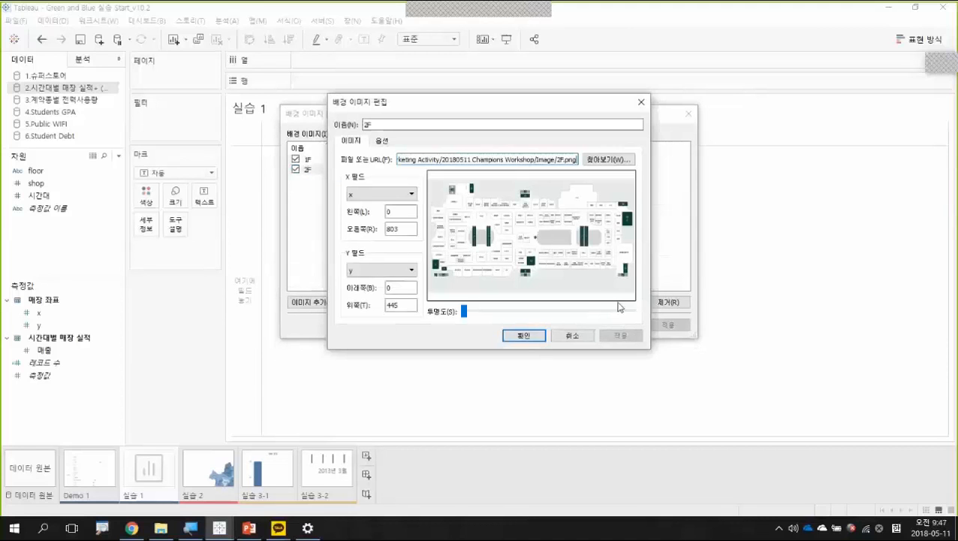
left_click(383, 140)
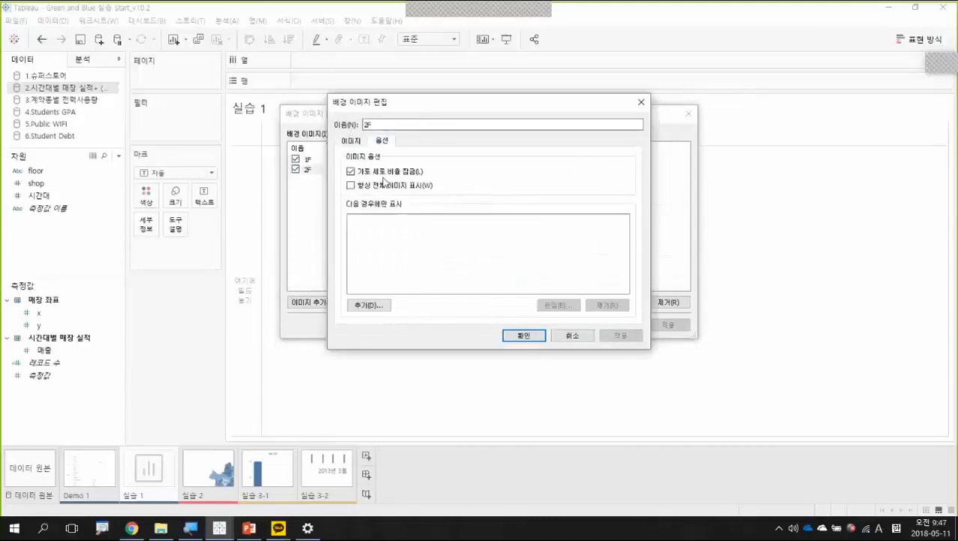
left_click(384, 307)
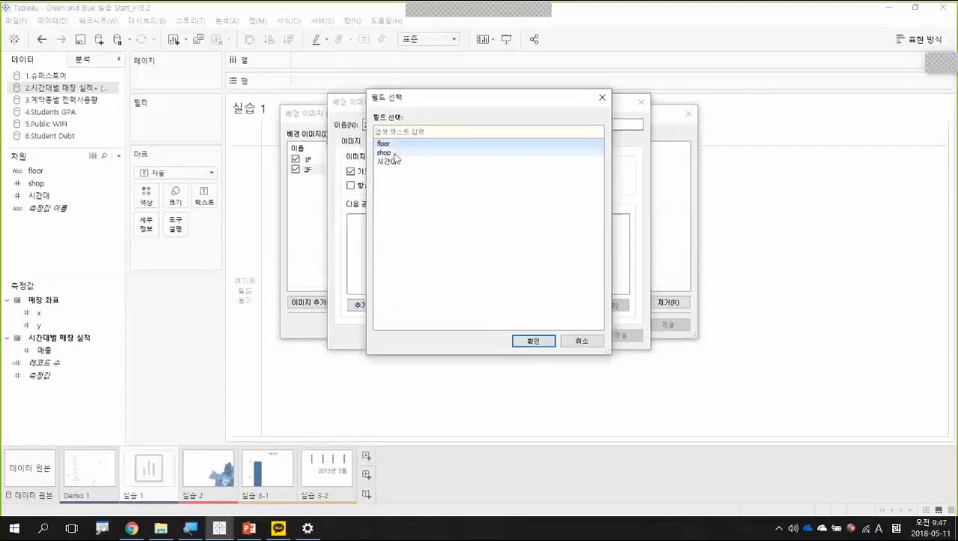
left_click(391, 153)
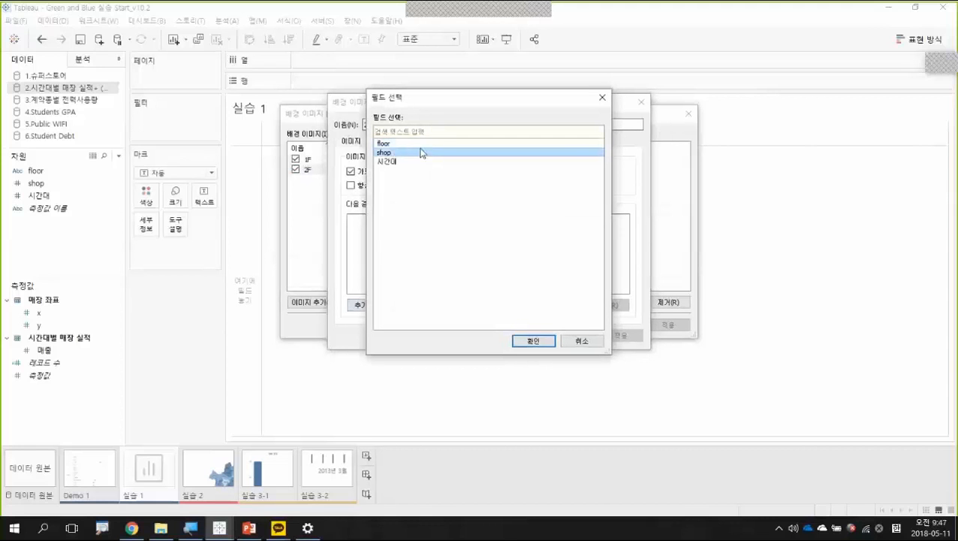
key("Up")
left_click(550, 344)
key("Down")
left_click(547, 341)
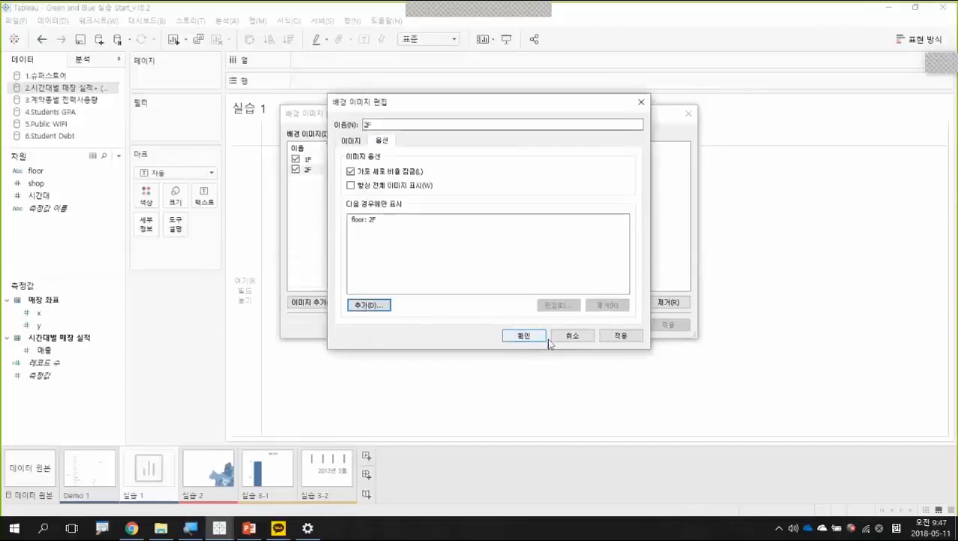
left_click(536, 340)
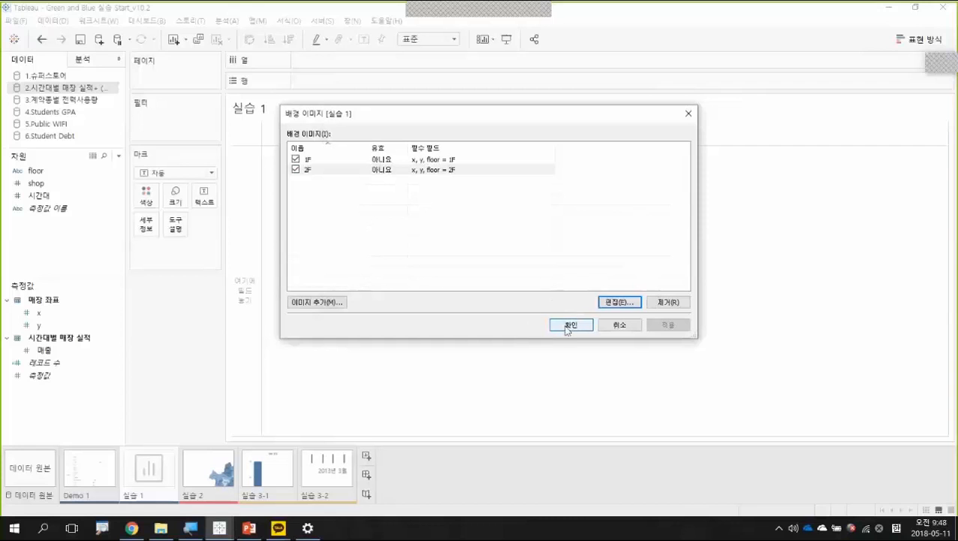
left_click(568, 327)
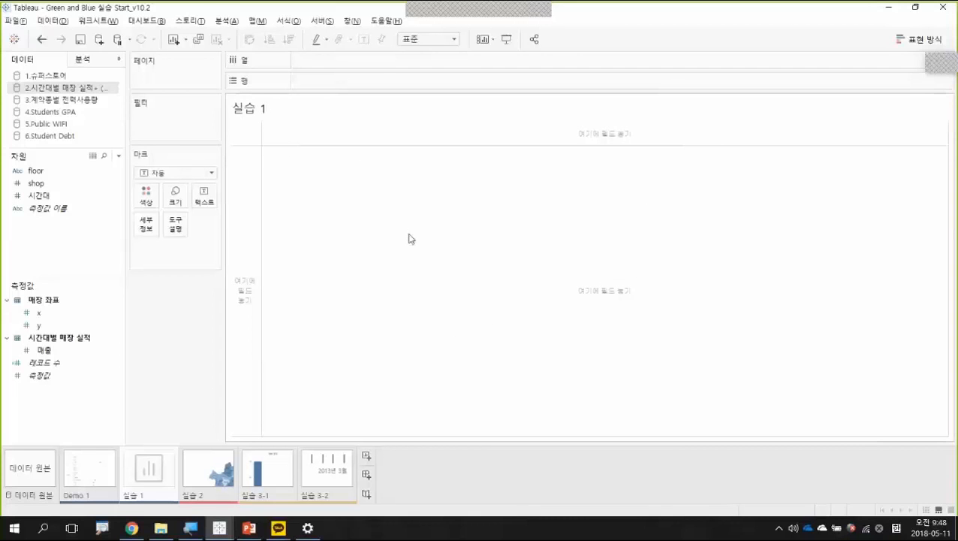
Step: Add the floor dimension to the marks as detail in the 실습 1 worksheet
left_click(88, 196)
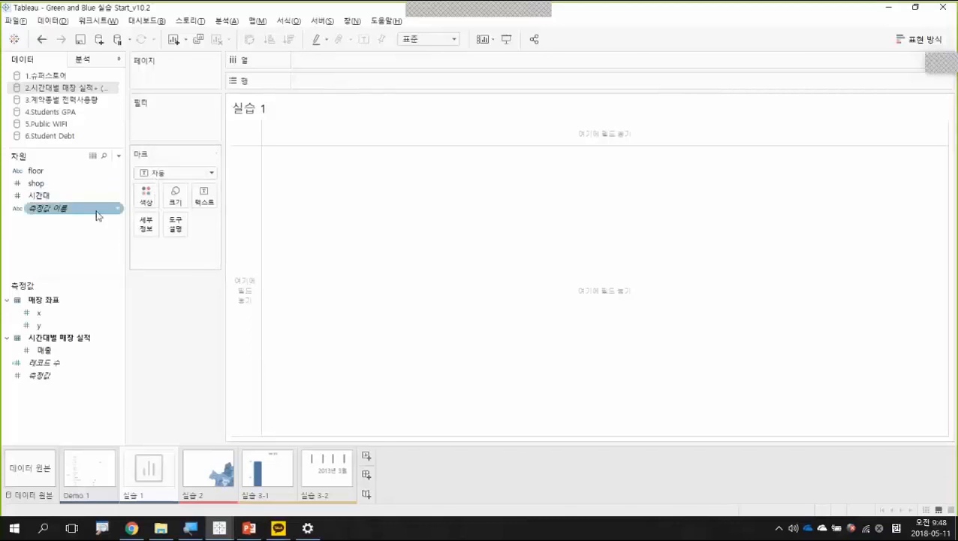
left_click(50, 175)
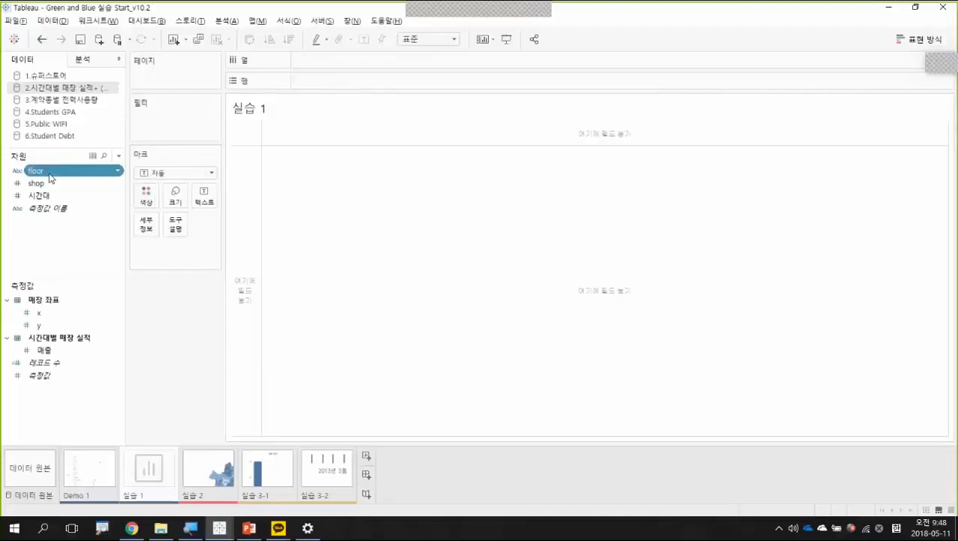
left_click_drag(45, 175, 173, 257)
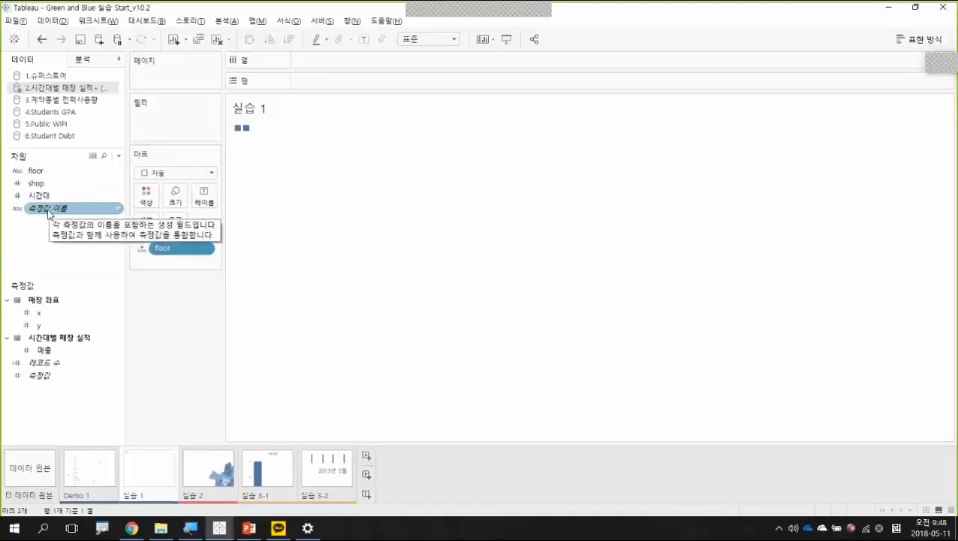
Step: Place the x measure on the columns and the y measure on the rows
left_click(72, 313)
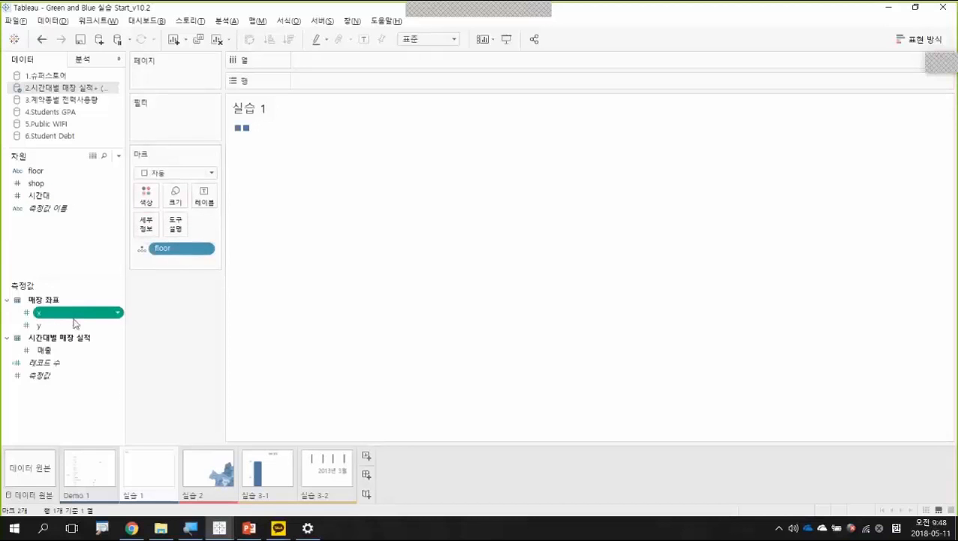
left_click_drag(77, 319, 358, 64)
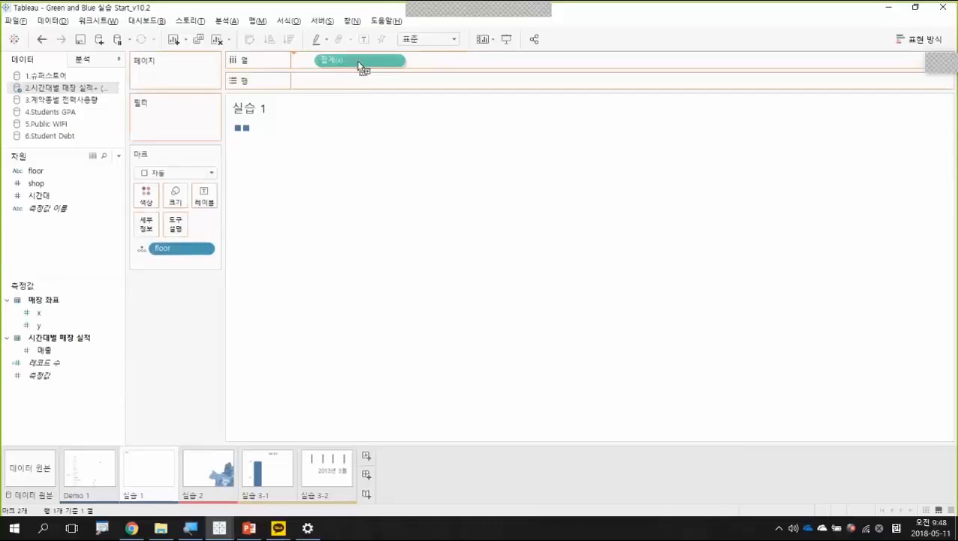
left_click_drag(362, 67, 363, 68)
left_click(45, 328)
left_click_drag(45, 328, 327, 90)
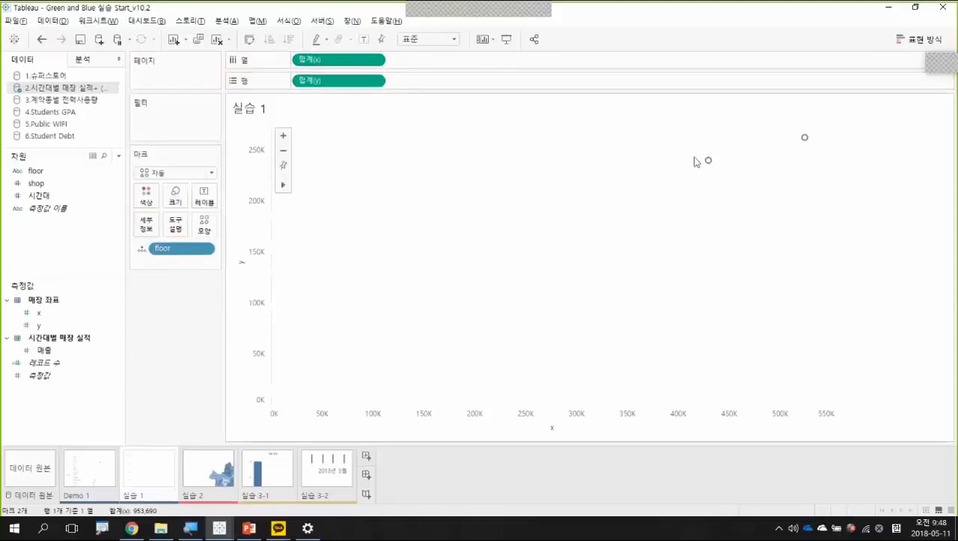
Step: Change the aggregation of both x and y from sum to average (평균)
mouse_move(713, 168)
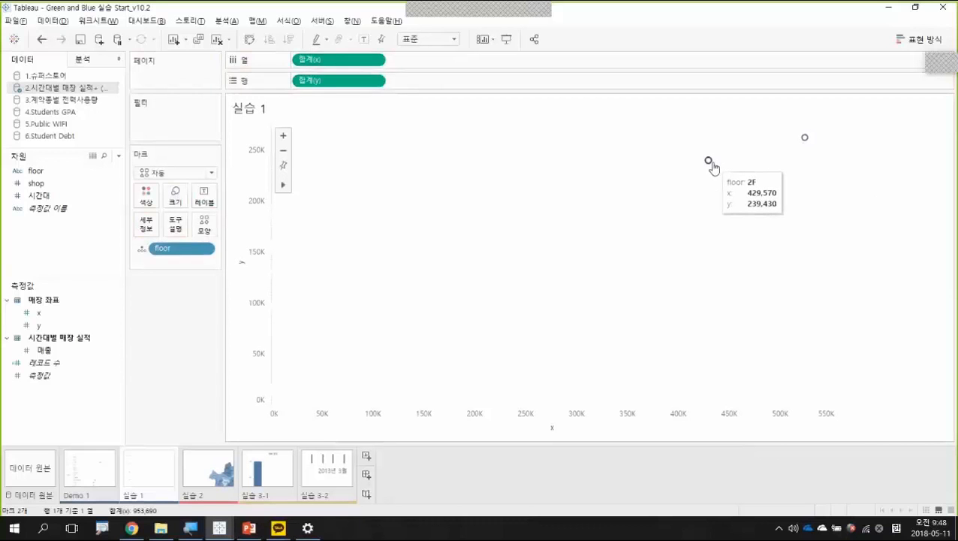
left_click(376, 61)
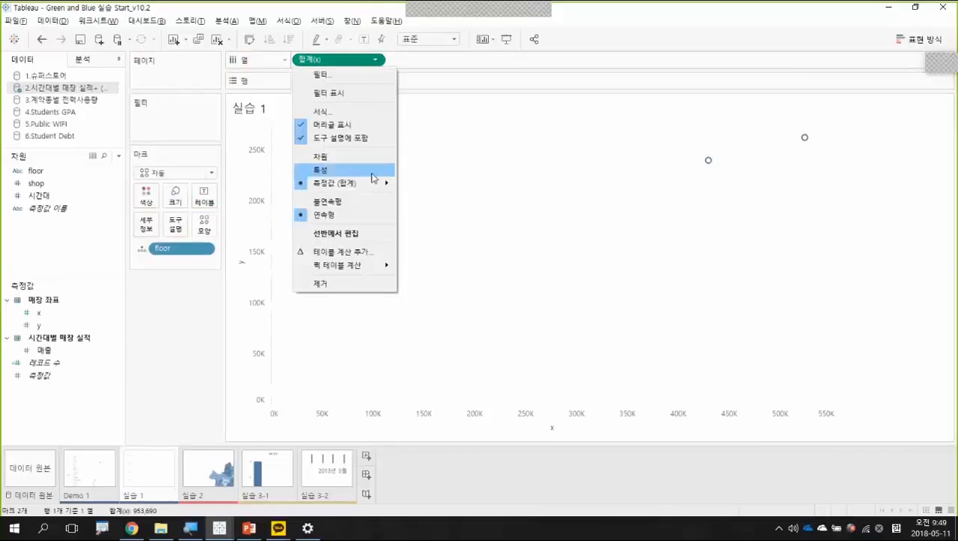
mouse_move(373, 185)
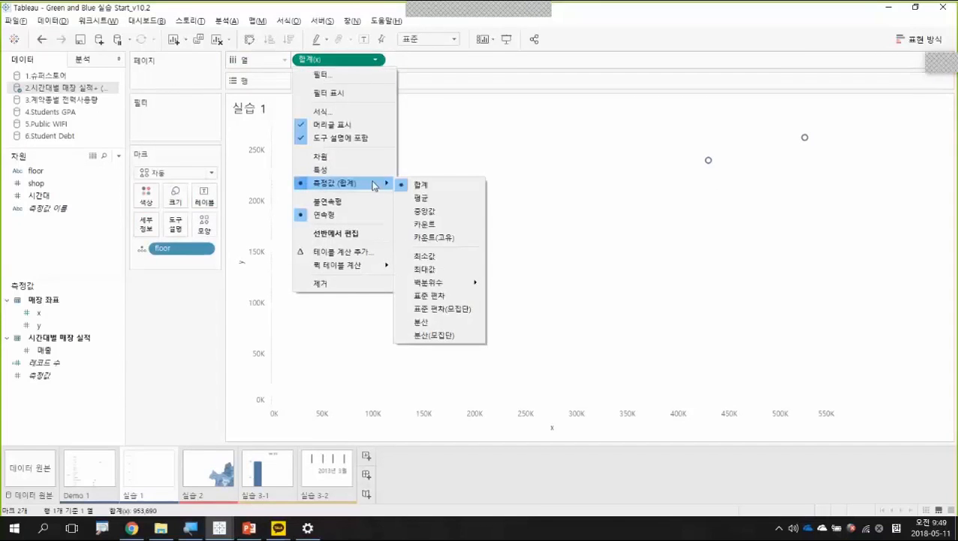
left_click(421, 63)
left_click(368, 62)
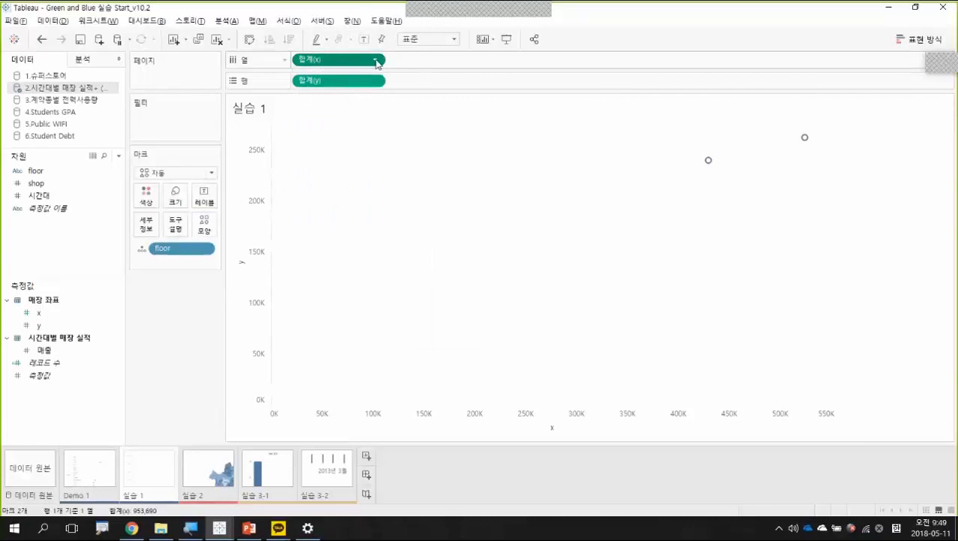
left_click(375, 61)
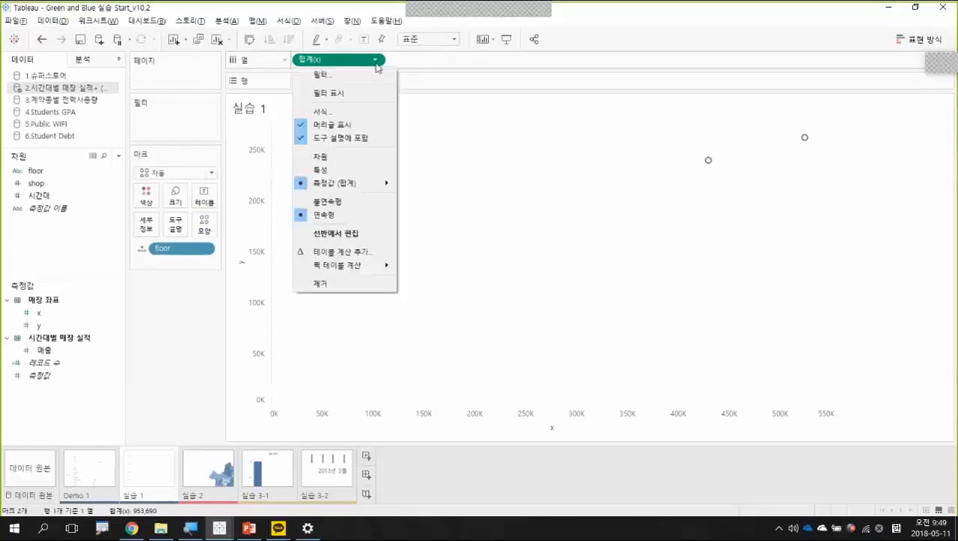
mouse_move(375, 183)
left_click(432, 201)
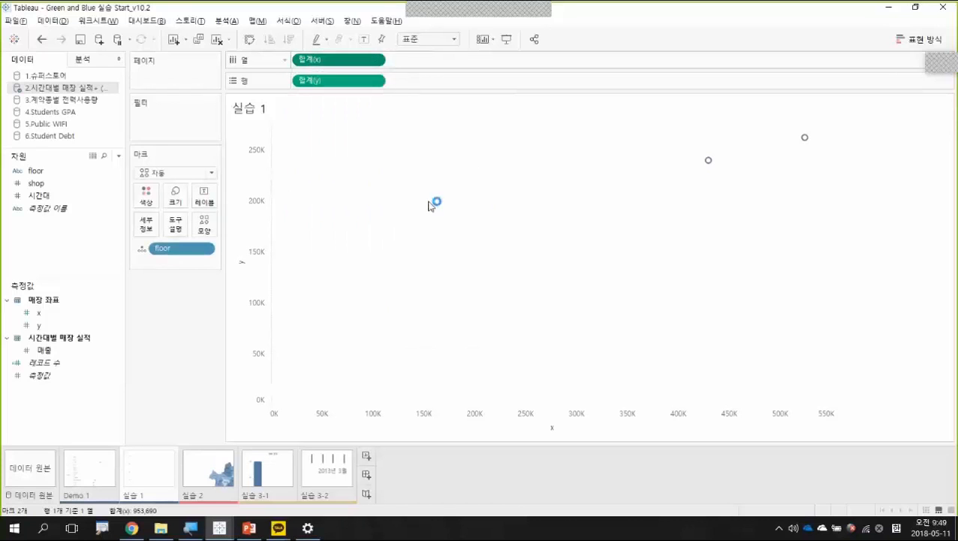
left_click(375, 81)
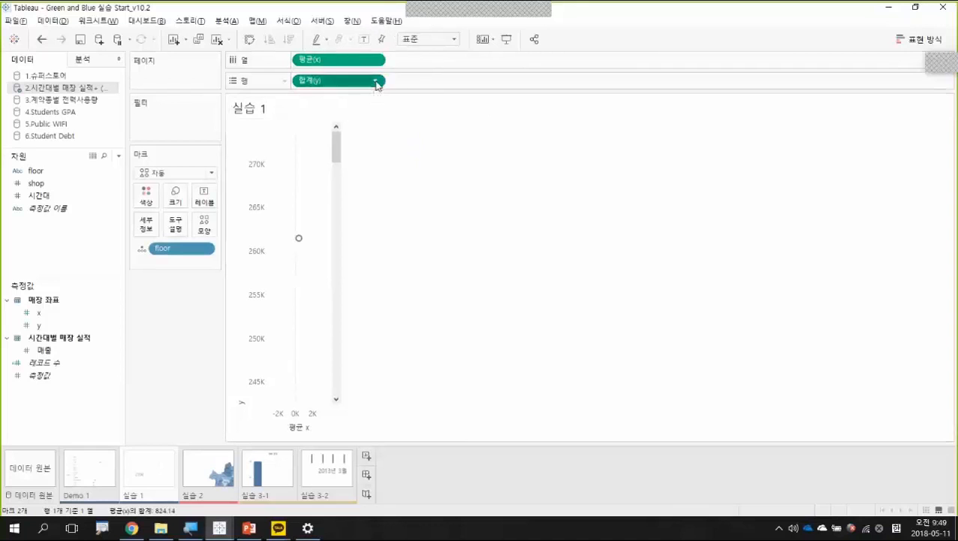
mouse_move(378, 203)
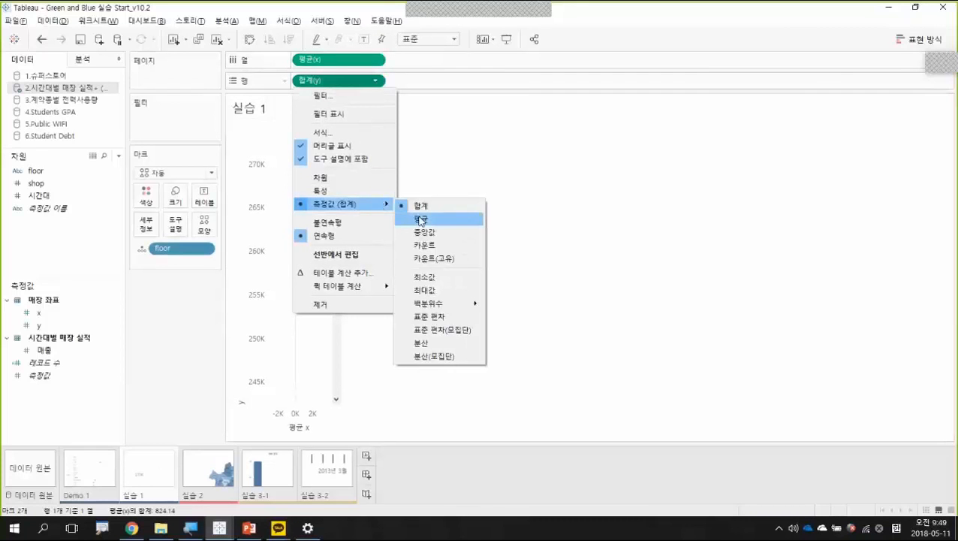
left_click(421, 219)
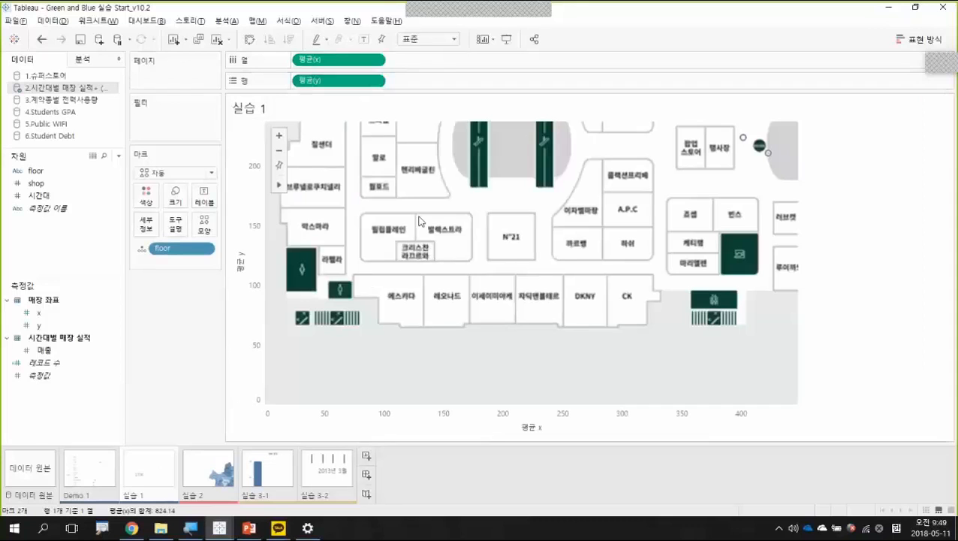
Step: Add the shop dimension to the marks as detail alongside floor
mouse_move(739, 145)
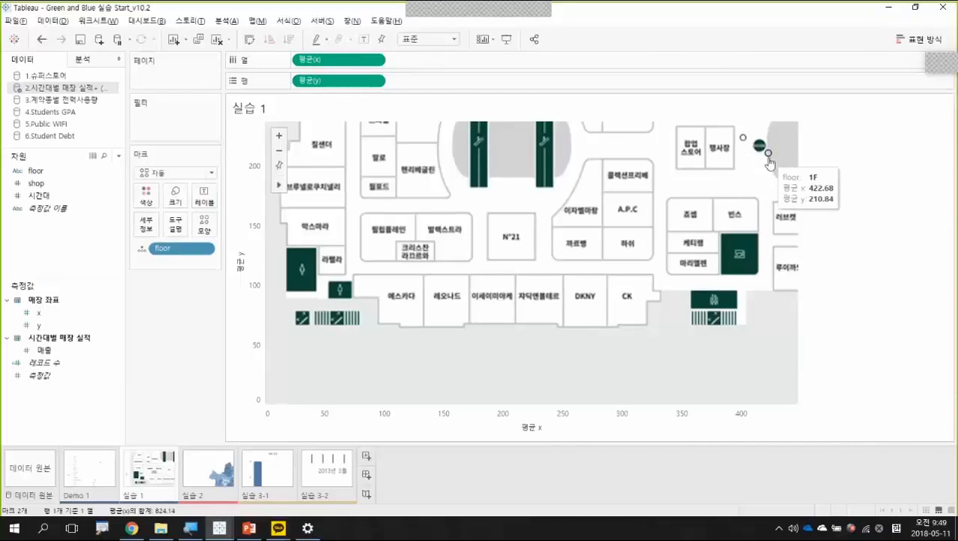
left_click(62, 211)
left_click(60, 266)
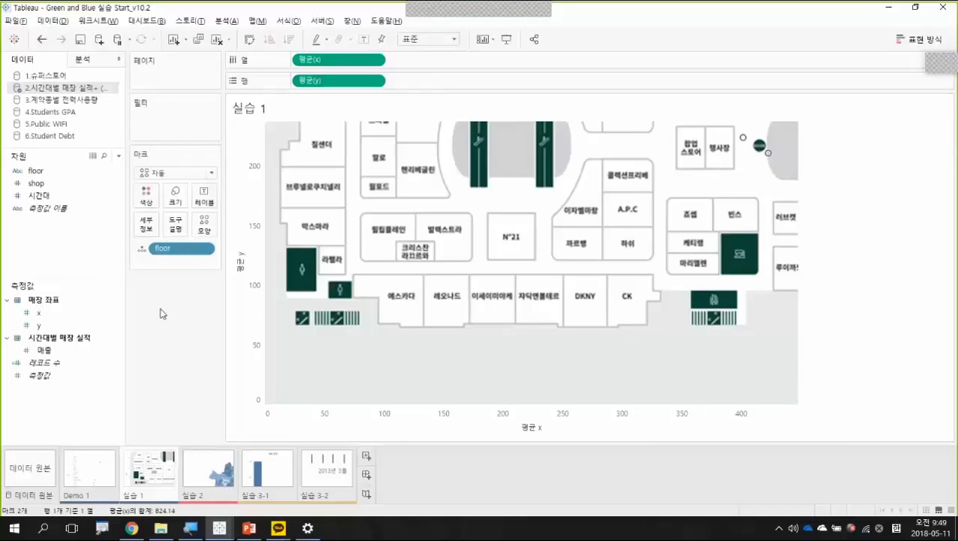
left_click(46, 172)
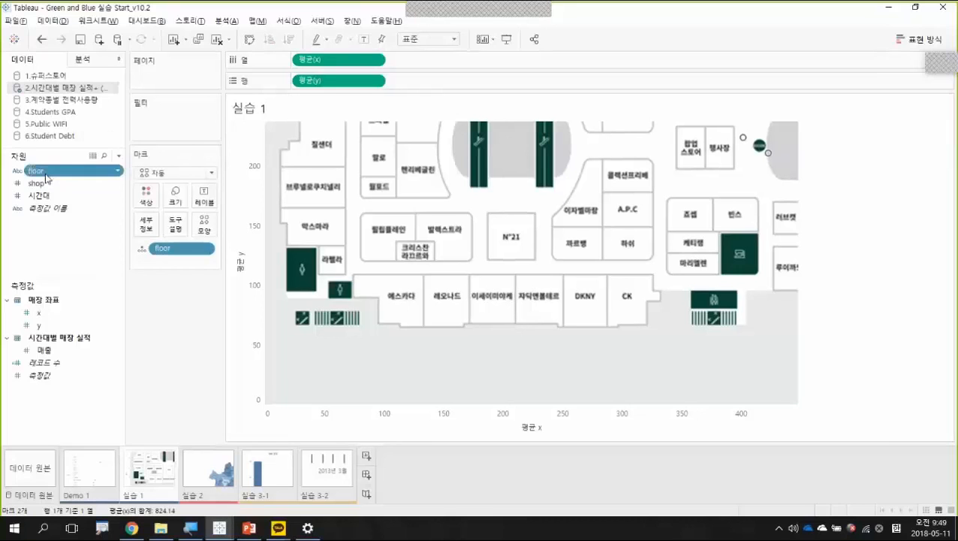
left_click(39, 184)
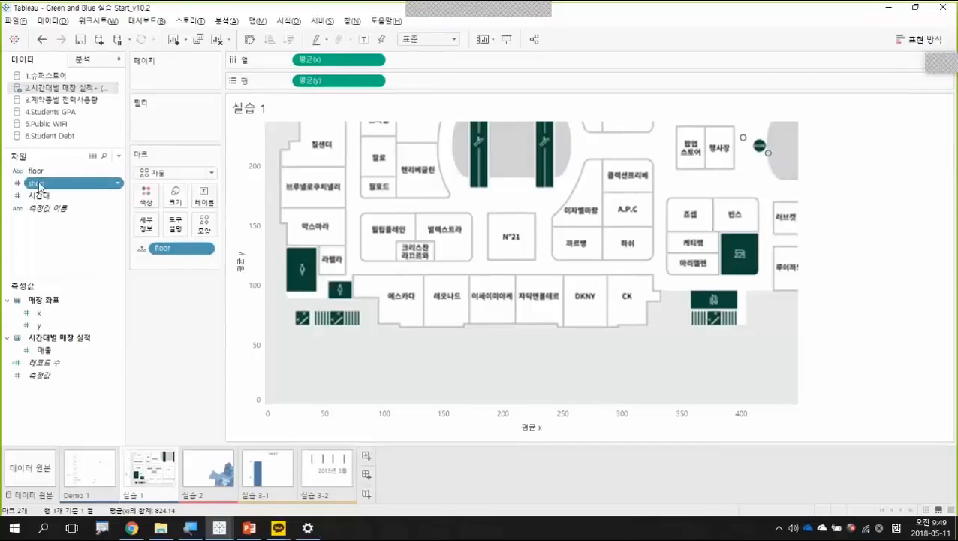
mouse_move(39, 184)
left_mouse_down()
mouse_move(165, 263)
mouse_move(150, 232)
mouse_move(168, 264)
left_mouse_up()
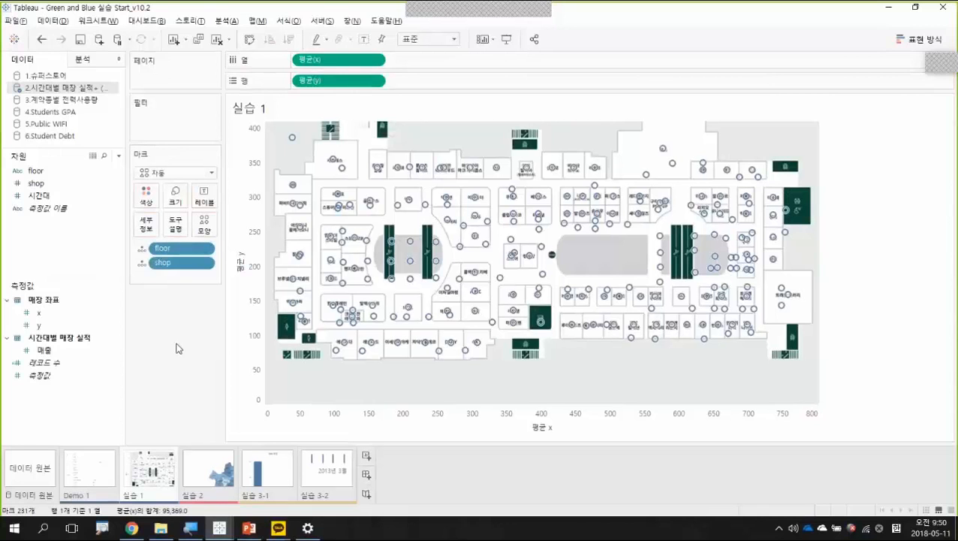
Step: Filter the worksheet by floor, excluding 2F so that only 1F is kept
left_click(38, 172)
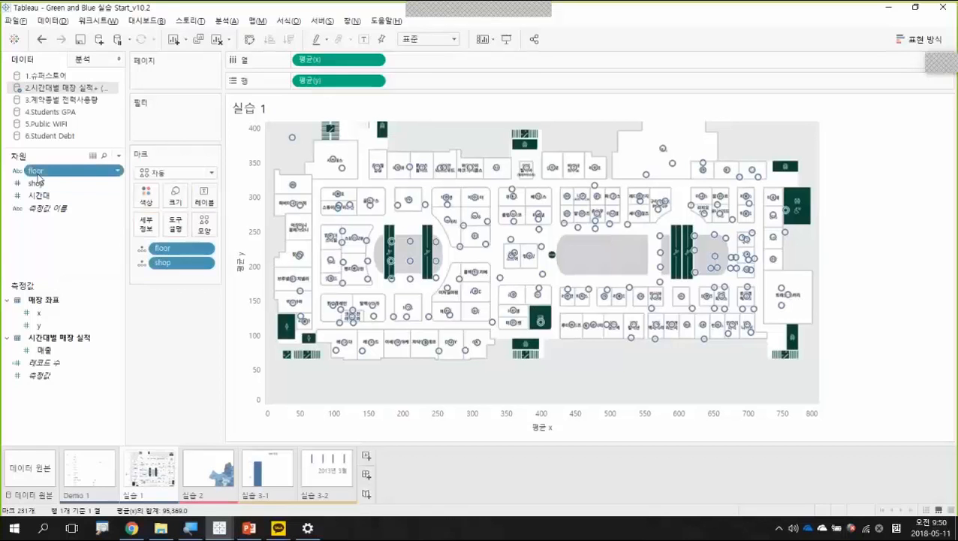
key("ctrl")
left_click_drag(45, 175, 160, 121)
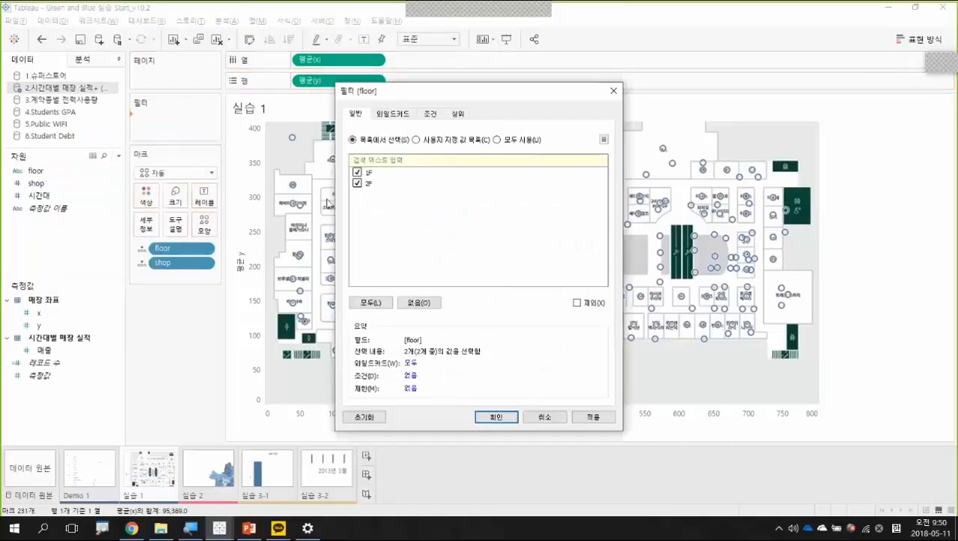
left_click(358, 183)
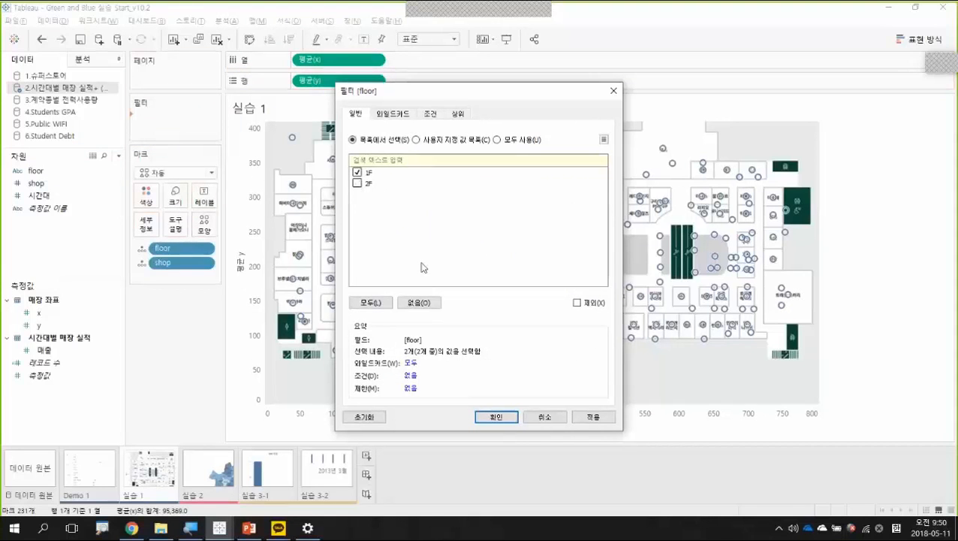
left_click(497, 417)
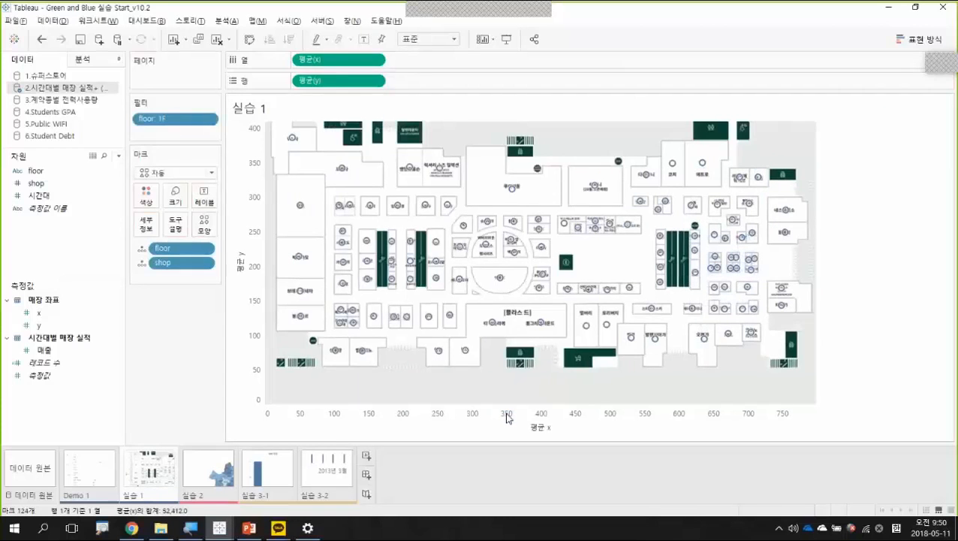
Step: Show the floor filter control beside the view
mouse_move(364, 206)
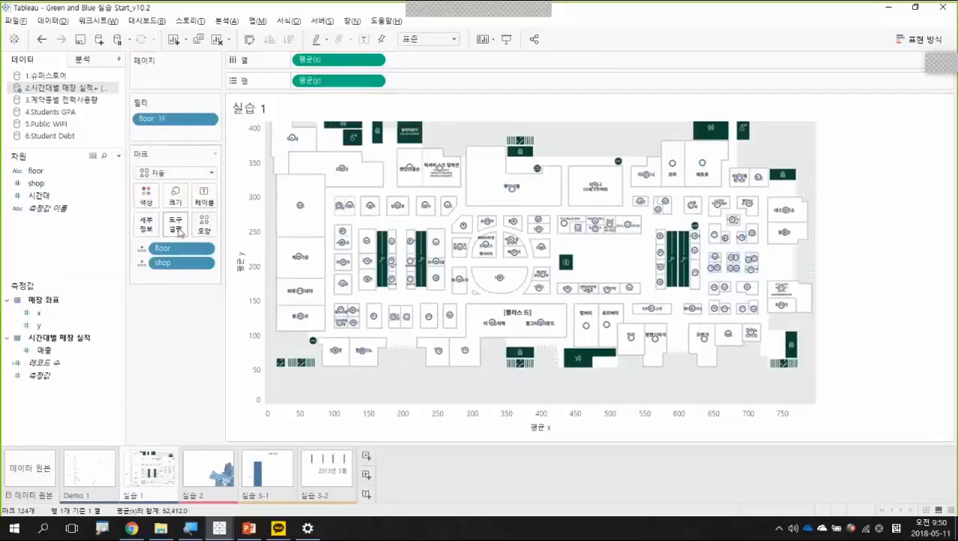
right_click(182, 122)
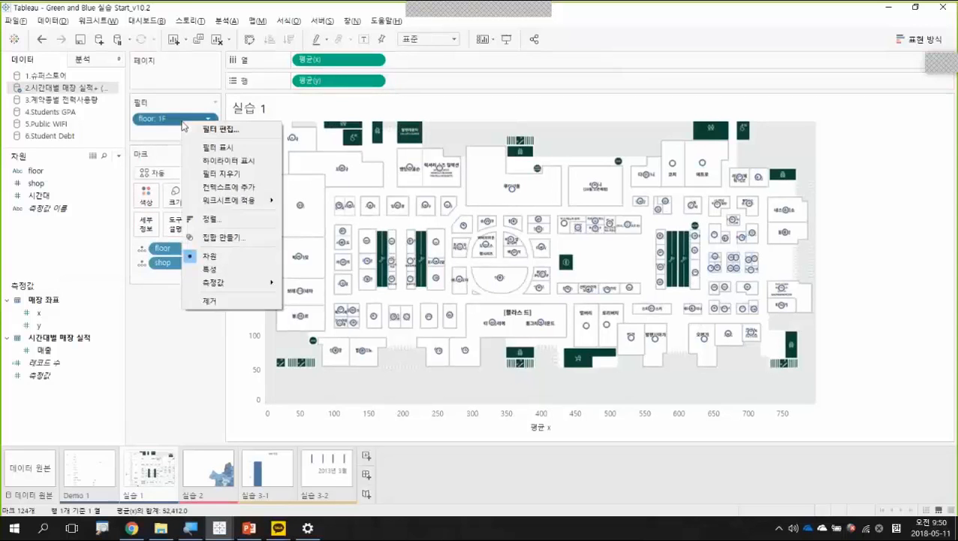
left_click(218, 147)
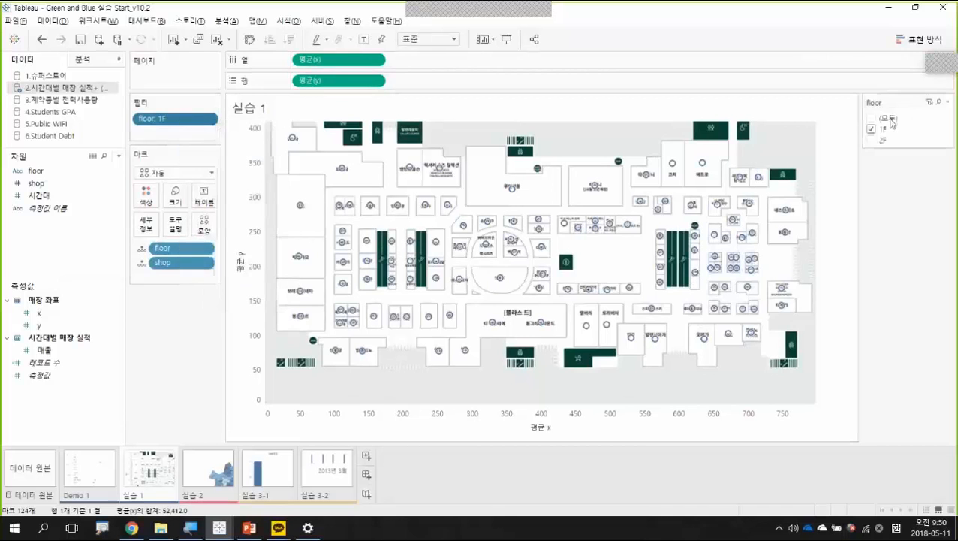
Step: Change the floor filter to a single-value list (단일 값(목록)) and alternate it between 2F and 1F, ending on 1F
left_click(948, 102)
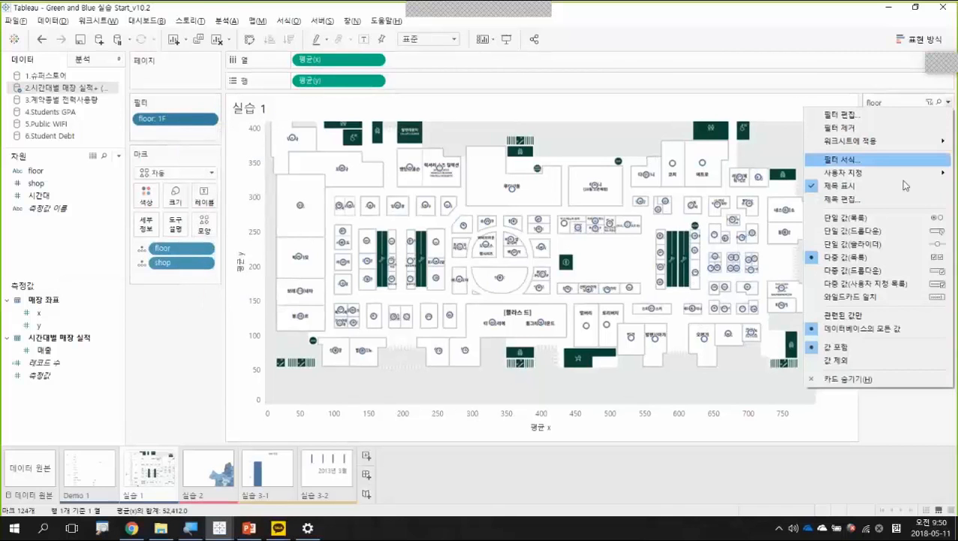
left_click(907, 219)
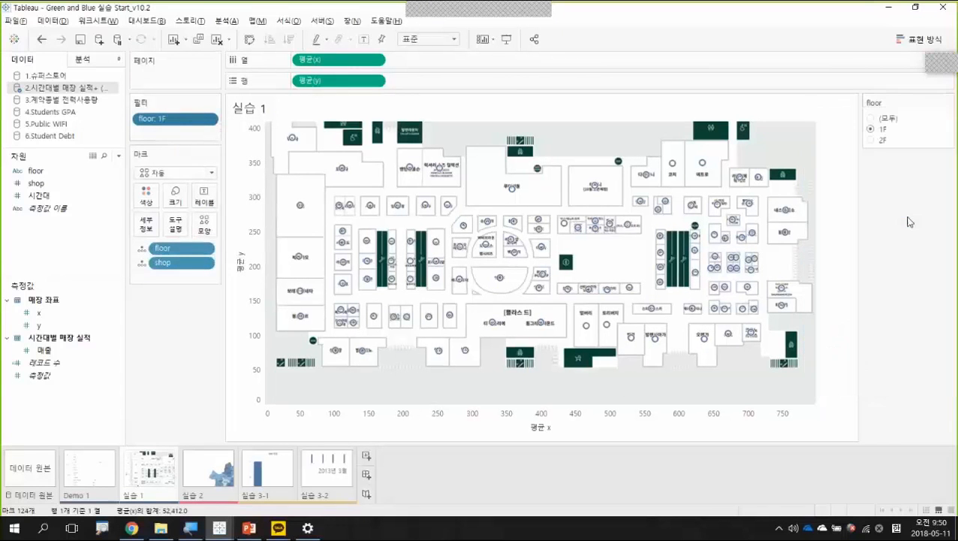
left_click(870, 140)
left_click(870, 130)
left_click(871, 141)
left_click(871, 130)
Step: Try removing shop from the marks detail, and undo the removal
left_click(51, 351)
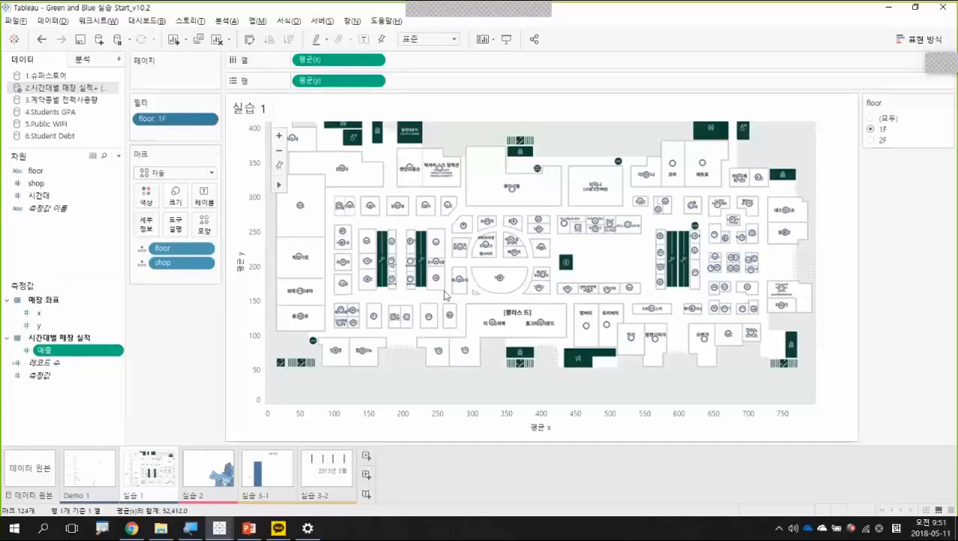
key("ctrl")
key("ctrl")
key("ctrl")
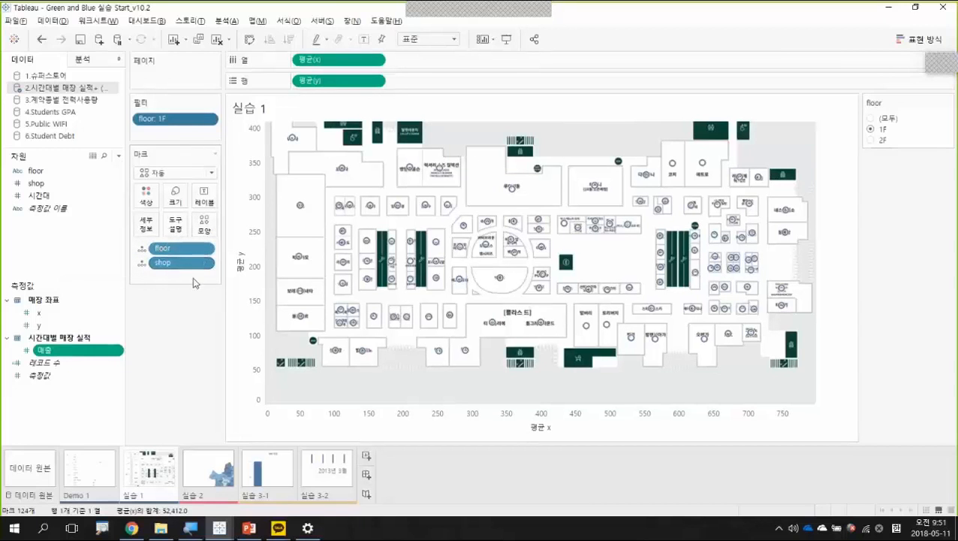
left_click_drag(180, 262, 190, 349)
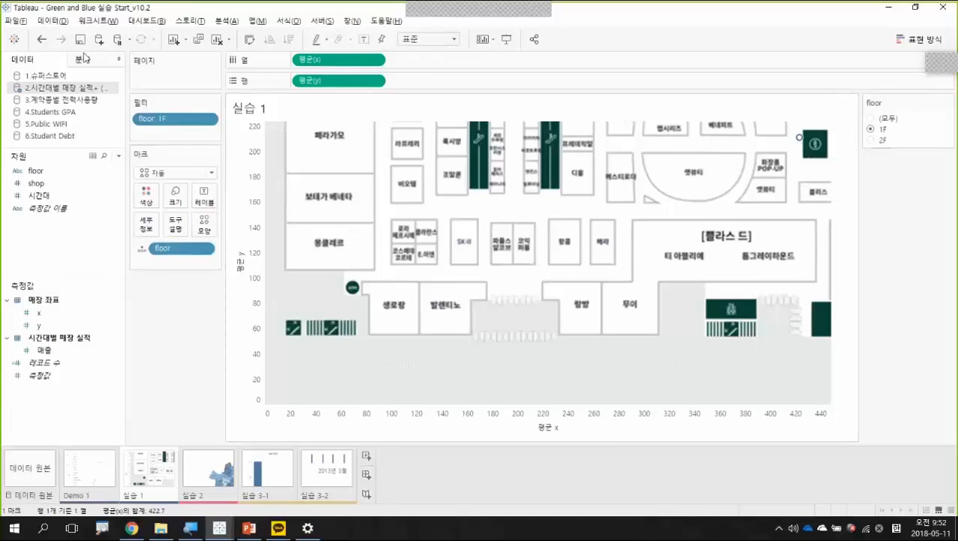
left_click(42, 39)
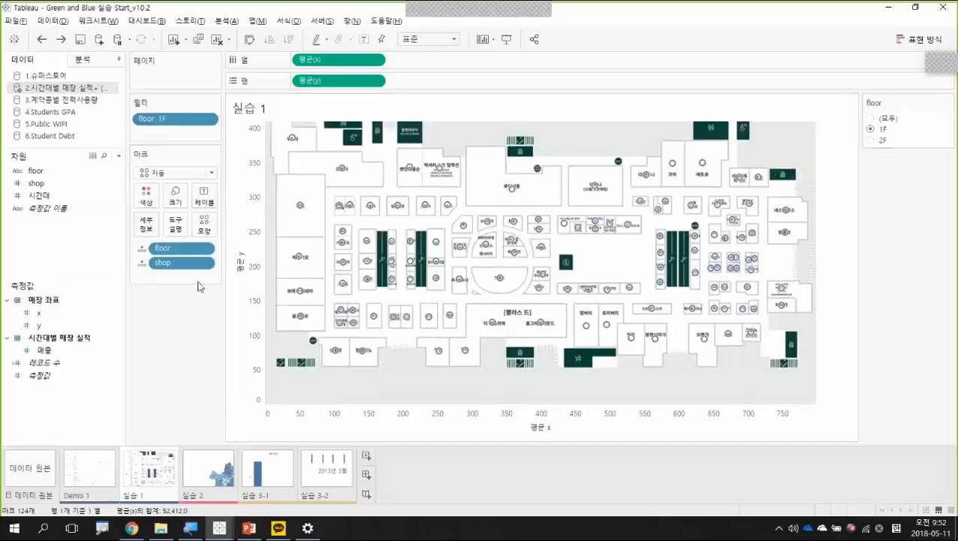
Step: Change the mark type to circle (원) and size the marks by the sum of 매출
left_click(198, 174)
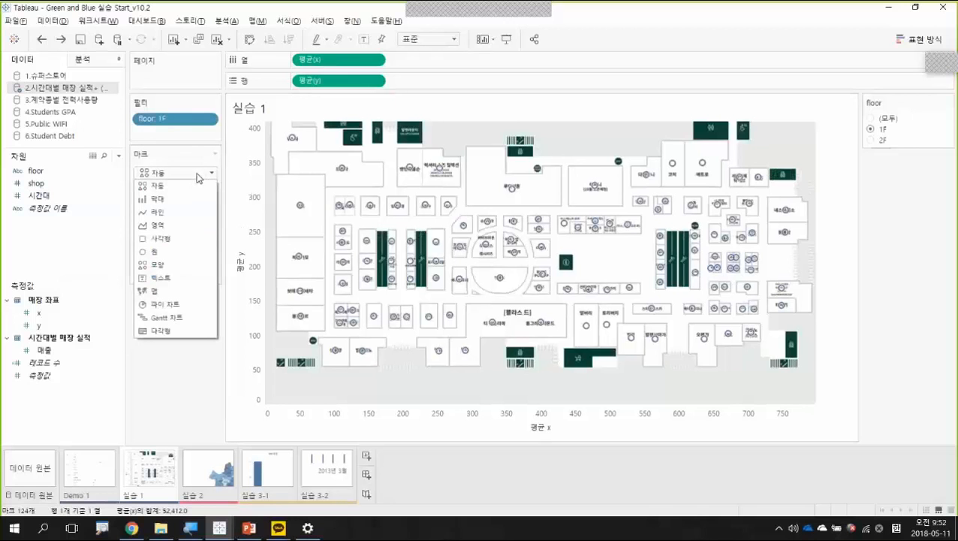
left_click(171, 254)
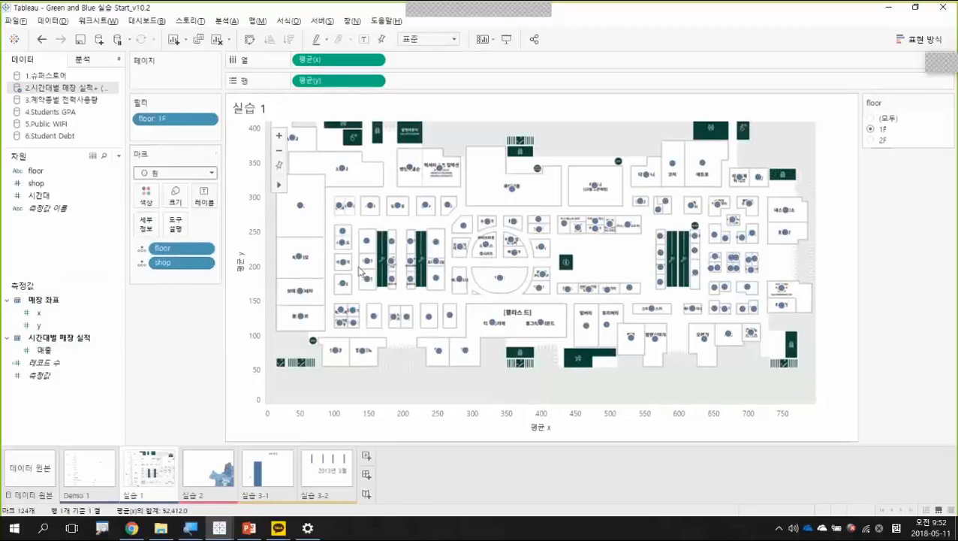
left_click(53, 350)
left_click_drag(53, 350, 175, 201)
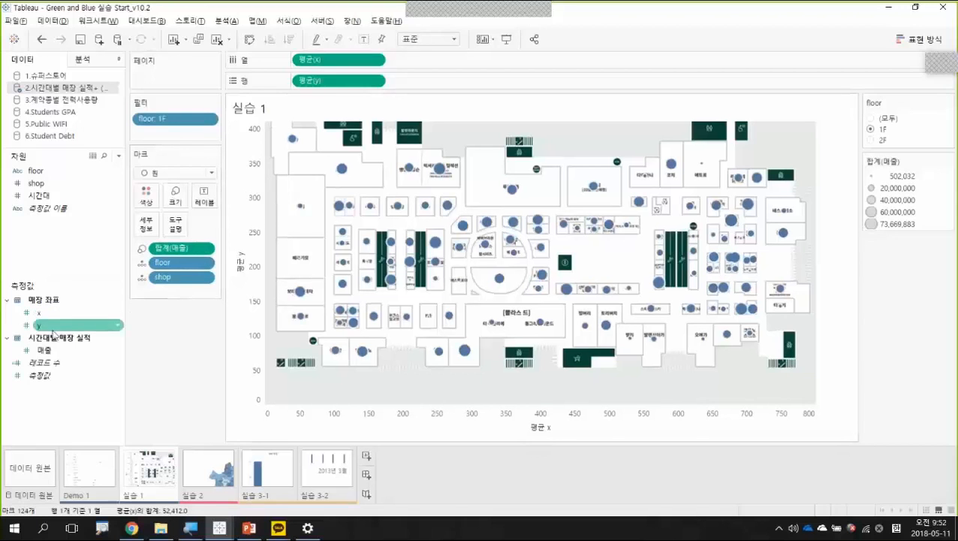
Step: Color the circles by the sum of 매출 using the 주황색-파란색 다중 palette
mouse_move(51, 356)
left_mouse_down()
mouse_move(146, 226)
mouse_move(188, 214)
mouse_move(181, 223)
mouse_move(181, 211)
mouse_move(150, 205)
left_mouse_up()
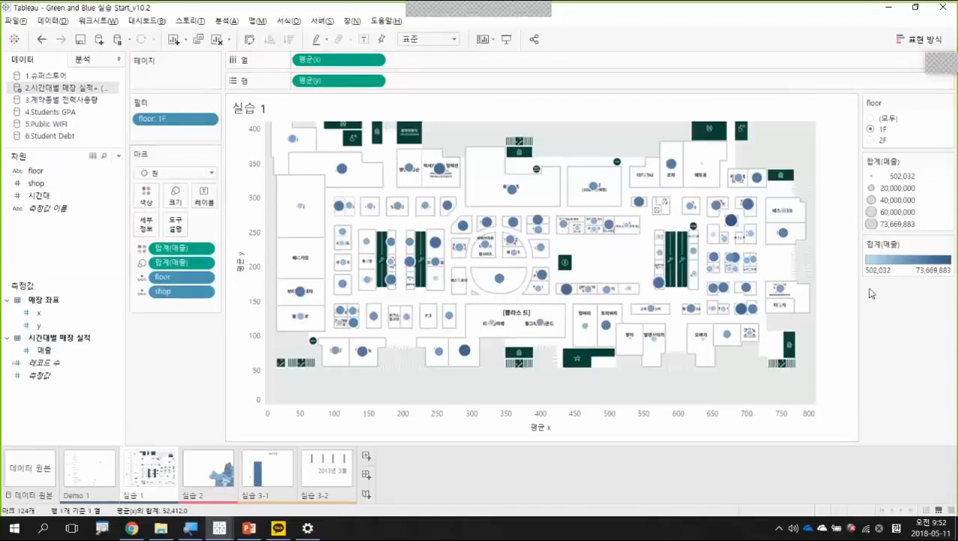
double_click(913, 267)
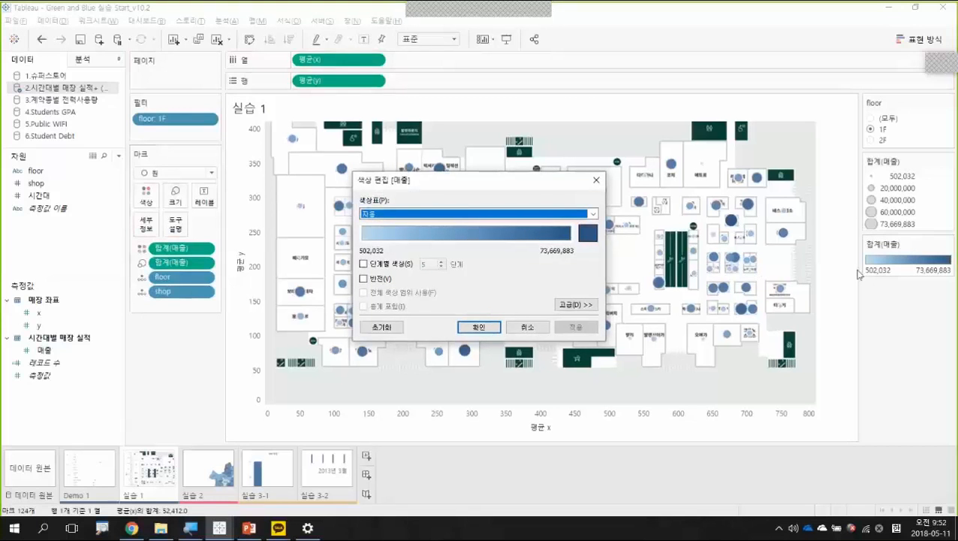
left_click(502, 215)
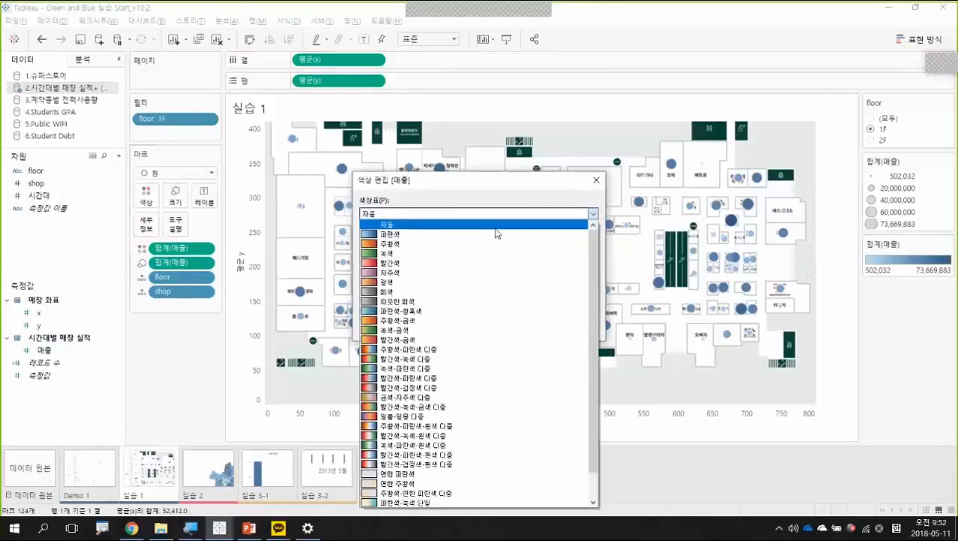
left_click(460, 350)
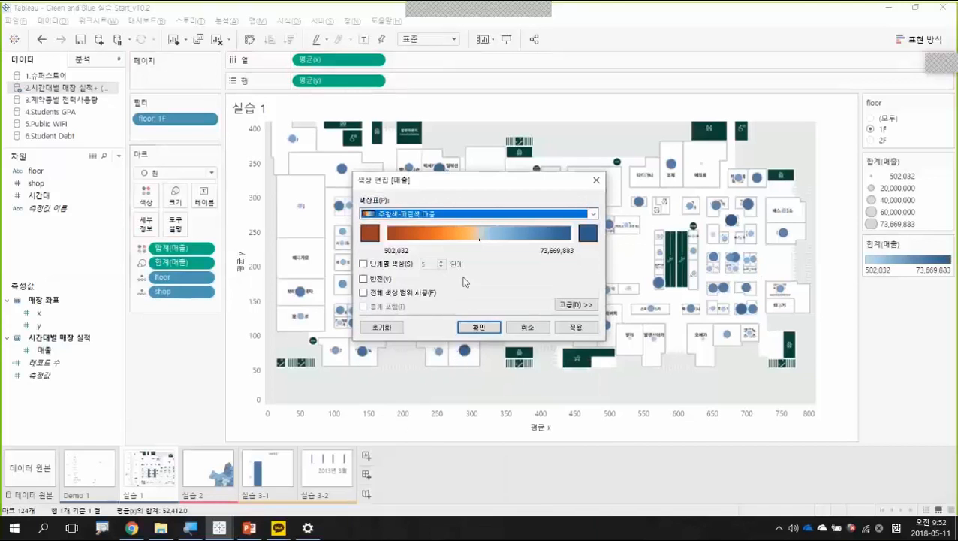
left_click(480, 215)
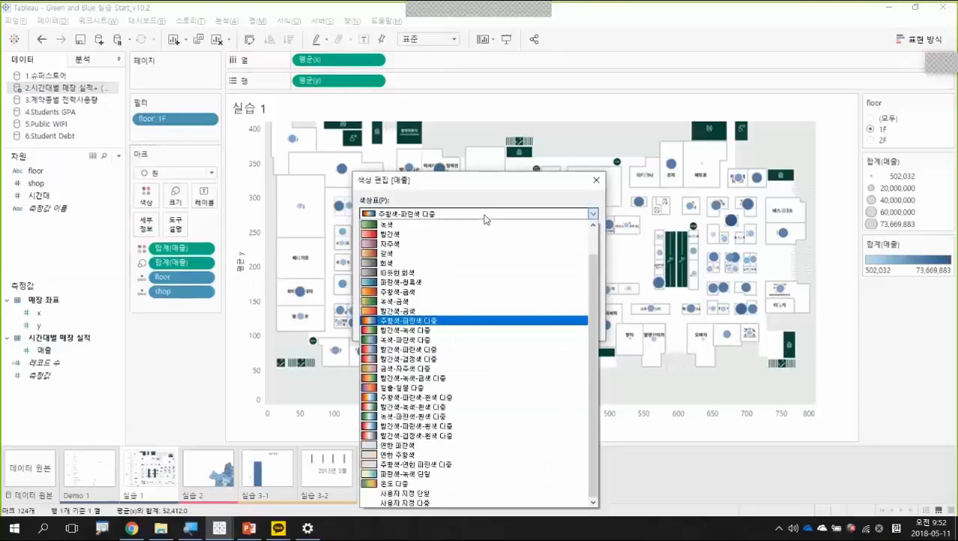
left_click(484, 215)
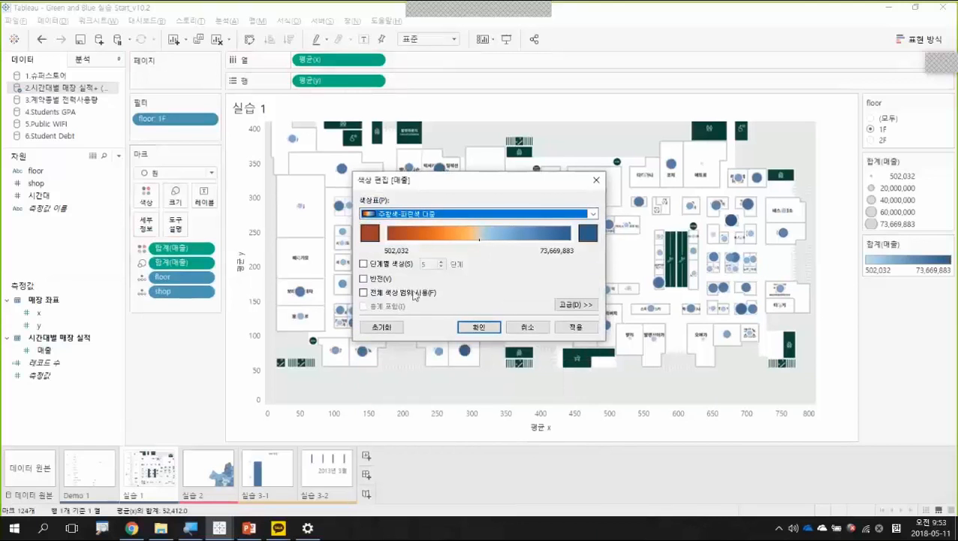
left_click(578, 328)
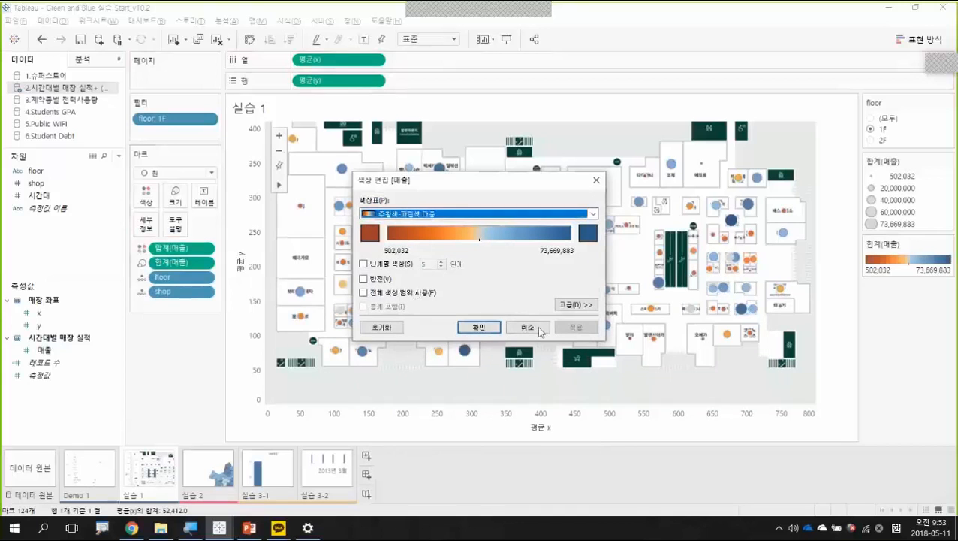
left_click(479, 327)
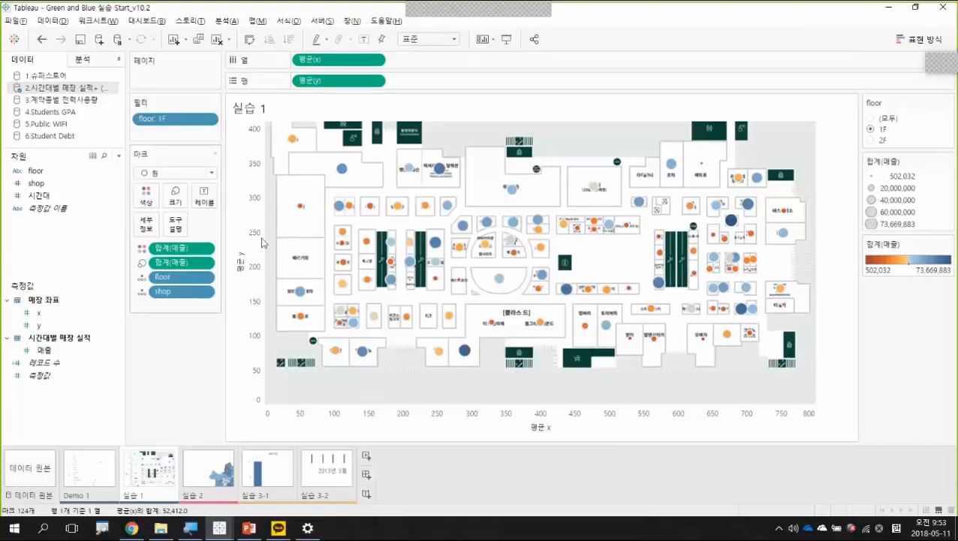
Step: Show a filter for 시간대 and change it to a single-value slider (단일 값(슬라이더))
left_click(66, 196)
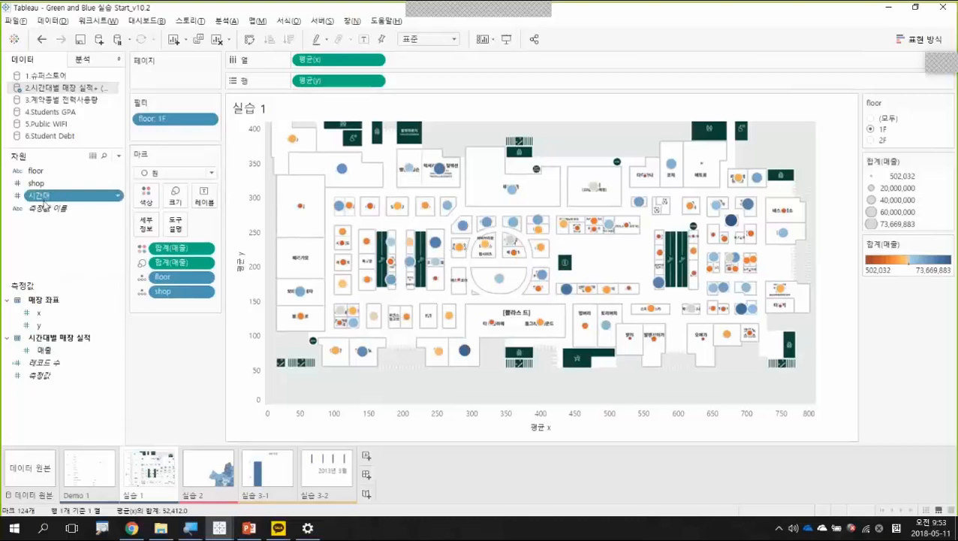
mouse_move(45, 202)
left_mouse_down()
mouse_move(161, 149)
mouse_move(160, 140)
mouse_move(82, 194)
mouse_move(45, 197)
left_mouse_up()
right_click(41, 196)
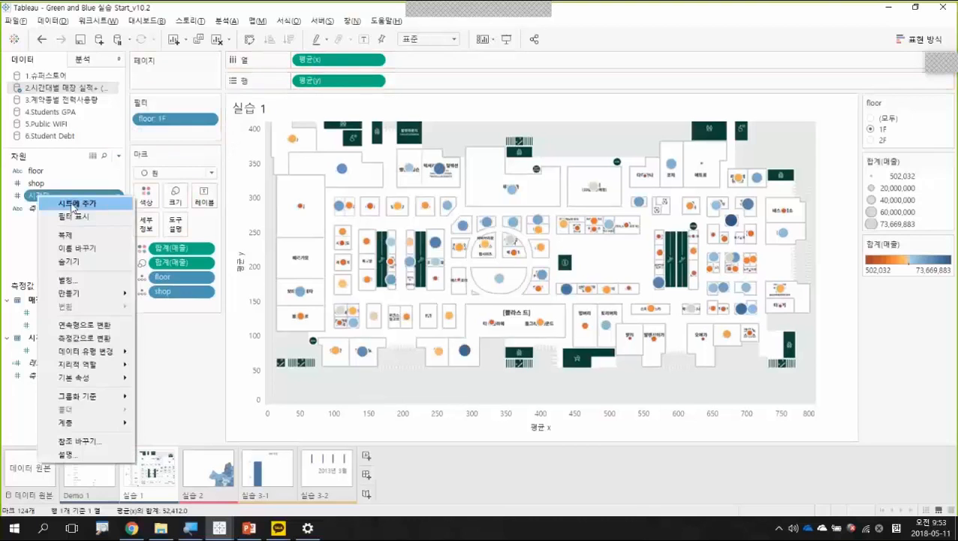
left_click(86, 217)
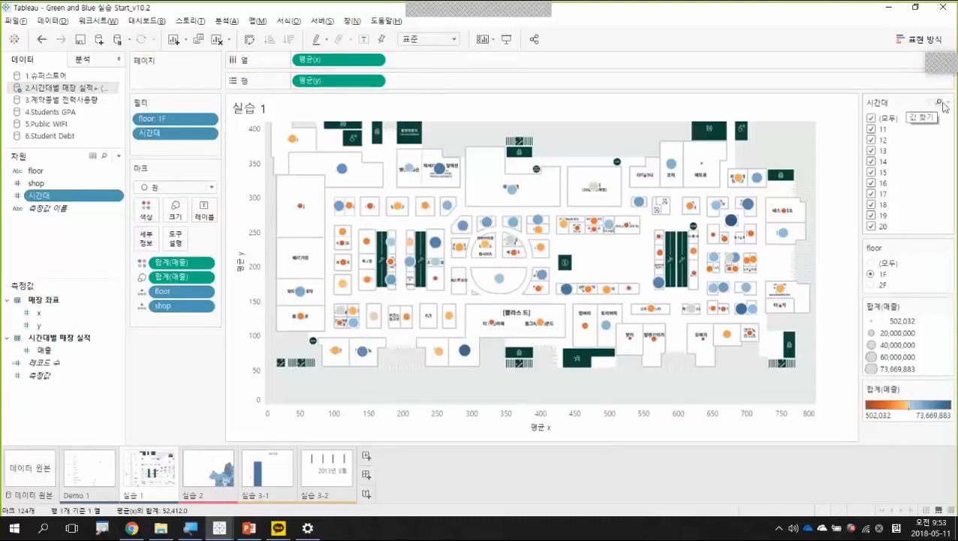
left_click(947, 103)
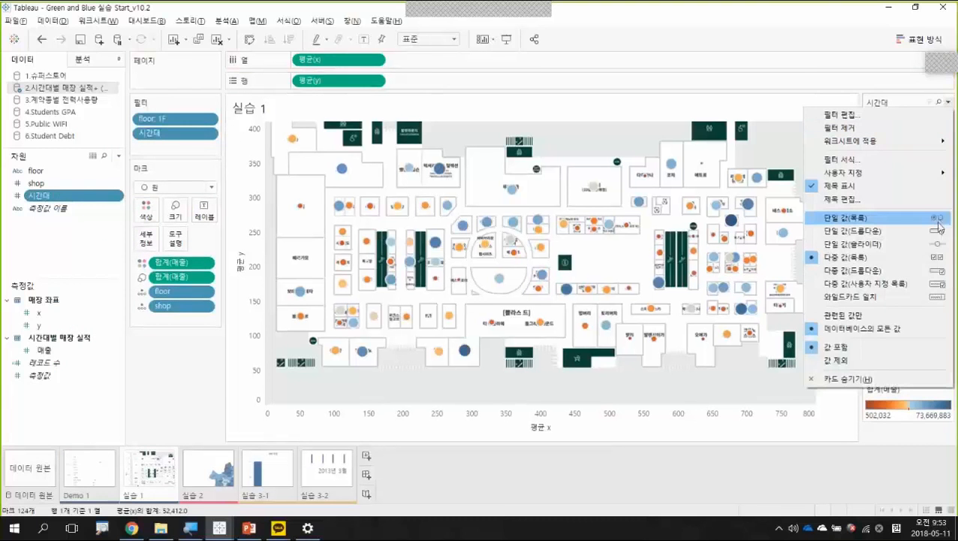
left_click(935, 245)
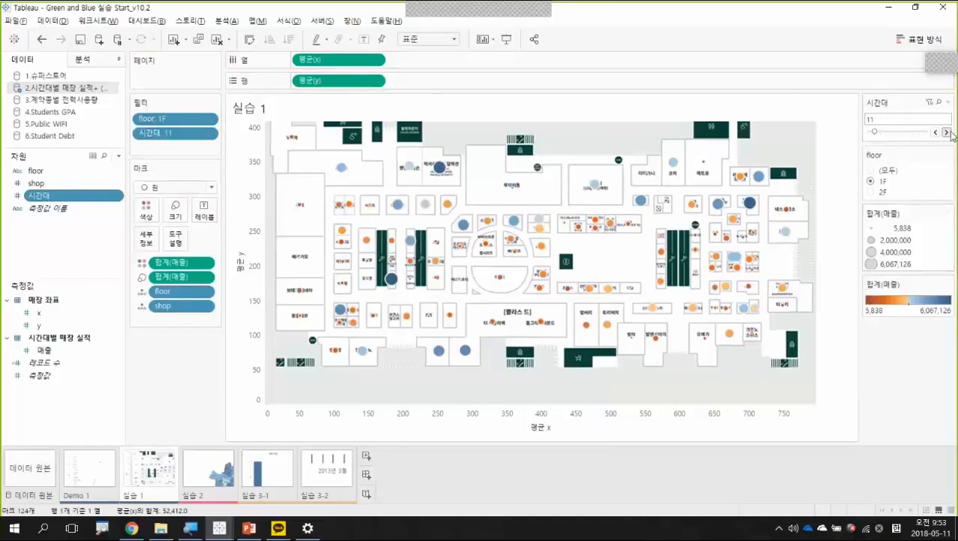
Step: Advance the 시간대 slider one hour at a time from 11 to 20 to compare shop sales over the day
left_click(947, 132)
left_click(946, 132)
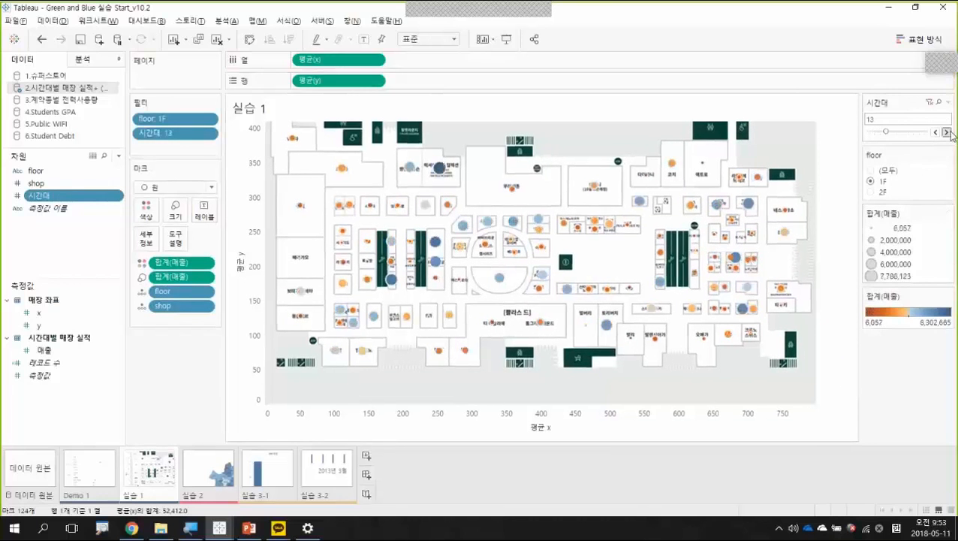
left_click(947, 132)
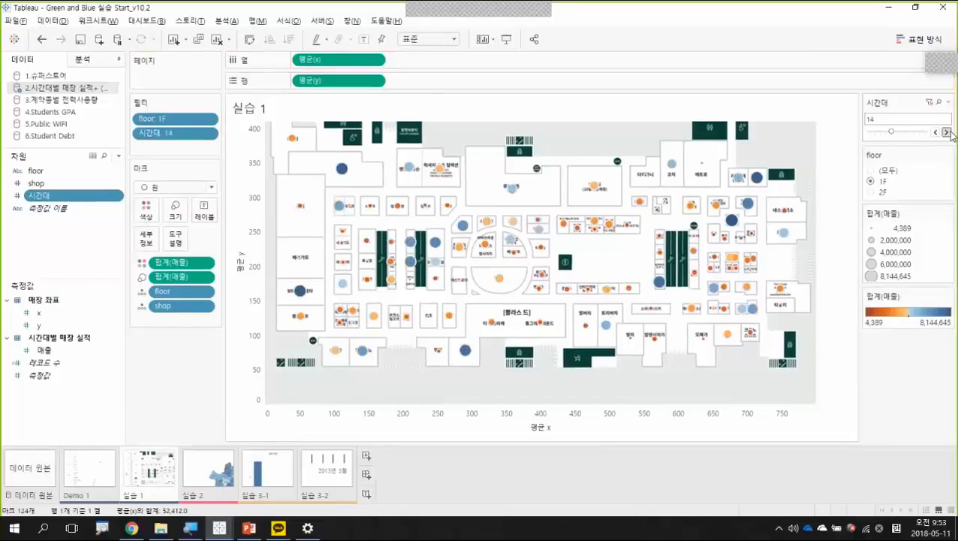
left_click(946, 132)
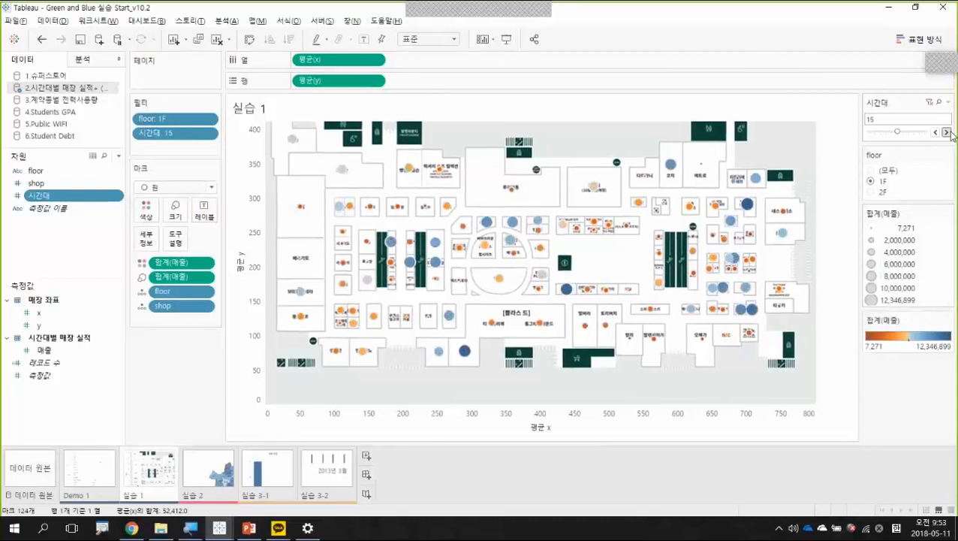
left_click(946, 132)
left_click(946, 132)
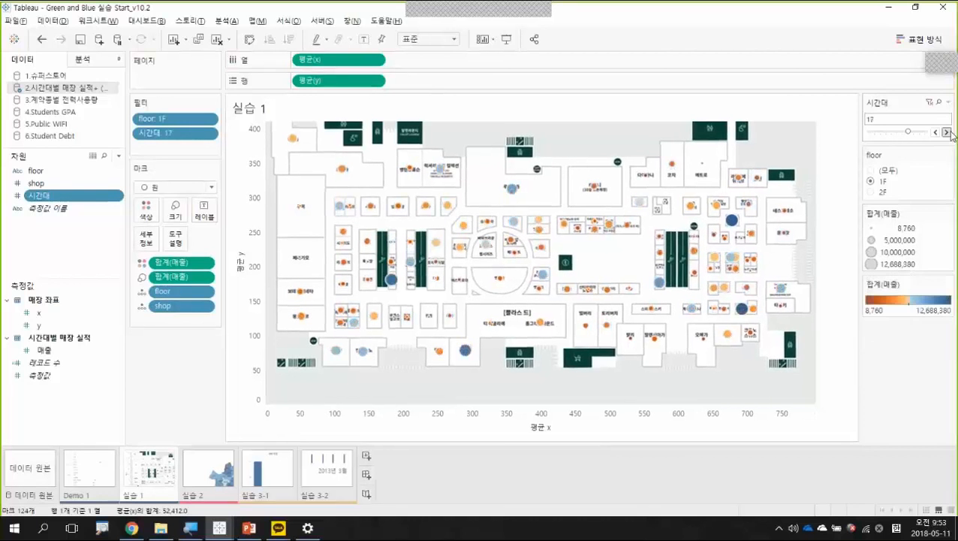
left_click(947, 132)
left_click(946, 132)
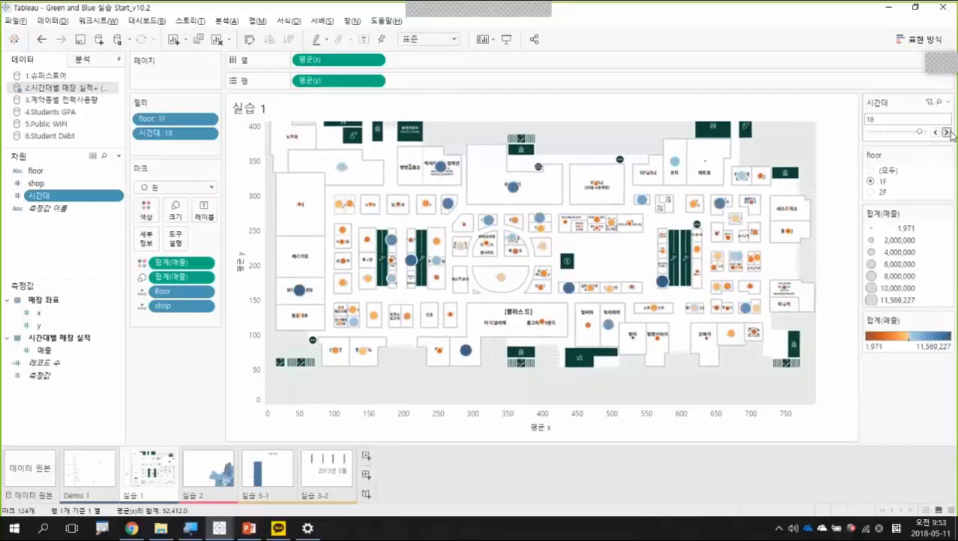
left_click(946, 132)
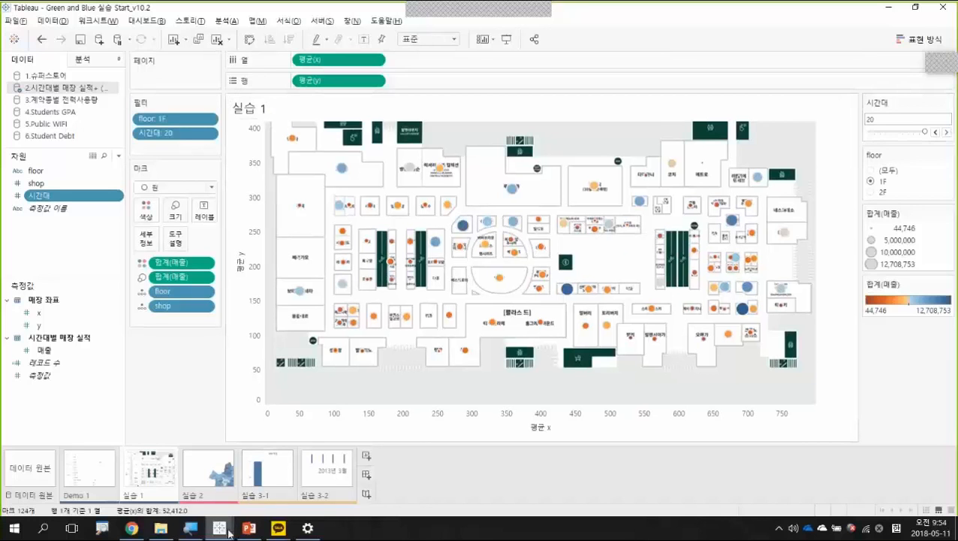
Step: Change the mark type from circle to shape (모양)
mouse_move(229, 532)
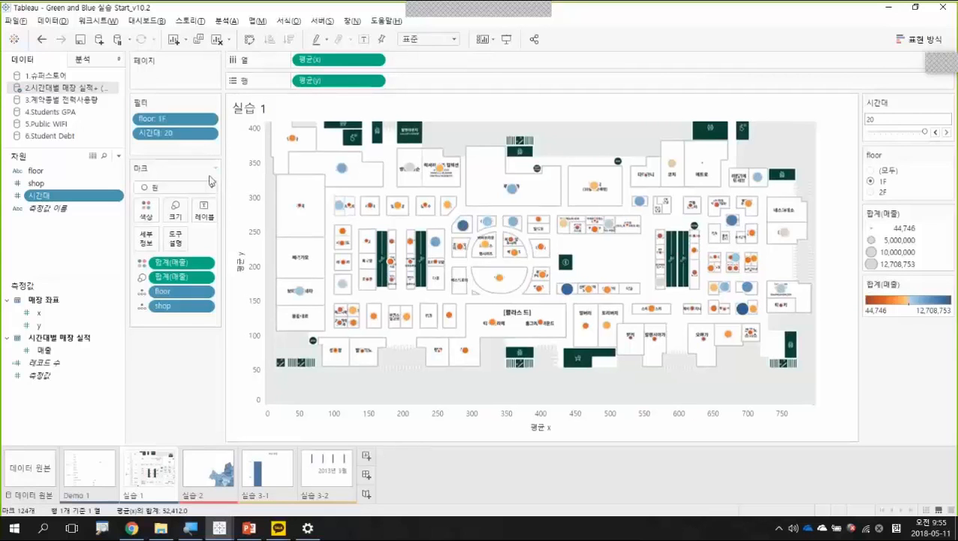
left_click(194, 190)
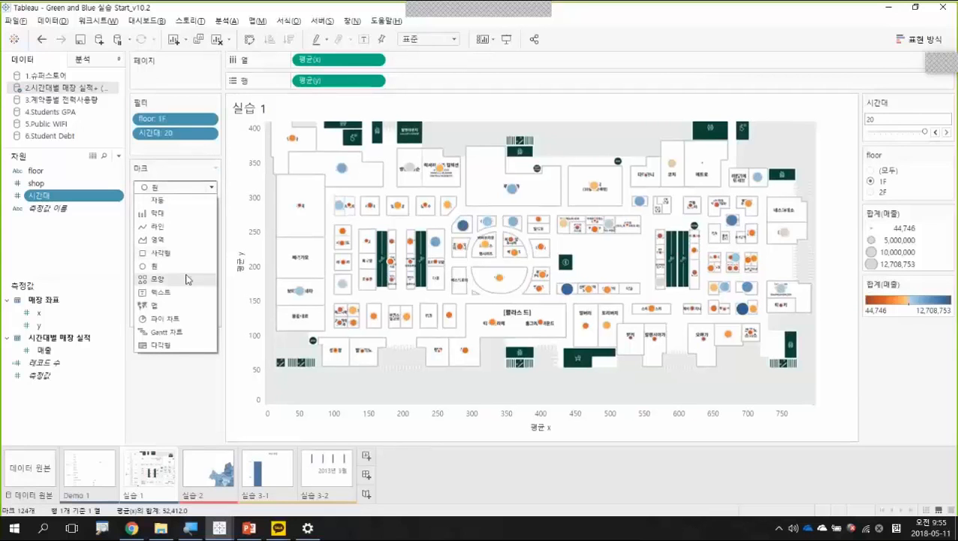
left_click(188, 278)
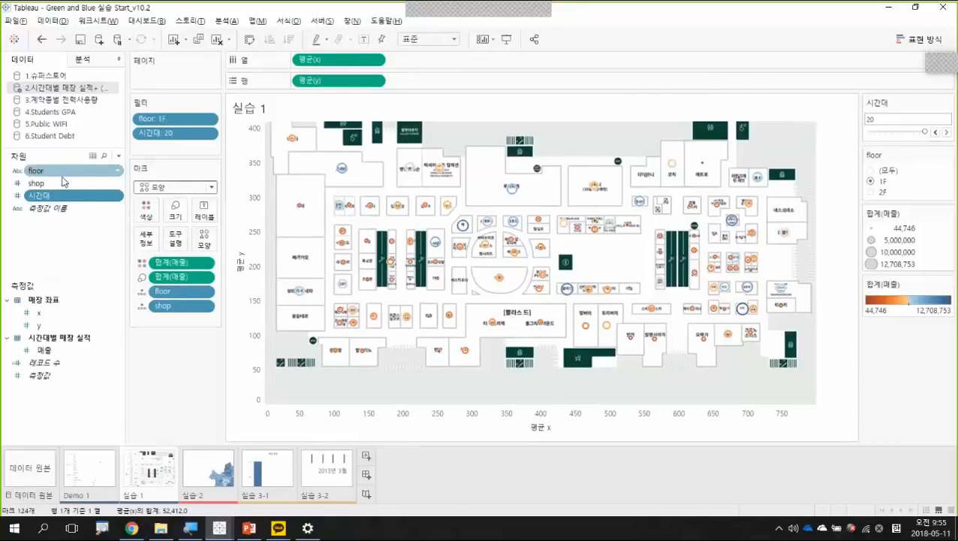
mouse_move(517, 255)
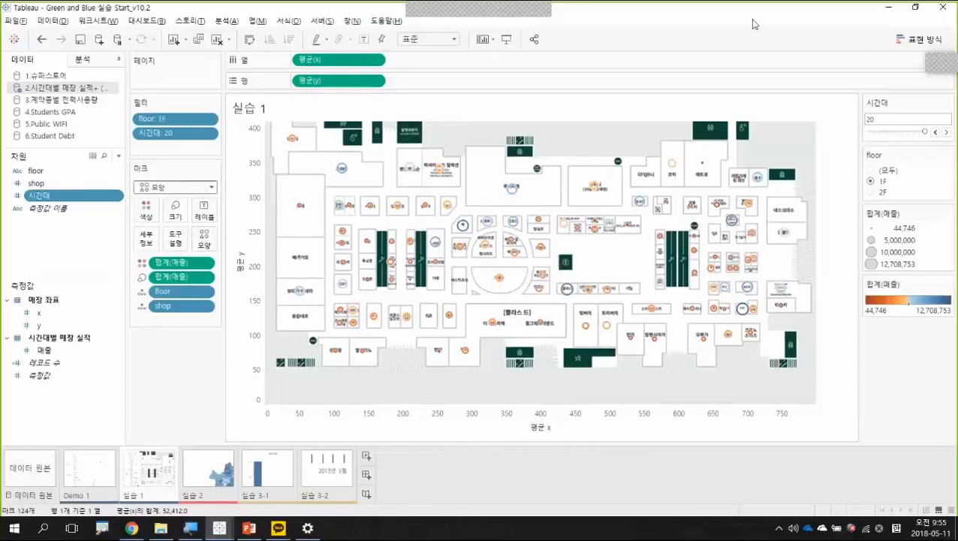
Step: Switch to the PowerPoint workshop deck, start the slide show from the current slide and advance to the Green vs Blue slide
key("alt+Tab")
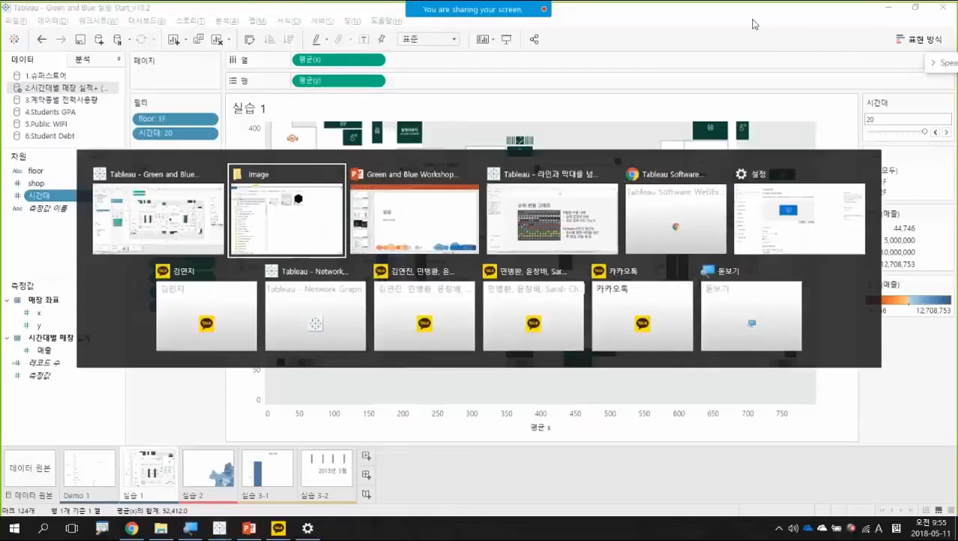
key("alt+Tab")
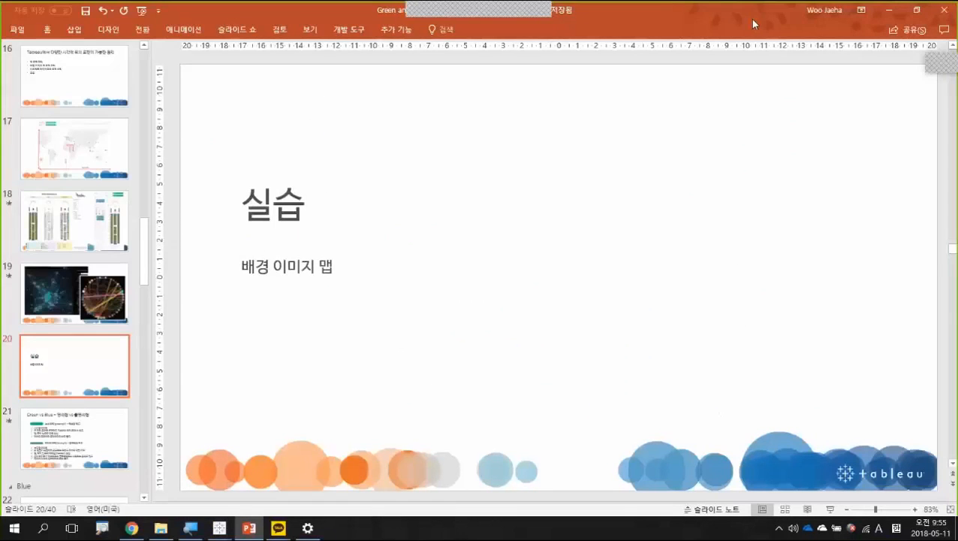
key("shift+F5")
key("Right")
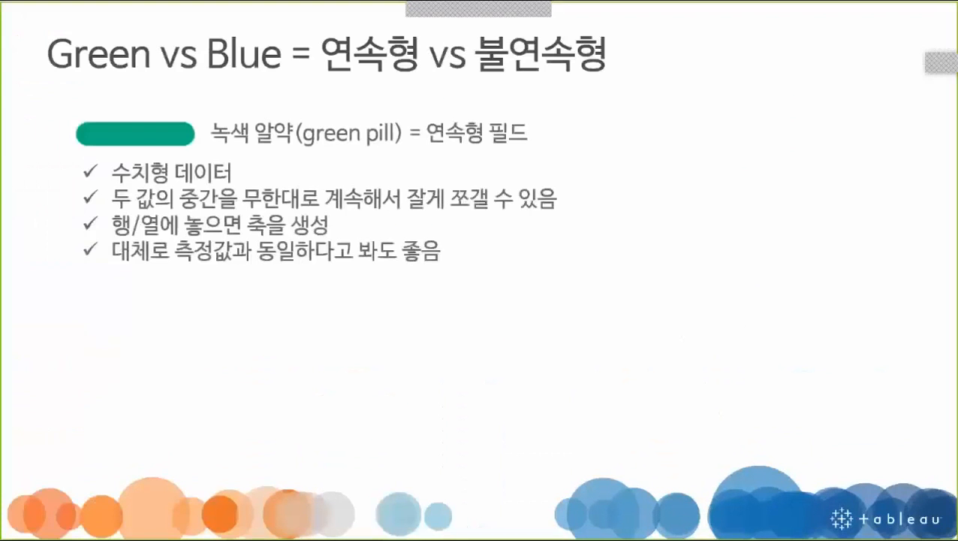
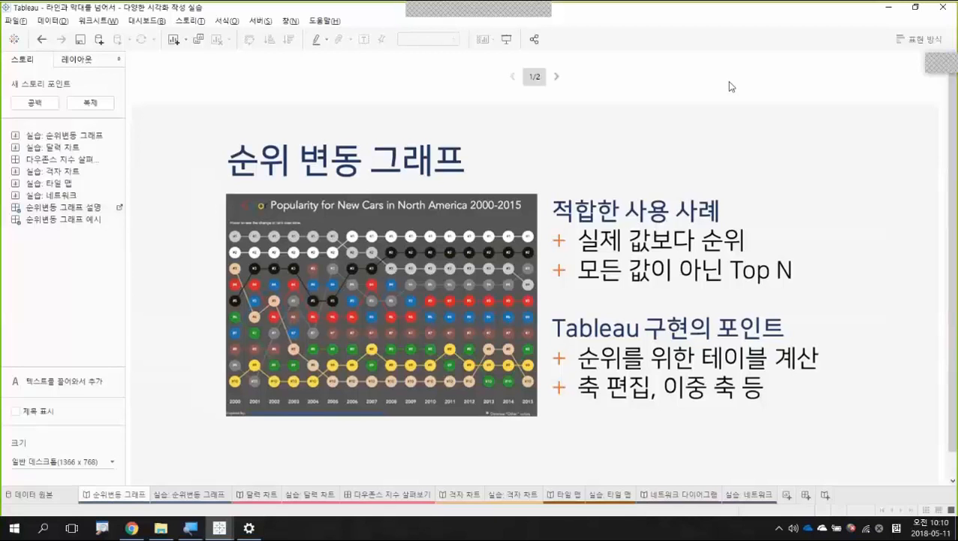
Step: View story point 2 of the rank-change chart and highlight Saudi Arabia, Egypt, UAE, Iraq, Qatar and Israel one at a time, ending with no highlight
left_click(556, 78)
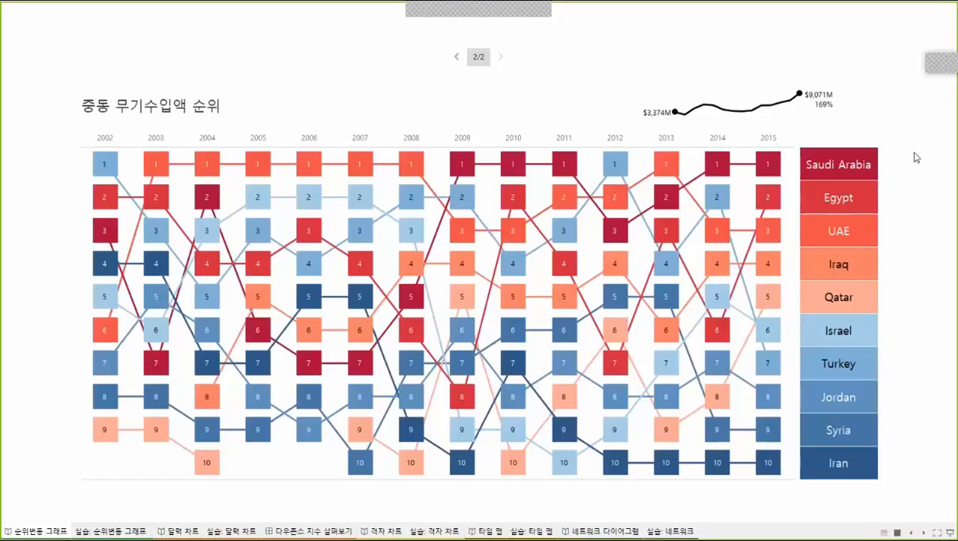
left_click(856, 166)
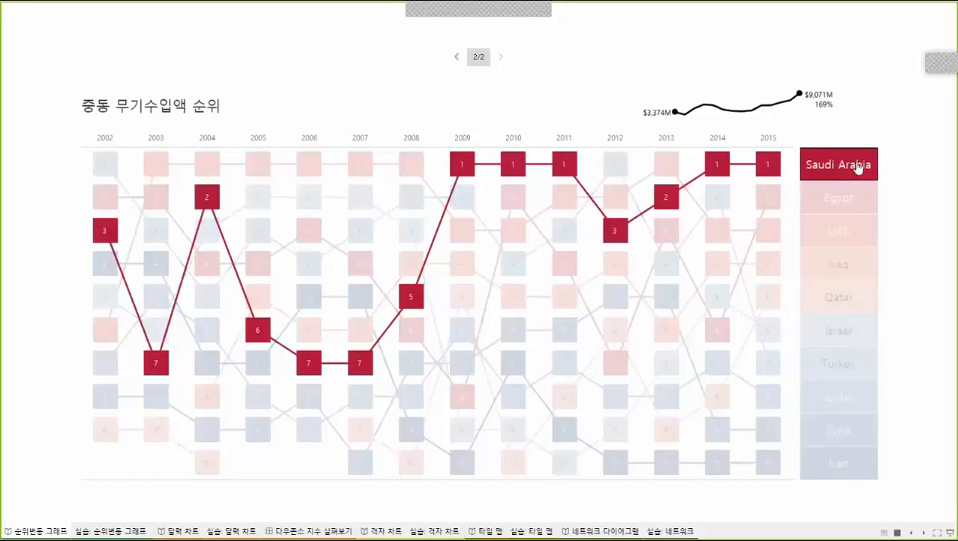
left_click(858, 199)
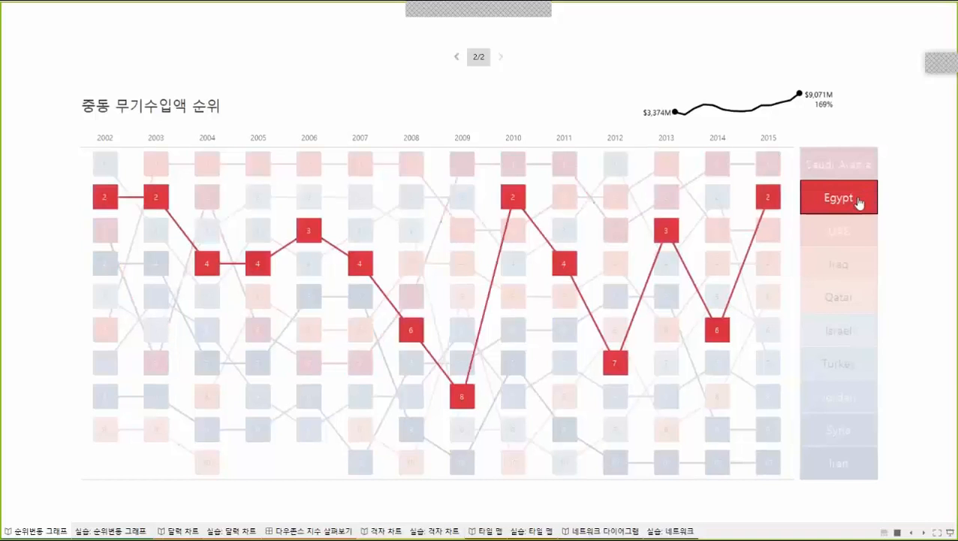
left_click(857, 232)
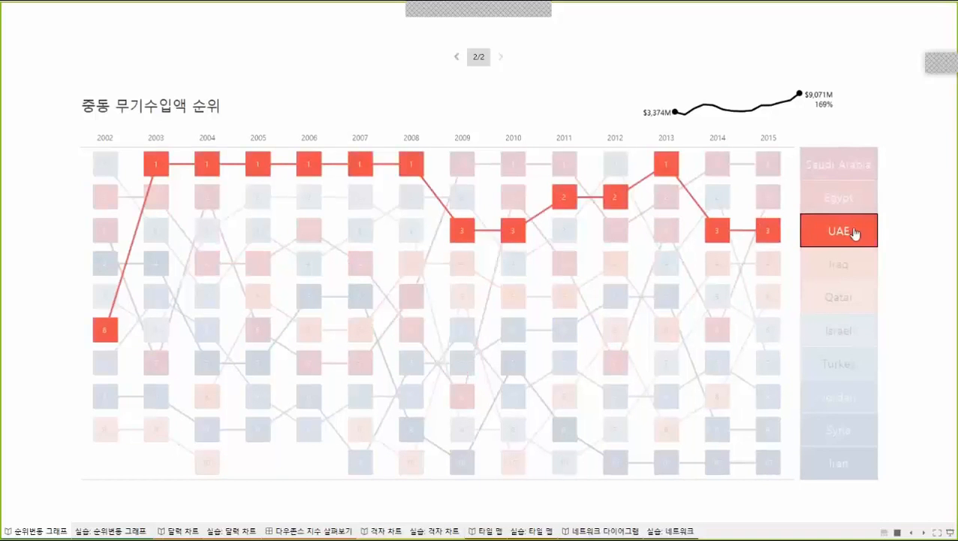
left_click(850, 272)
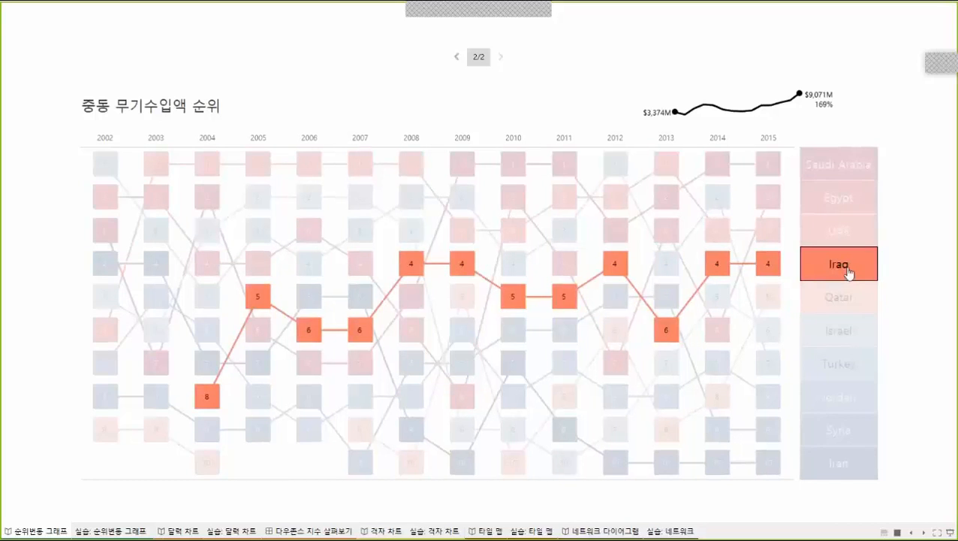
left_click(848, 301)
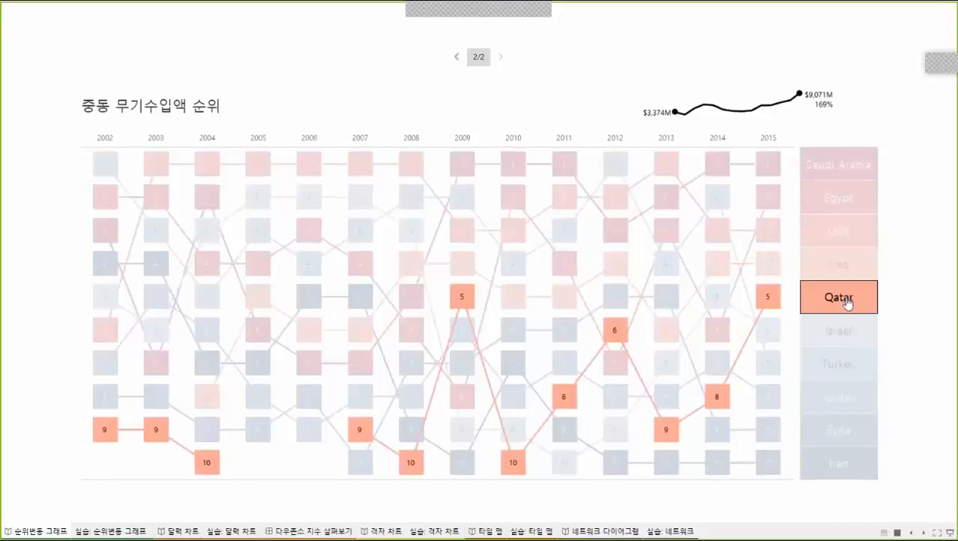
left_click(852, 326)
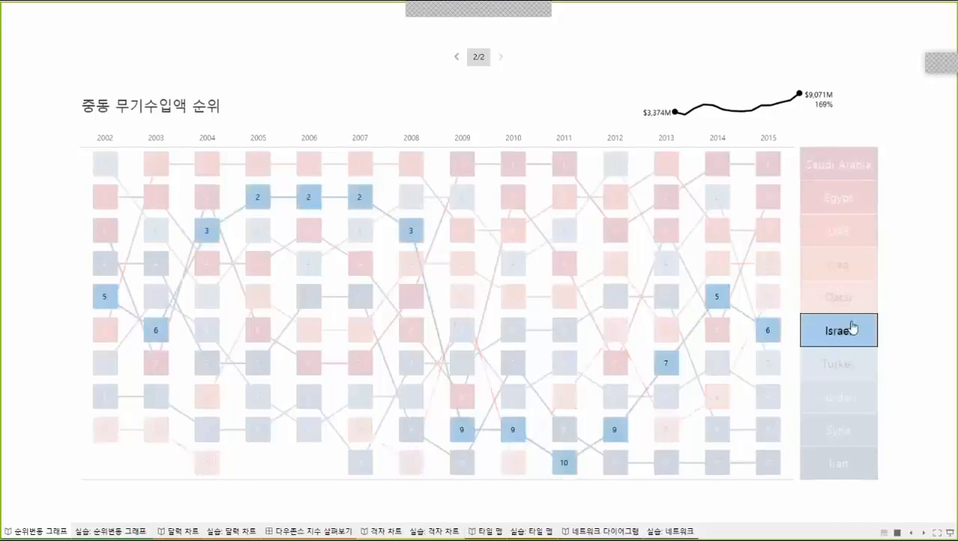
left_click(853, 326)
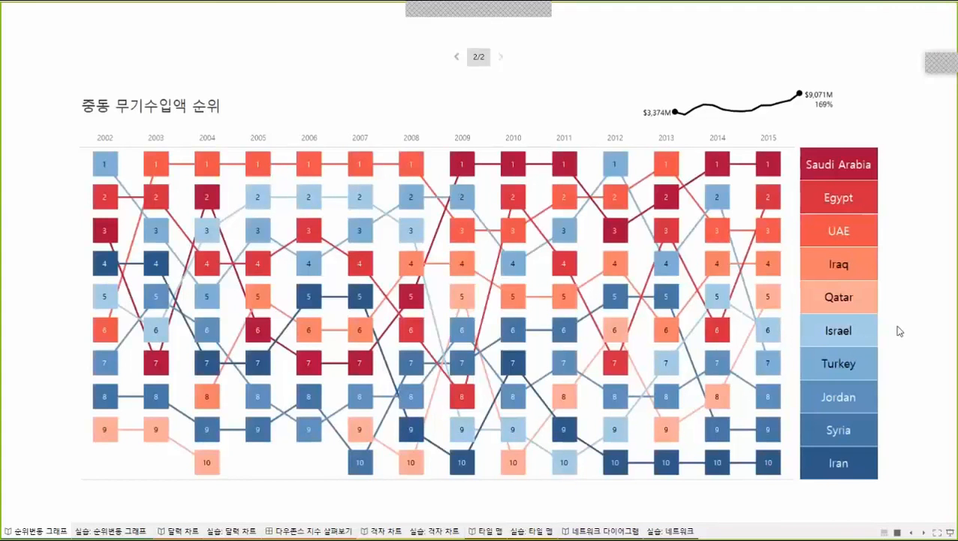
Step: Leave presentation mode, open the 실습: 순위변동 그래프 sheet and color its lines by 후보
key("Escape")
left_click(197, 495)
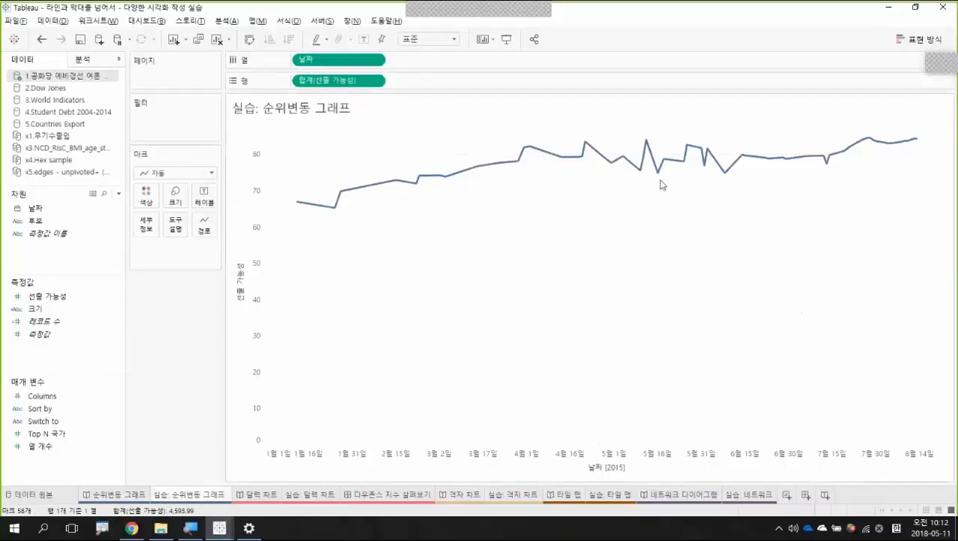
mouse_move(702, 150)
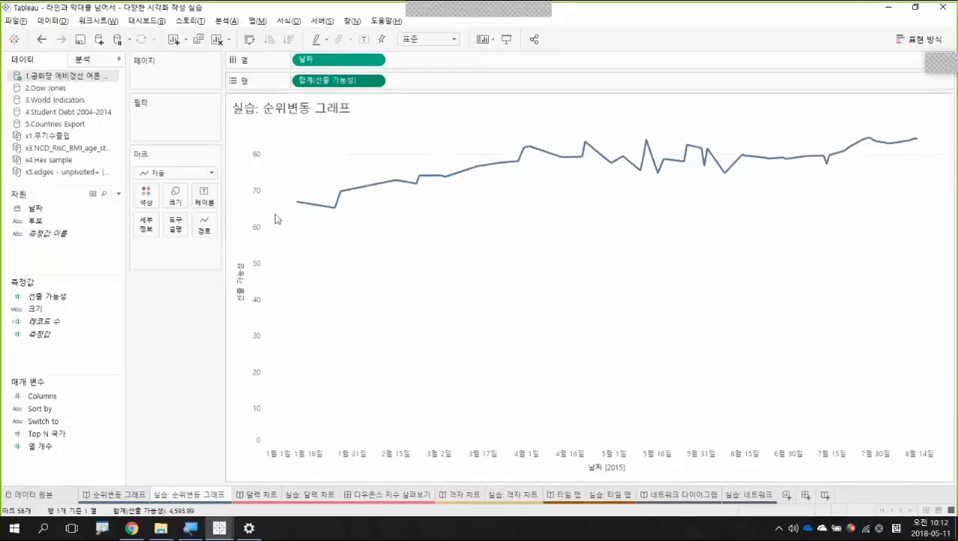
left_click(45, 225)
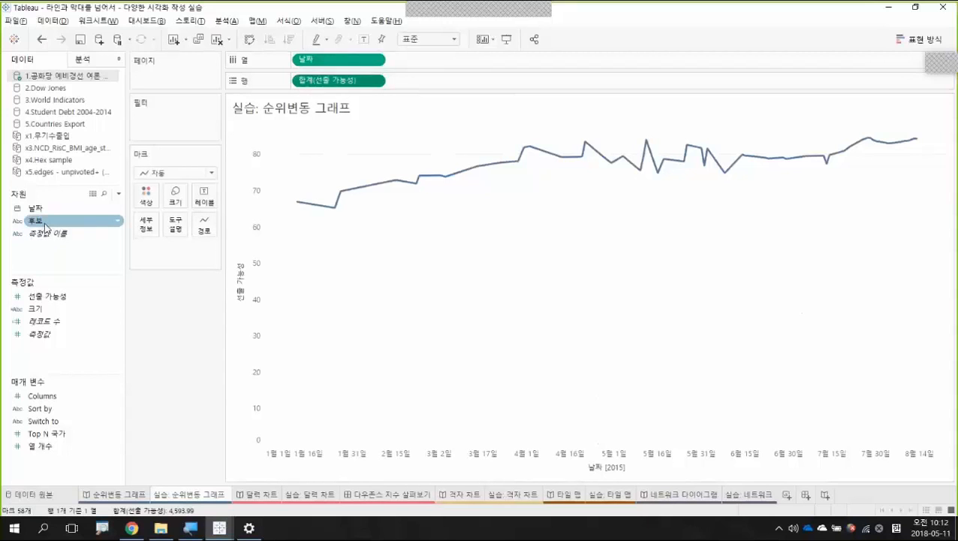
left_click(39, 225)
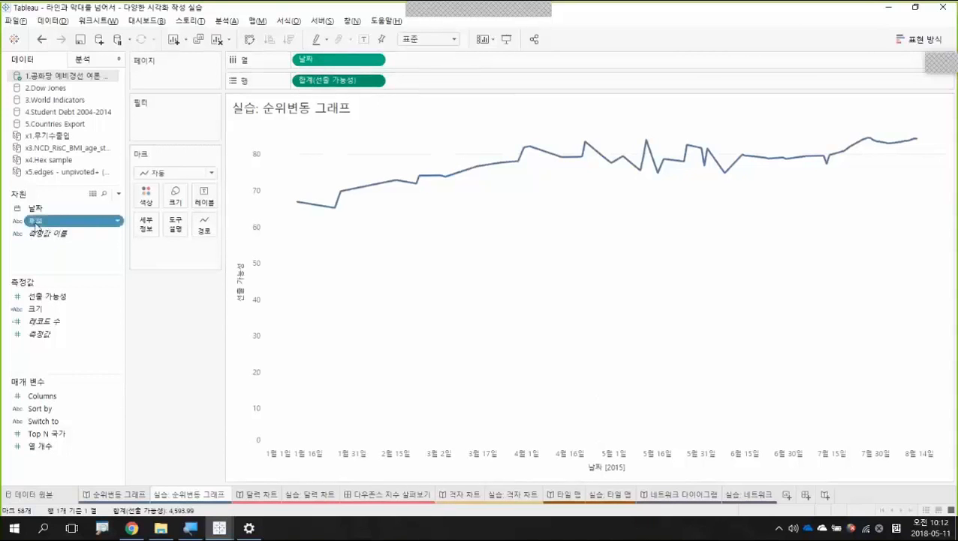
left_click_drag(36, 225, 145, 205)
left_click_drag(145, 205, 146, 205)
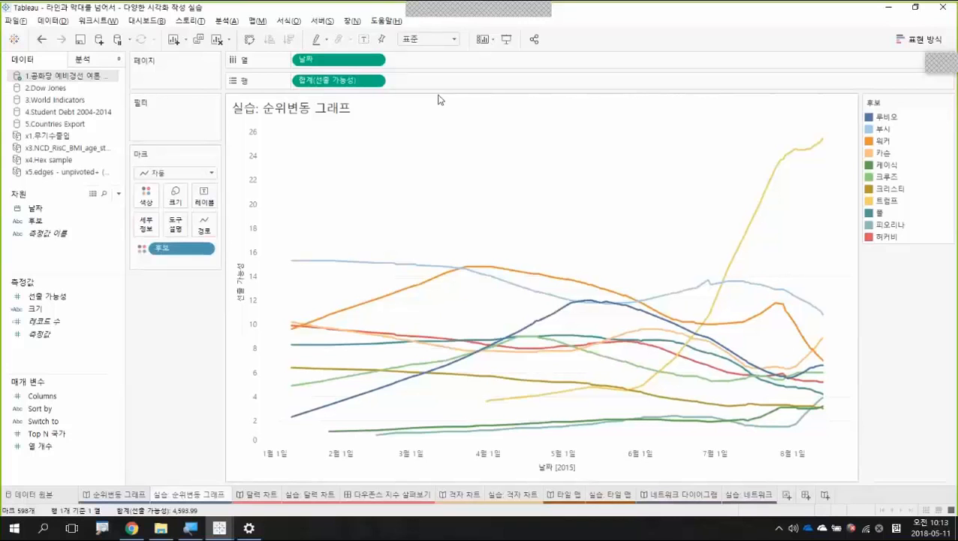
Step: Apply a rank (순위) quick table calculation to 합계(선출 가능성) and compute it using 후보
left_click(374, 81)
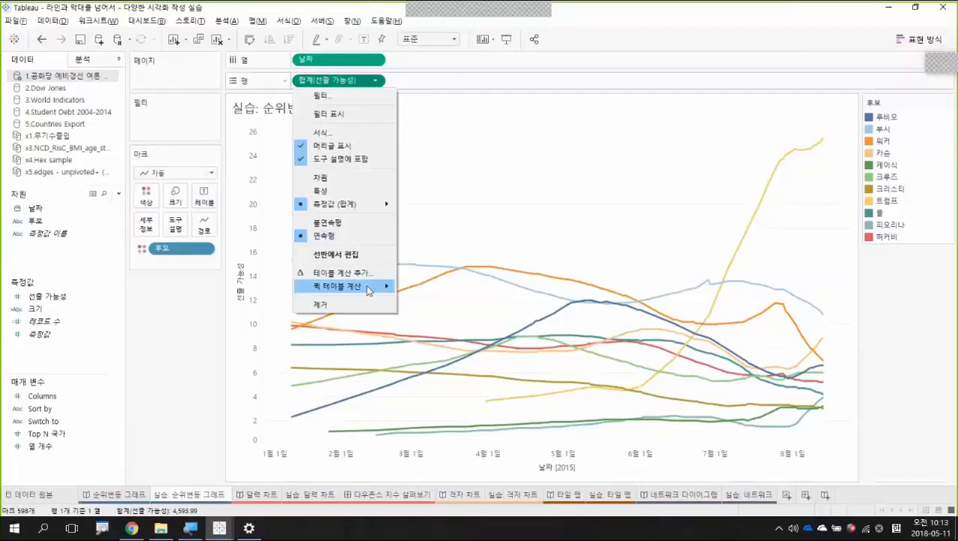
mouse_move(369, 290)
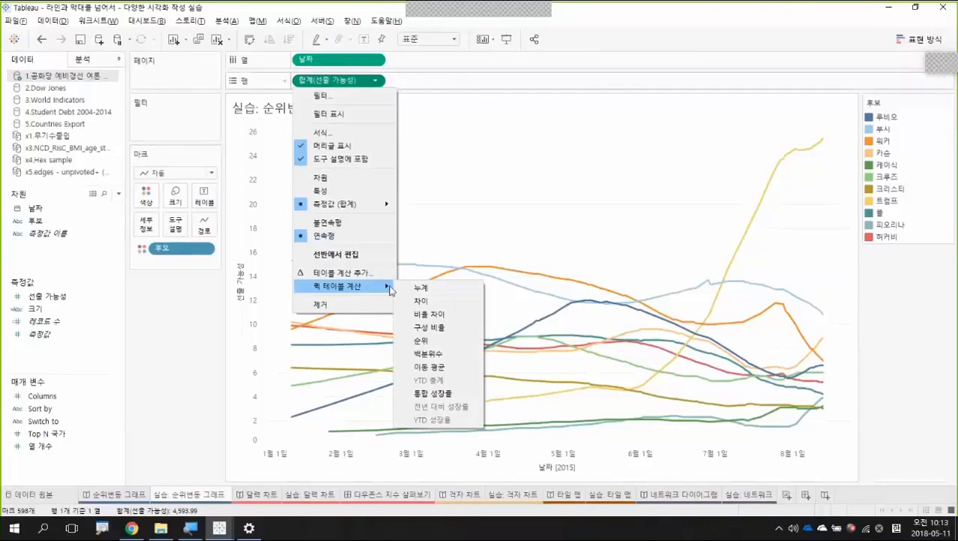
left_click(433, 341)
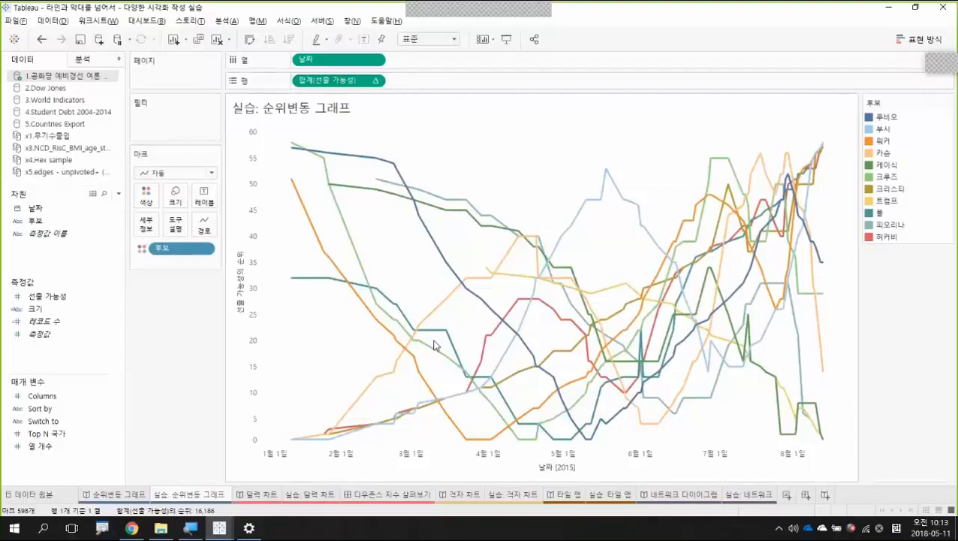
left_click(374, 81)
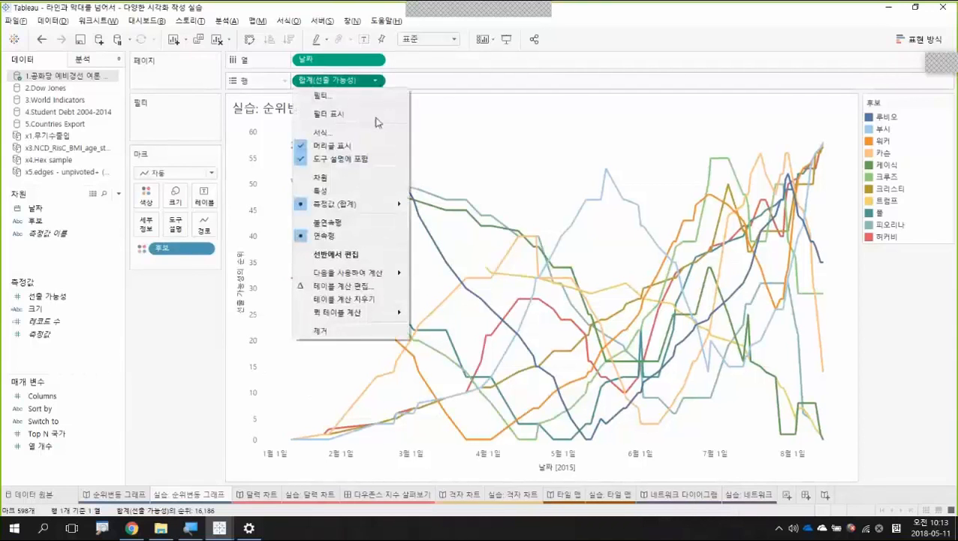
mouse_move(391, 273)
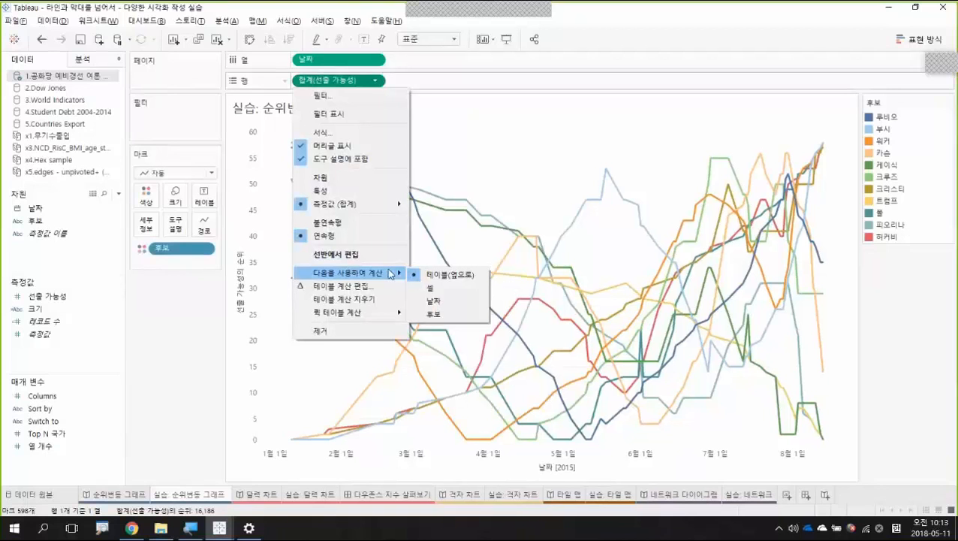
left_click(451, 318)
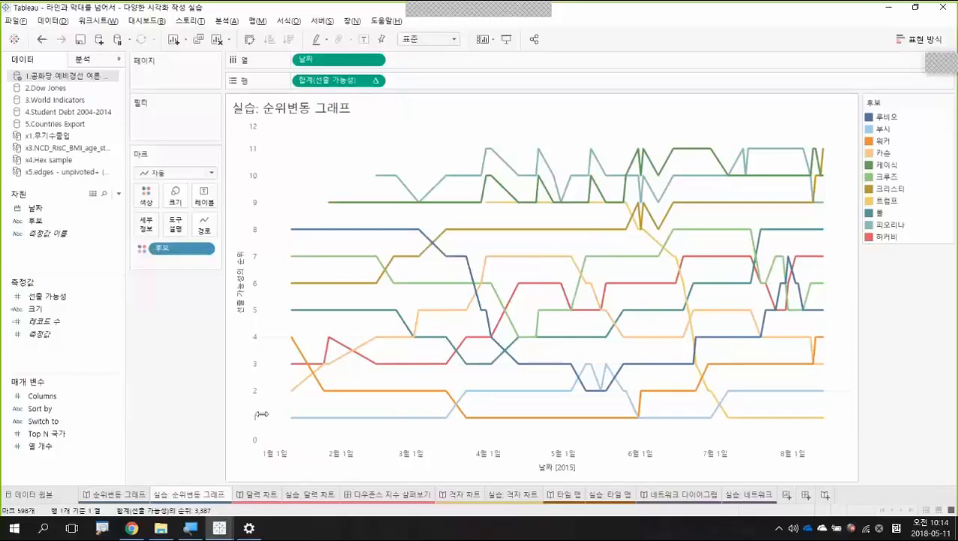
Step: Reverse the scale (반전) of the 선출 가능성 rank axis and hide the axis header
right_click(254, 235)
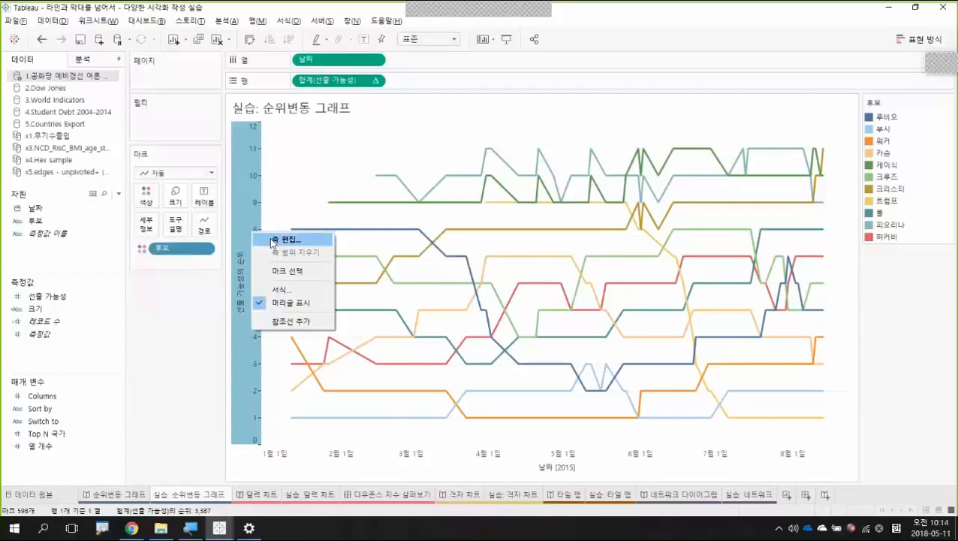
left_click(284, 239)
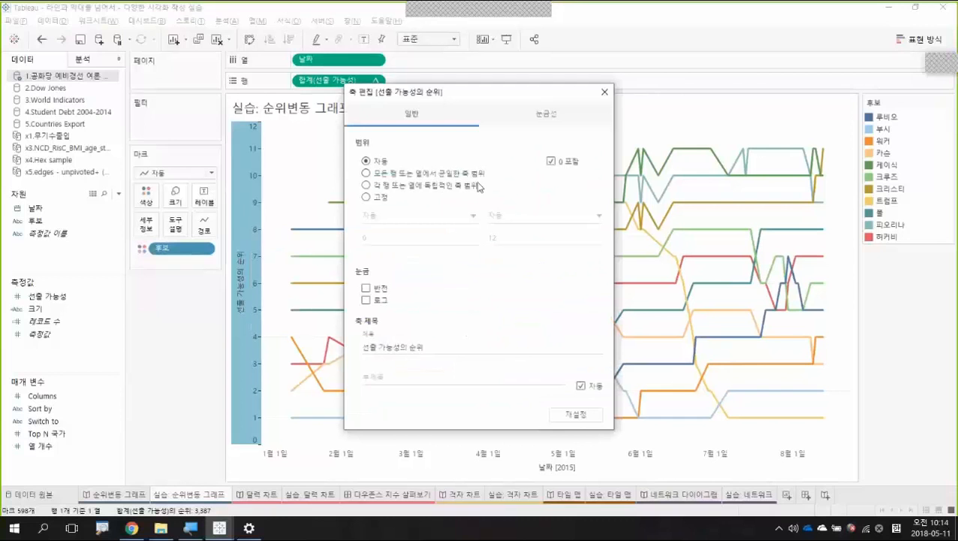
left_click(367, 289)
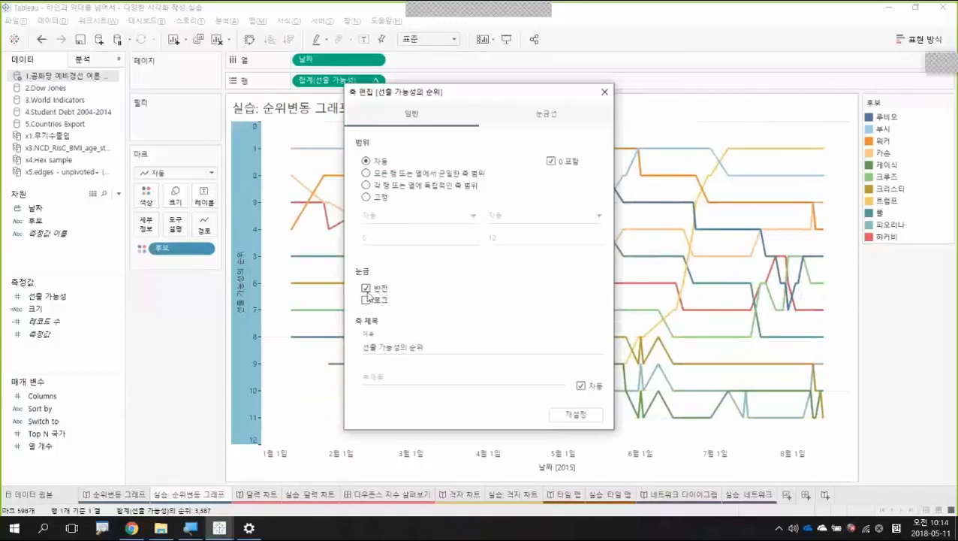
left_click(602, 95)
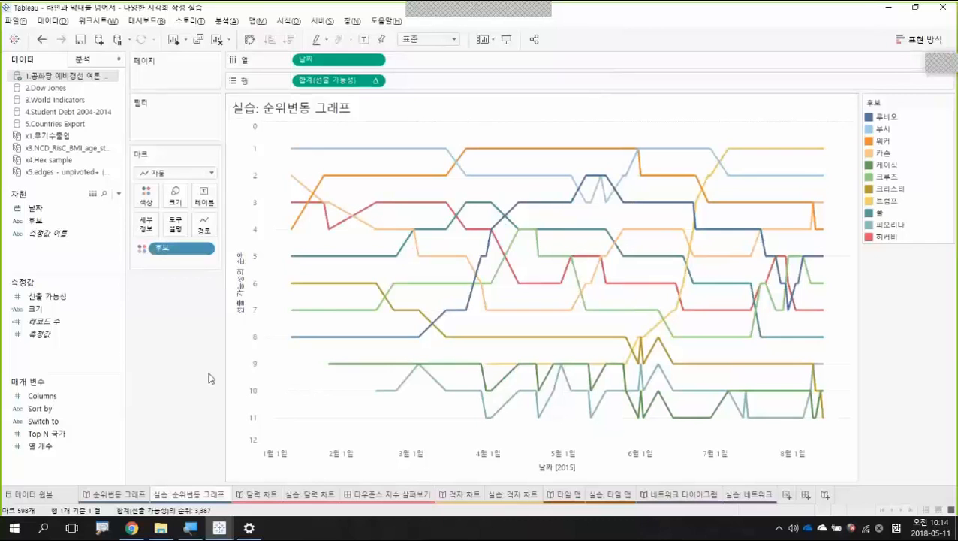
right_click(253, 228)
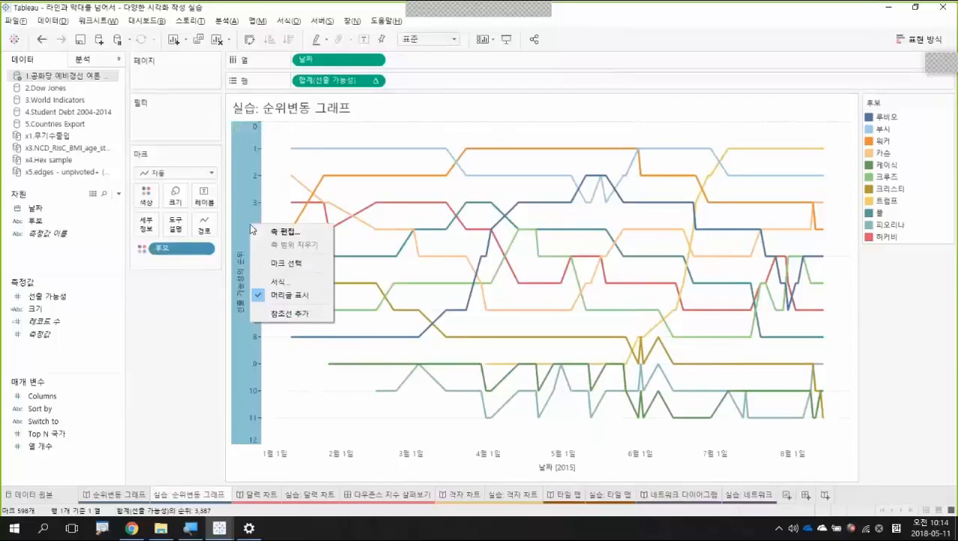
left_click(290, 295)
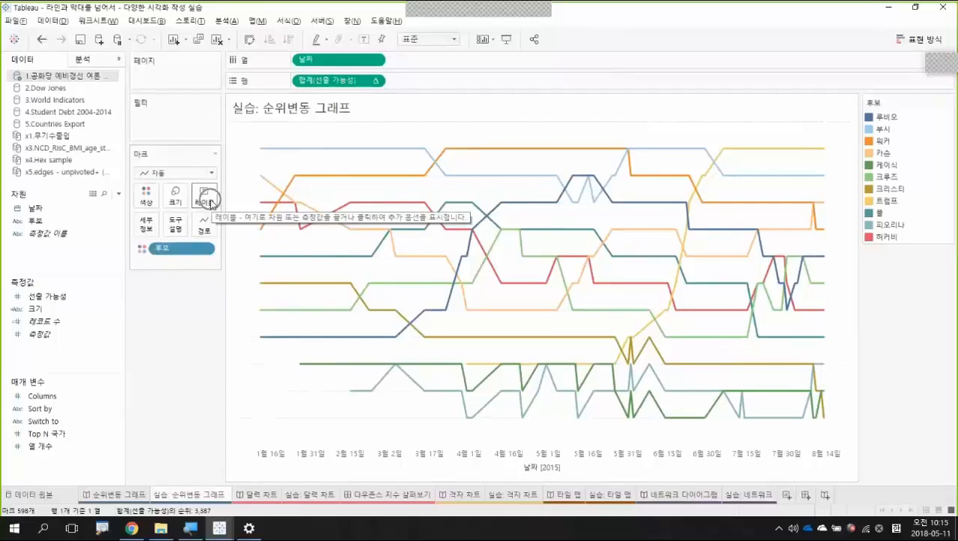
Step: Label the lines with 후보 and limit the labels to the most recent mark (가장 최근) of each line
left_click(66, 235)
left_click_drag(36, 221, 203, 203)
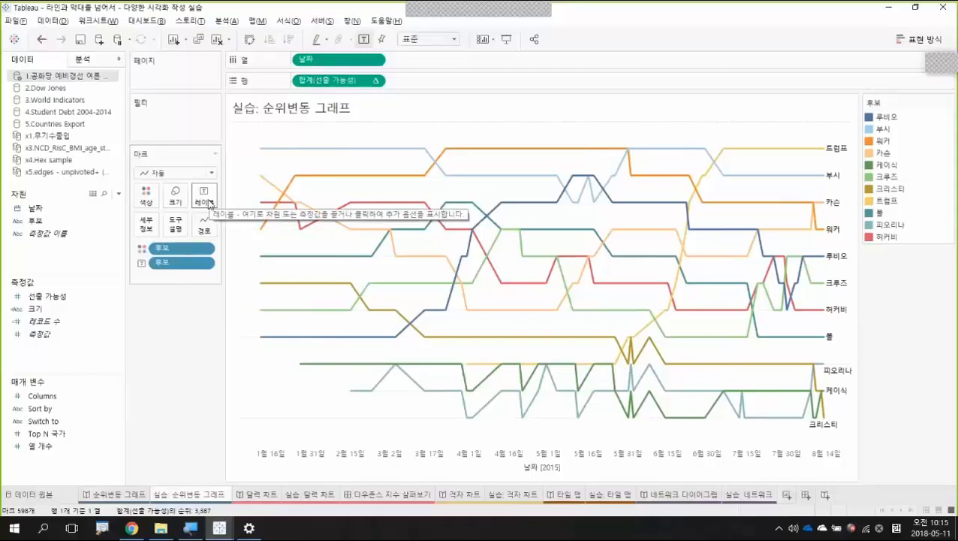
left_click(204, 198)
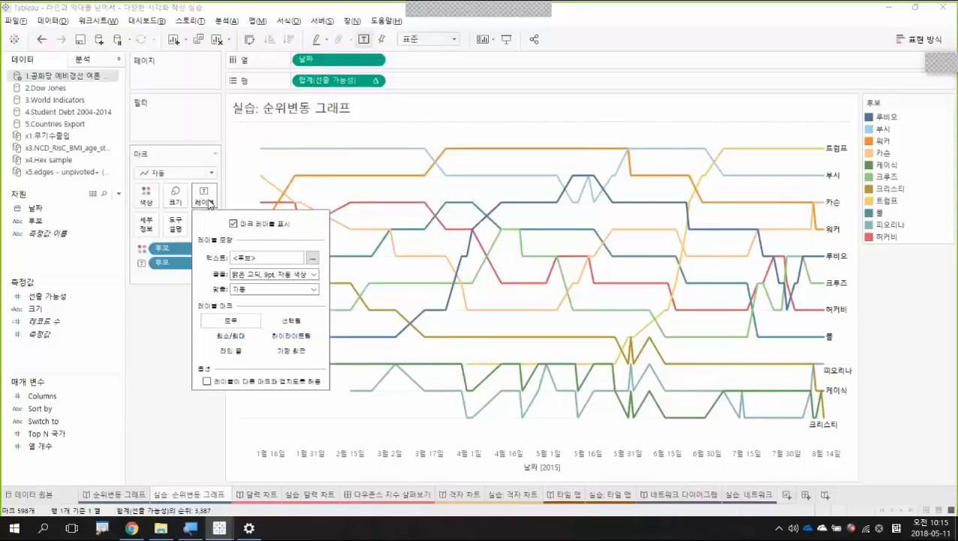
left_click(300, 356)
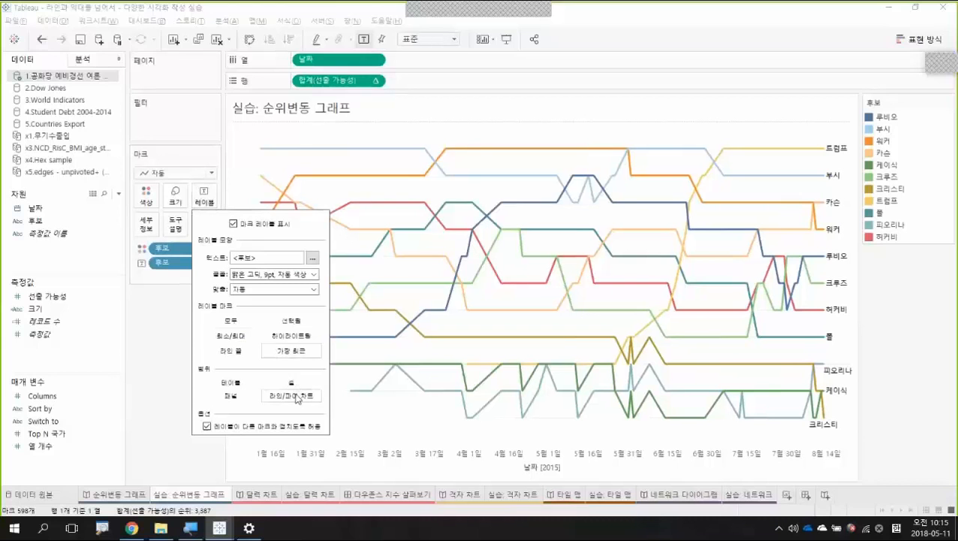
left_click(170, 408)
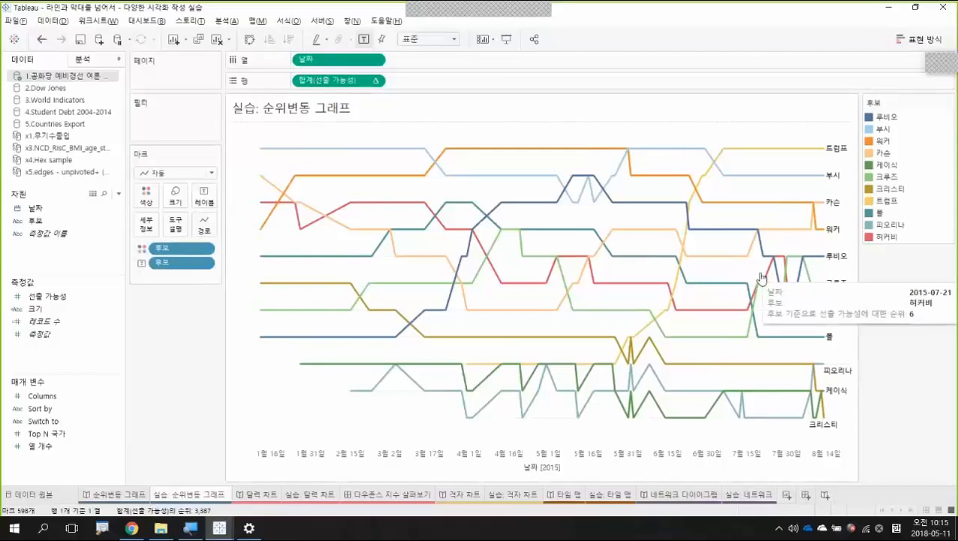
Step: Highlight the 피오리나 line and the 트럼프 line in turn from the 후보 legend, clearing each highlight
left_click(900, 228)
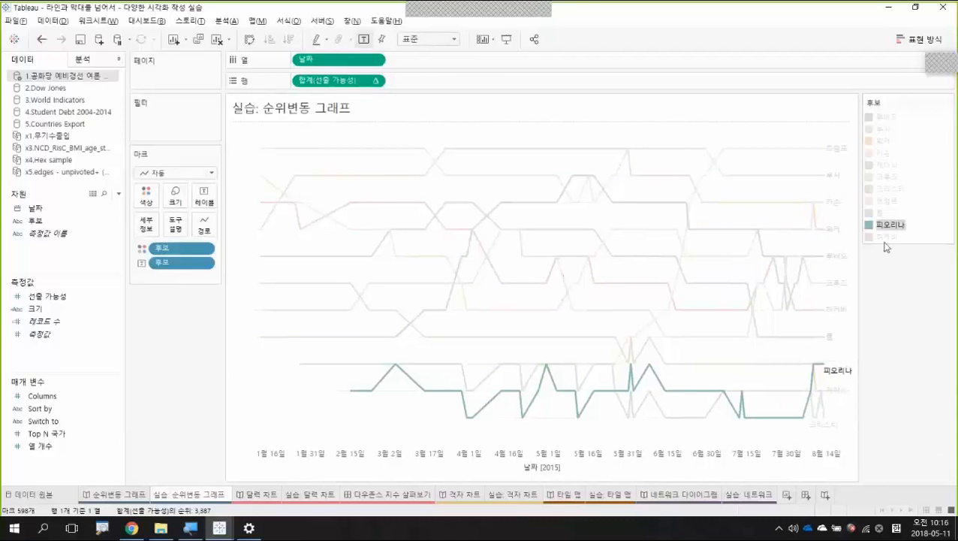
mouse_move(893, 234)
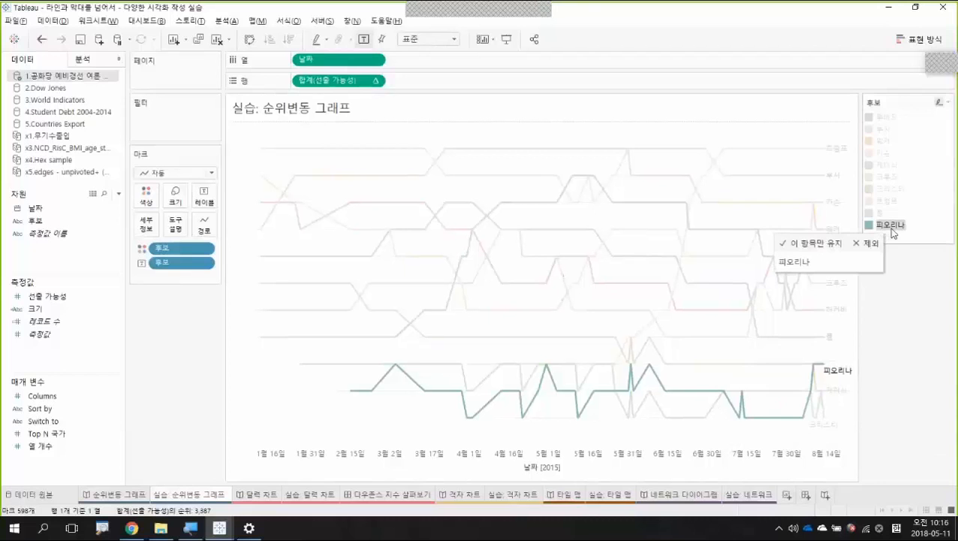
left_click(893, 233)
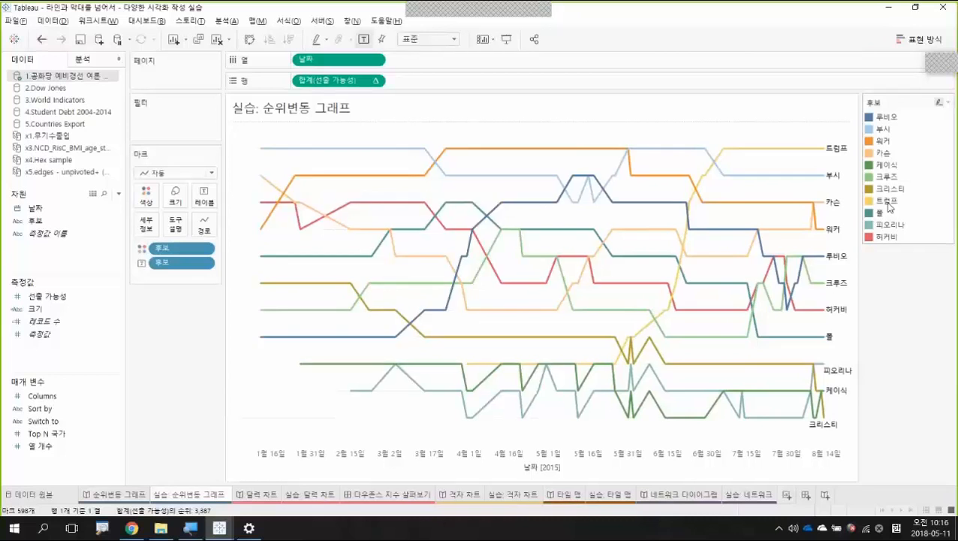
left_click(888, 201)
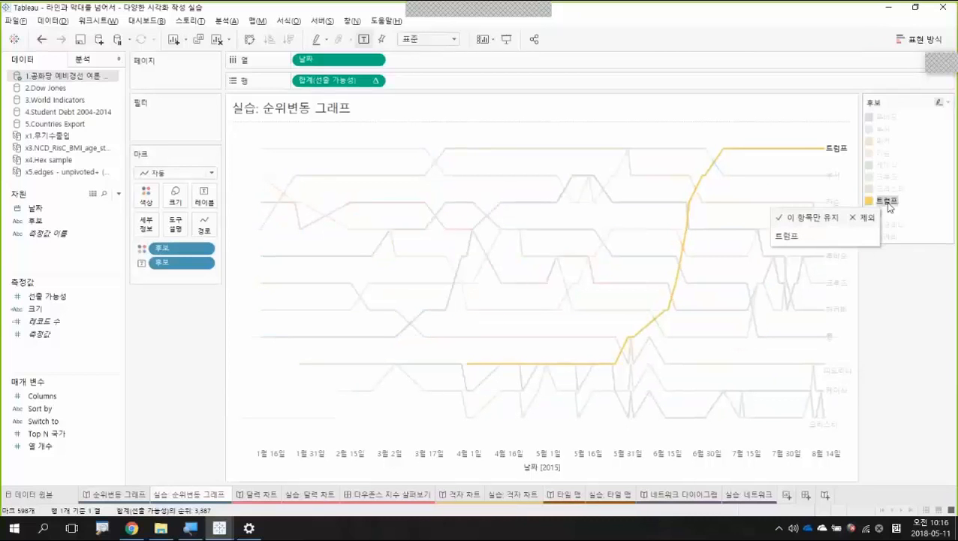
left_click(888, 202)
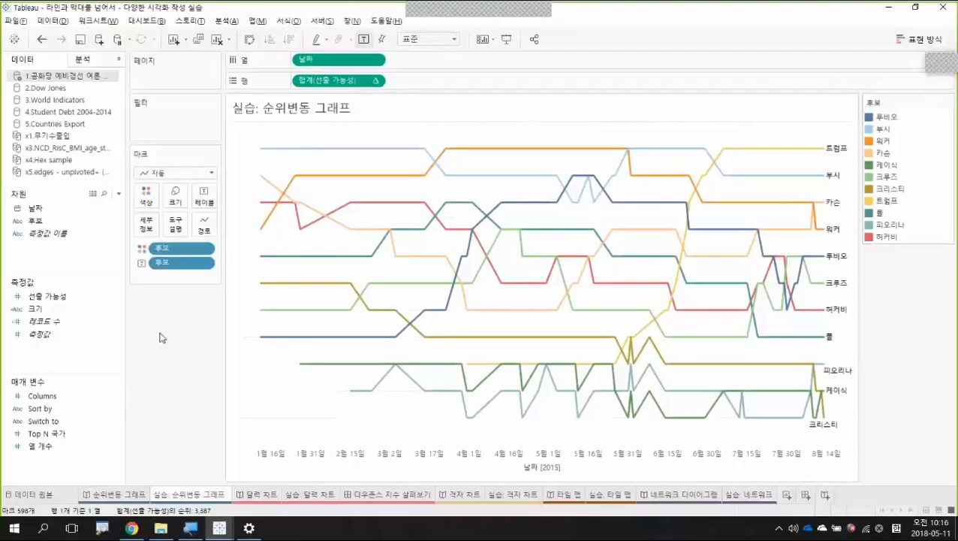
Step: Show the hidden fields of the data source and unhide the 후보 (그룹) field
left_click(80, 239)
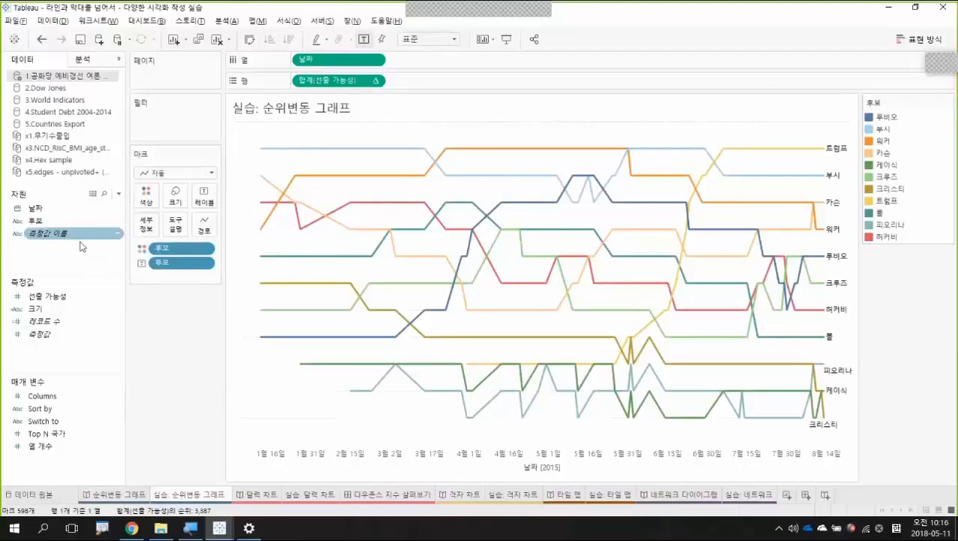
right_click(69, 257)
left_click(126, 371)
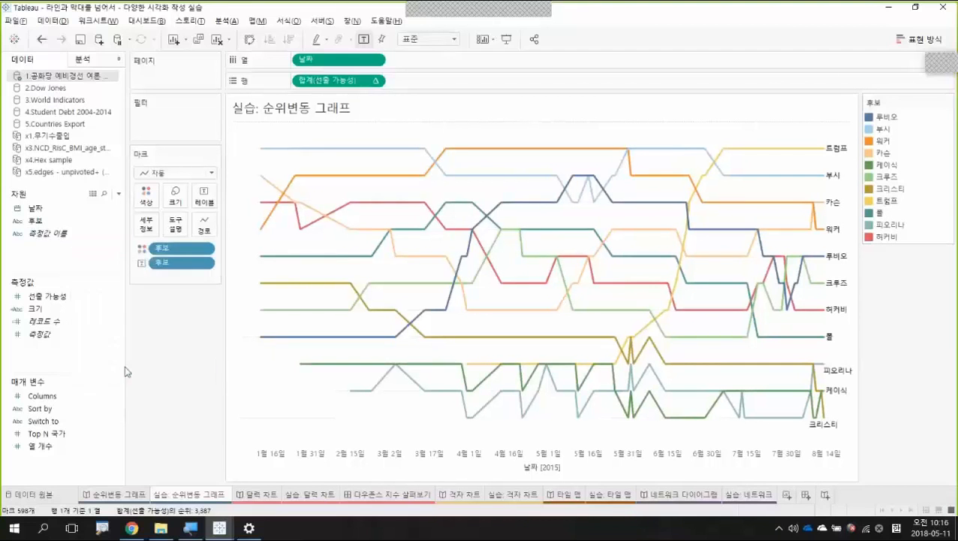
right_click(52, 239)
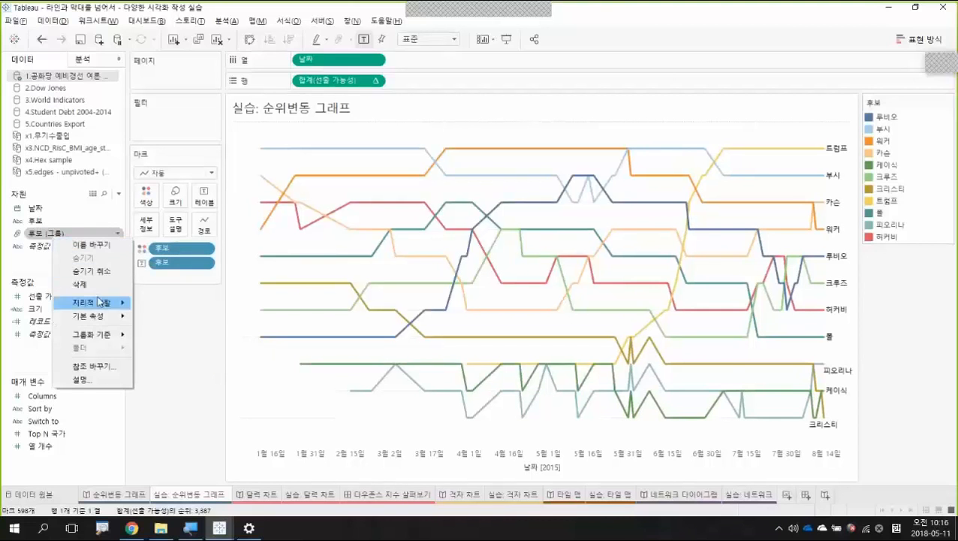
left_click(67, 234)
Step: Examine how the candidates are divided between the 트럼프 and 기타 groups in 후보 (그룹), leaving the group unchanged
right_click(67, 235)
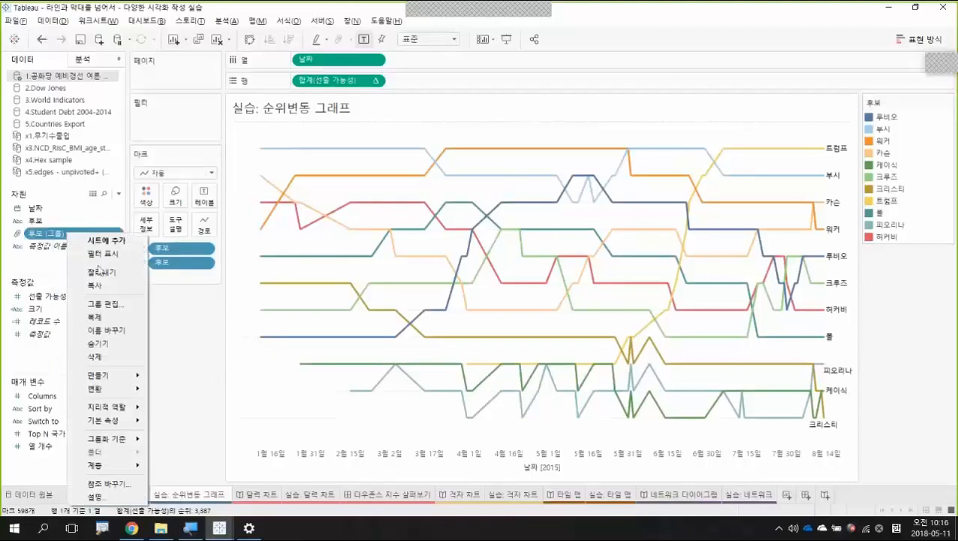
left_click(105, 303)
left_click(374, 188)
left_click(374, 211)
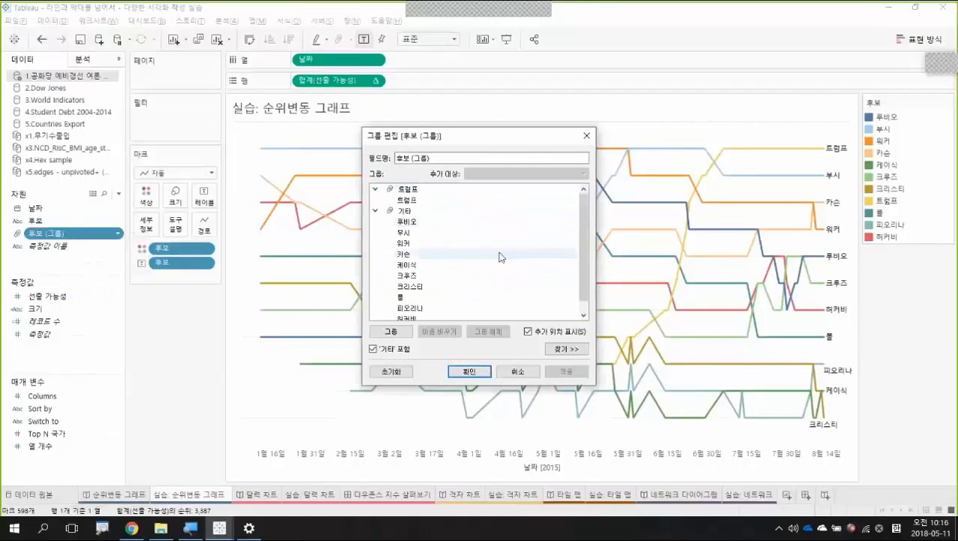
left_click(585, 136)
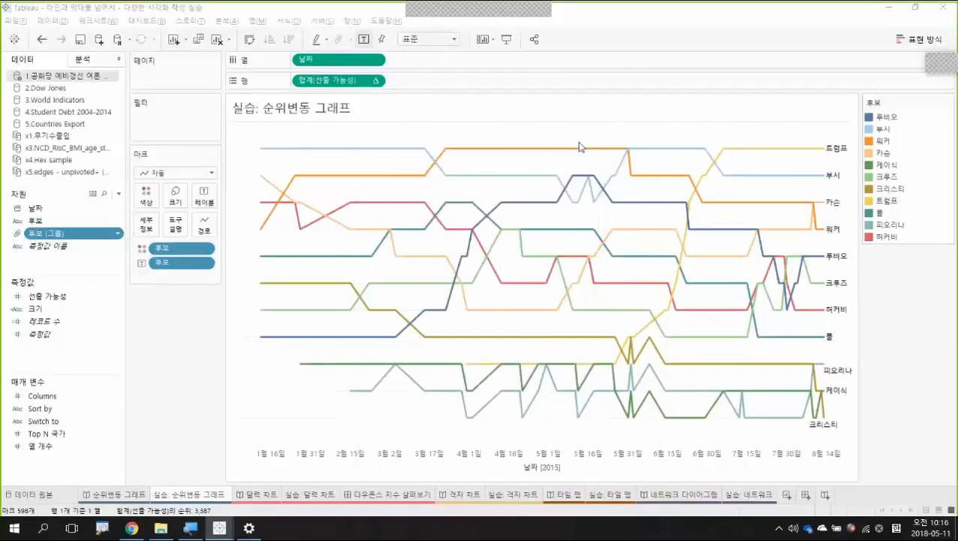
Step: Review the formula of the 크기 calculated field, then use the field to set the size of the lines
right_click(64, 310)
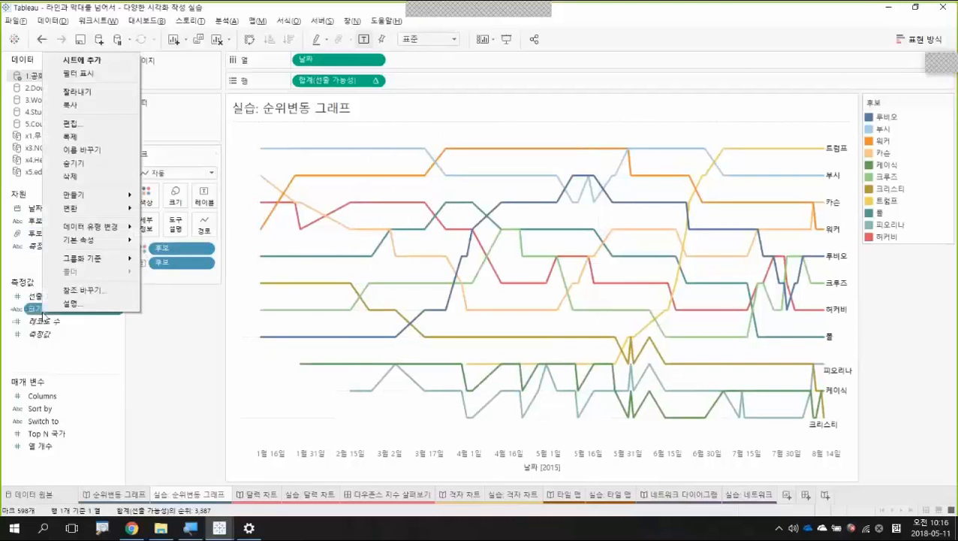
left_click(92, 126)
left_click_drag(435, 121, 507, 181)
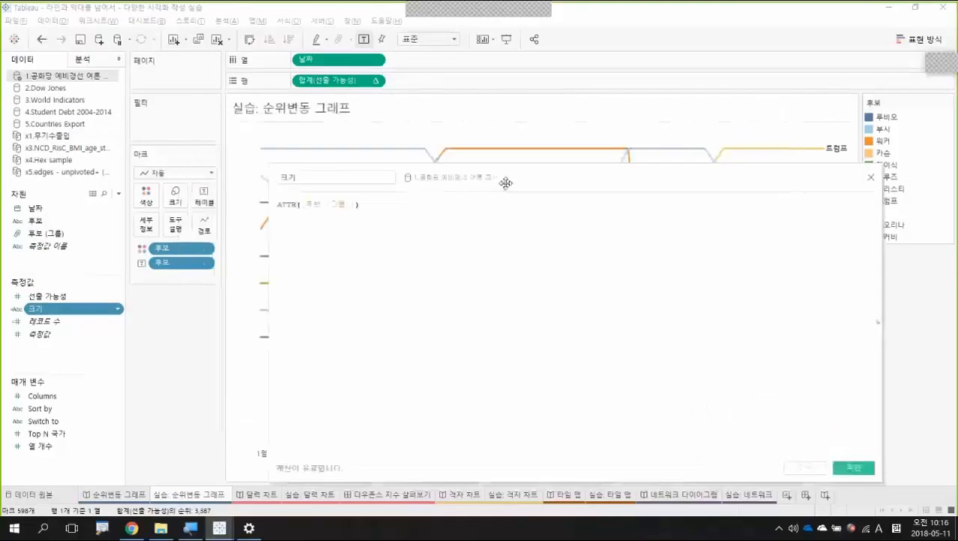
double_click(285, 204)
scroll(415, 294, "up", 3)
left_click(458, 269)
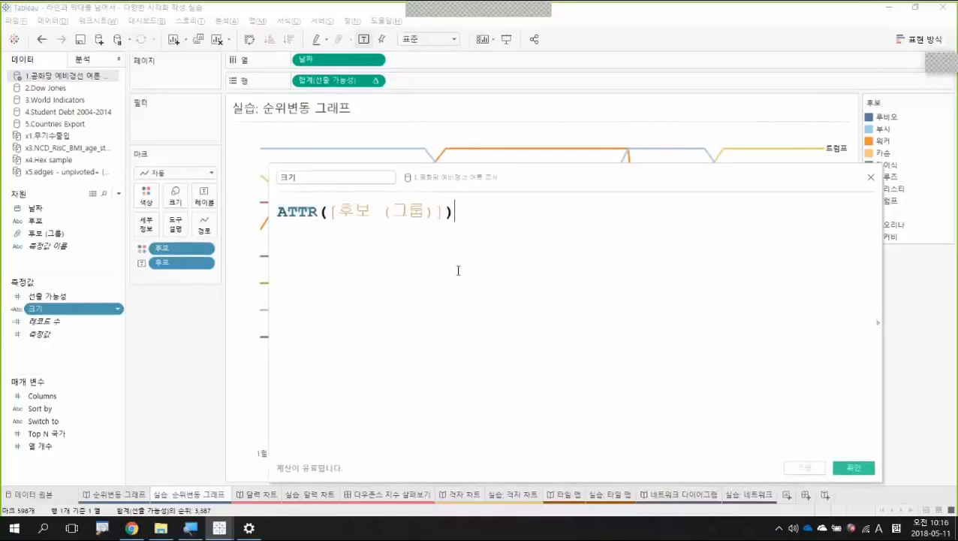
left_click(871, 177)
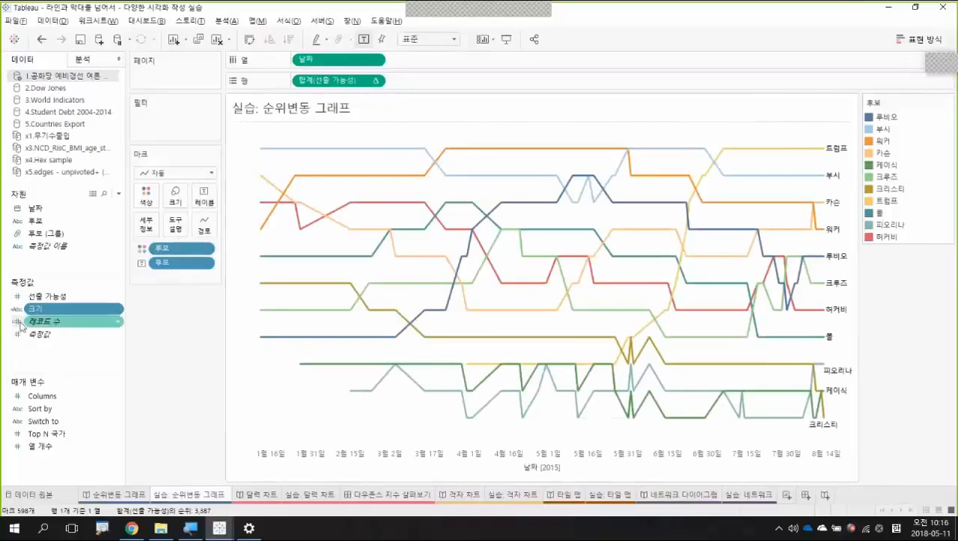
left_click_drag(34, 309, 175, 201)
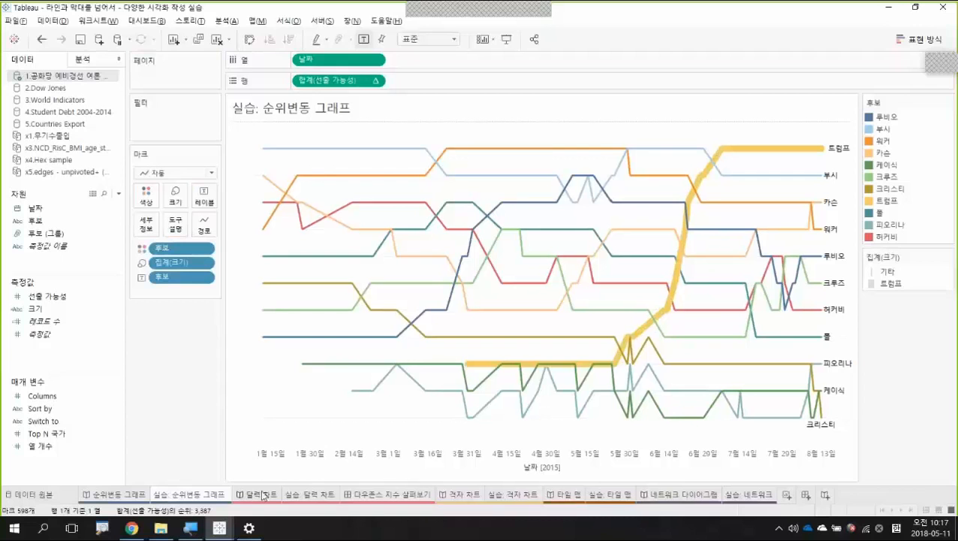
Step: Present the 달력 차트 story full screen, examine both story points including the calendar blog article, and leave the presentation
mouse_move(263, 495)
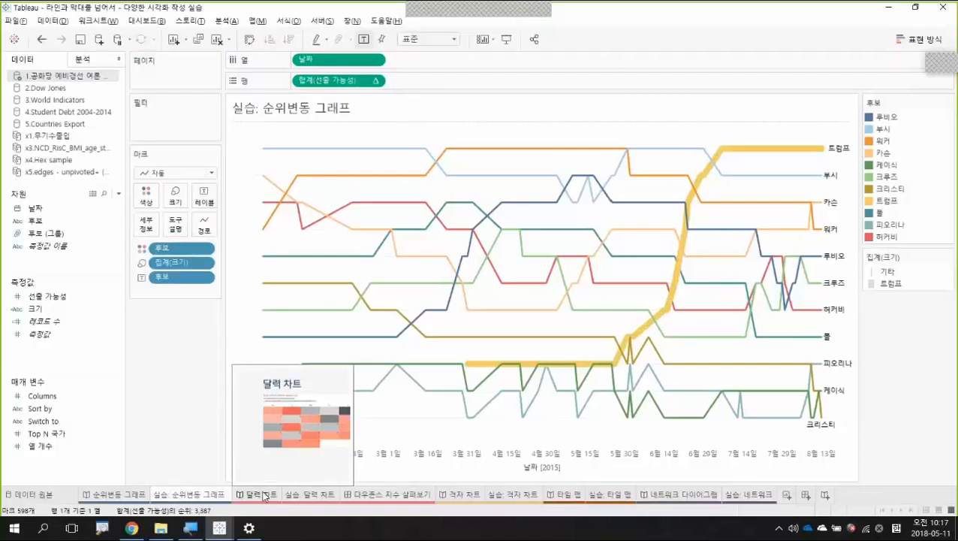
left_click(265, 495)
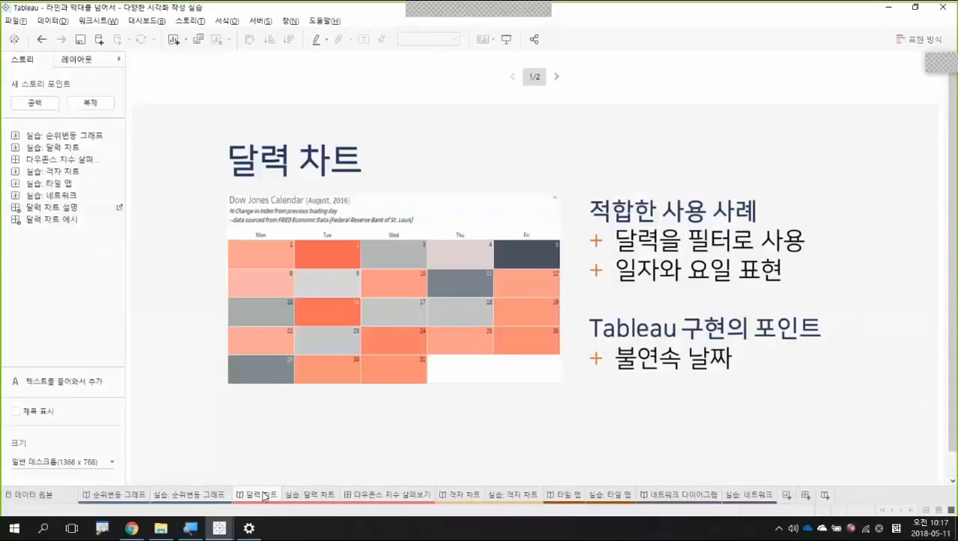
key("F7")
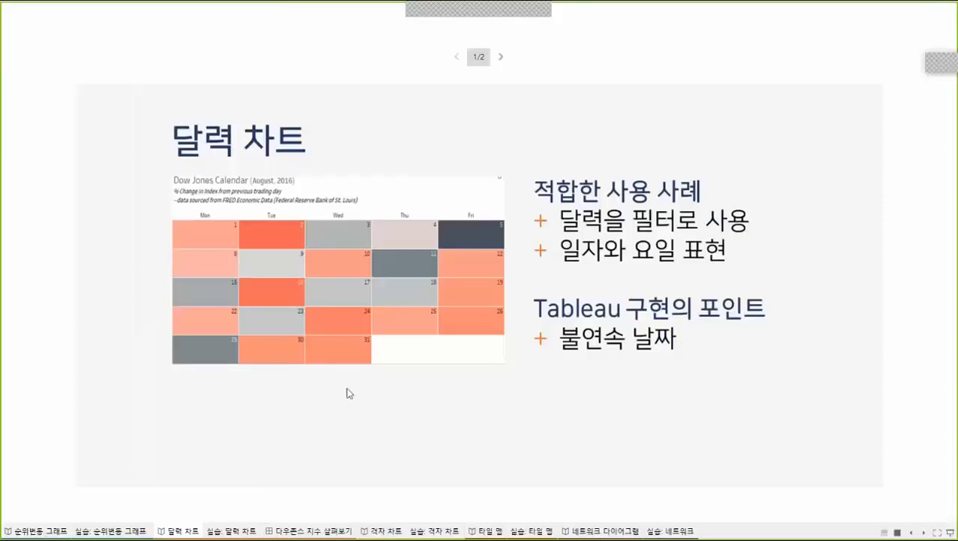
left_click(500, 58)
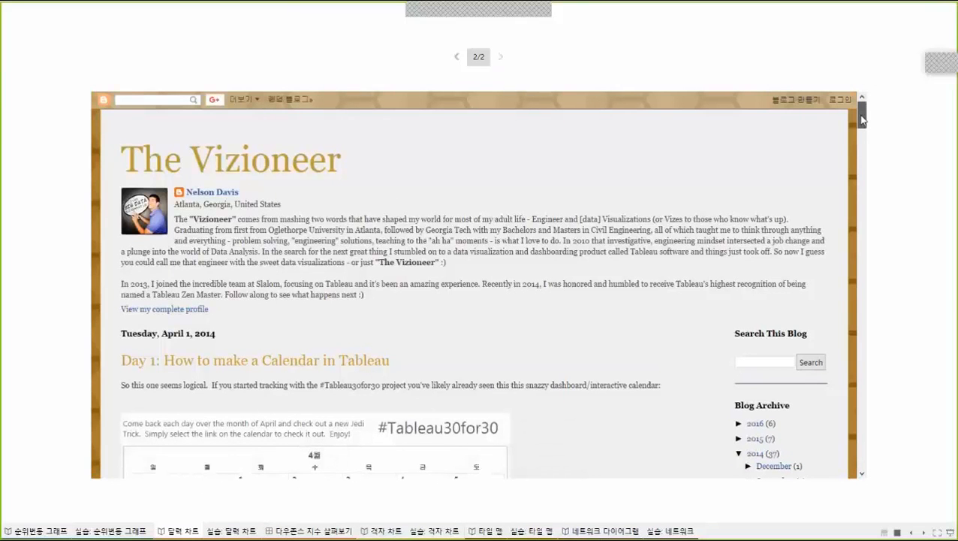
left_click_drag(862, 118, 861, 147)
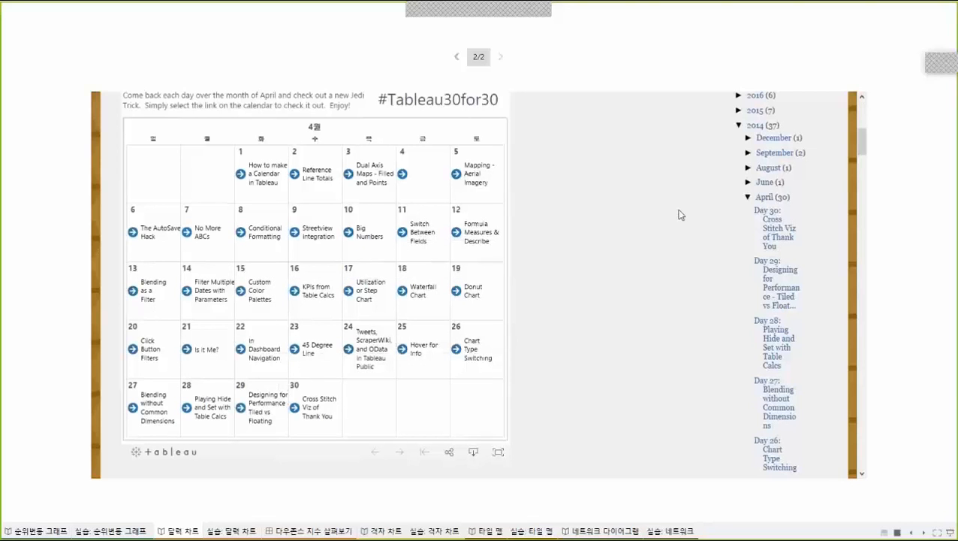
scroll(680, 214, "down", 5)
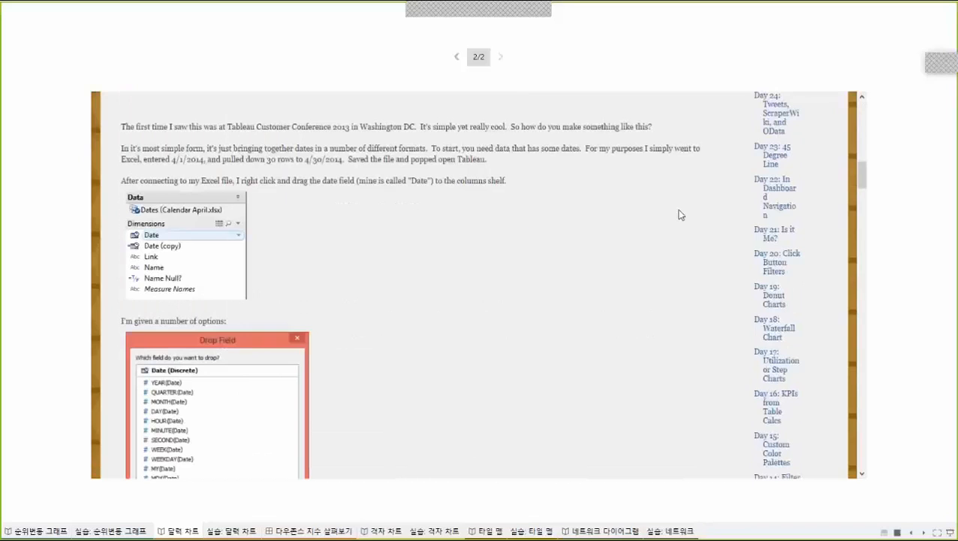
scroll(680, 215, "up", 10)
key("Escape")
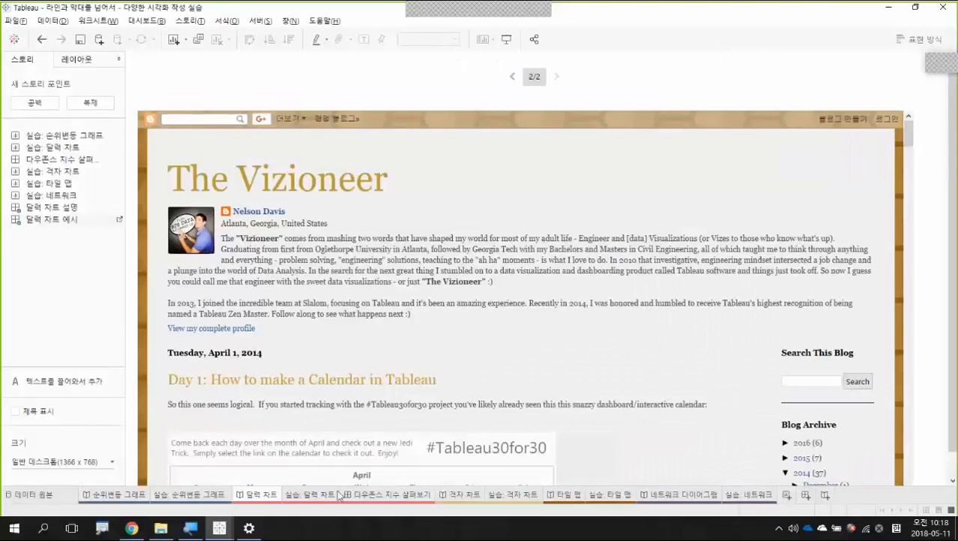
Step: Go to the 실습: 달력 차트 sheet and examine the underlying data of the 2.Dow Jones source
left_click(313, 497)
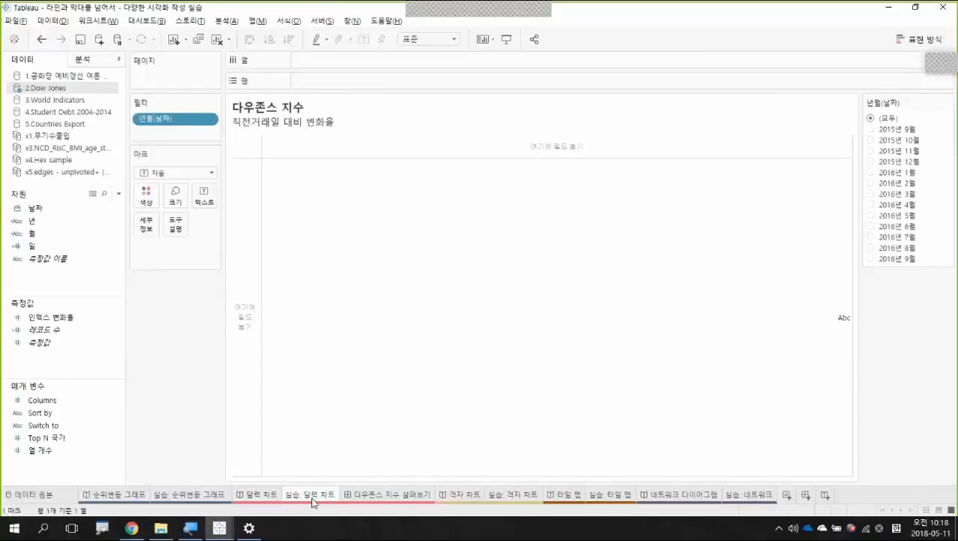
right_click(51, 91)
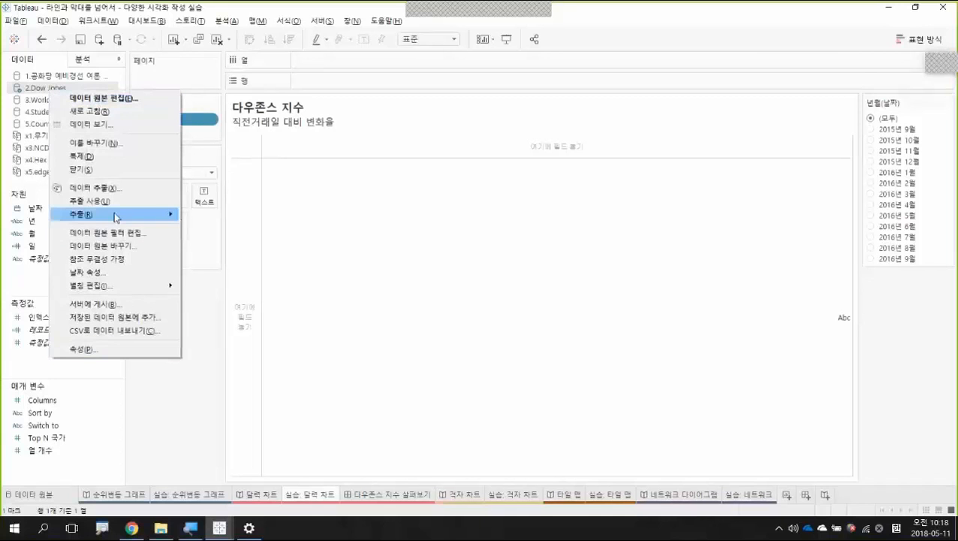
left_click(93, 124)
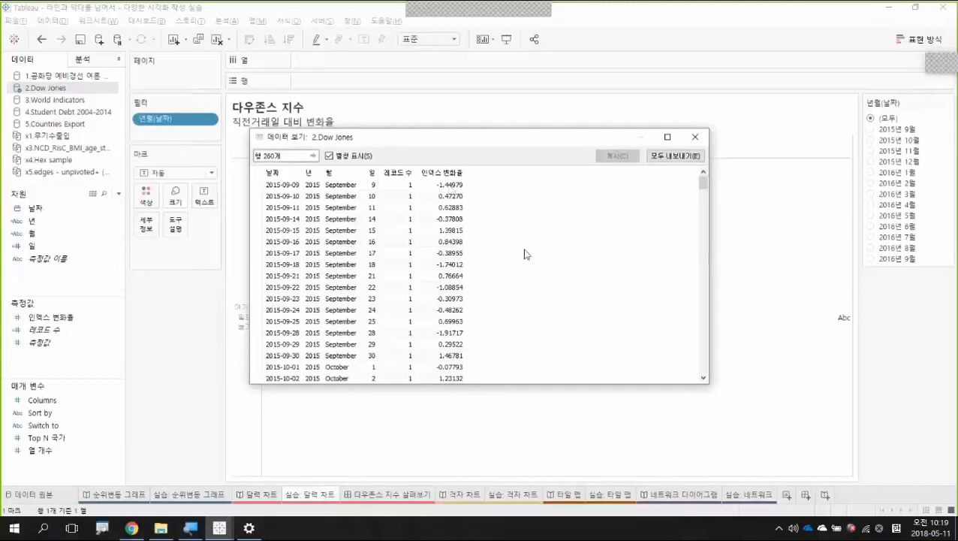
left_click(693, 137)
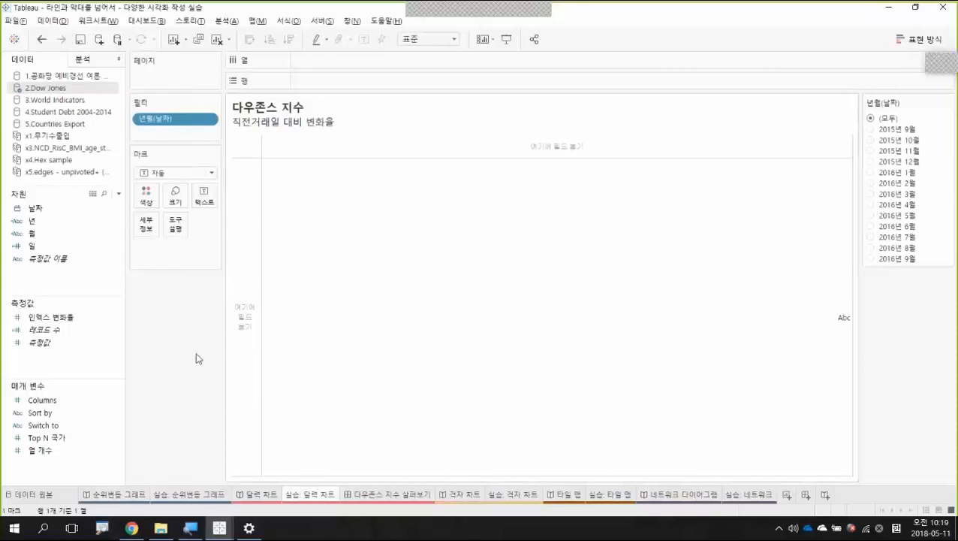
Step: Place 날짜 on the columns and set it to the weekday (요일) date part
left_click(62, 223)
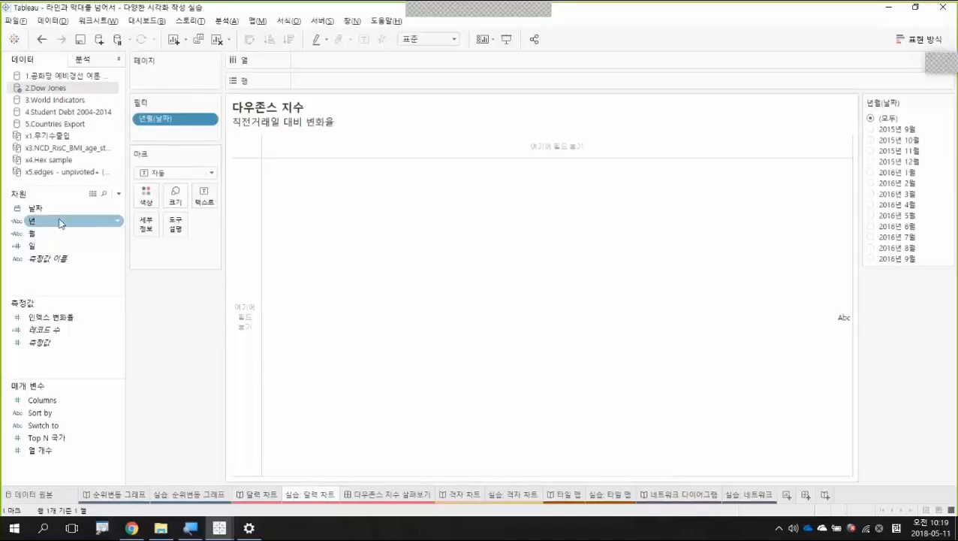
left_click(60, 210)
left_click_drag(60, 210, 376, 61)
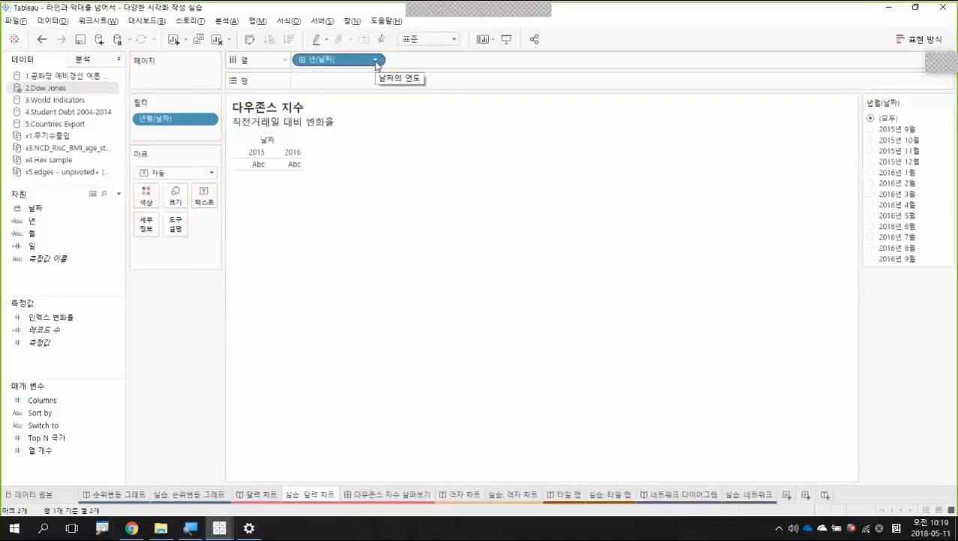
left_click(374, 60)
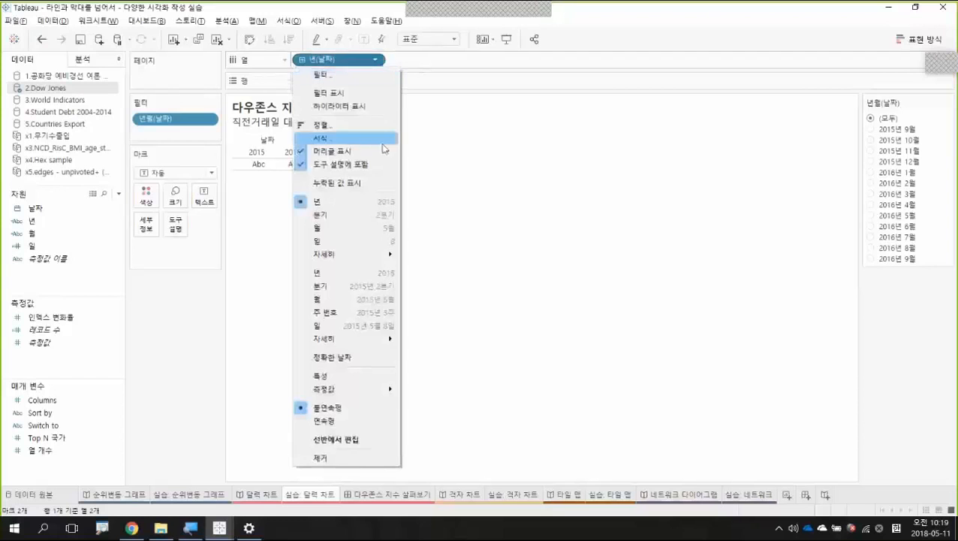
mouse_move(377, 256)
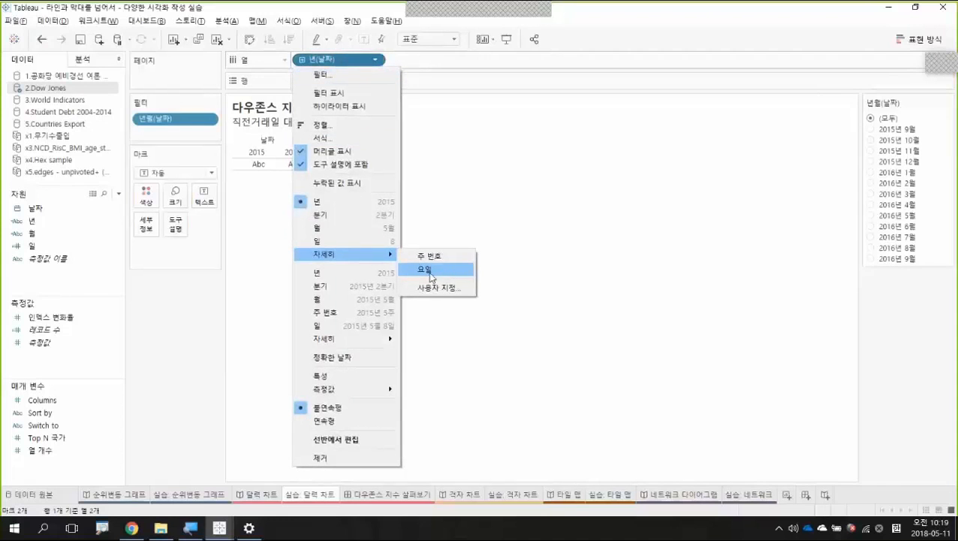
left_click(425, 270)
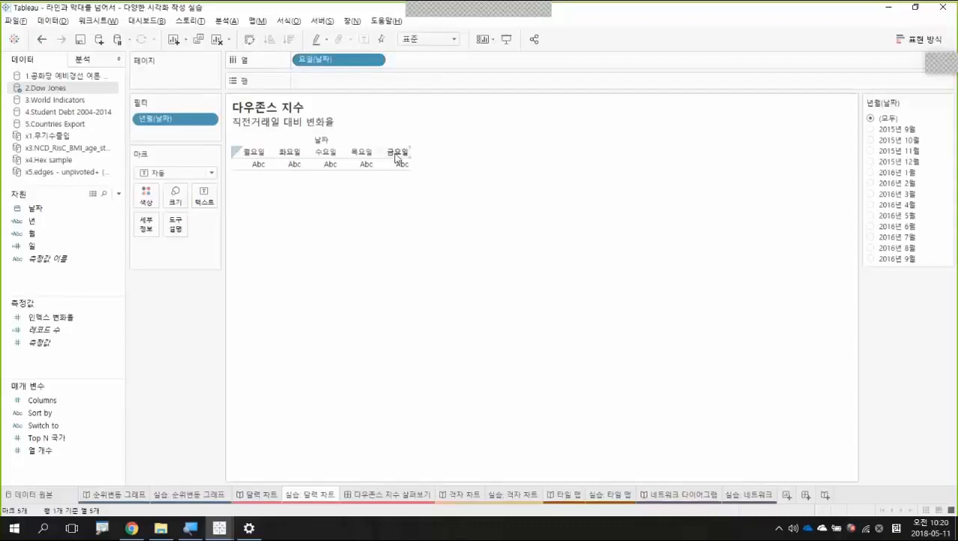
Step: Place 날짜 on the rows and set it to the week number (주 번호) date part
left_click(81, 210)
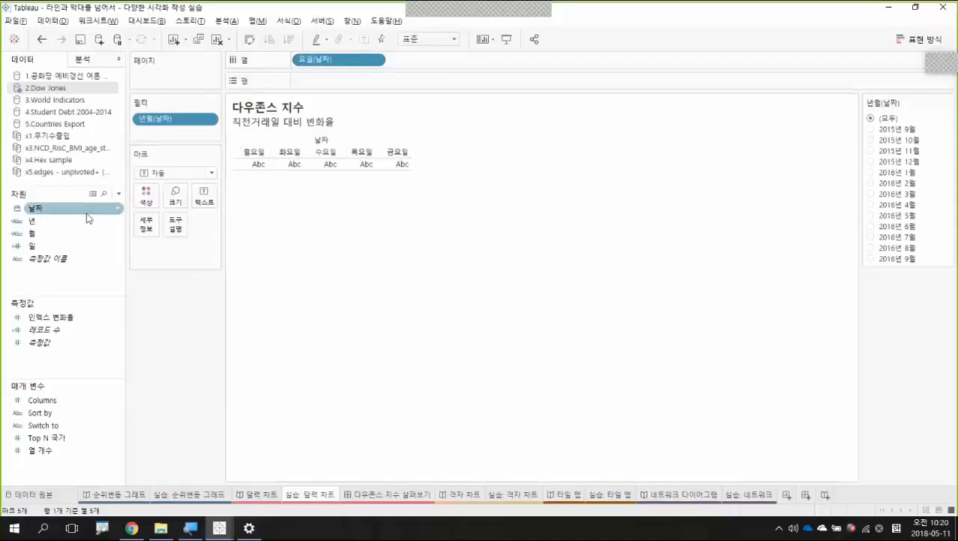
left_click_drag(78, 215, 375, 89)
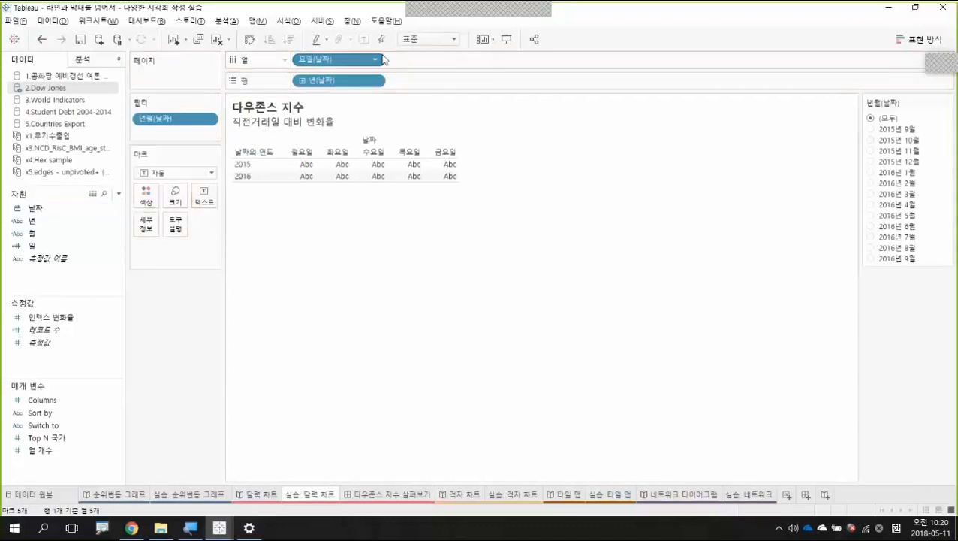
left_click(374, 80)
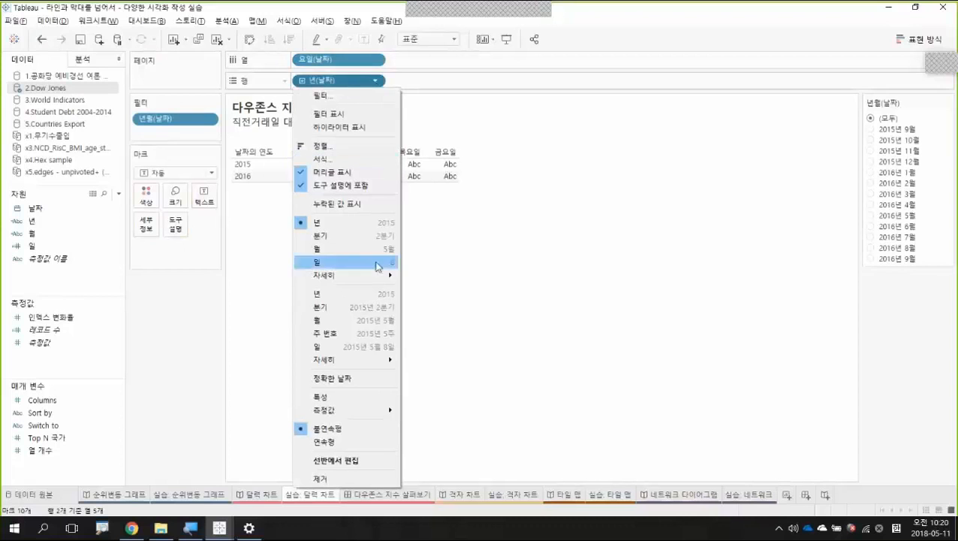
mouse_move(380, 275)
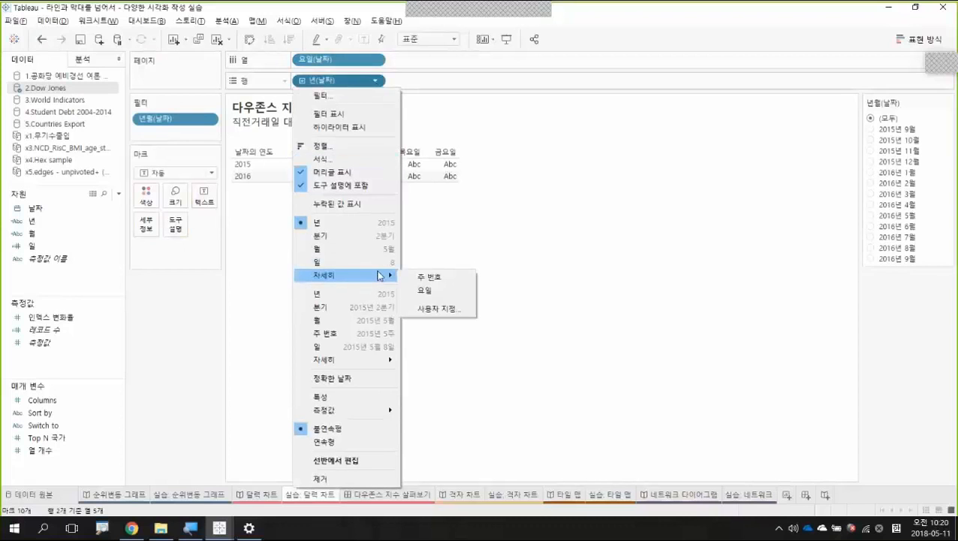
left_click(431, 279)
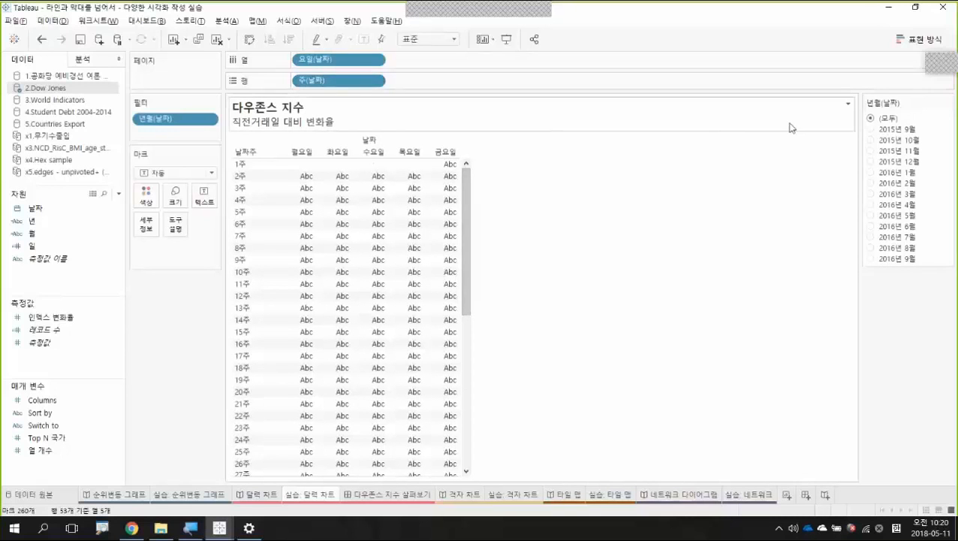
Step: Filter 년월(날짜) to 2015년 9월, 2015년 10월 and 2015년 11월 in turn, leaving 2015년 11월 selected
left_click(871, 129)
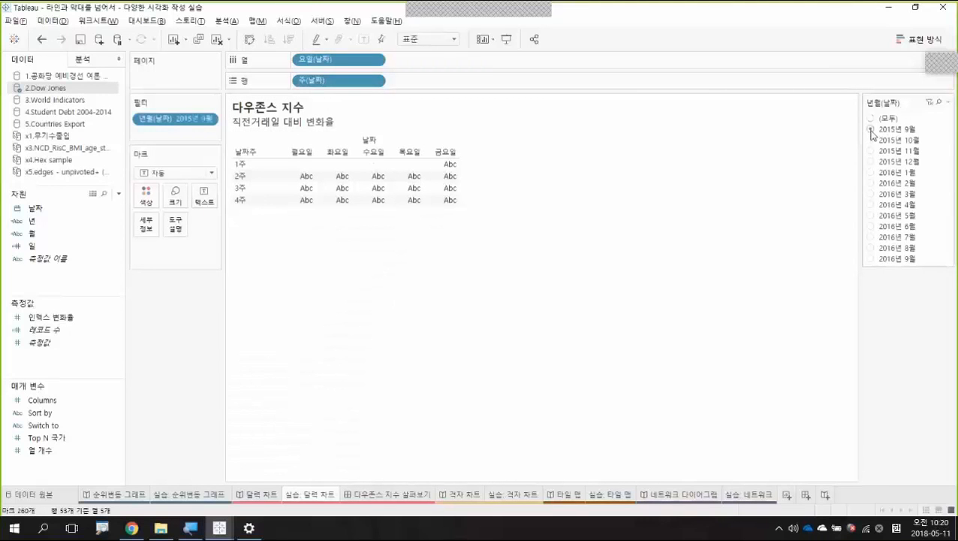
left_click(871, 141)
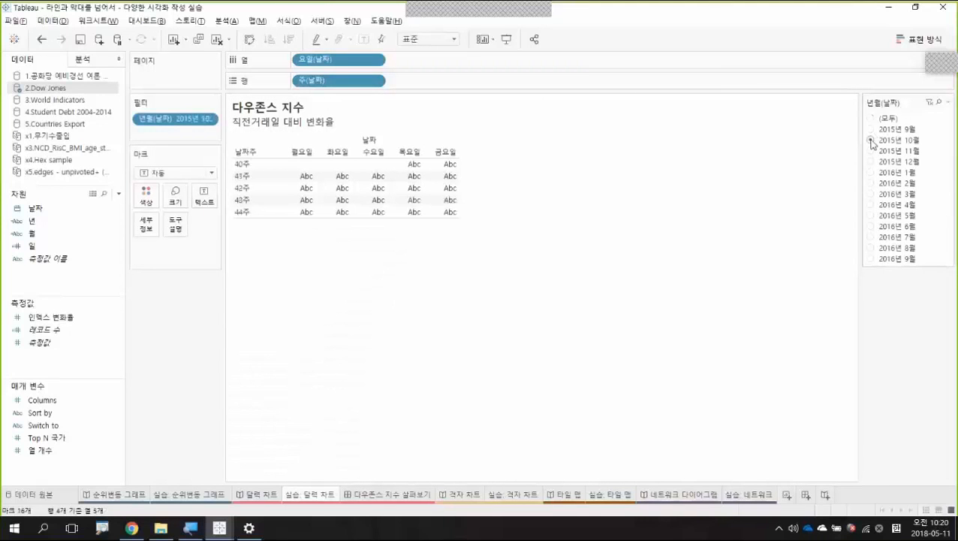
left_click(870, 151)
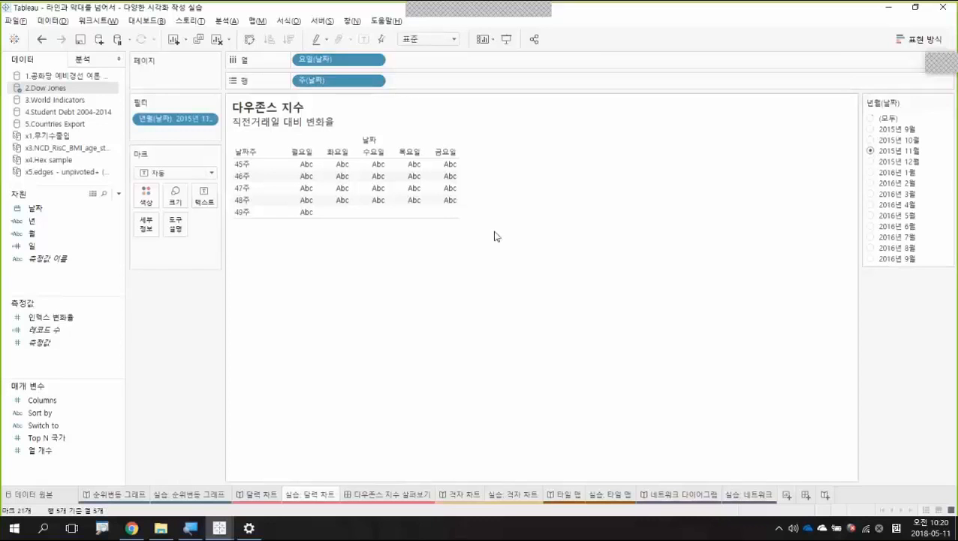
Step: Color the calendar cells by 인덱스 변화율 and fit the chart to 전체 보기
left_click(47, 259)
left_click(84, 322)
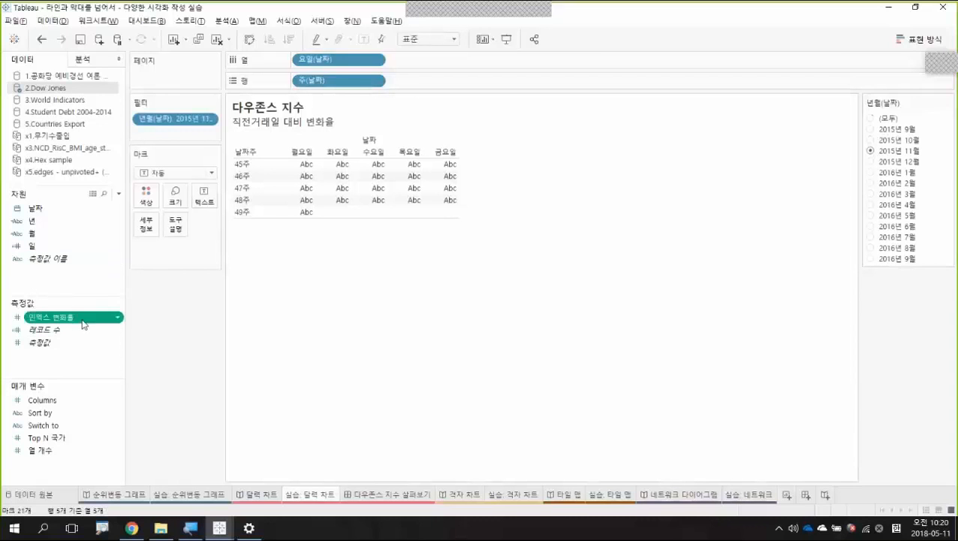
left_click_drag(64, 323, 145, 203)
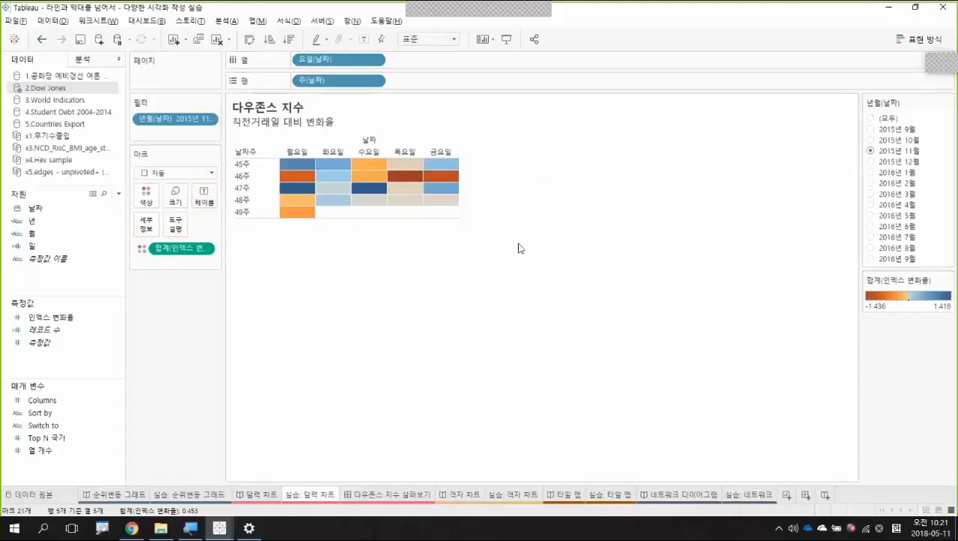
mouse_move(448, 197)
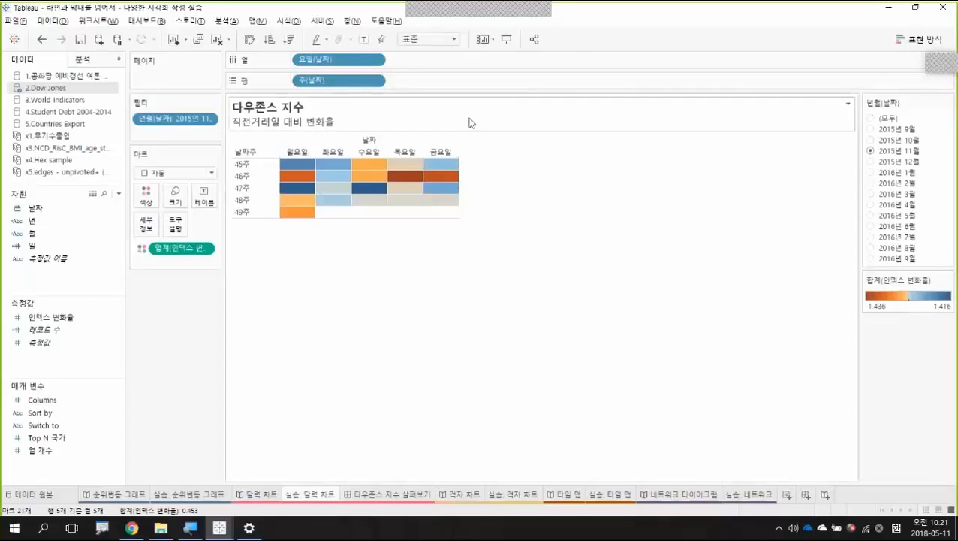
left_click(454, 43)
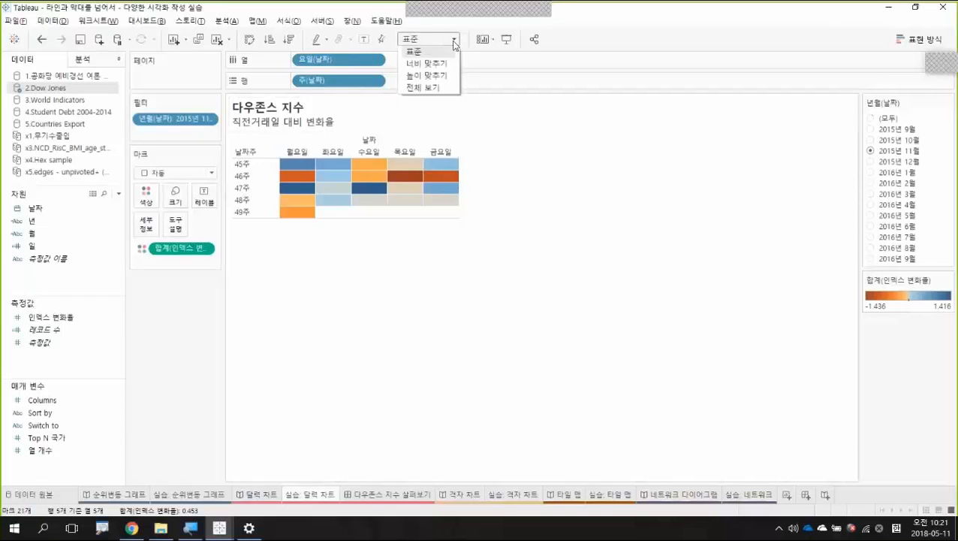
left_click(435, 88)
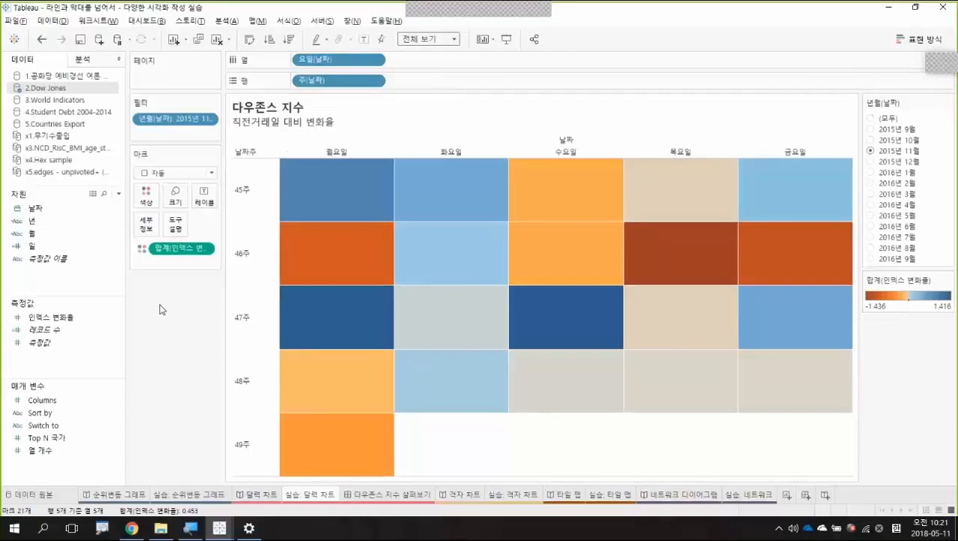
Step: Label the calendar cells with the 일 field and set the mark type to 사각형
left_click(95, 261)
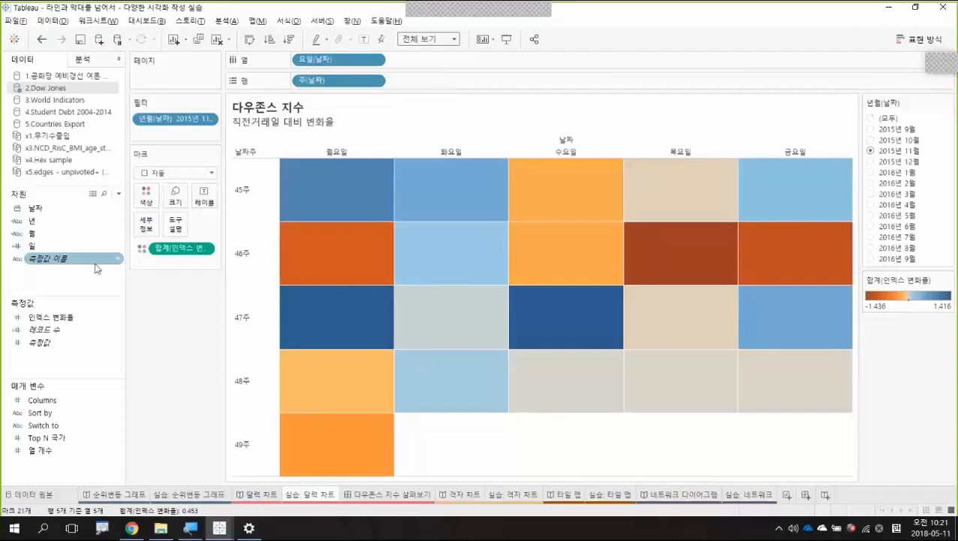
left_click(82, 247)
left_click(64, 211)
left_click(64, 223)
left_click(65, 248)
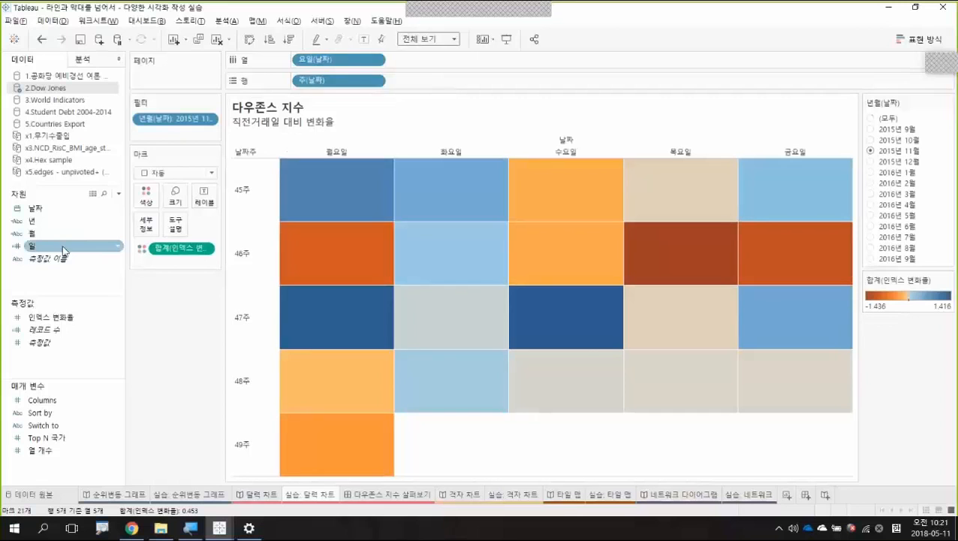
left_click(63, 250)
left_click(63, 250)
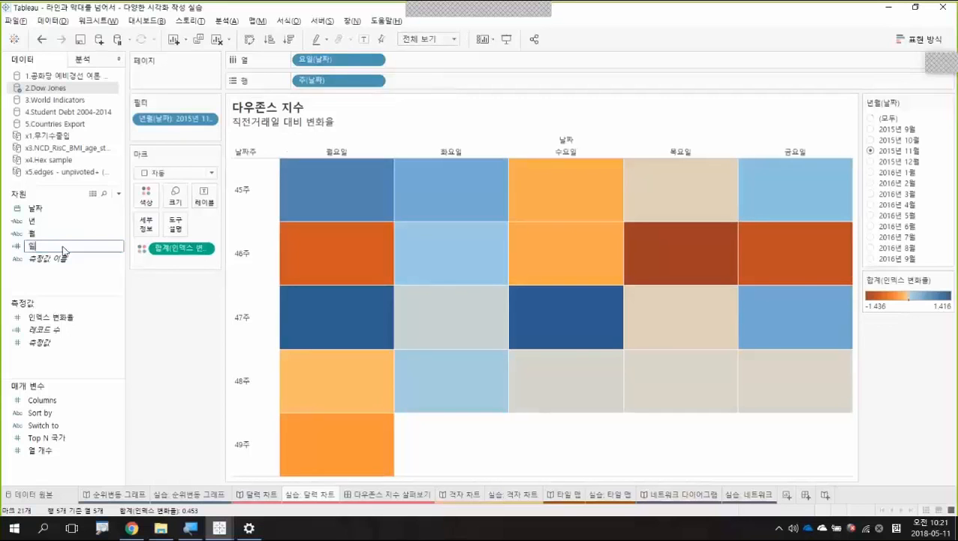
left_click(132, 299)
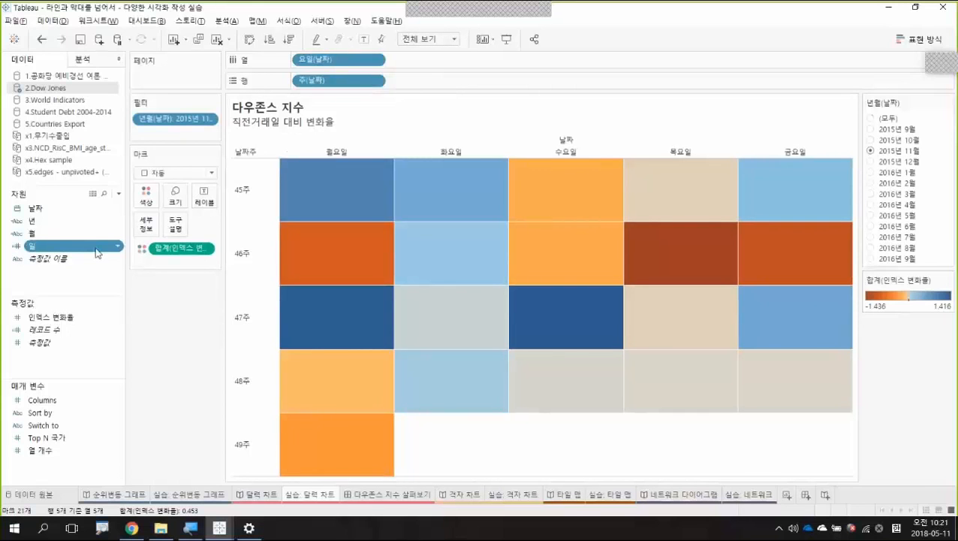
left_click_drag(96, 253, 207, 200)
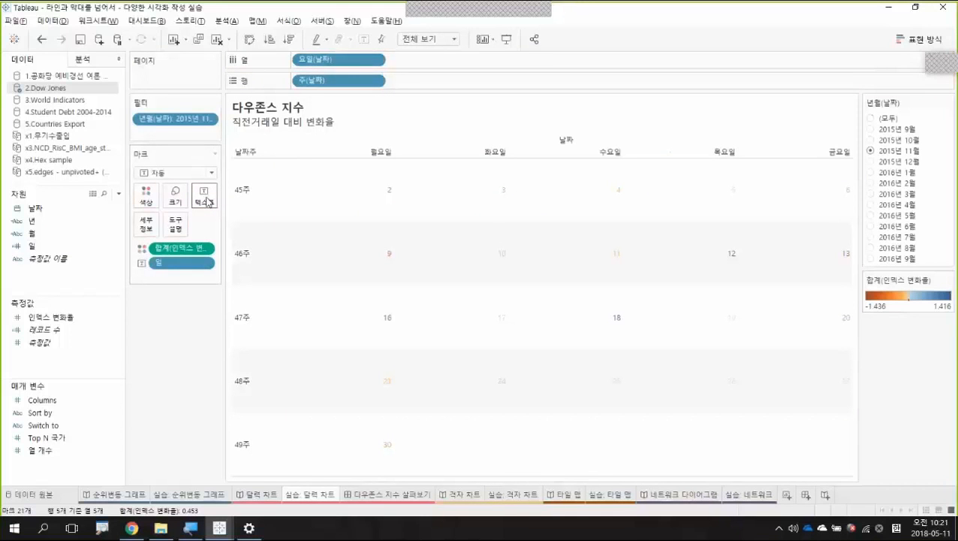
mouse_move(488, 205)
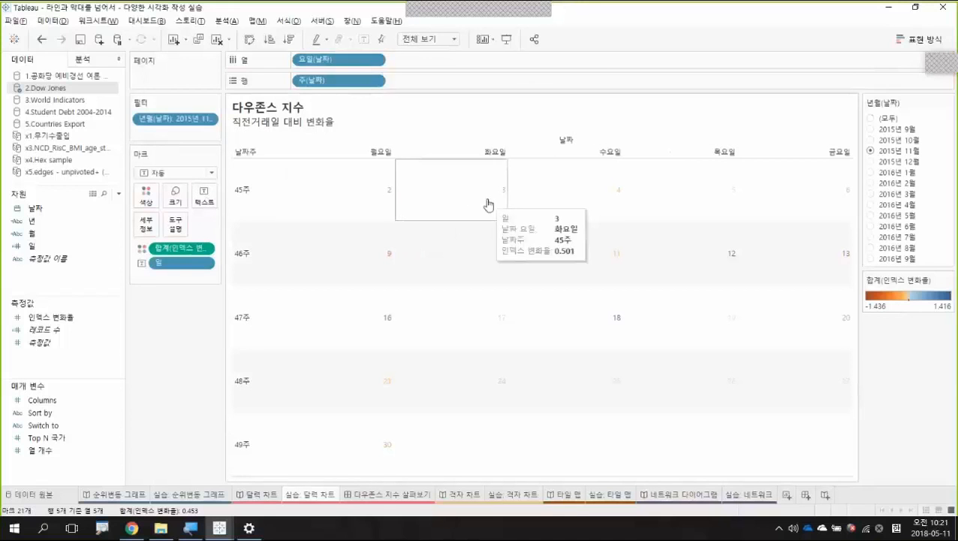
left_click(177, 180)
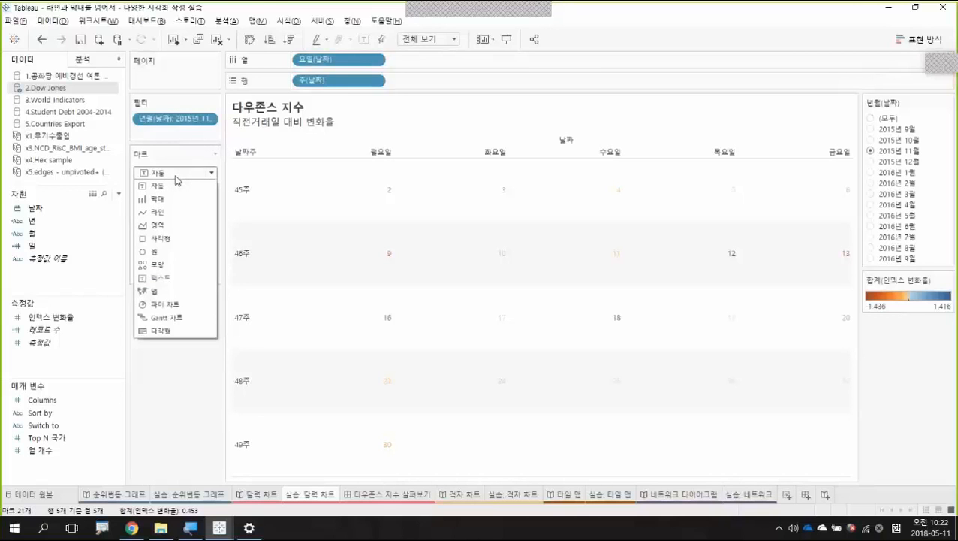
left_click(178, 239)
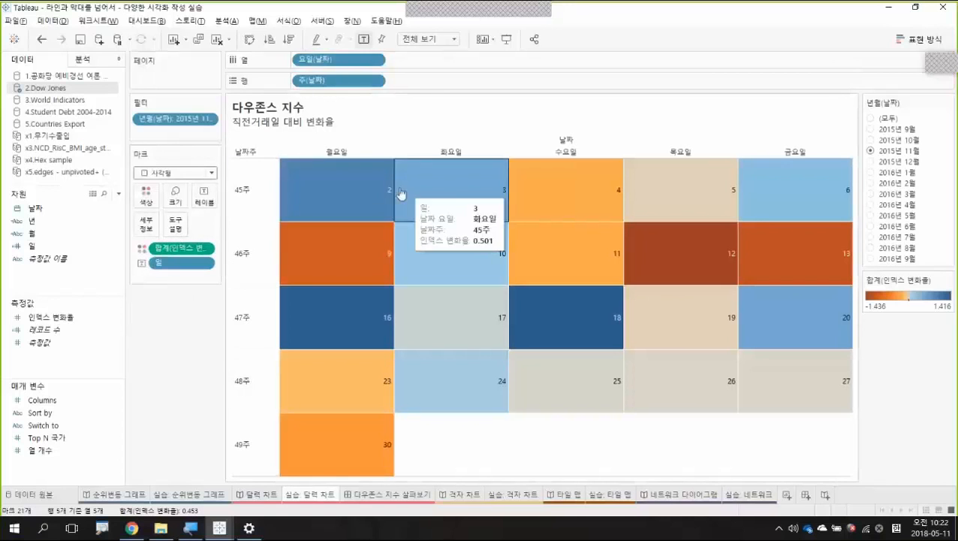
Step: Align the day labels to the upper right of their cells and set their font size to 11
left_click(205, 200)
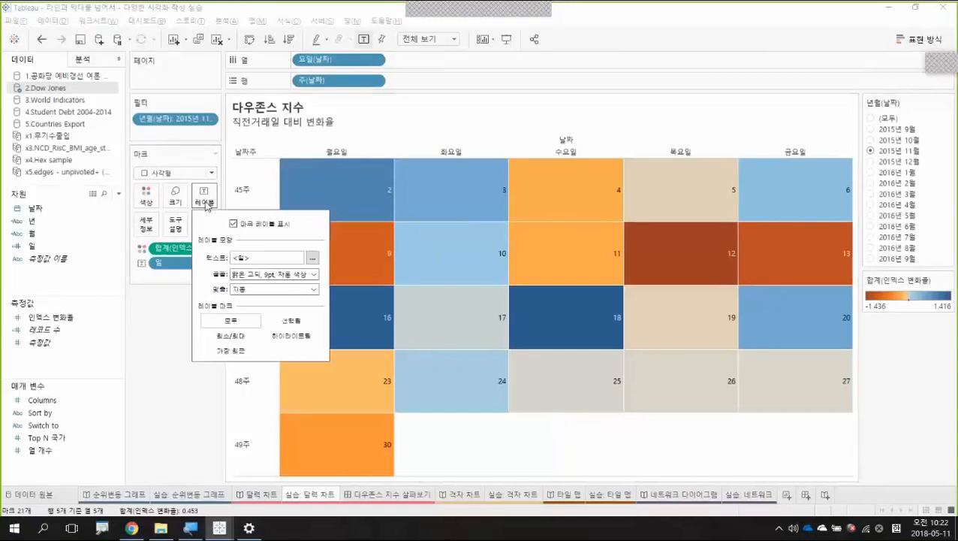
left_click(300, 289)
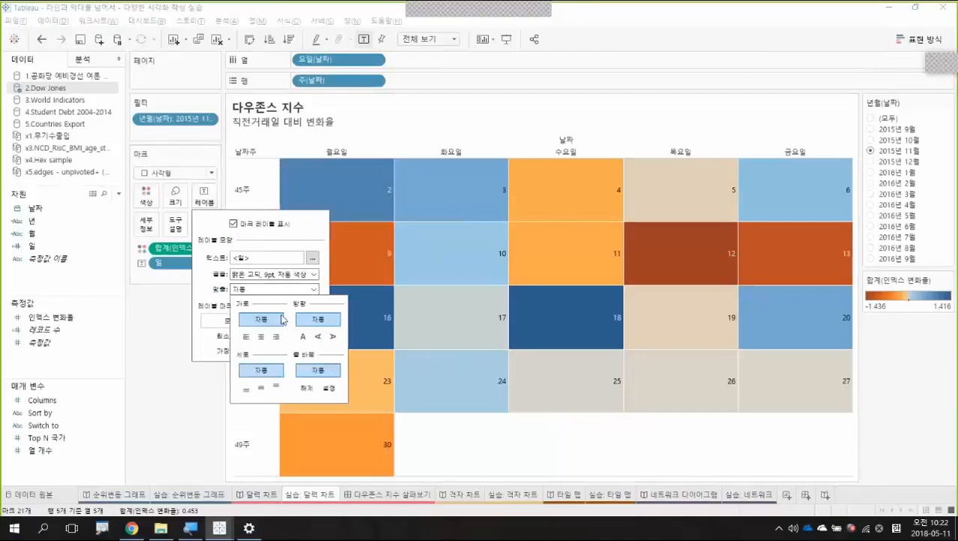
left_click(277, 388)
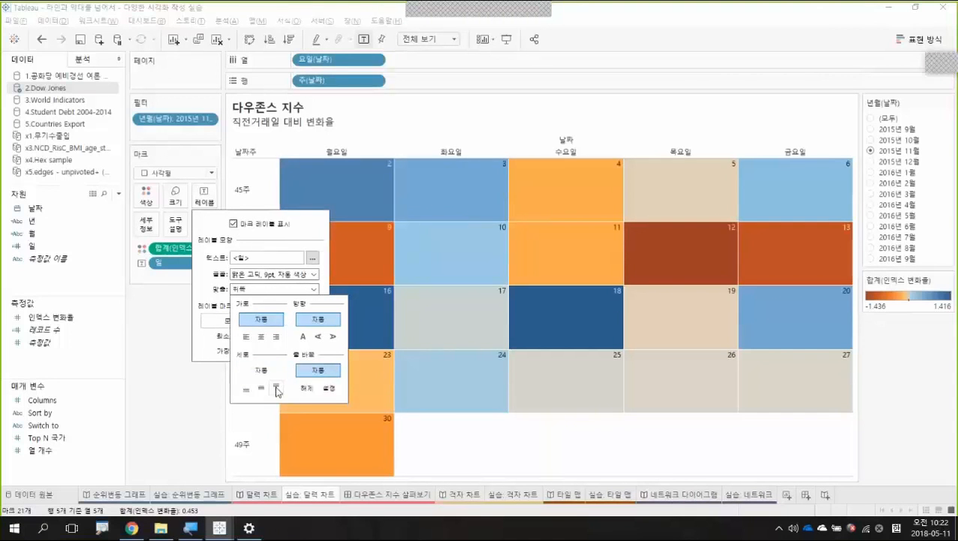
left_click(275, 337)
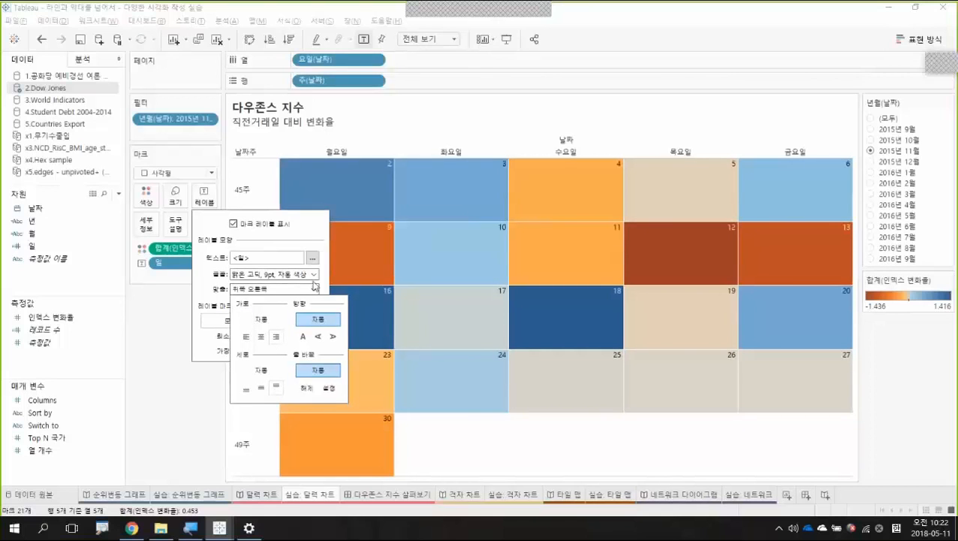
left_click(310, 275)
left_click(260, 307)
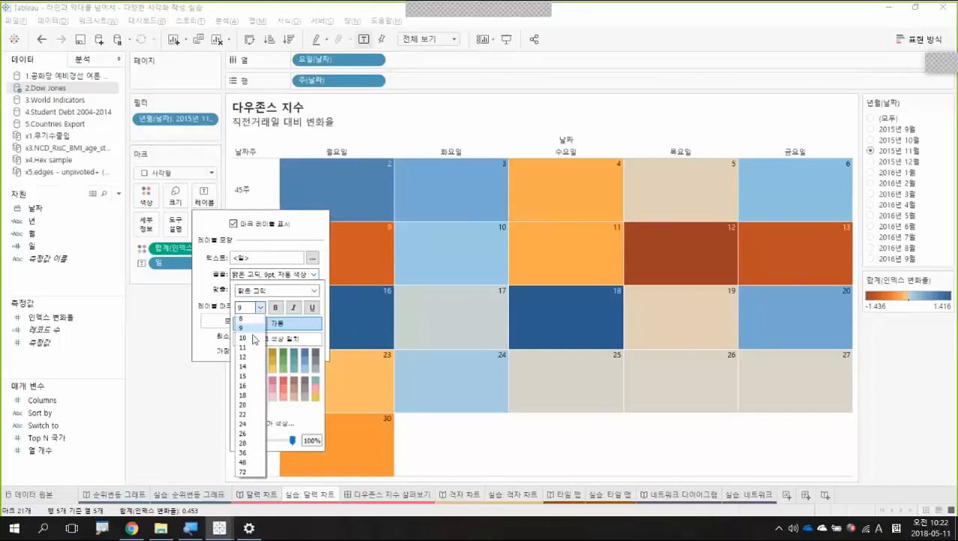
left_click(252, 347)
left_click(197, 383)
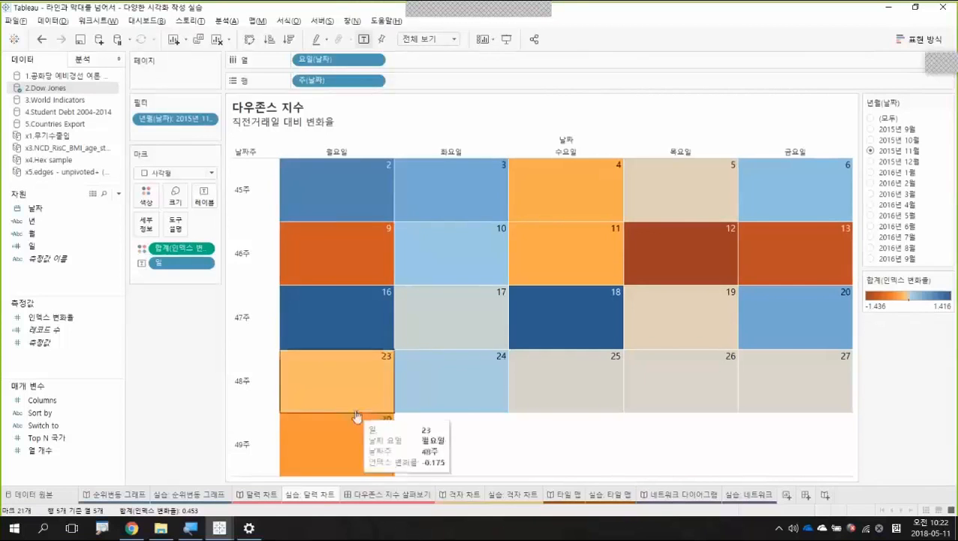
mouse_move(373, 388)
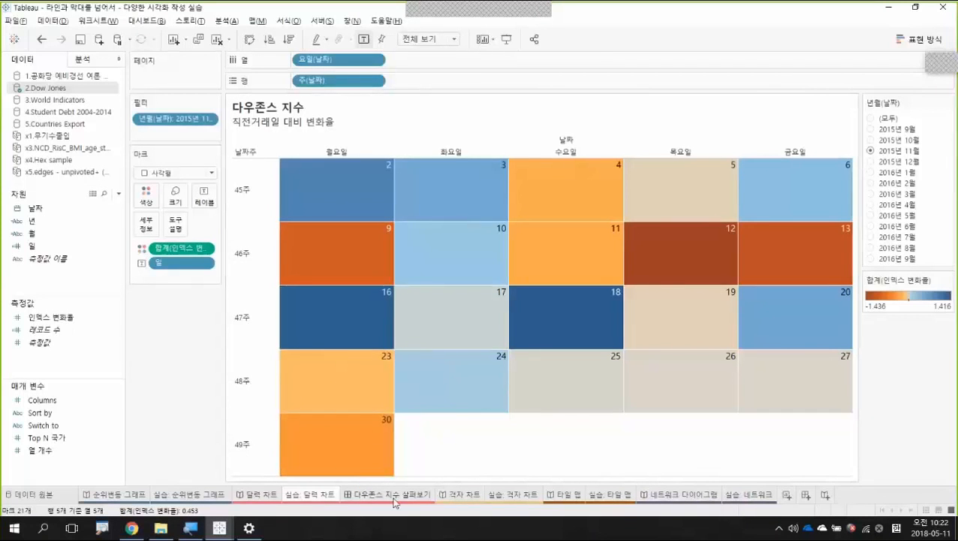
Step: Go to the 다우존스 지수 살펴보기 dashboard and examine the calendar chart and the embedded Value Line web page
mouse_move(395, 502)
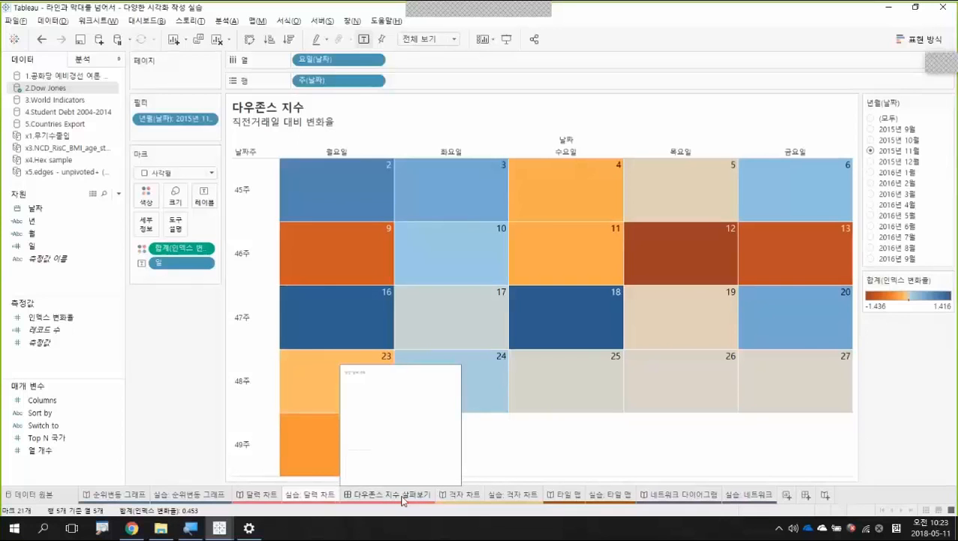
left_click(404, 496)
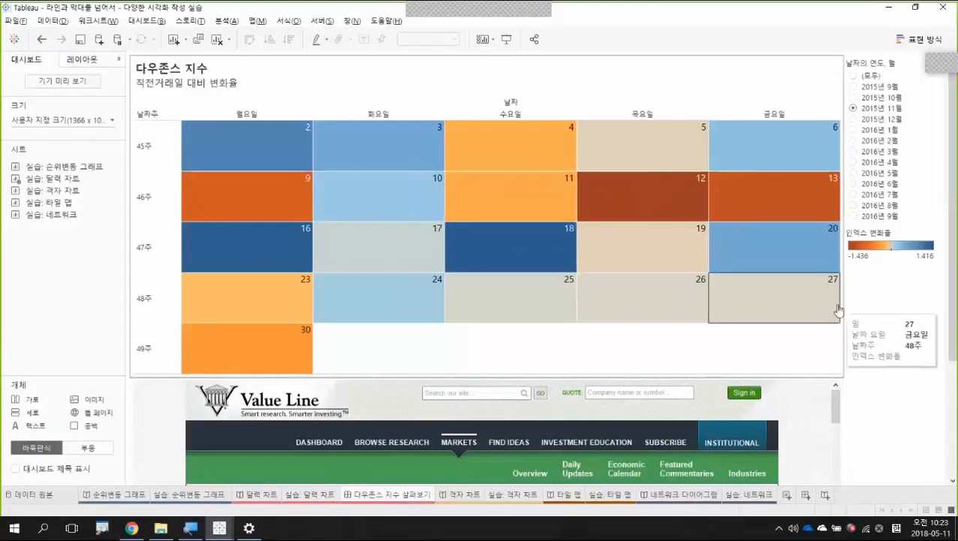
scroll(867, 375, "down", 2)
scroll(868, 376, "down", 5)
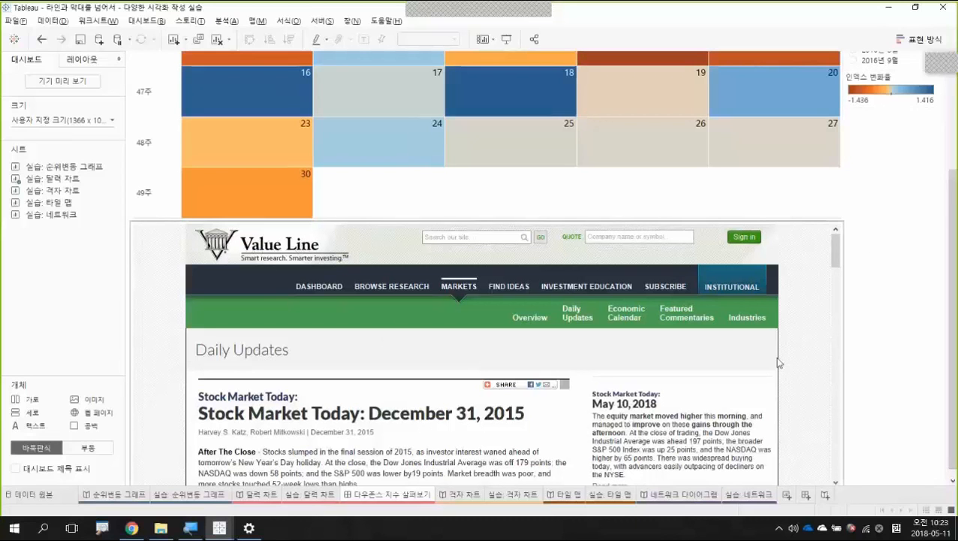
scroll(620, 385, "down", 5)
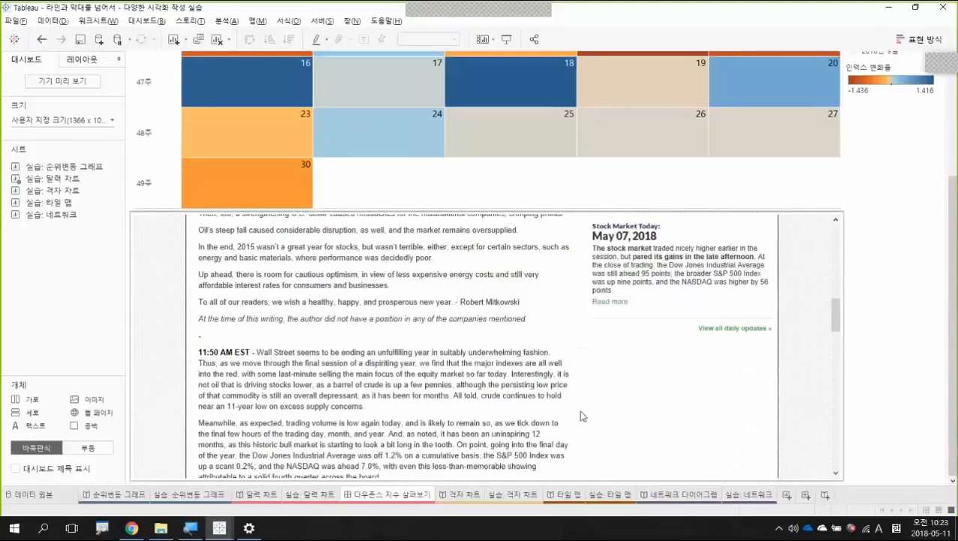
scroll(620, 385, "up", 10)
scroll(883, 336, "up", 5)
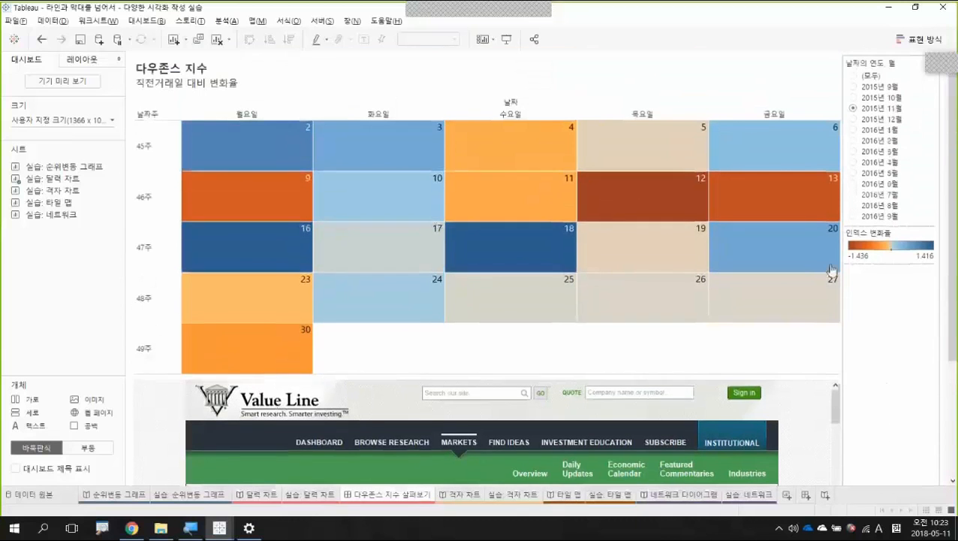
mouse_move(702, 215)
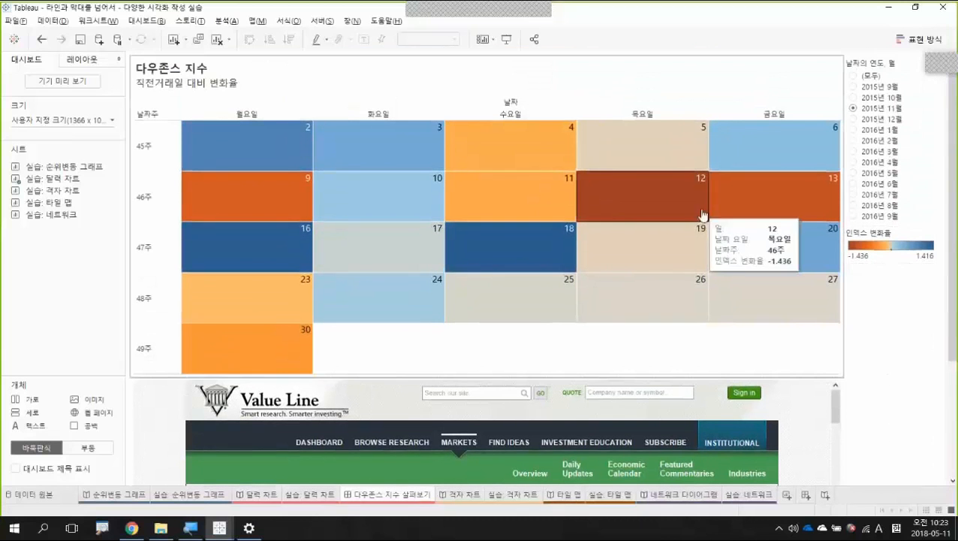
Step: Select the 12th in the dashboard calendar and check the linked web page in presentation mode, returning to the editing view
left_click(647, 204)
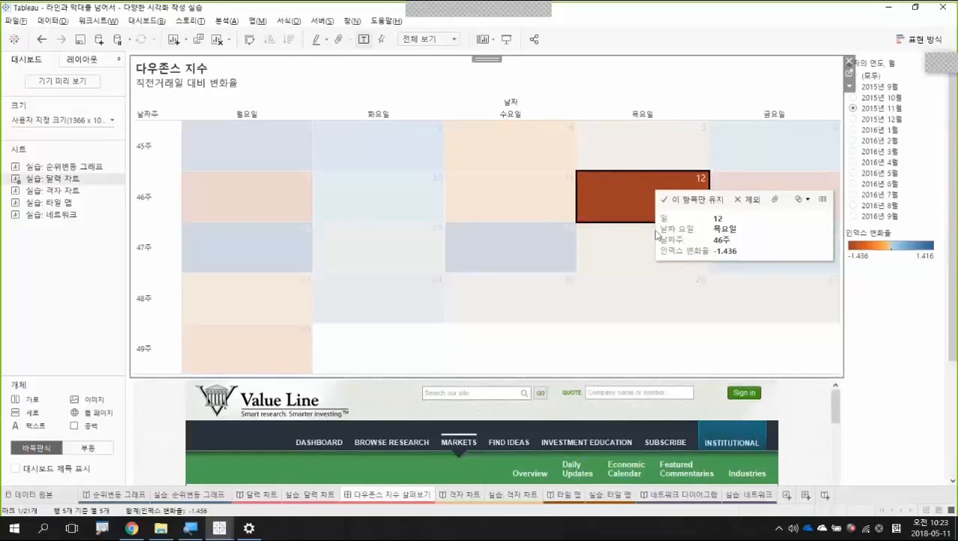
key("F7")
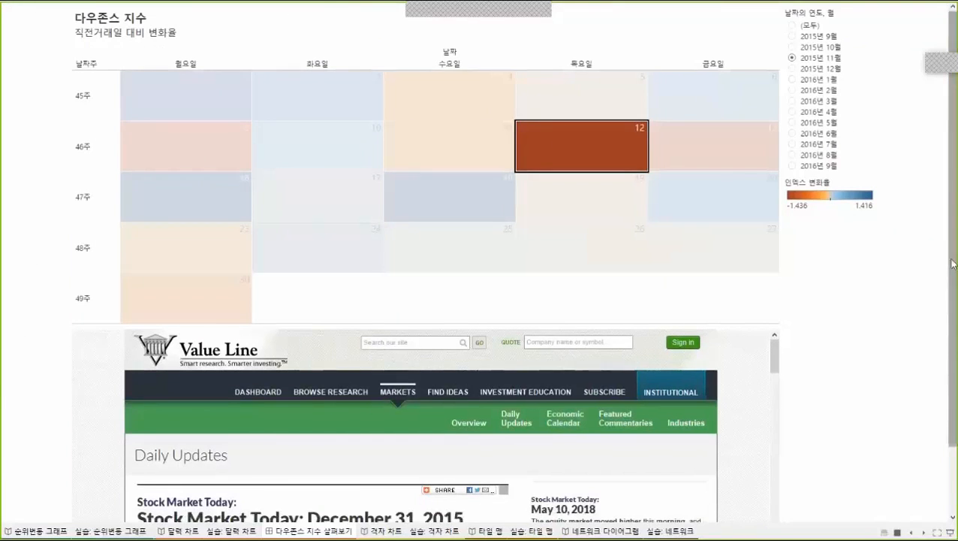
scroll(945, 273, "down", 2)
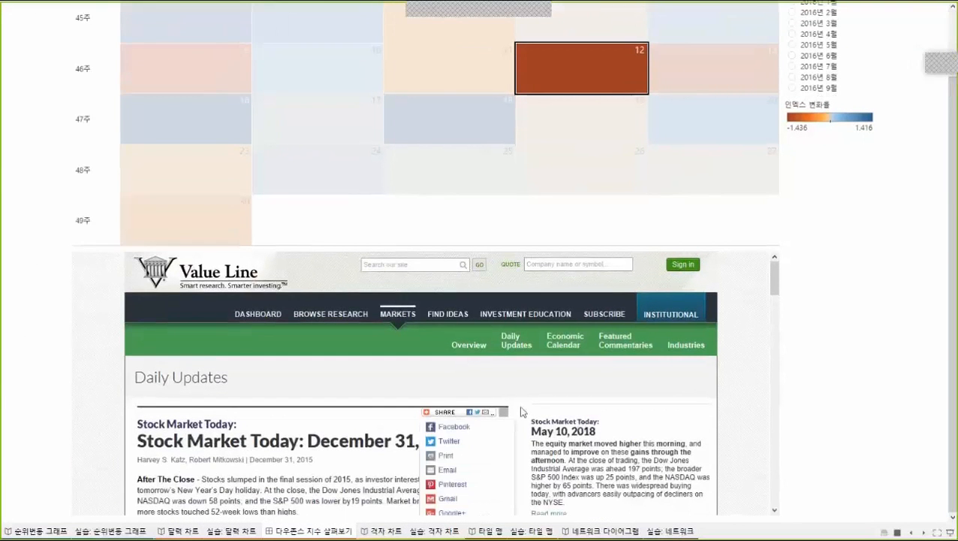
scroll(951, 218, "up", 2)
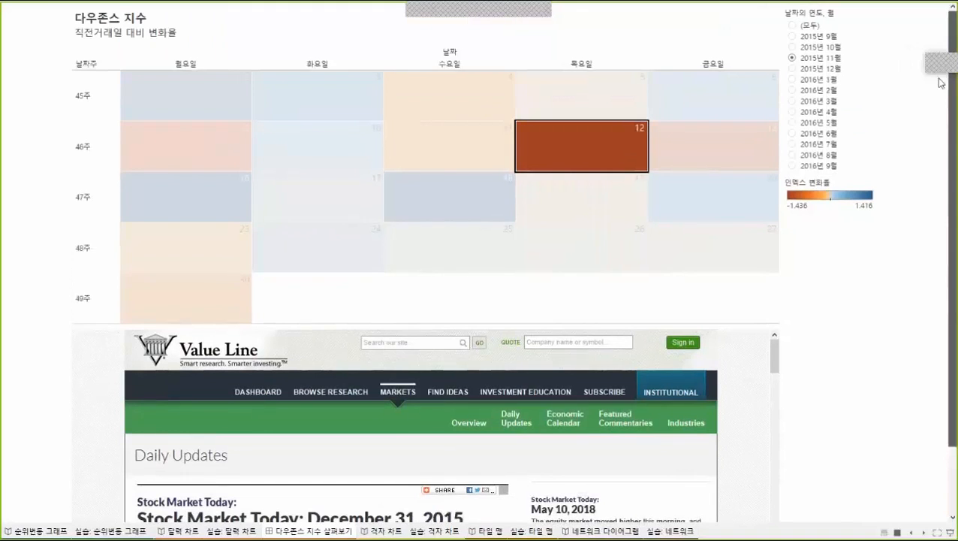
key("Escape")
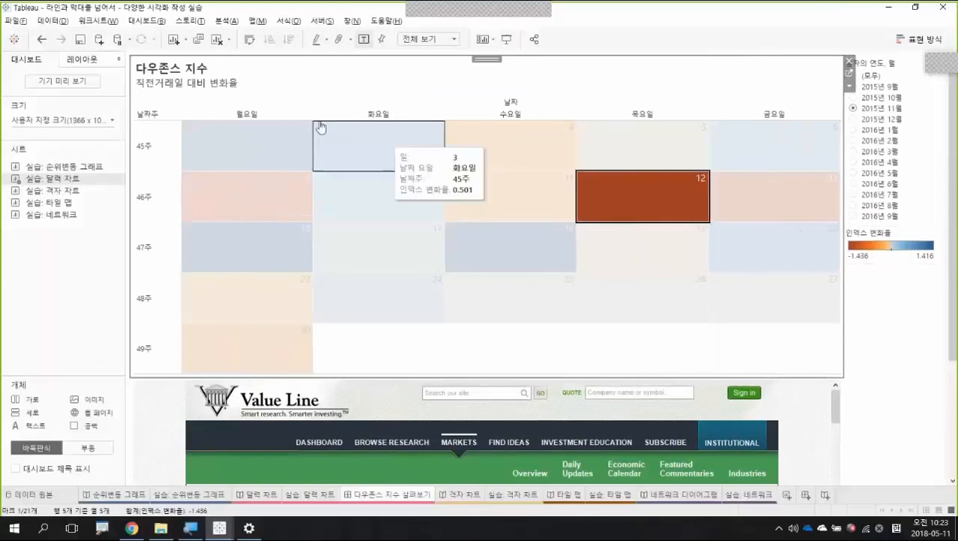
Step: Examine the URL of the dashboard action 해당 일자 상세 보기 and its 월, 일 and 년 fields, and clear the selected day in the calendar
left_click(157, 23)
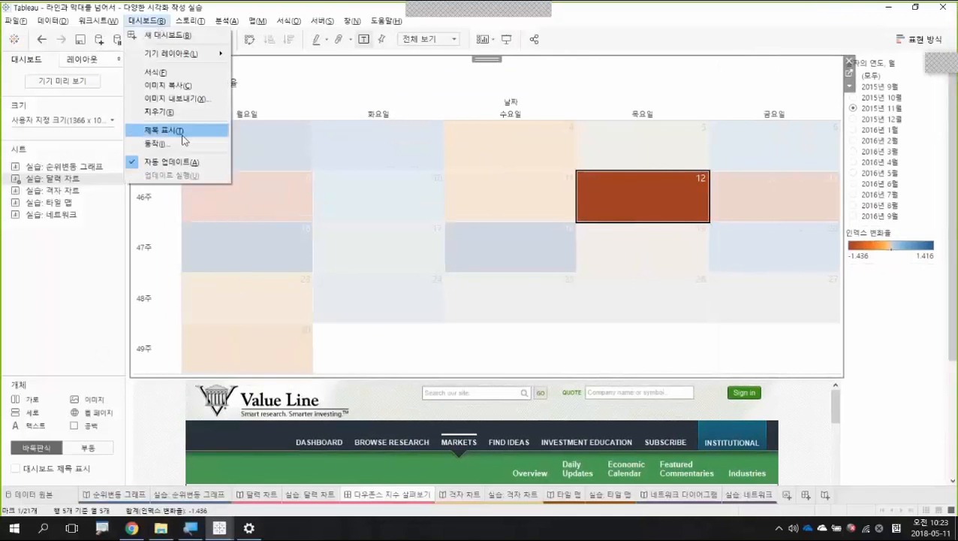
left_click(158, 143)
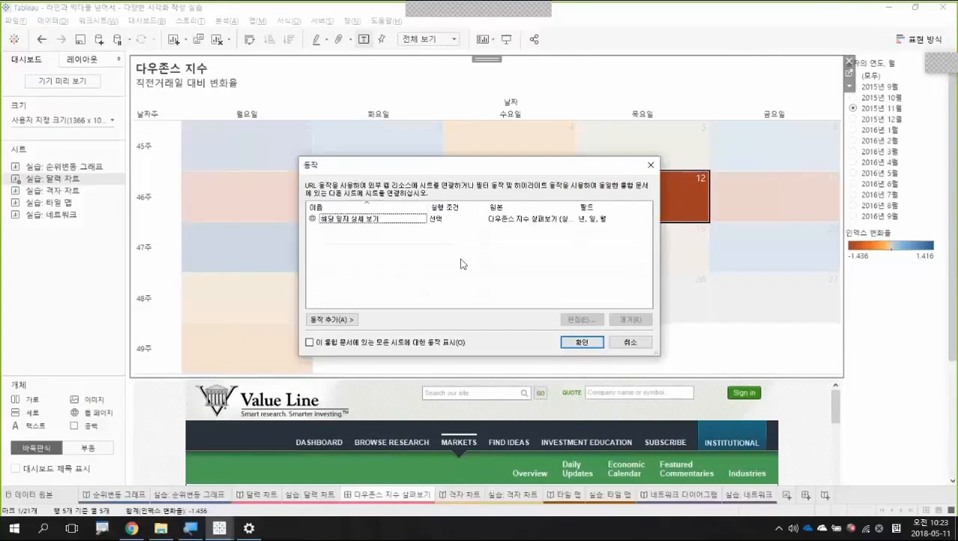
double_click(398, 221)
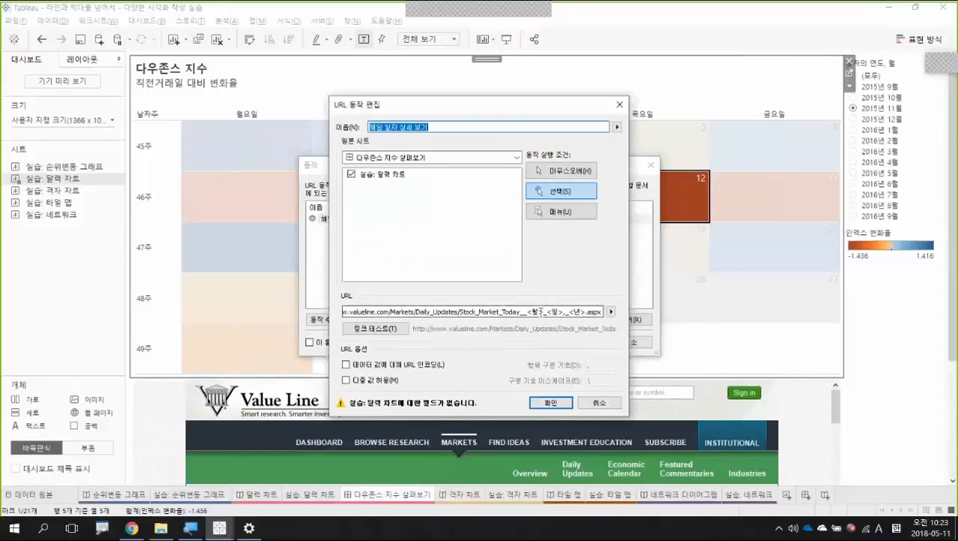
left_click(533, 310)
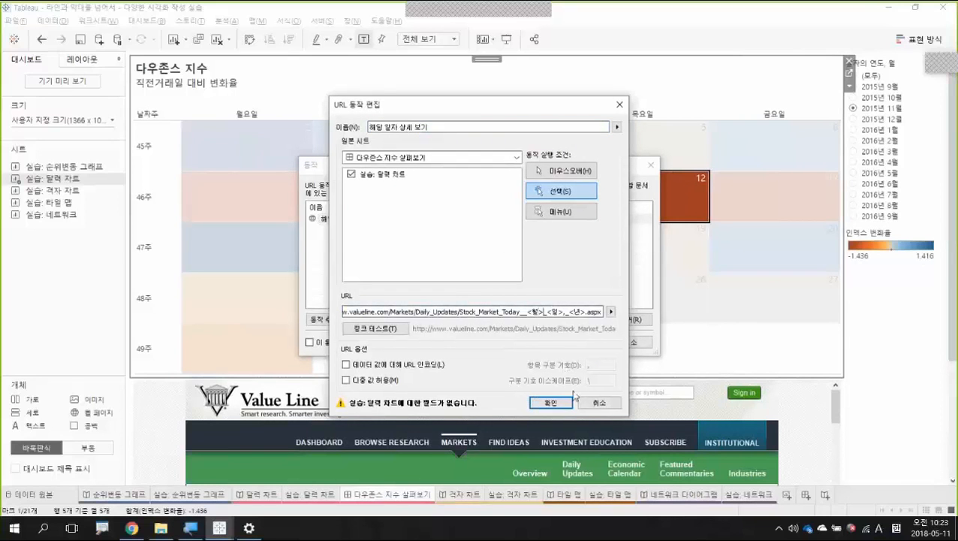
left_click(564, 402)
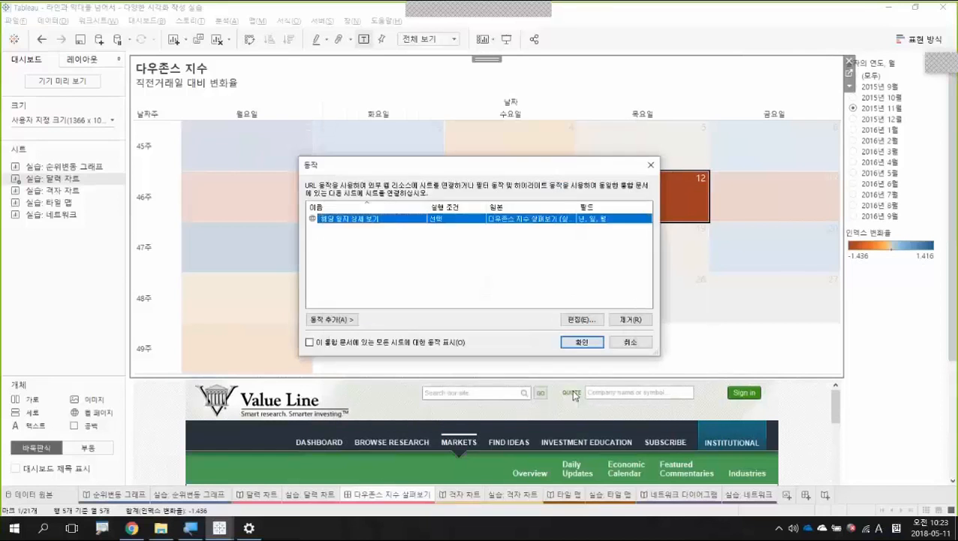
left_click(574, 341)
left_click(652, 207)
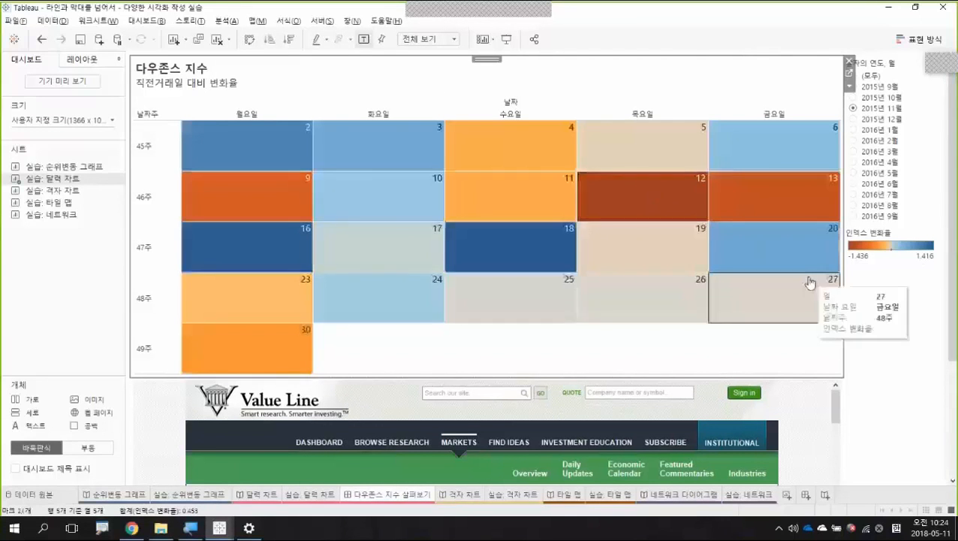
Step: Add the 년 and 월 fields as detail to the marks of the 실습: 달력 차트 sheet
left_click(315, 495)
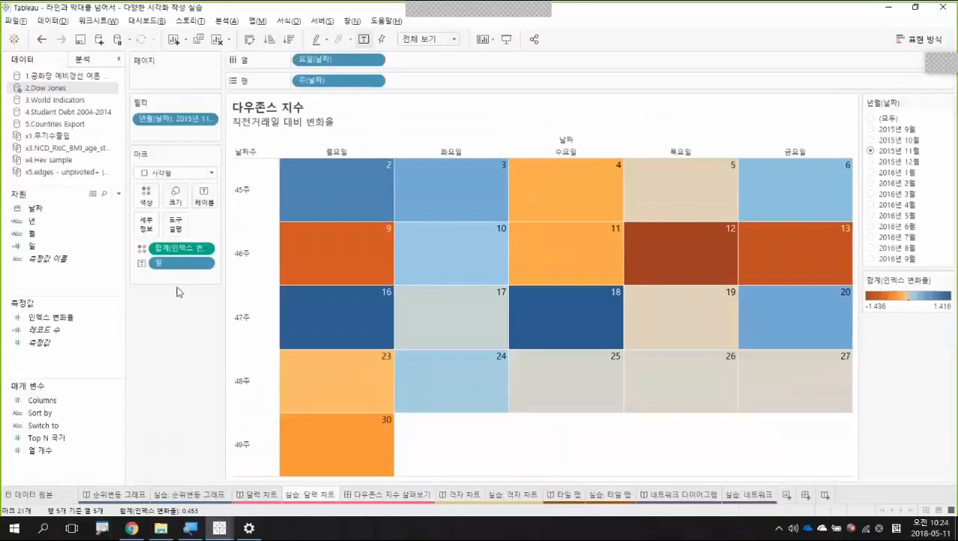
left_click(382, 499)
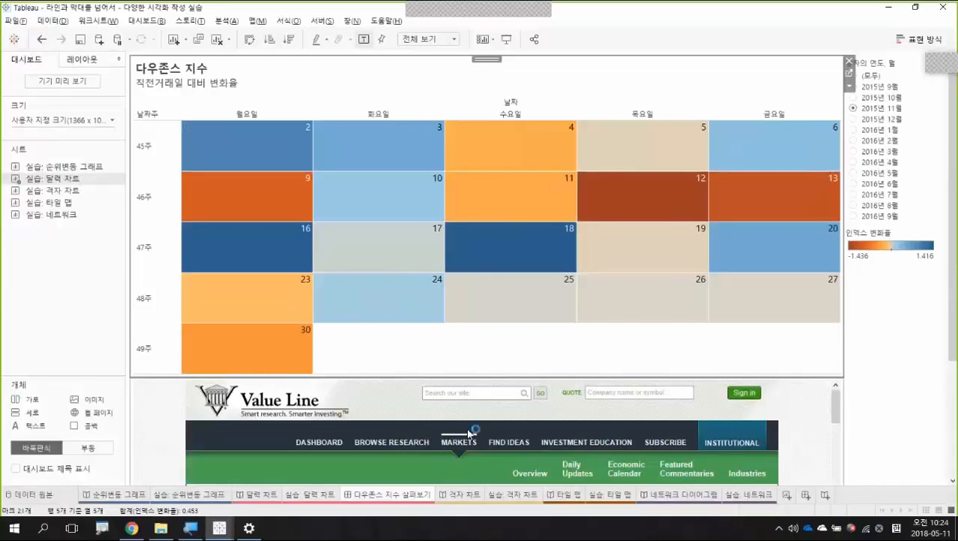
left_click(327, 495)
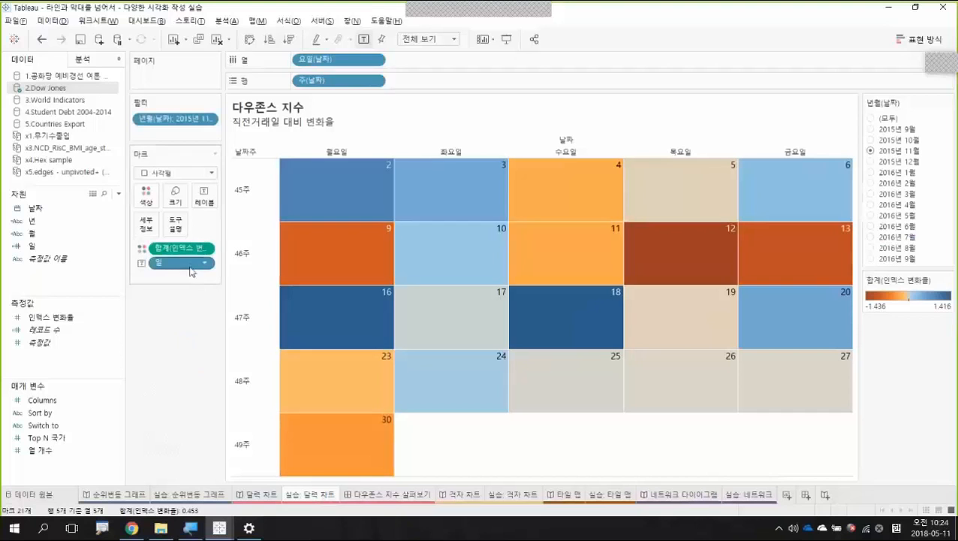
left_click(42, 232)
left_click(44, 222, "ctrl")
left_click_drag(44, 226, 171, 275)
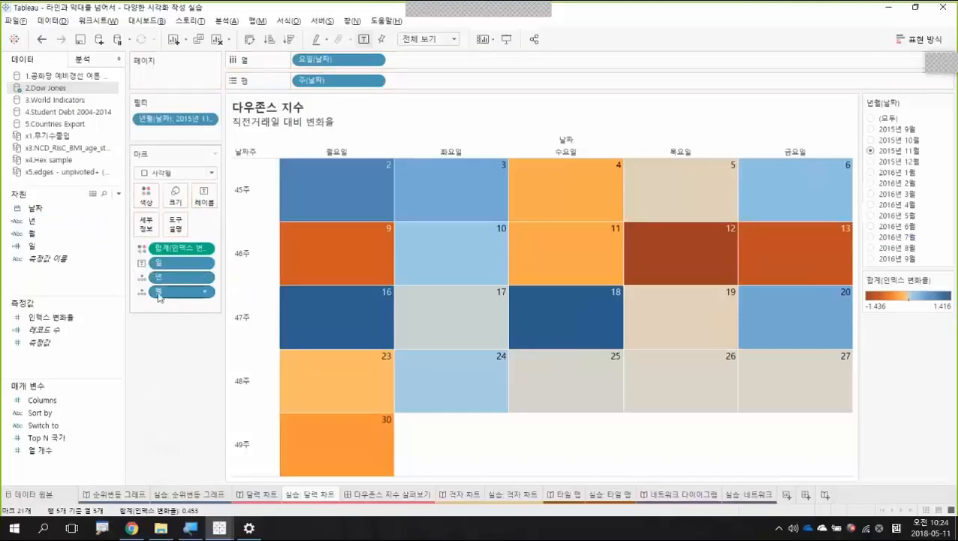
Step: Test the URL action on the 다우존스 지수 살펴보기 dashboard in presentation mode by selecting the 12th and checking the linked page's date
left_click(399, 496)
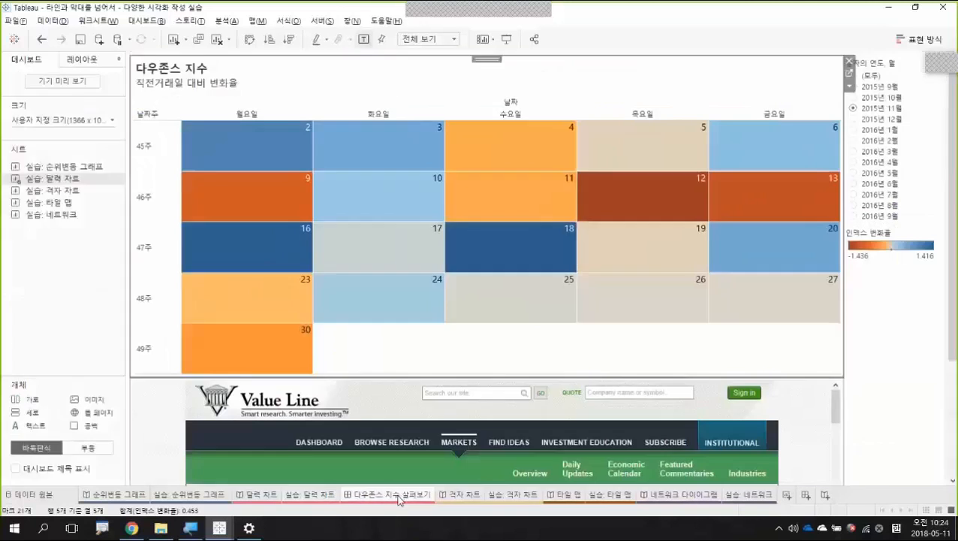
mouse_move(559, 290)
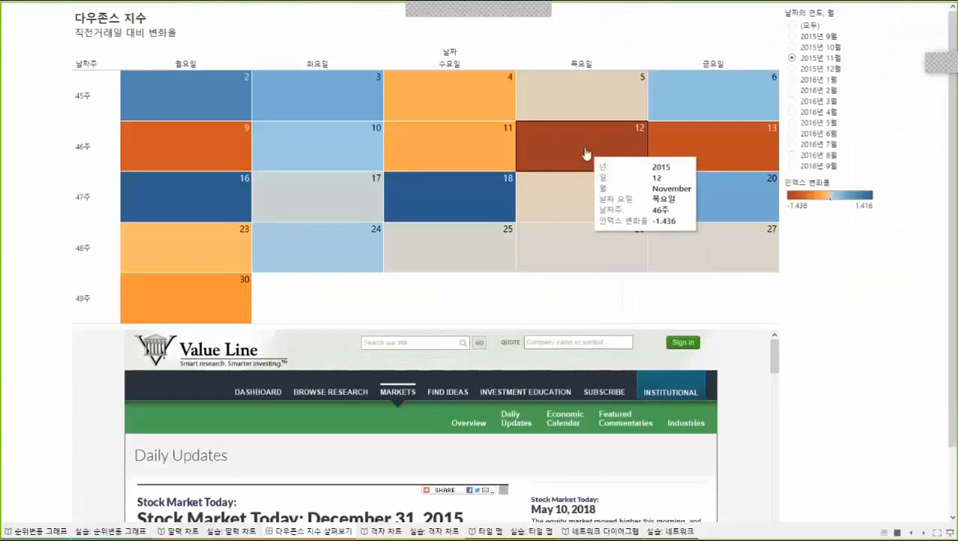
left_click(586, 153)
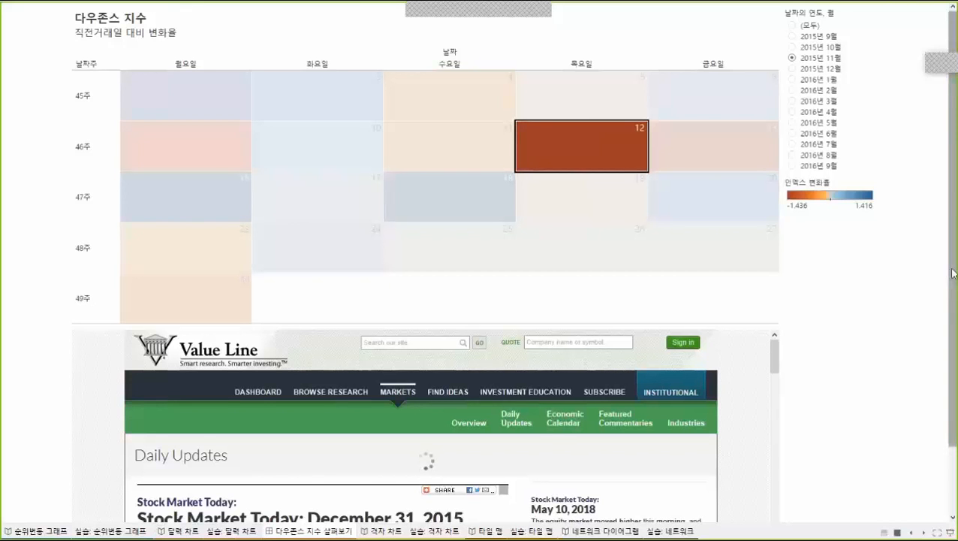
scroll(952, 275, "down", 1)
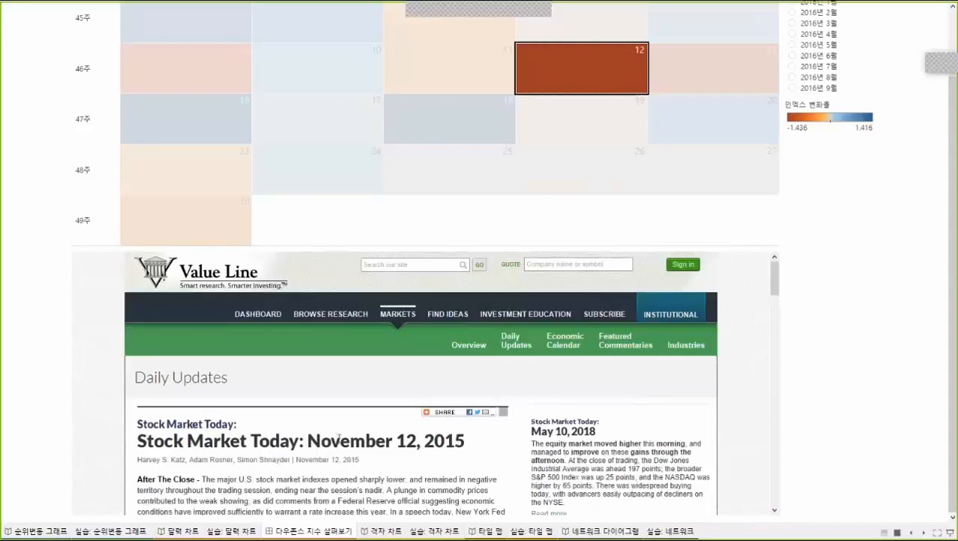
left_click(404, 441)
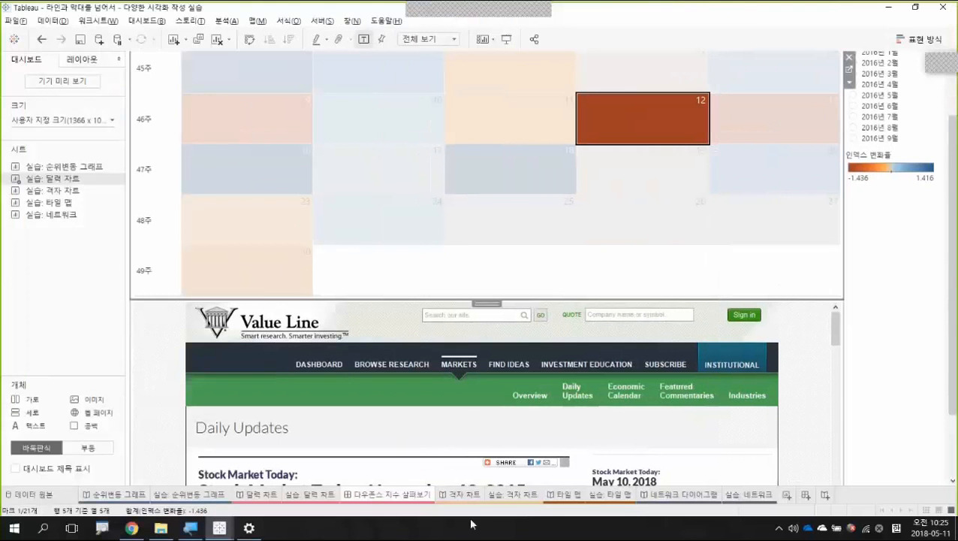
Step: Go to the 격자 차트 story and view its use cases and Tableau implementation points in presentation mode
mouse_move(467, 500)
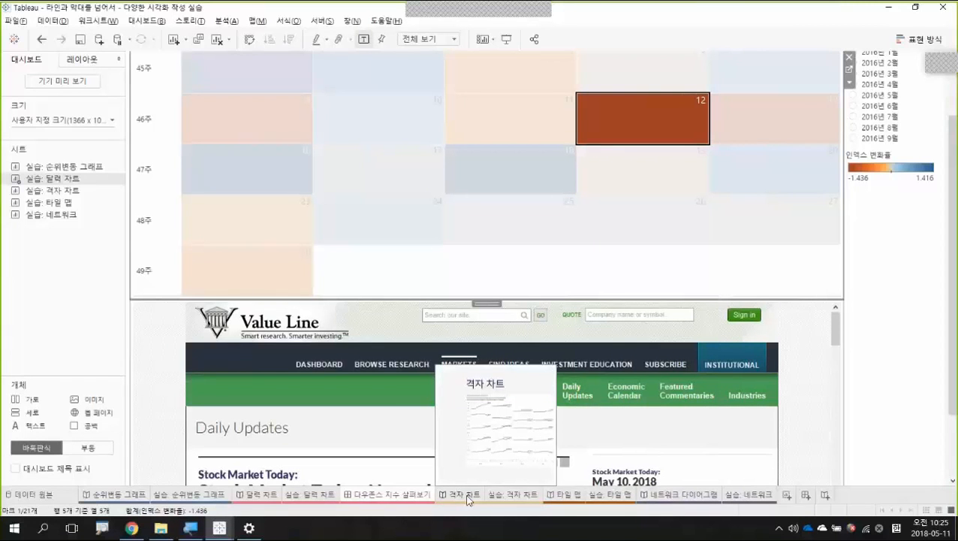
left_click(464, 495)
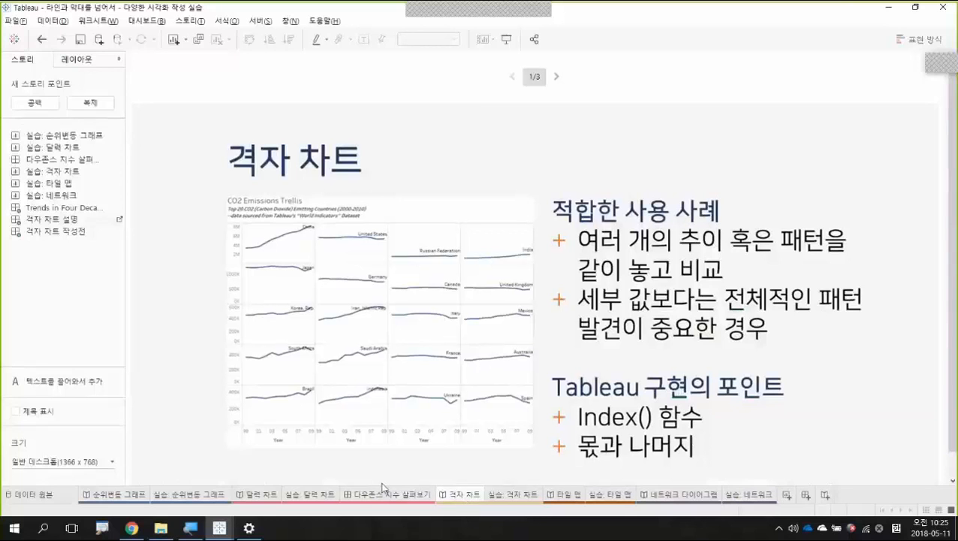
mouse_move(467, 497)
key("F7")
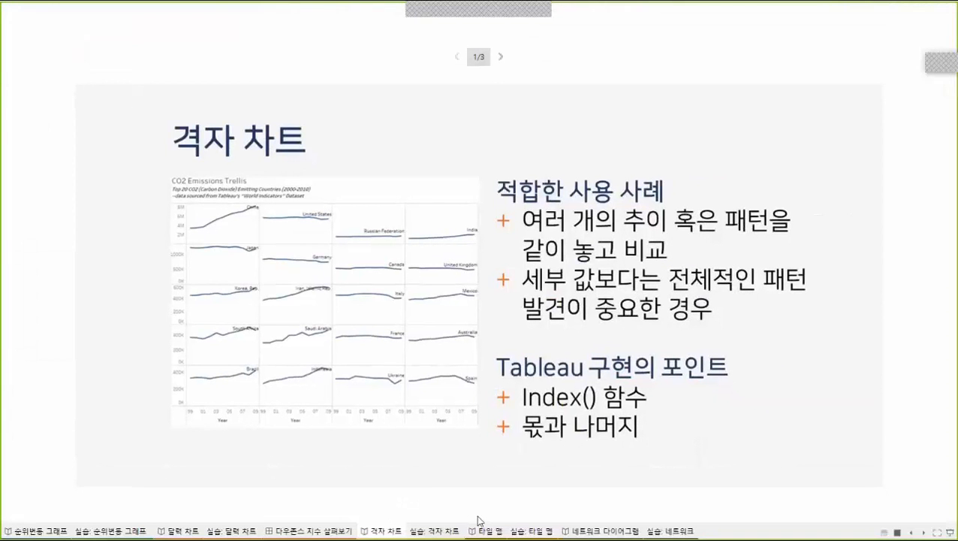
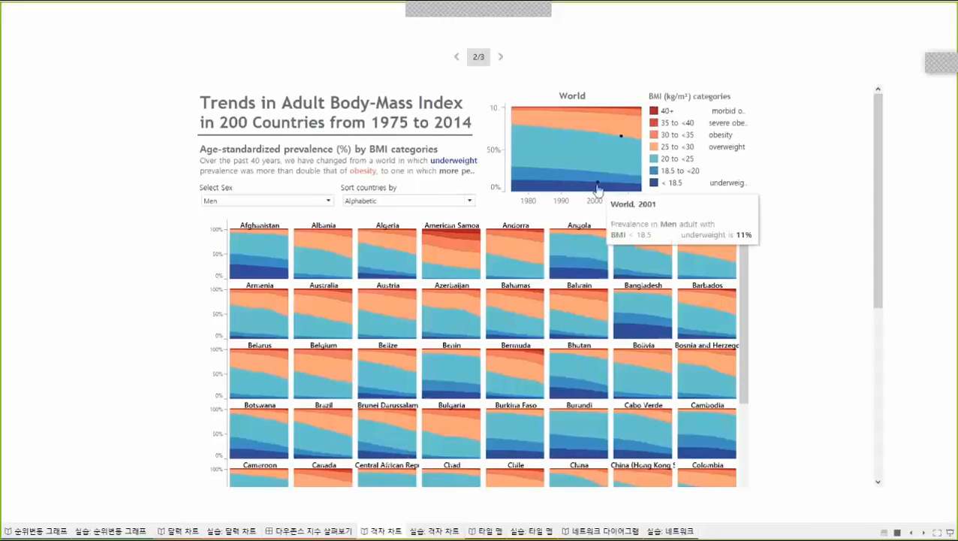
Step: Examine the World chart and the country small multiples on the story's Body-Mass Index point, and leave presentation mode
mouse_move(512, 192)
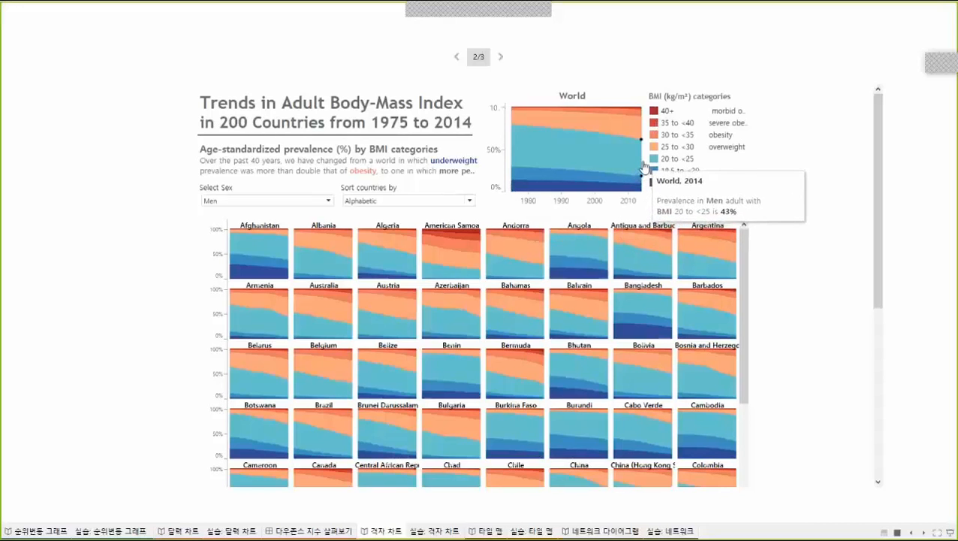
mouse_move(232, 271)
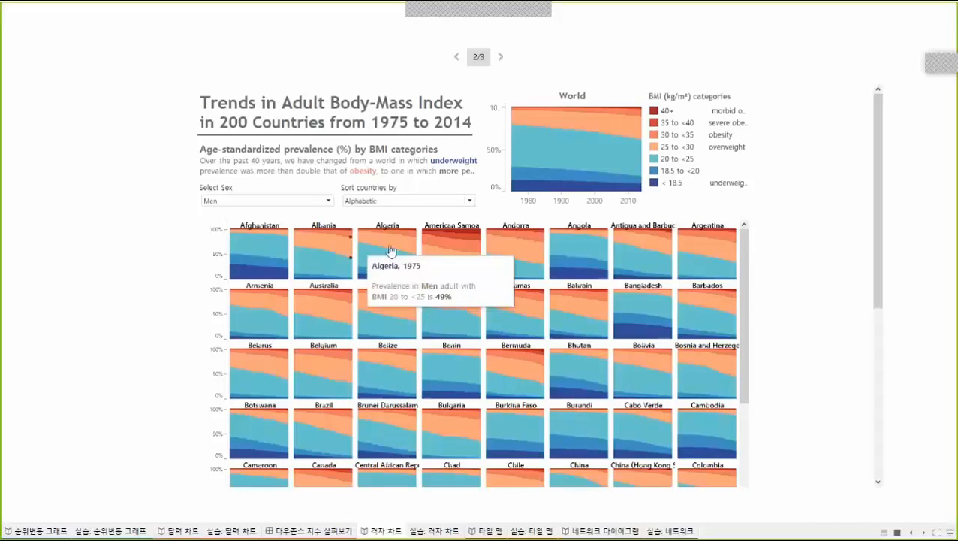
left_click_drag(879, 200, 879, 308)
left_click_drag(746, 185, 752, 404)
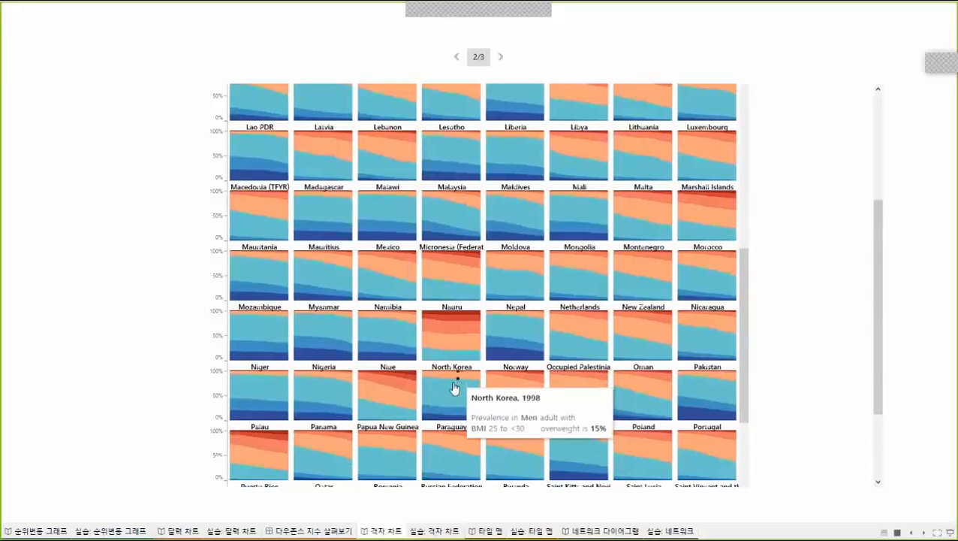
left_click_drag(743, 363, 747, 451)
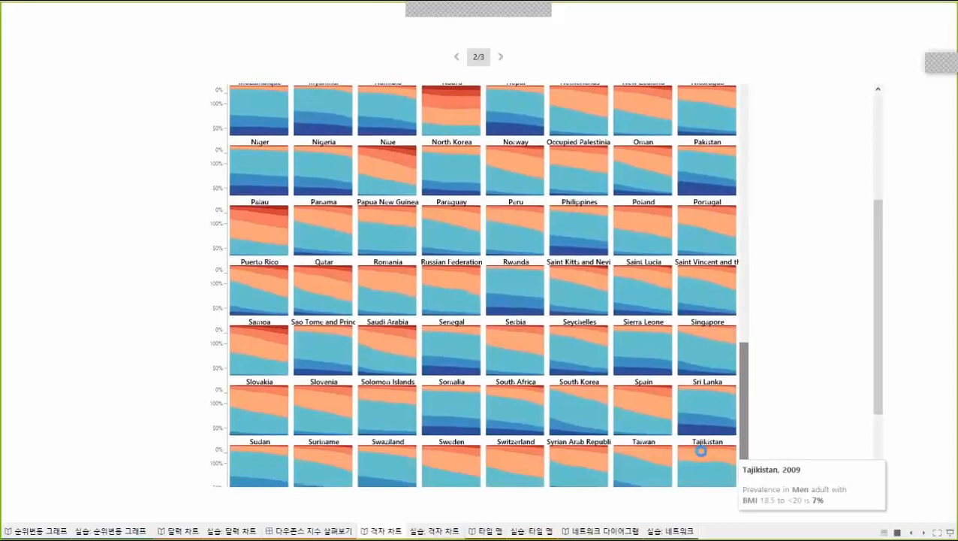
scroll(582, 406, "down", 1)
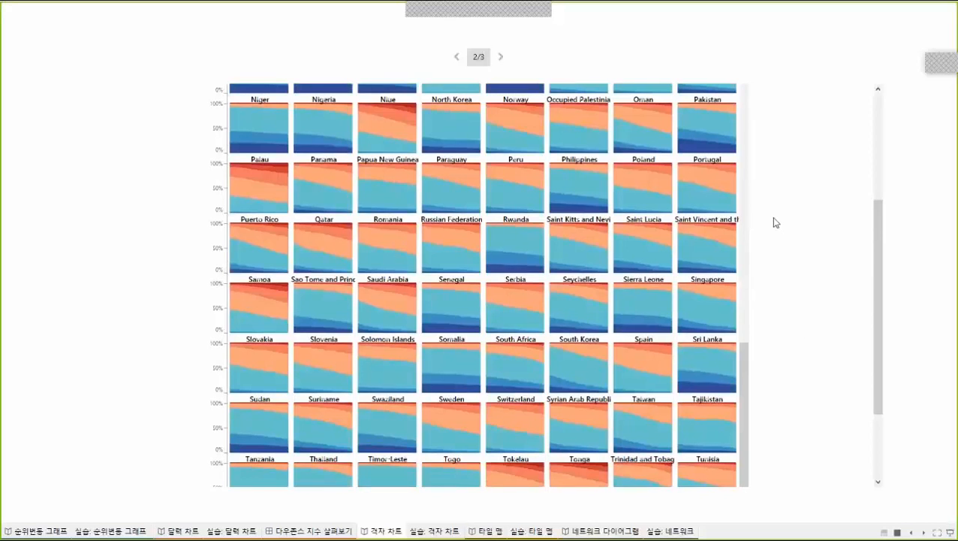
left_click(592, 110)
key("Escape")
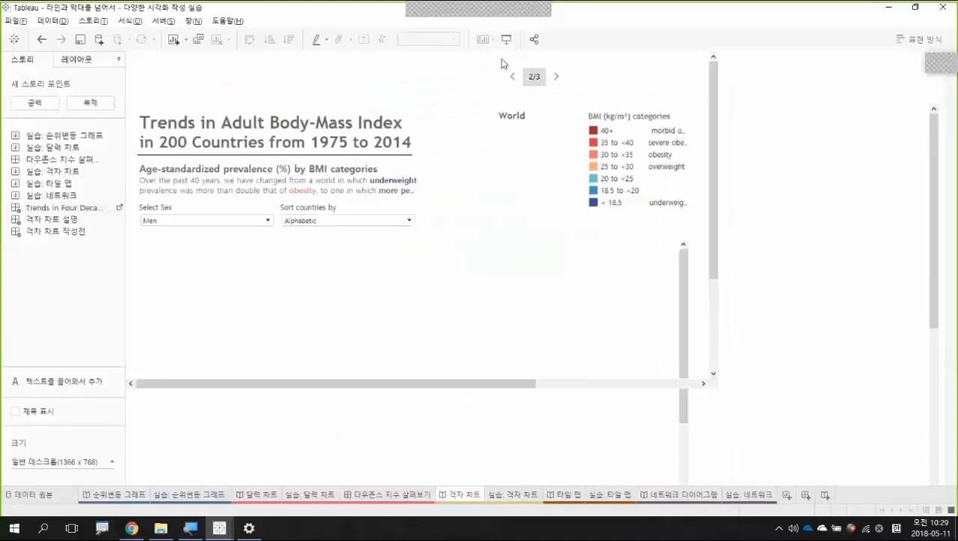
Step: Compare the 작성전 1 and 작성전 2 CO2 emissions charts on the third story point in presentation mode, returning to the editing view
left_click(558, 75)
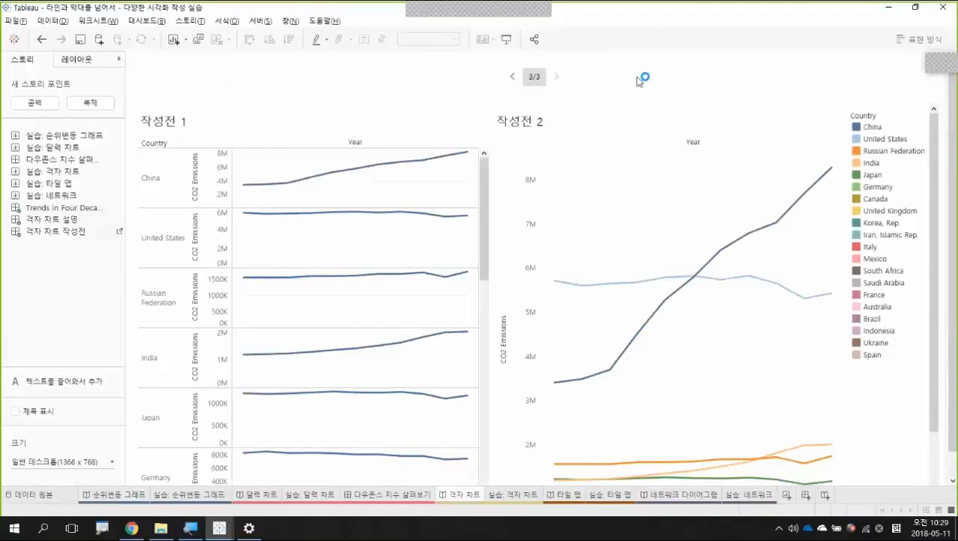
key("F7")
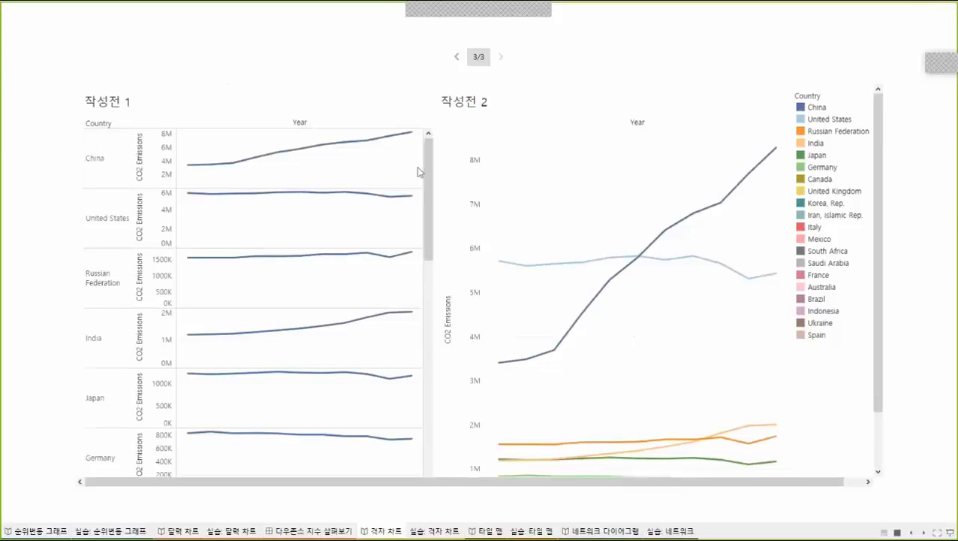
left_click_drag(430, 155, 421, 132)
left_click_drag(428, 159, 429, 443)
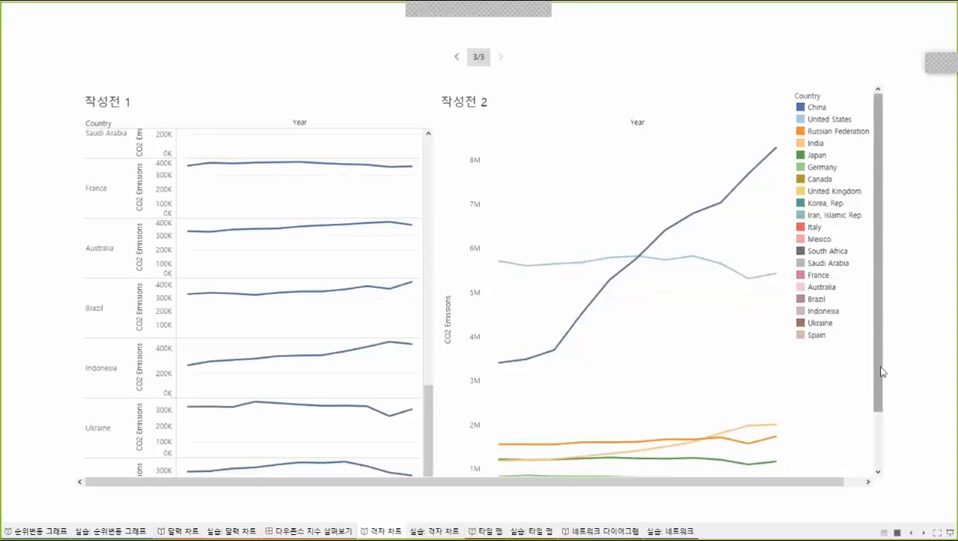
scroll(877, 301, "down", 3)
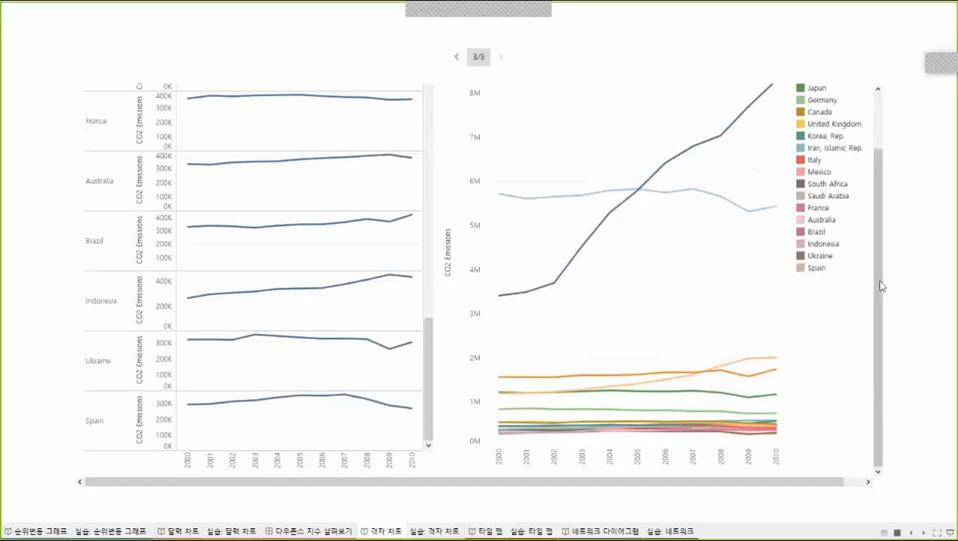
key("Escape")
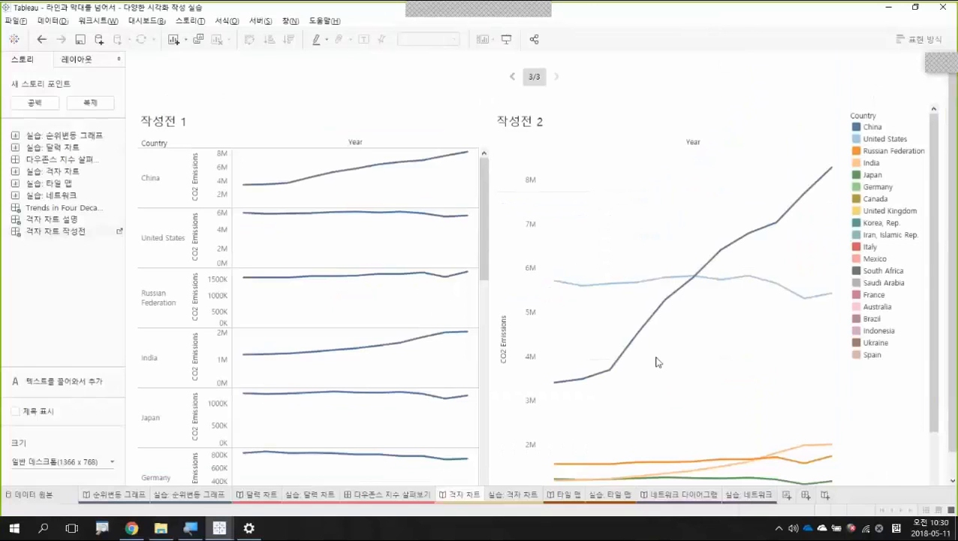
Step: Go to the 실습: 격자 차트 worksheet and enlarge the parameter list so that all its parameters fit
left_click(514, 494)
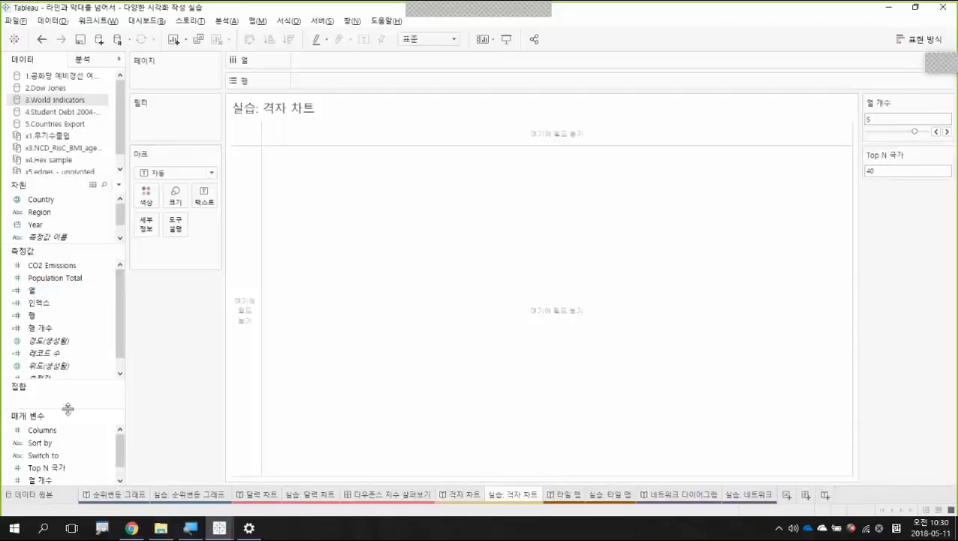
left_click_drag(68, 409, 75, 391)
left_click(73, 448)
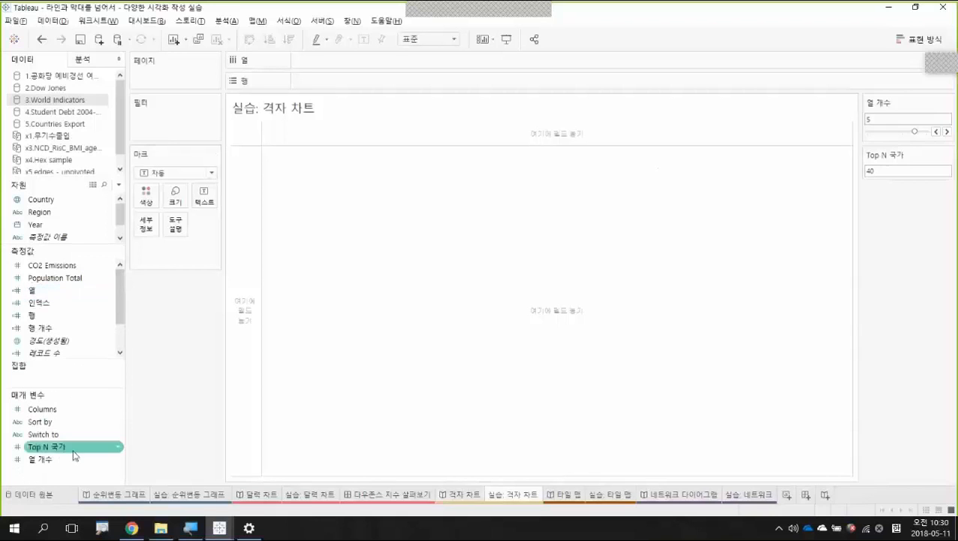
left_click(75, 458)
left_click(59, 474)
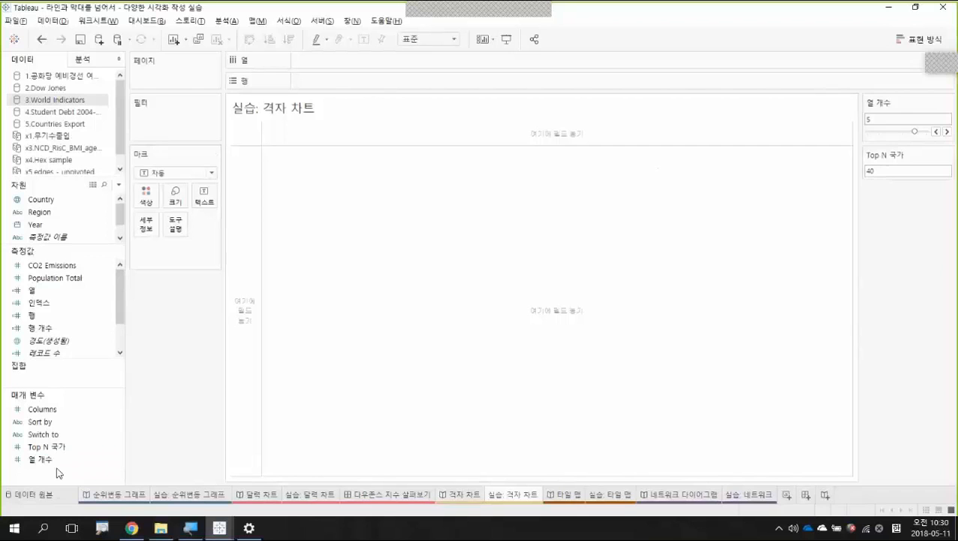
Step: Review the settings of the 열 개수 parameter and close them without changes
left_click(45, 447)
right_click(45, 459)
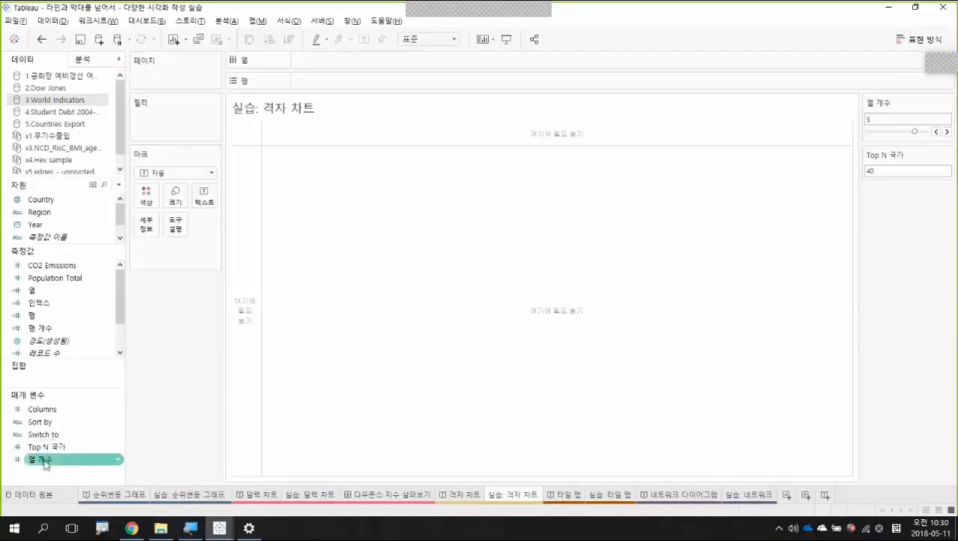
left_click(88, 314)
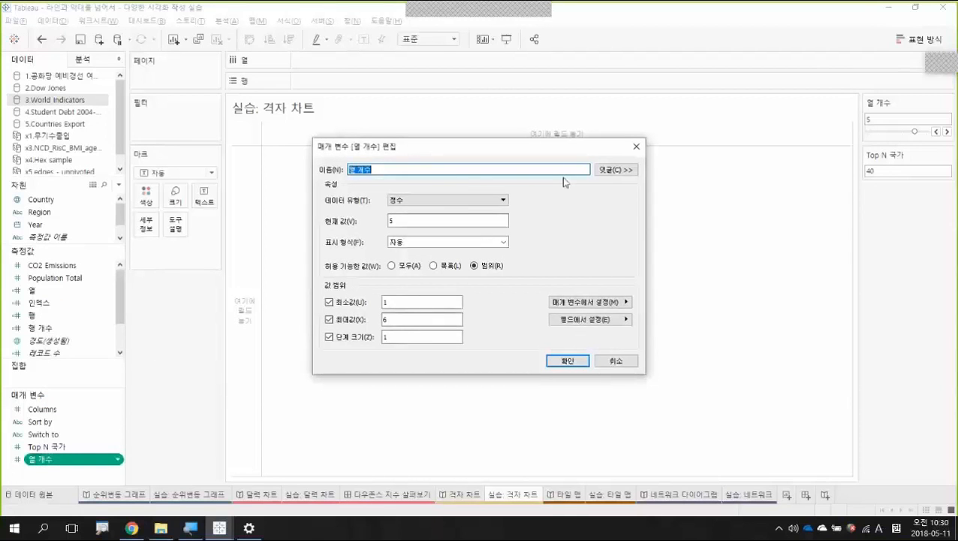
left_click(635, 146)
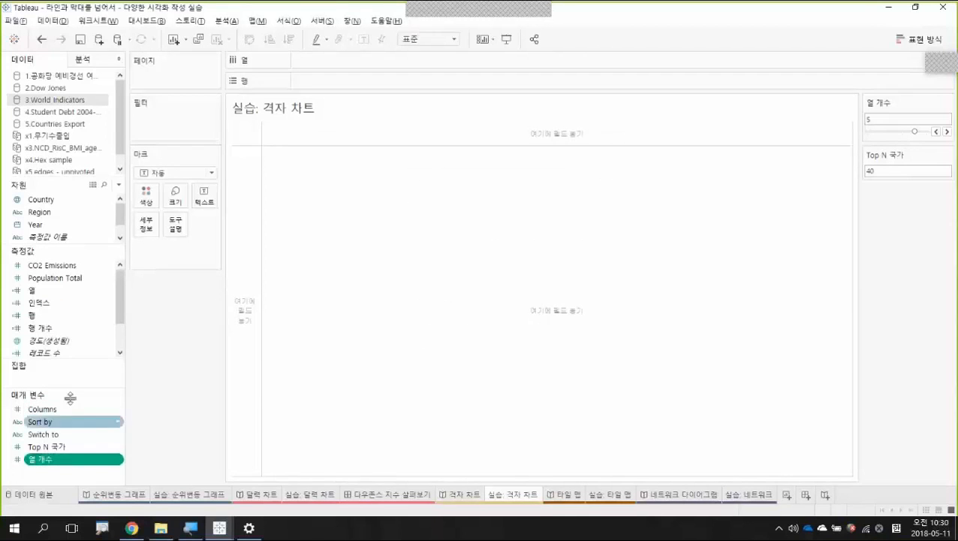
Step: Examine the formulas of the 열 and 인덱스 calculated fields, enlarging the formula text
right_click(72, 297)
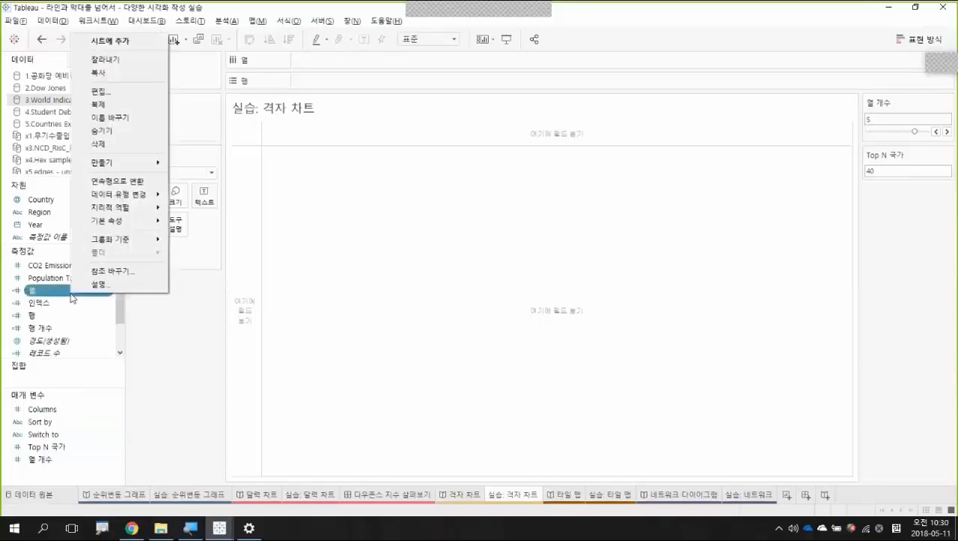
left_click(117, 101)
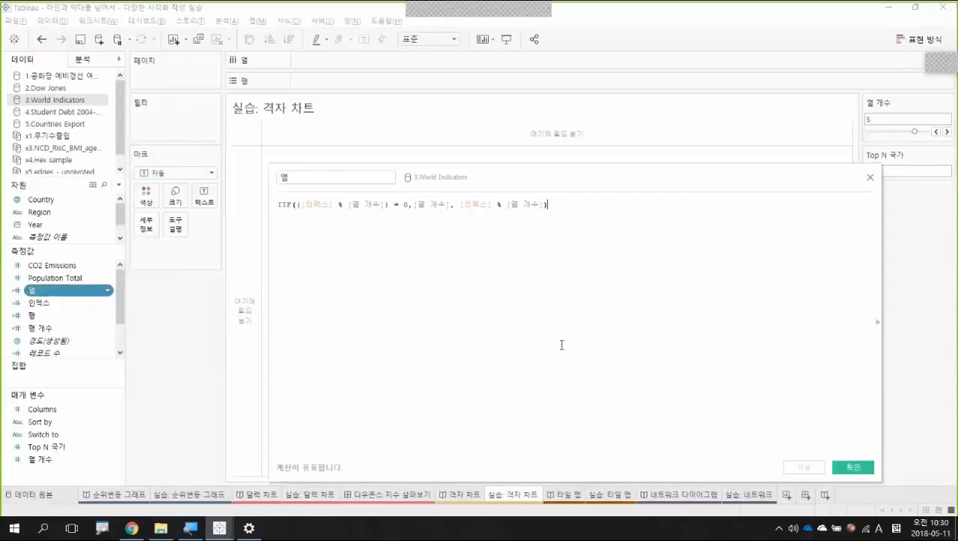
scroll(451, 312, "up", 3)
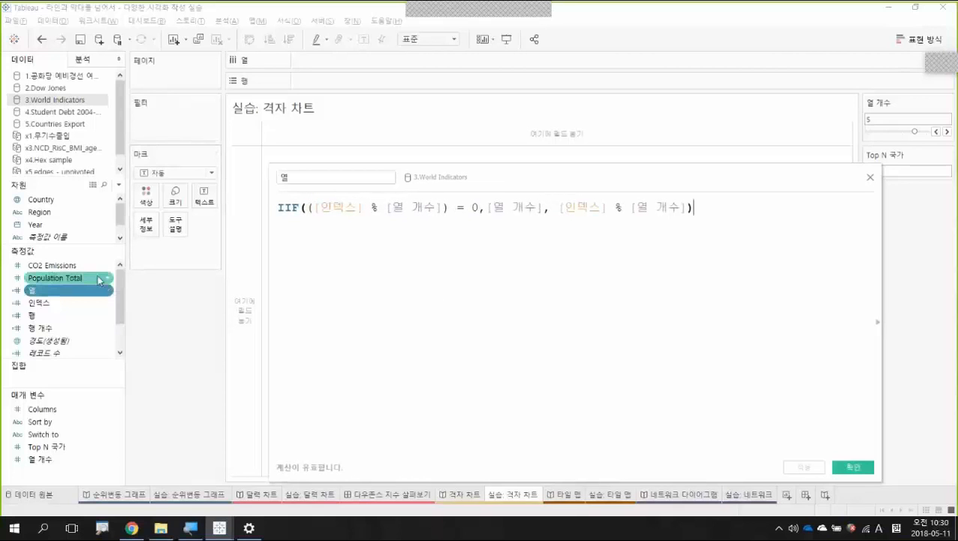
right_click(82, 308)
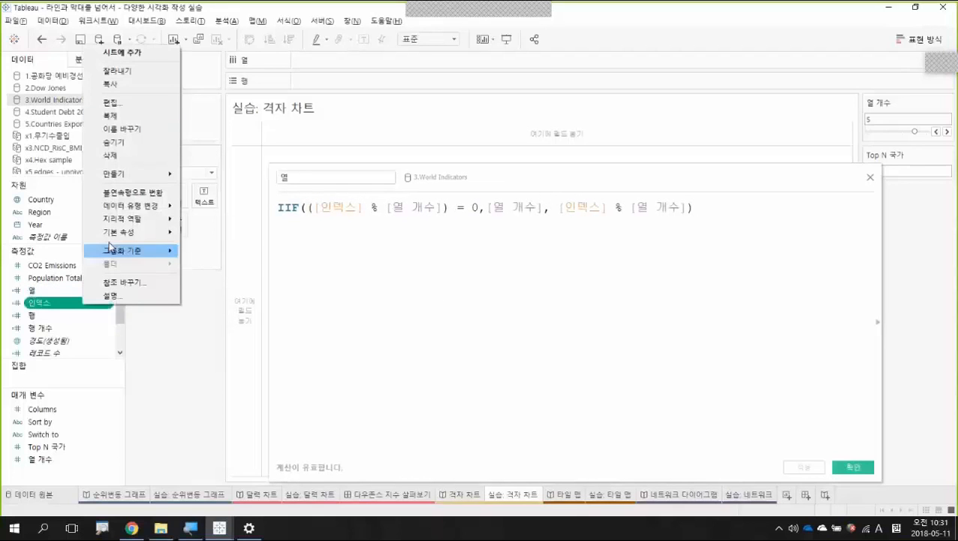
left_click(132, 101)
scroll(494, 315, "up", 3)
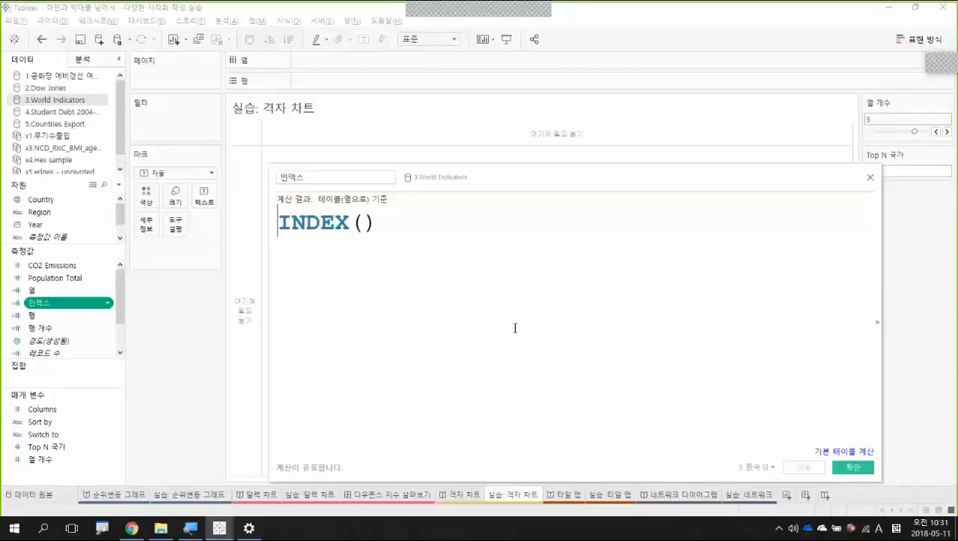
Step: Reopen the 열 calculated field, move and widen the editor to read its whole IIF formula, and close it
left_click(96, 290)
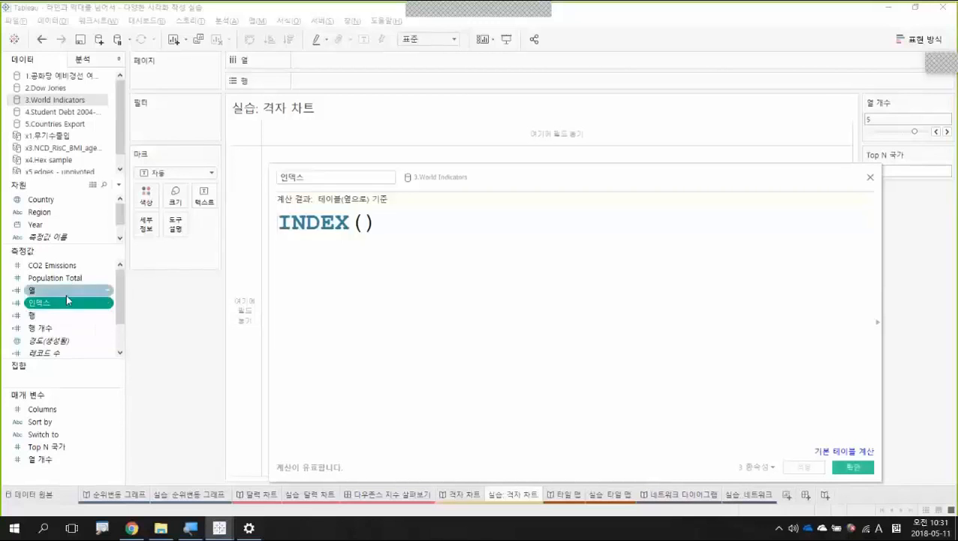
right_click(66, 293)
left_click(121, 92)
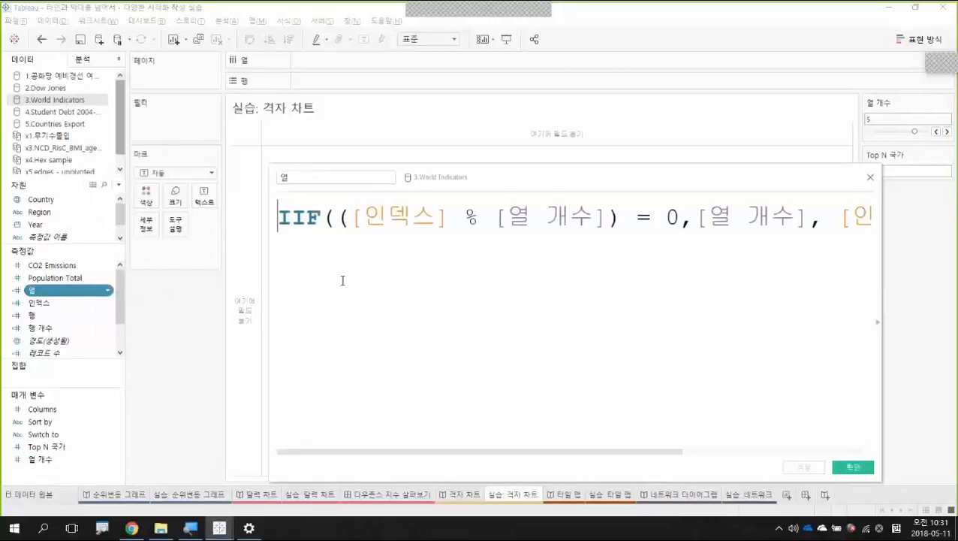
left_click_drag(635, 171, 465, 104)
left_click_drag(712, 197, 920, 180)
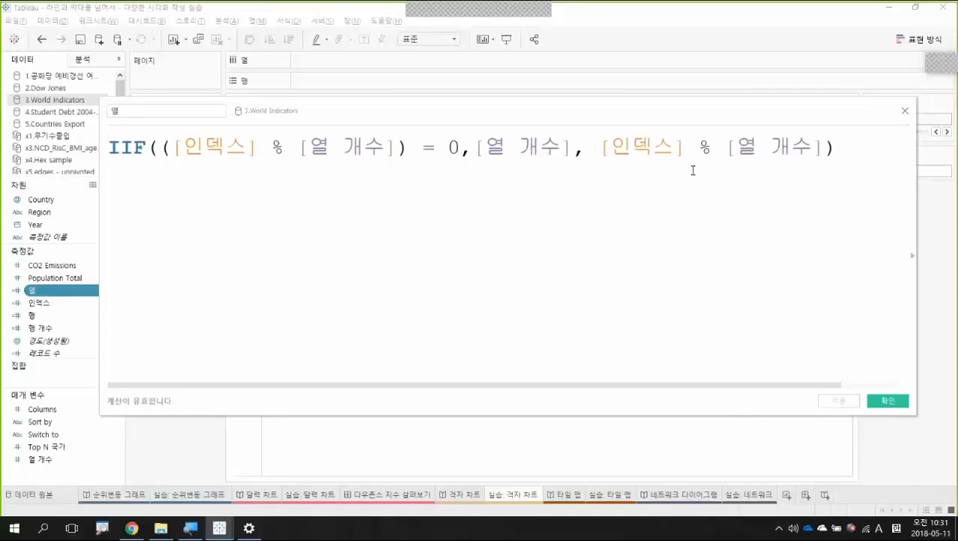
left_click(903, 111)
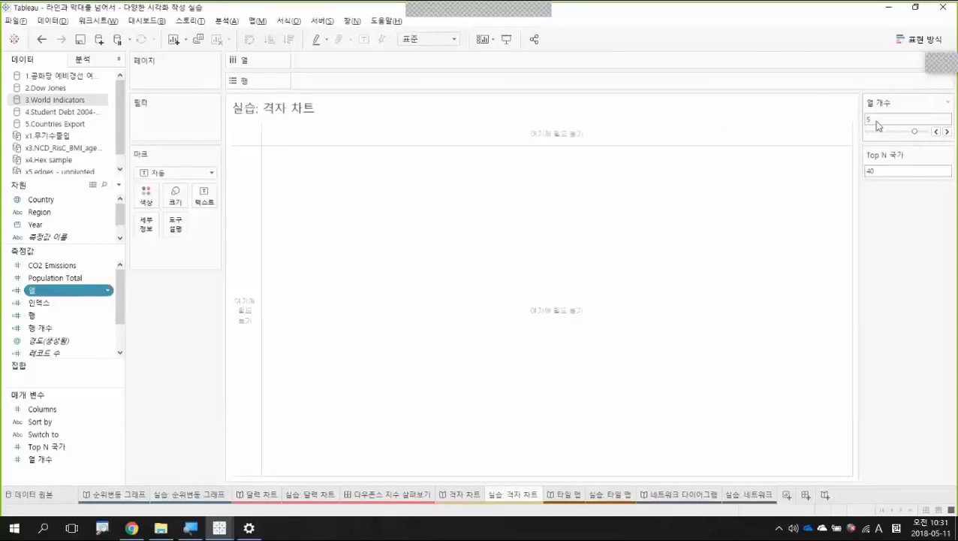
Step: Open the 행 개수 calculated field to examine its formula
right_click(63, 305)
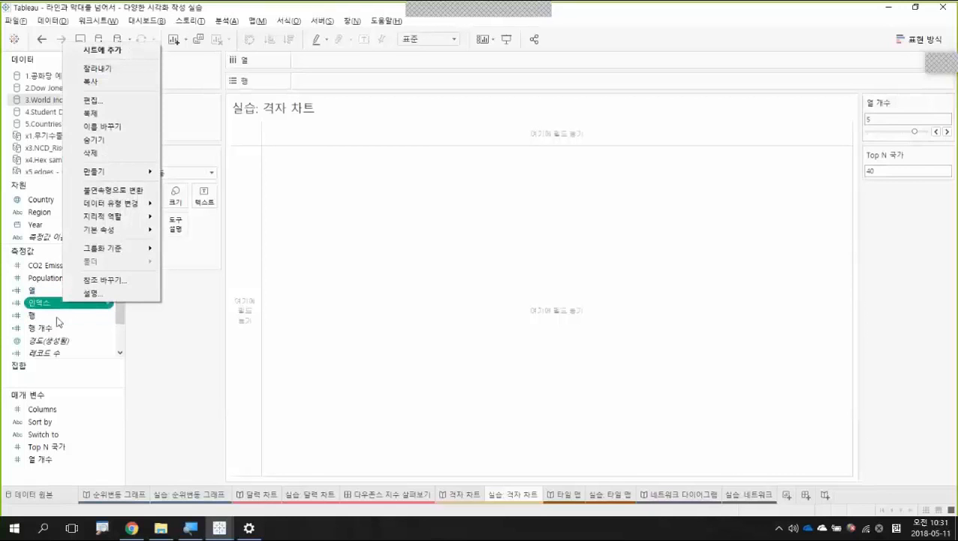
left_click(57, 322)
left_click(57, 327)
right_click(57, 327)
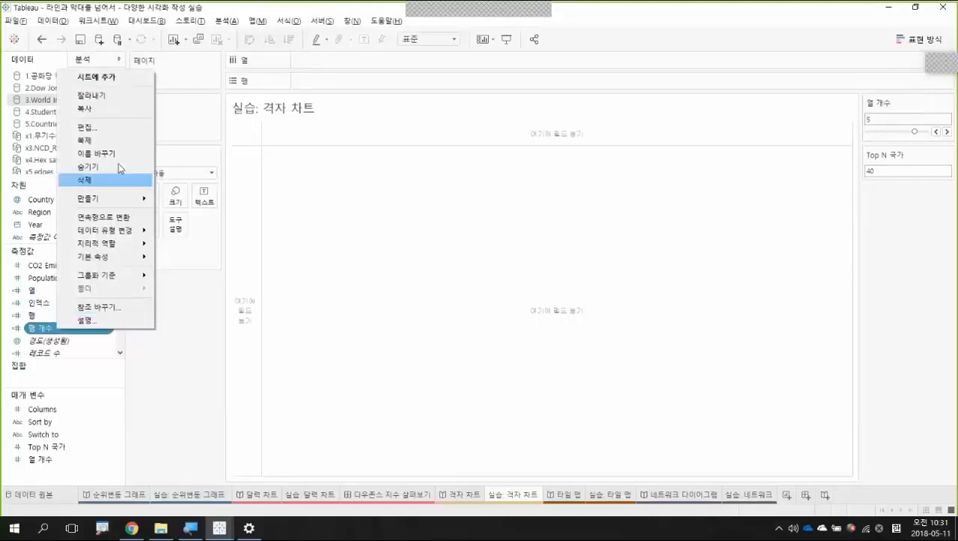
Step: Inspect the formula of the 행 개수 calculated field and close its editor without changes
left_click(87, 127)
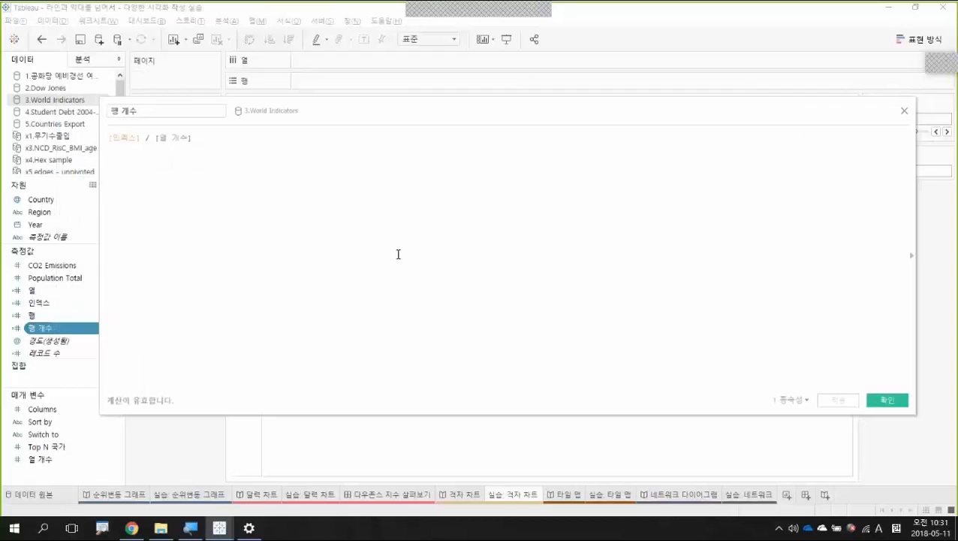
scroll(397, 253, "up", 3)
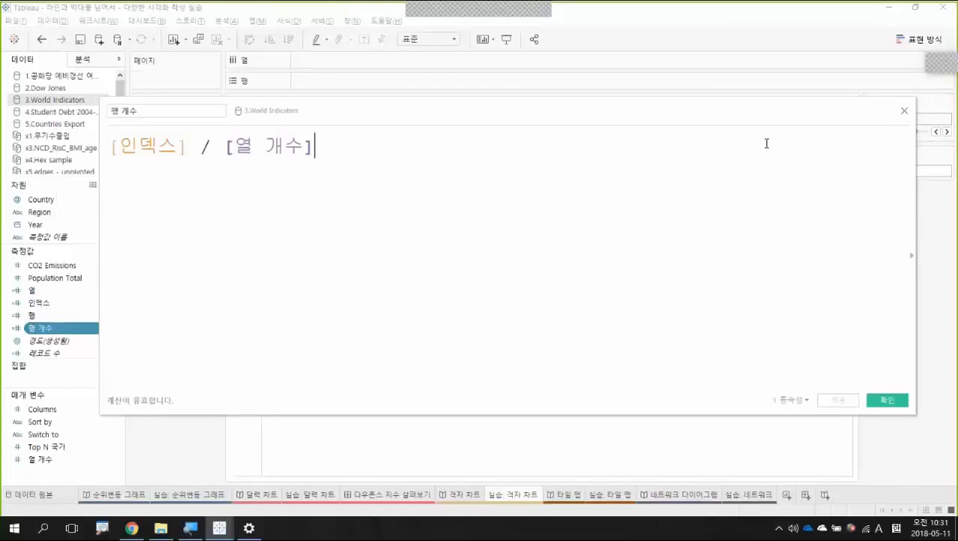
left_click(904, 111)
Step: Examine the if/else formula of the 행 calculated field, focusing on its first [행 개수] reference, and close the editor
left_click(75, 319)
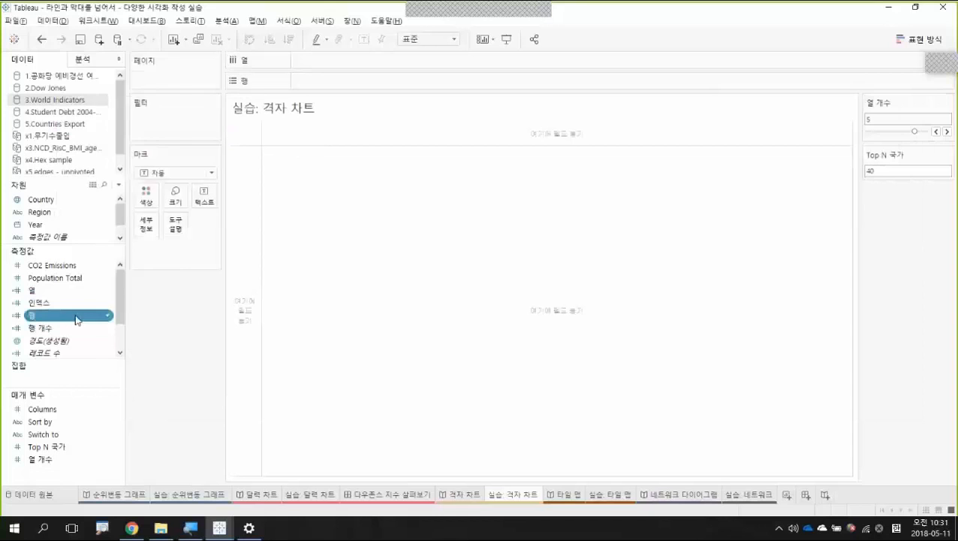
right_click(75, 320)
left_click(135, 113)
scroll(477, 231, "up", 4, "ctrl")
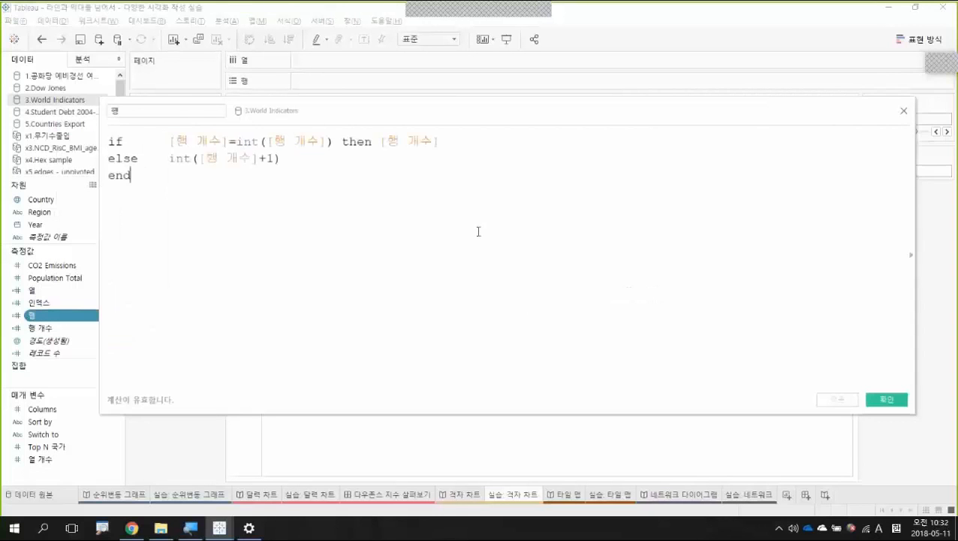
left_click(513, 237)
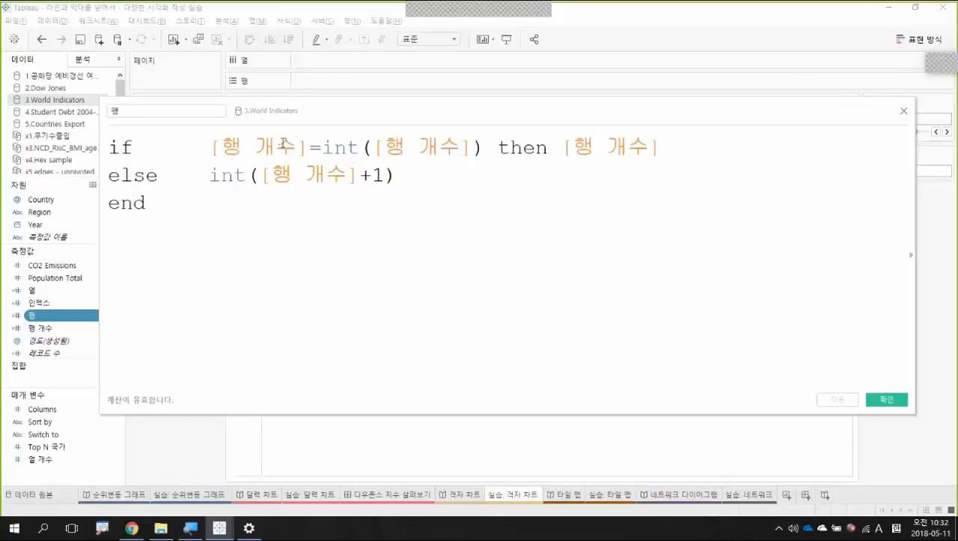
left_click_drag(215, 148, 309, 148)
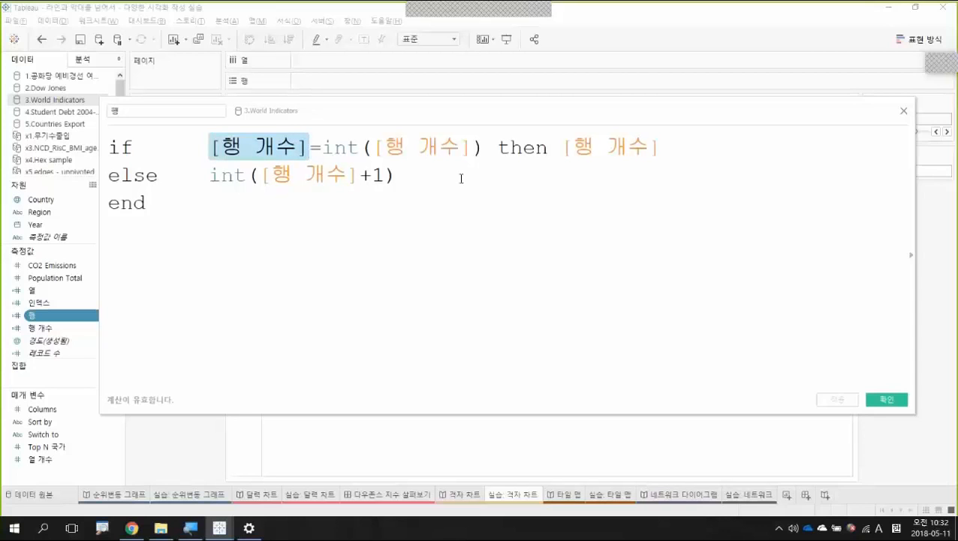
left_click(901, 116)
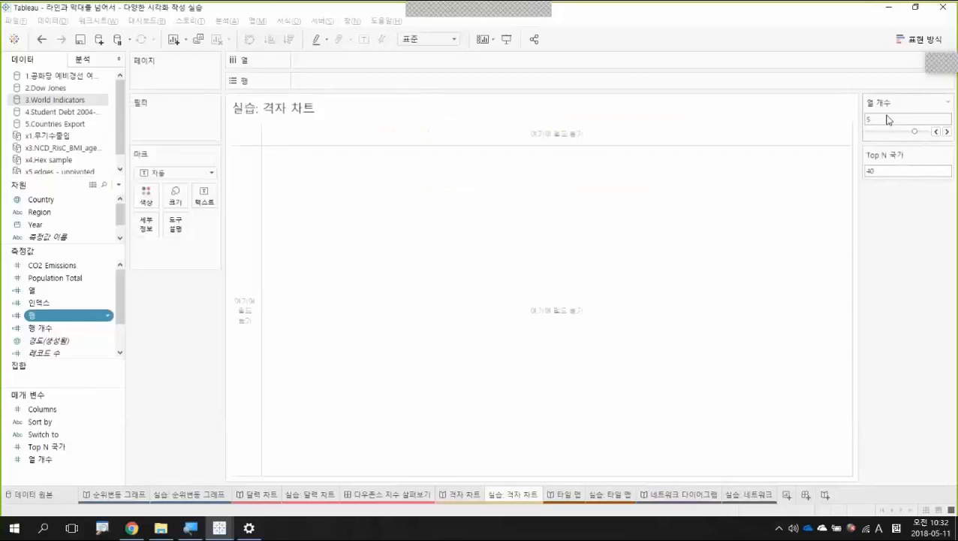
left_click(85, 292)
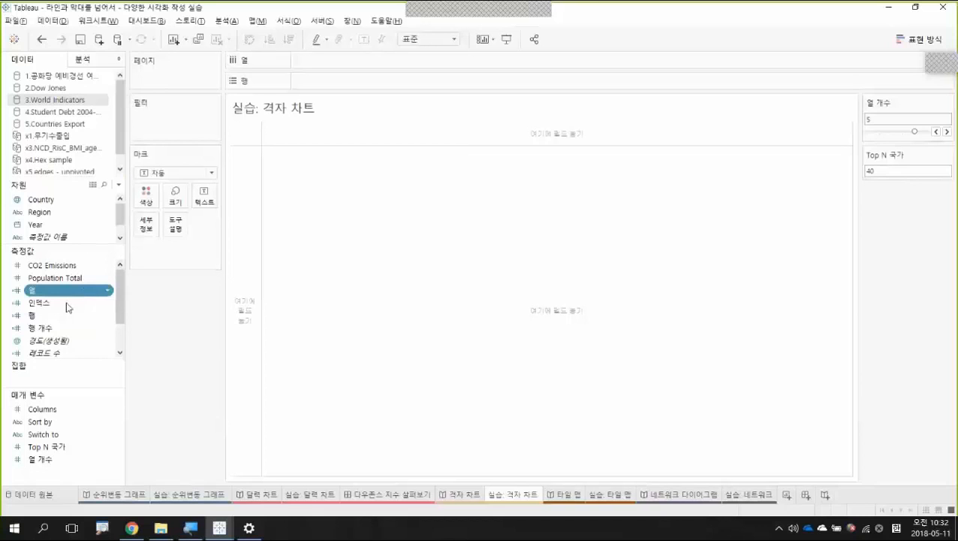
scroll(120, 300, "down", 1)
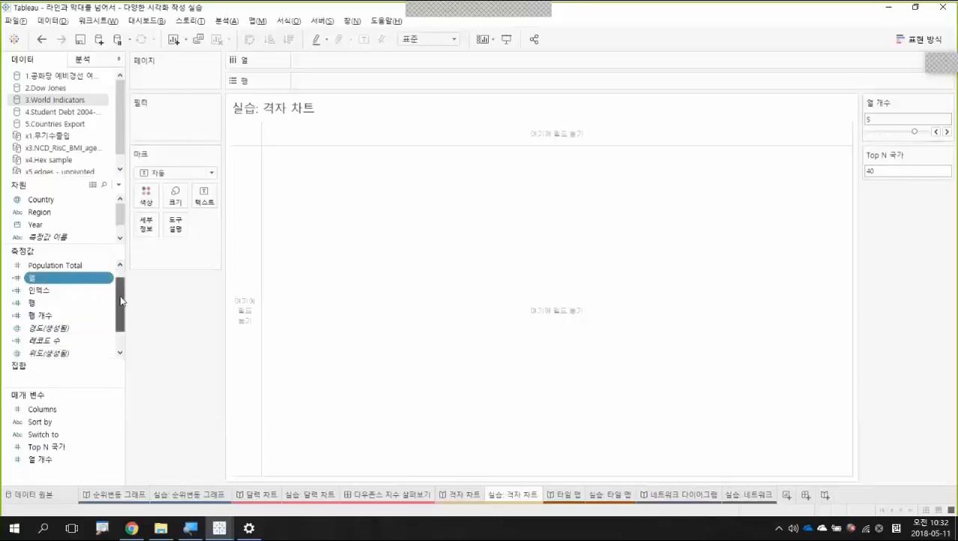
scroll(120, 300, "up", 1)
left_click(112, 277, "ctrl")
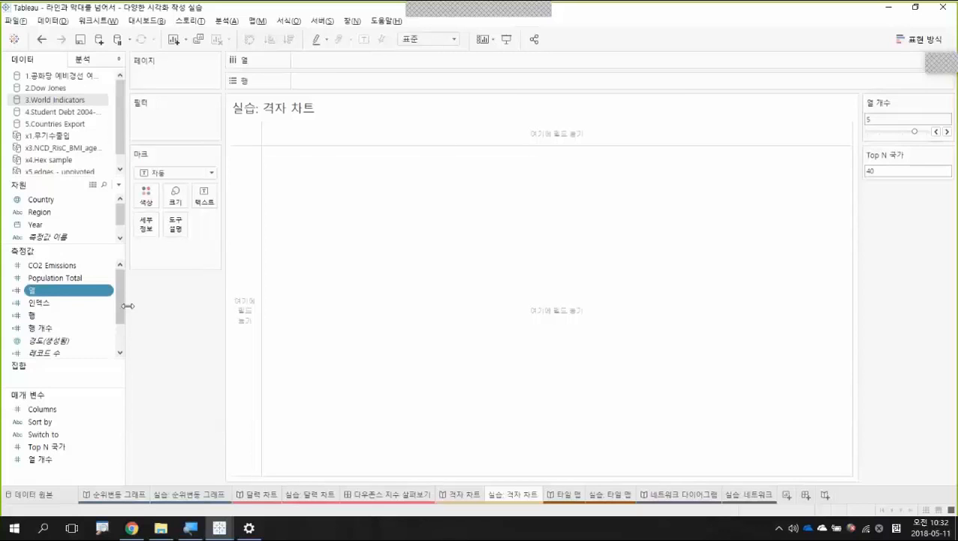
Step: Add Country as a detail on the marks and remove the generated longitude and latitude fields from columns and rows
left_click(75, 203)
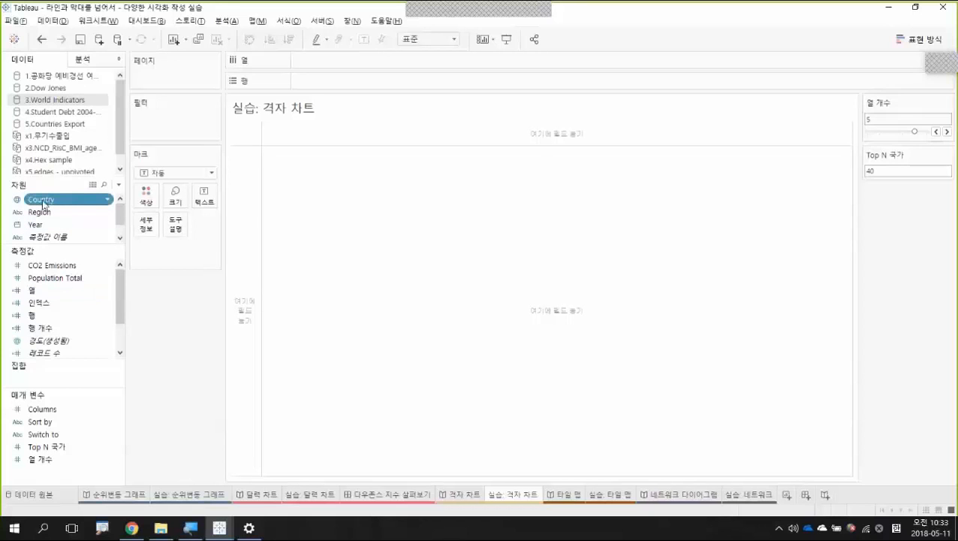
mouse_move(42, 205)
left_mouse_down()
mouse_move(106, 237)
mouse_move(144, 233)
left_mouse_up()
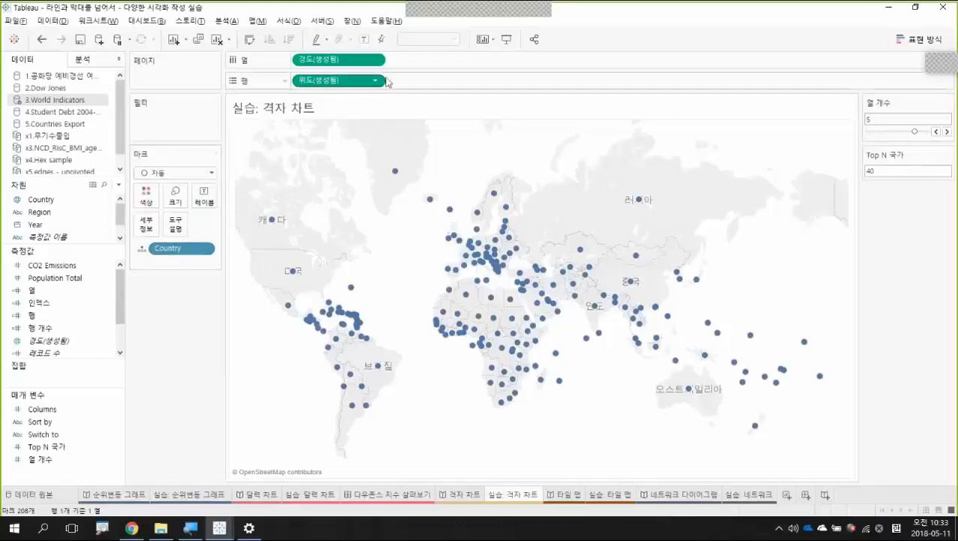
left_click(349, 66)
left_click_drag(349, 66, 318, 26)
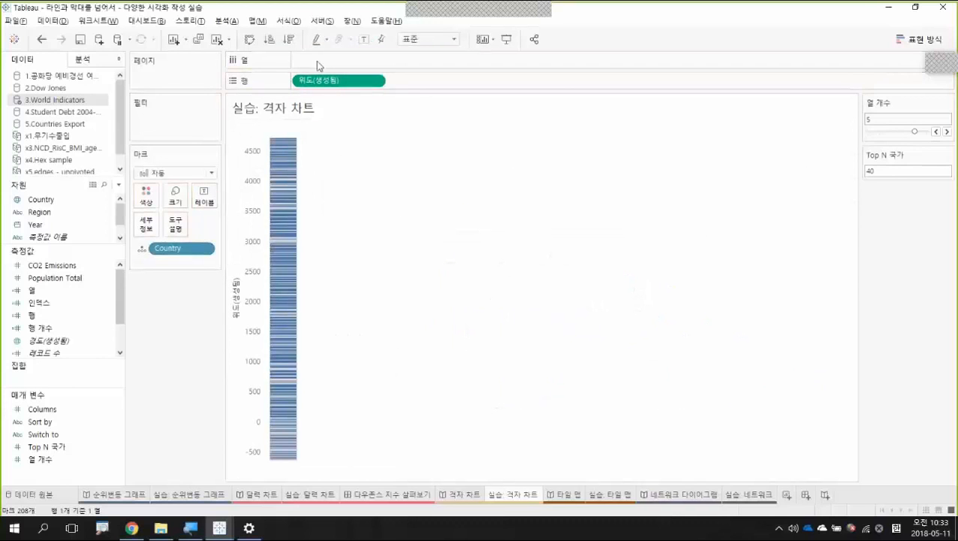
left_click_drag(368, 81, 310, 49)
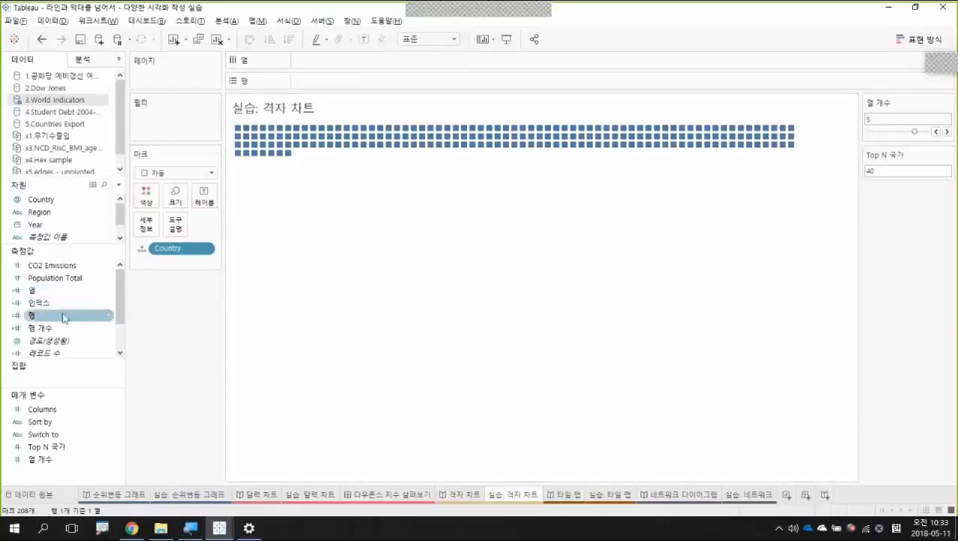
Step: Place the 열 field on columns and the 행 field on rows
left_click(52, 293)
left_click_drag(52, 298, 341, 60)
left_click_drag(45, 315, 332, 79)
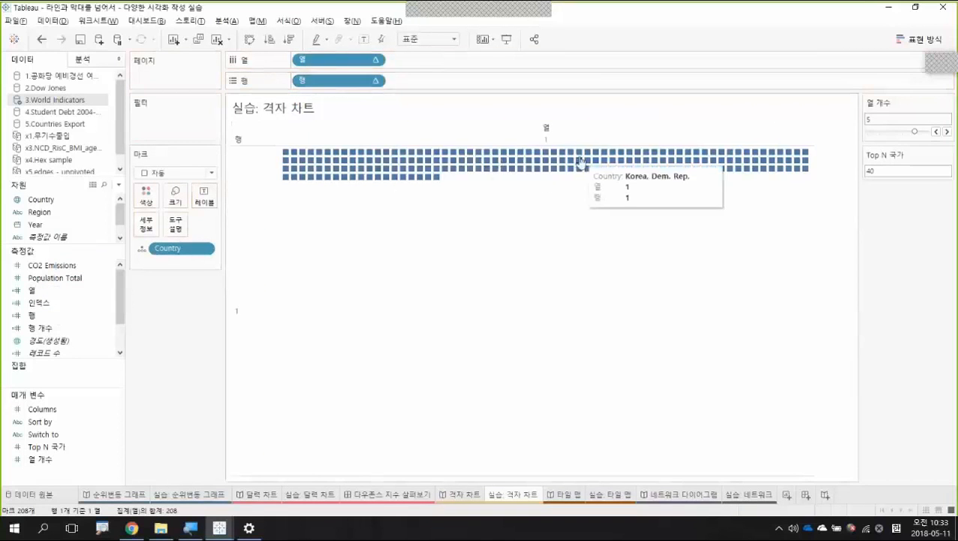
Step: Set the table calculations of both 열 and 행 to compute using Country
left_click(375, 61)
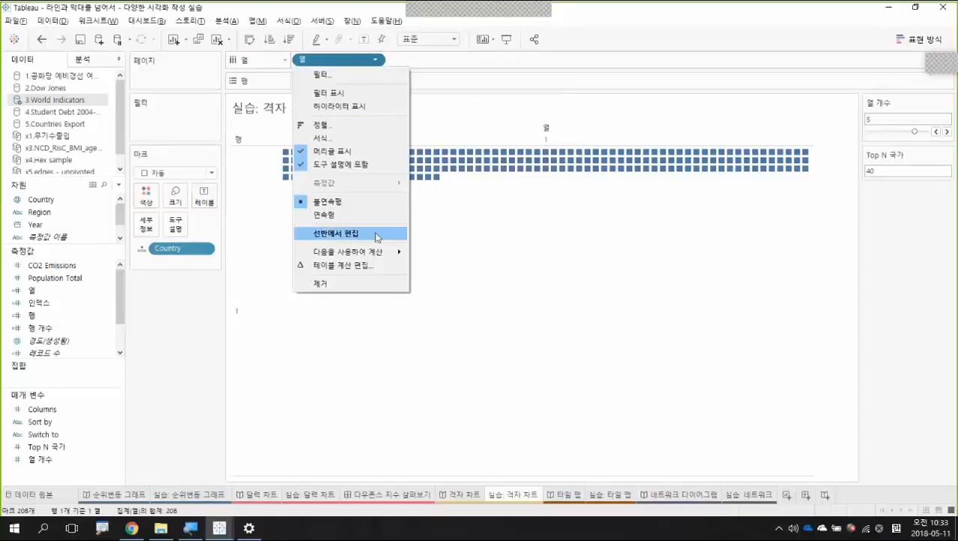
mouse_move(379, 252)
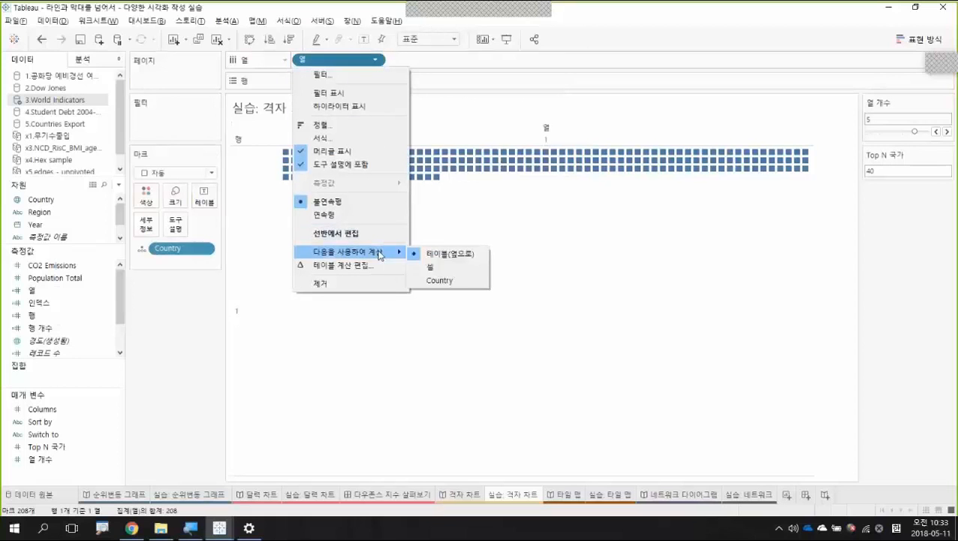
left_click(441, 280)
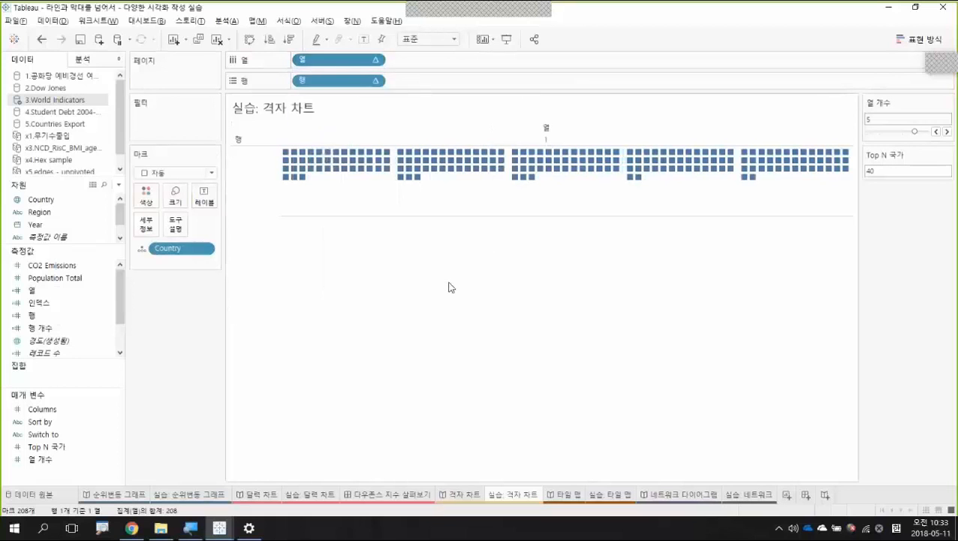
left_click(373, 82)
mouse_move(390, 272)
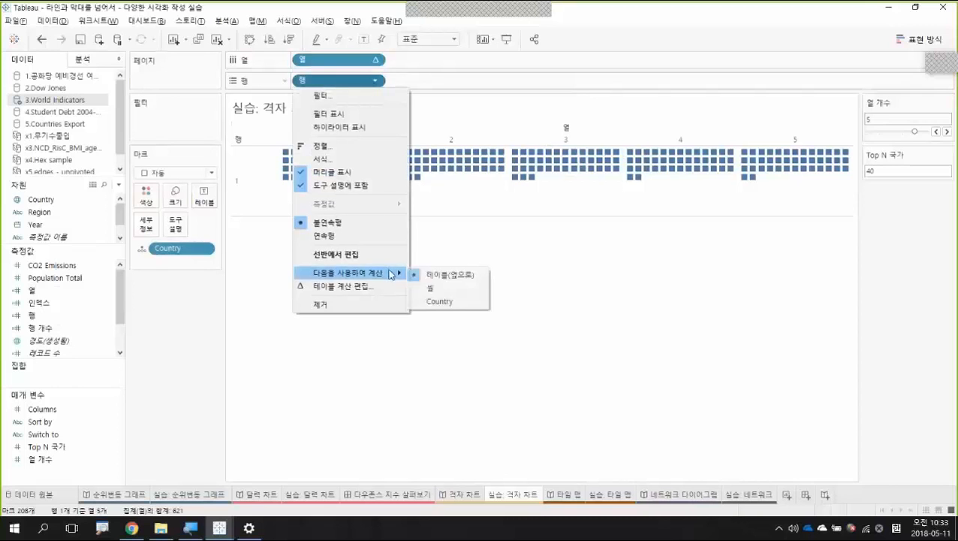
left_click(441, 299)
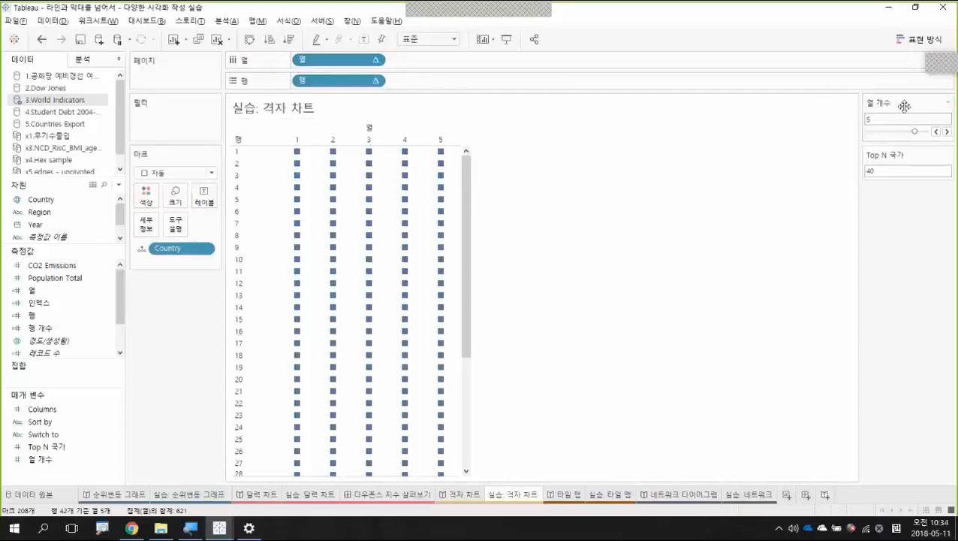
Step: Try the 열 개수 parameter at 4 and set it back to 5
left_click(935, 132)
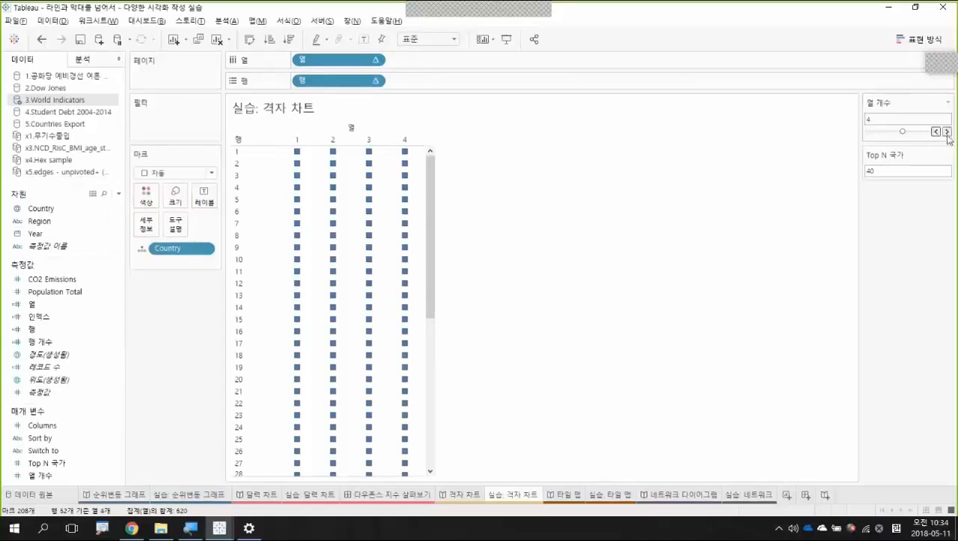
left_click(947, 131)
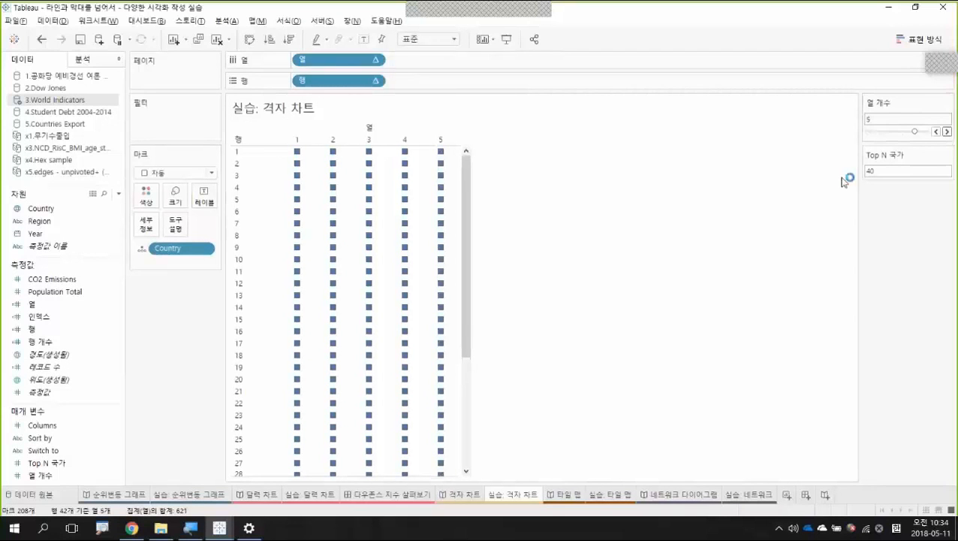
left_click_drag(466, 201, 474, 161)
Step: Filter Country by field to the top Top N 국가 parameter value, based on the sum of CO2 Emissions
left_click(53, 211)
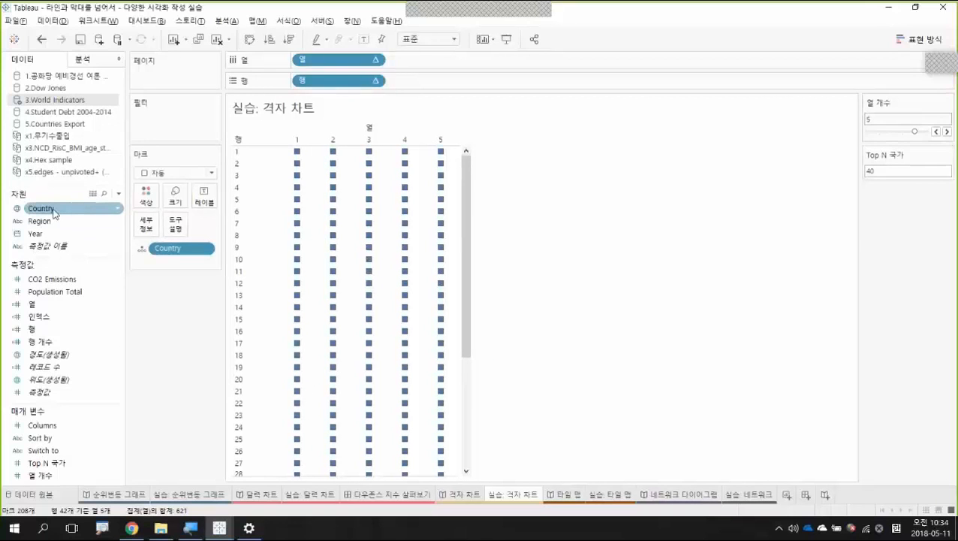
left_click_drag(53, 213, 169, 134)
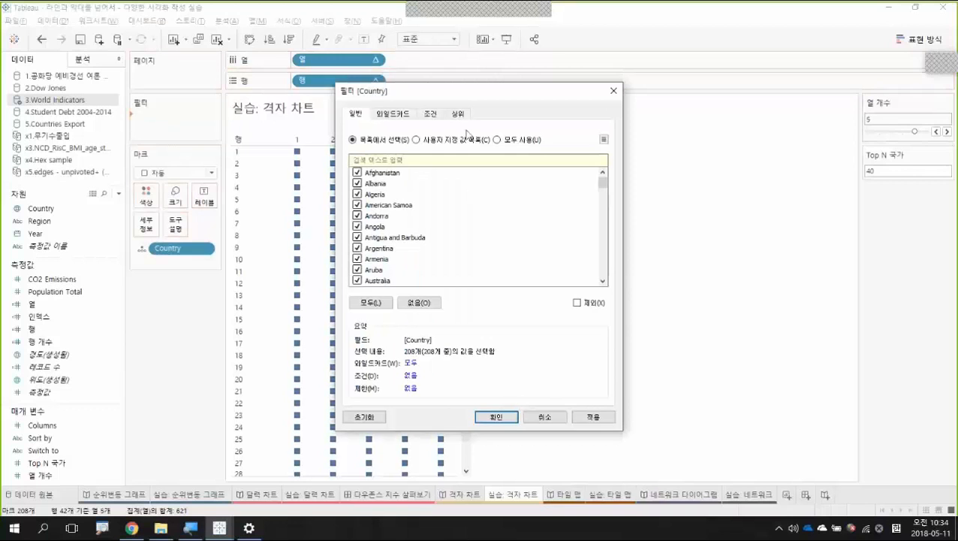
left_click(458, 114)
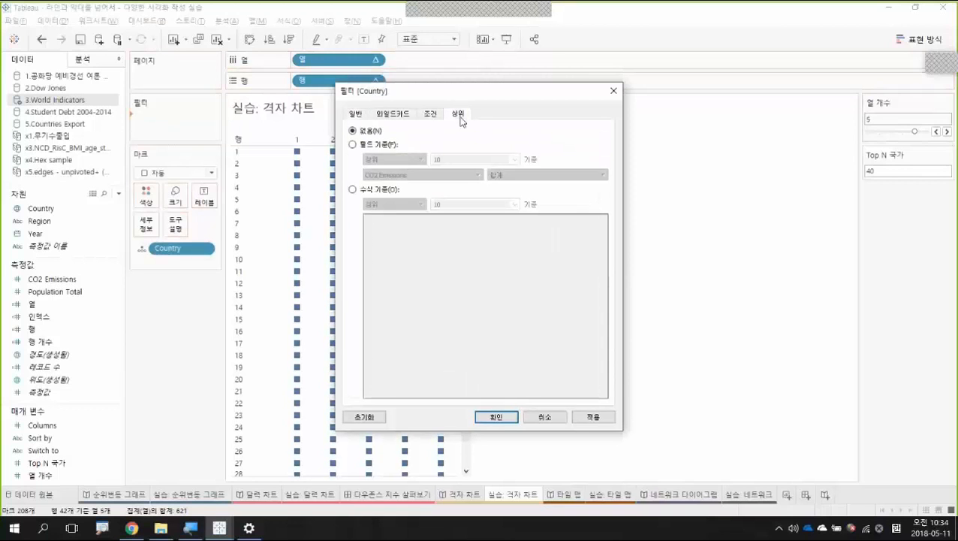
left_click(379, 148)
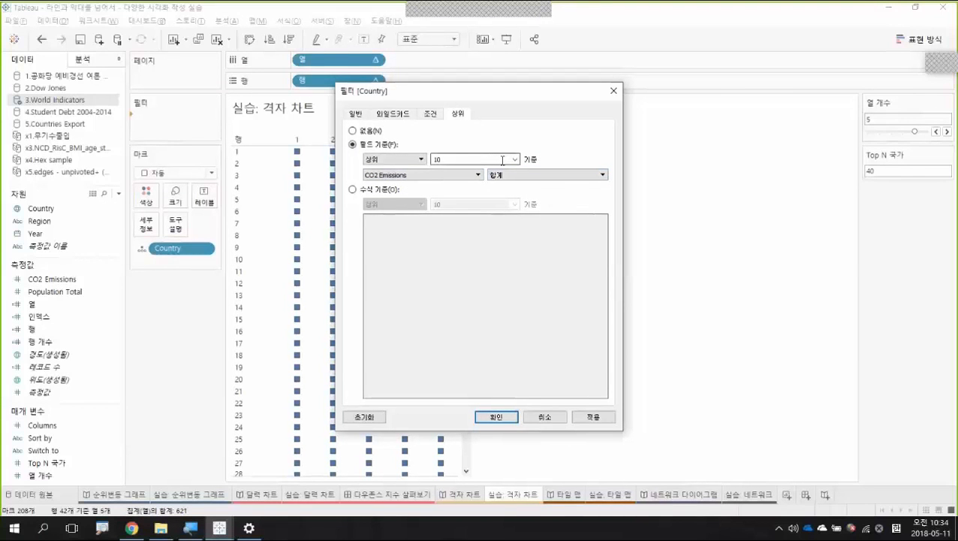
left_click(934, 170)
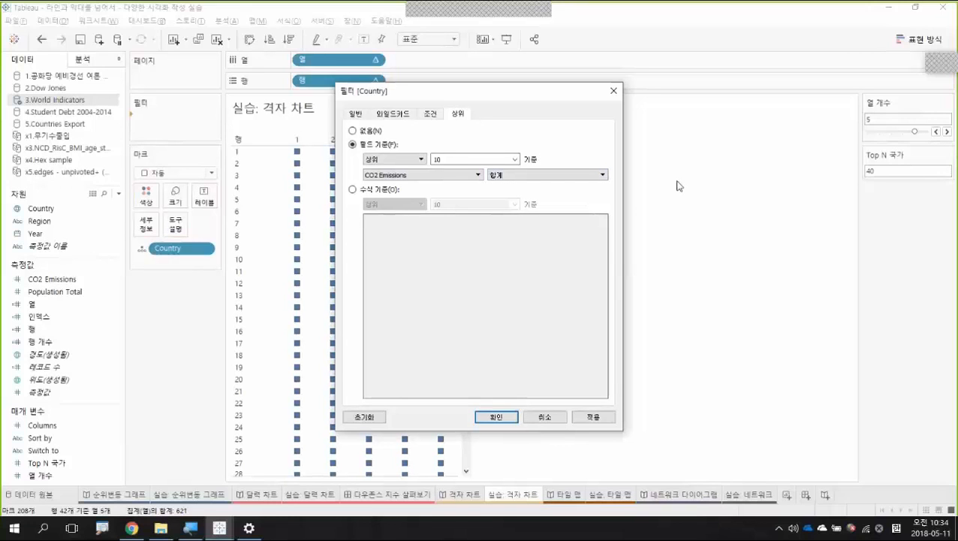
left_click(515, 160)
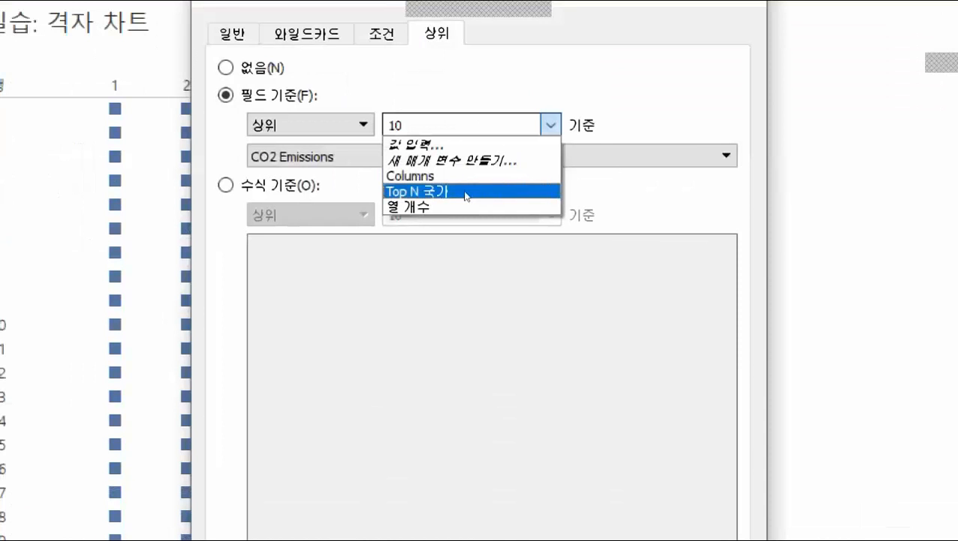
left_click(466, 193)
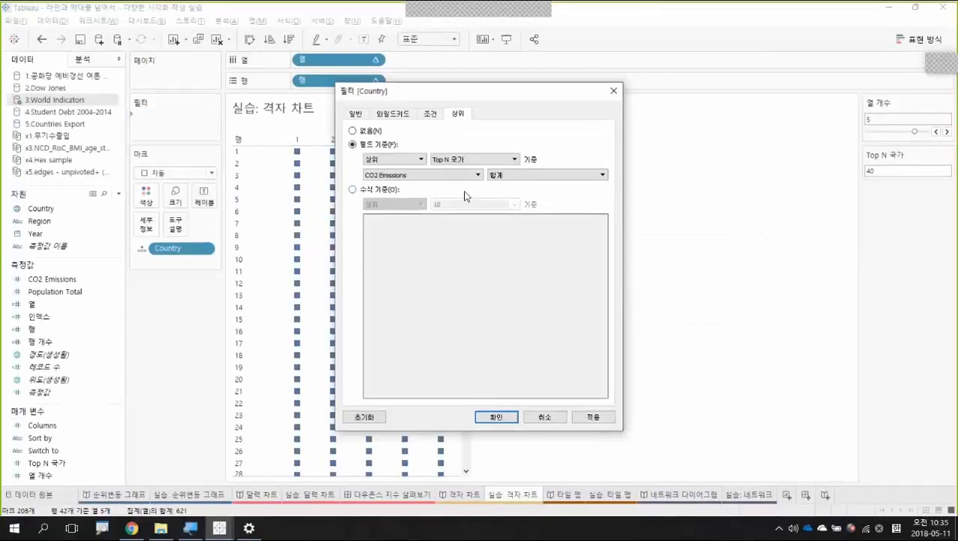
left_click(496, 417)
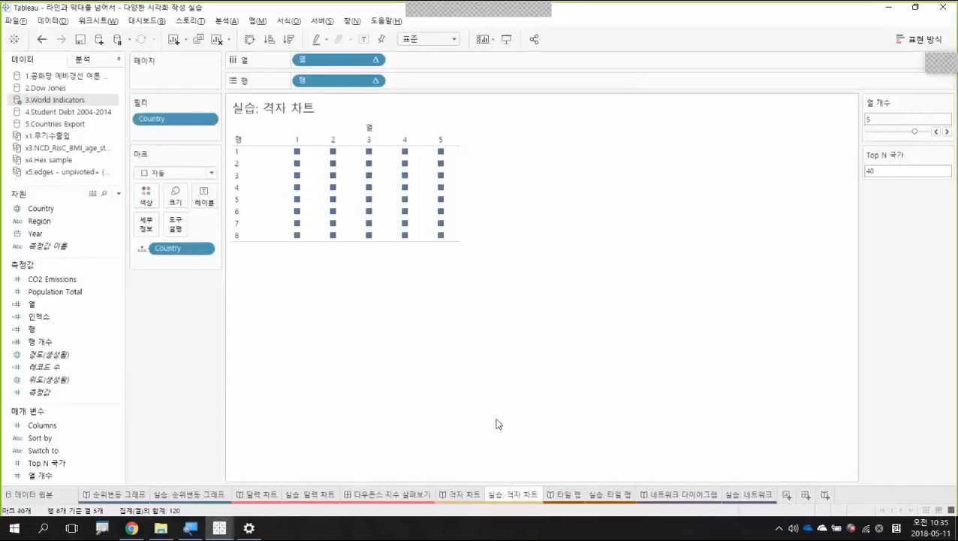
Step: Test the Top N 국가 parameter with 50 and 20, and set it back to 40
left_click(897, 174)
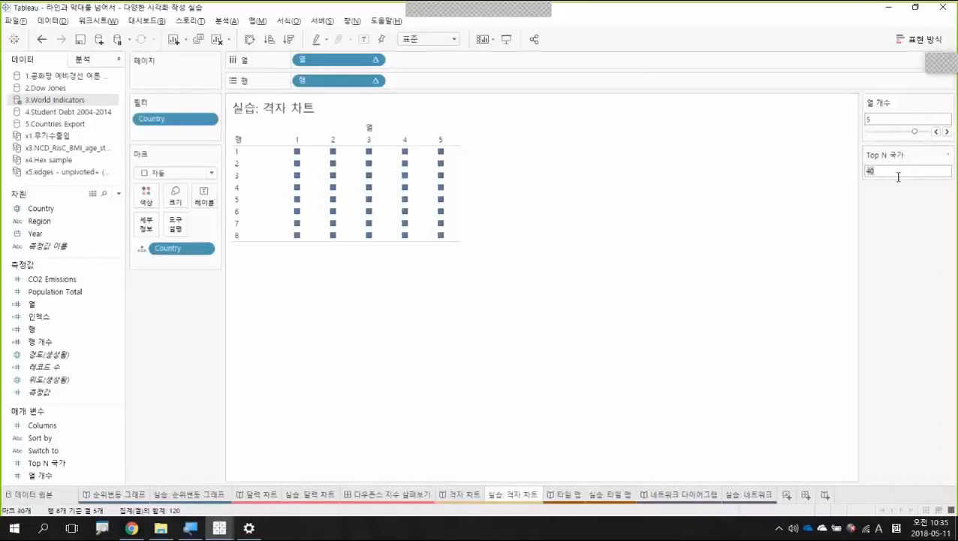
type("50")
key("Return")
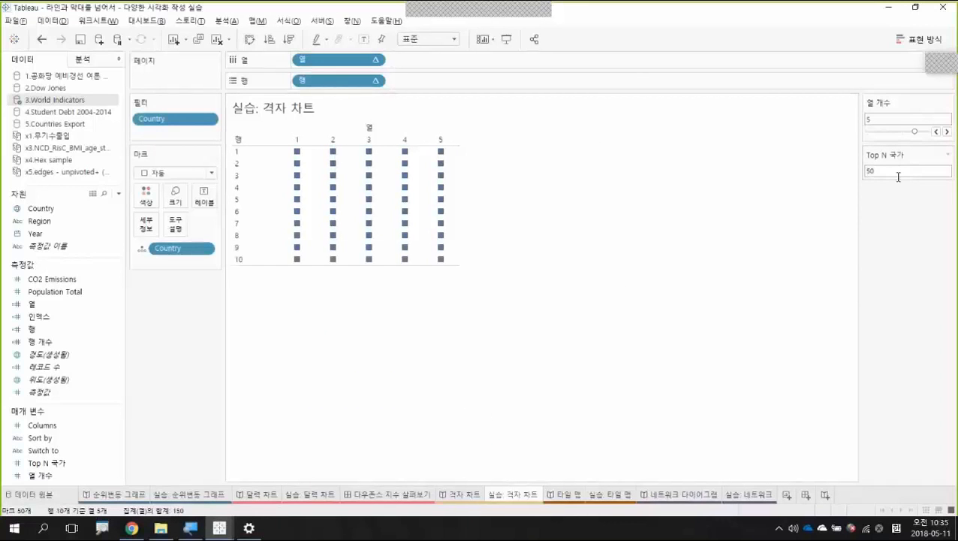
type("20")
key("Return")
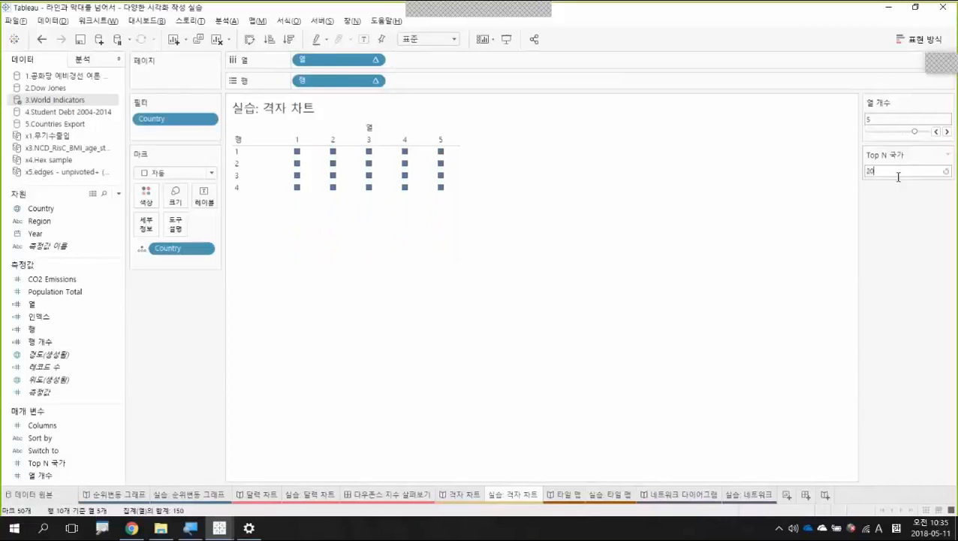
type("40")
key("Return")
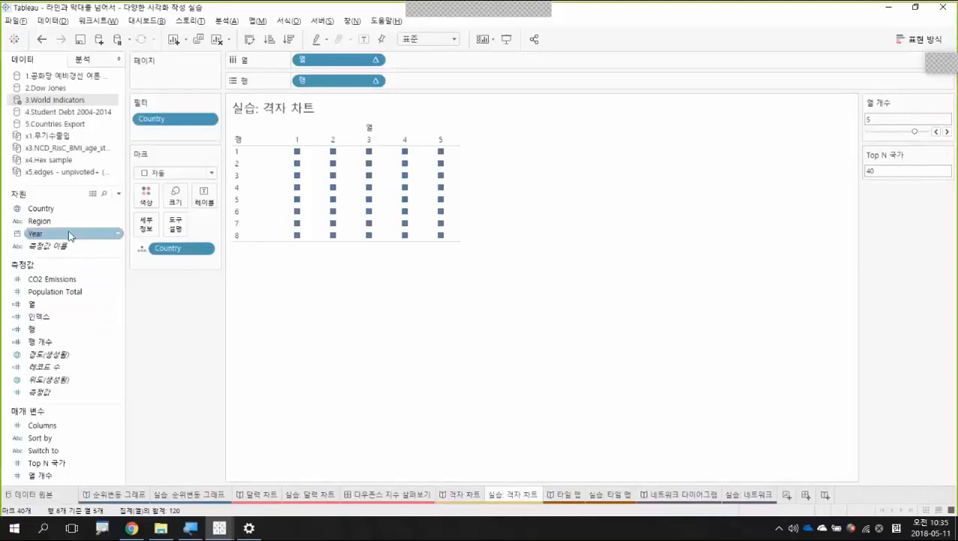
Step: Add the sum of CO2 Emissions to the rows after 행 and Year to the columns after 열
left_click(61, 282)
left_click_drag(62, 284, 444, 81)
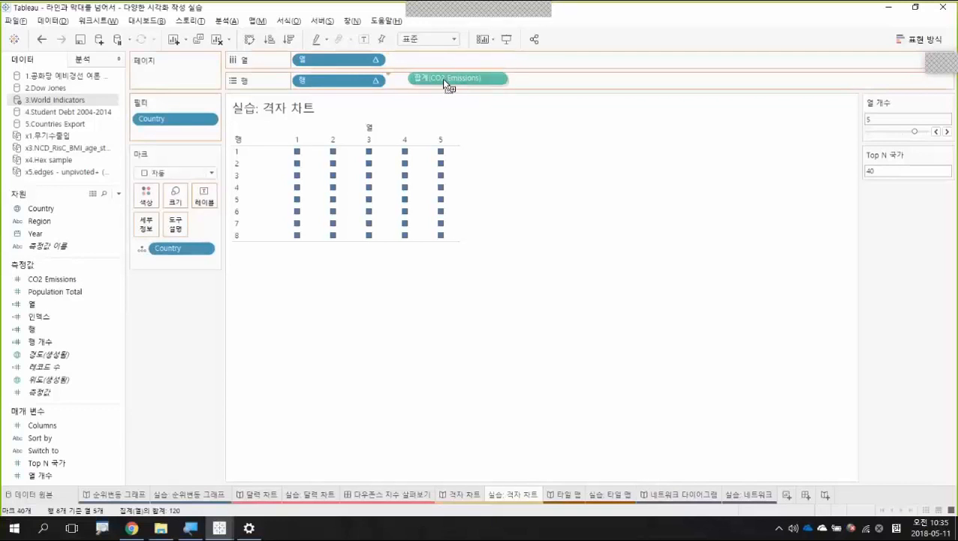
left_click_drag(444, 81, 445, 85)
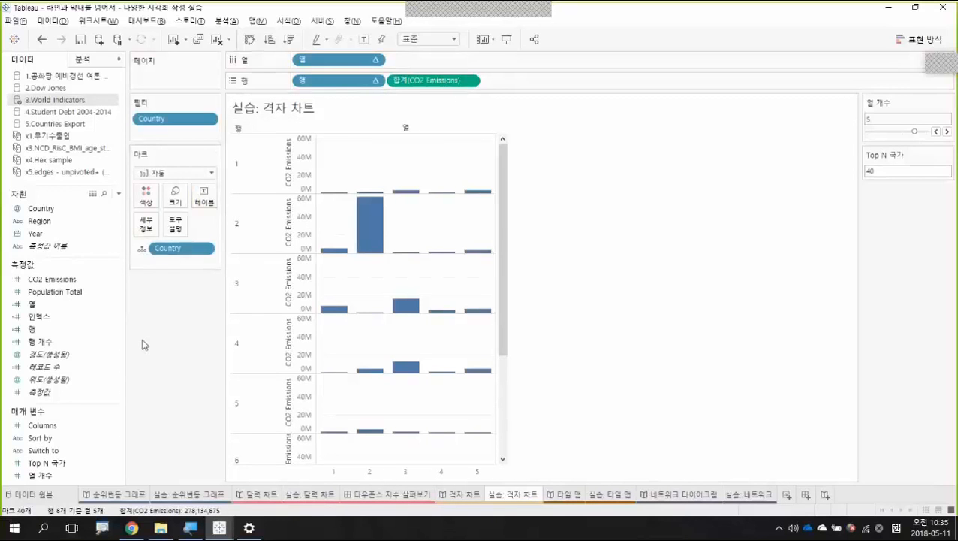
left_click_drag(51, 238, 439, 65)
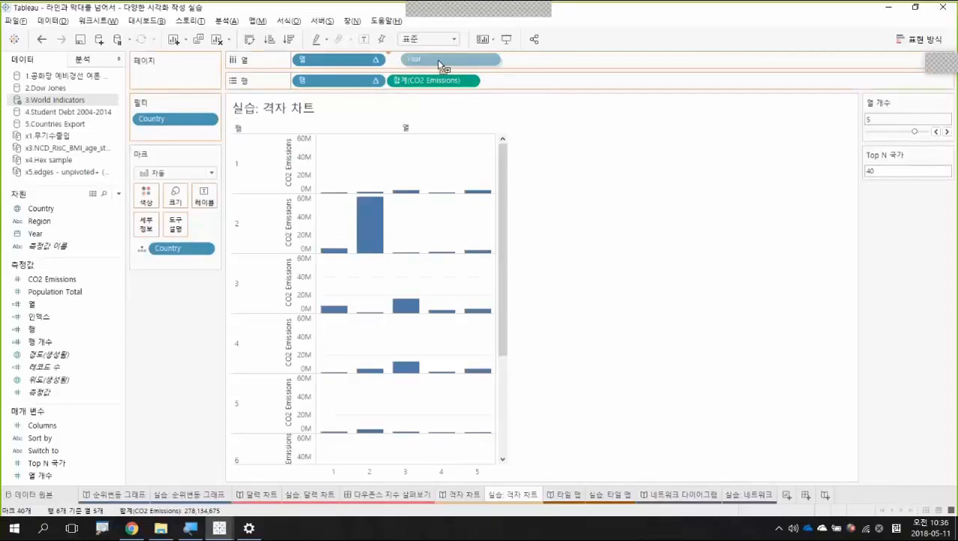
left_click_drag(440, 64, 438, 63)
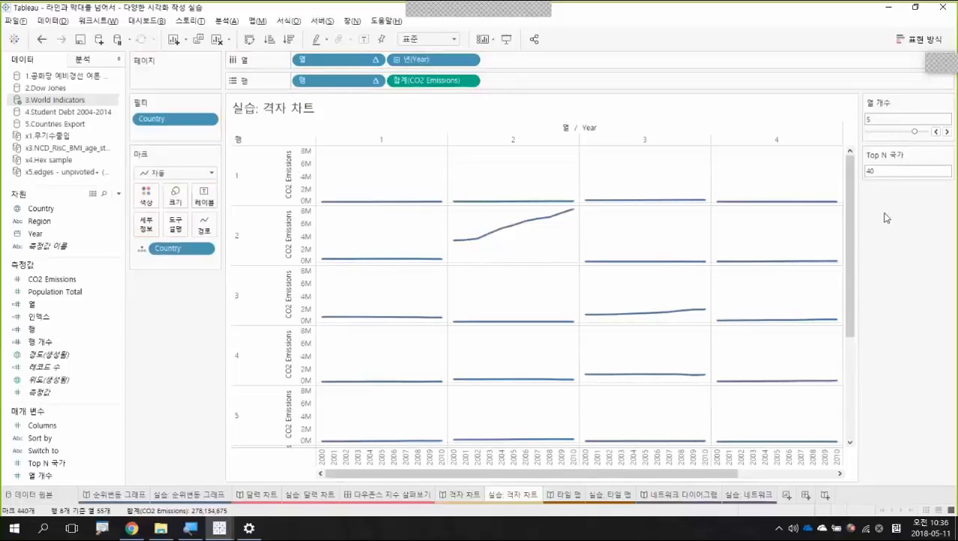
Step: Sort the Country field on the marks card in descending order by the sum of CO2 Emissions
left_click(206, 250)
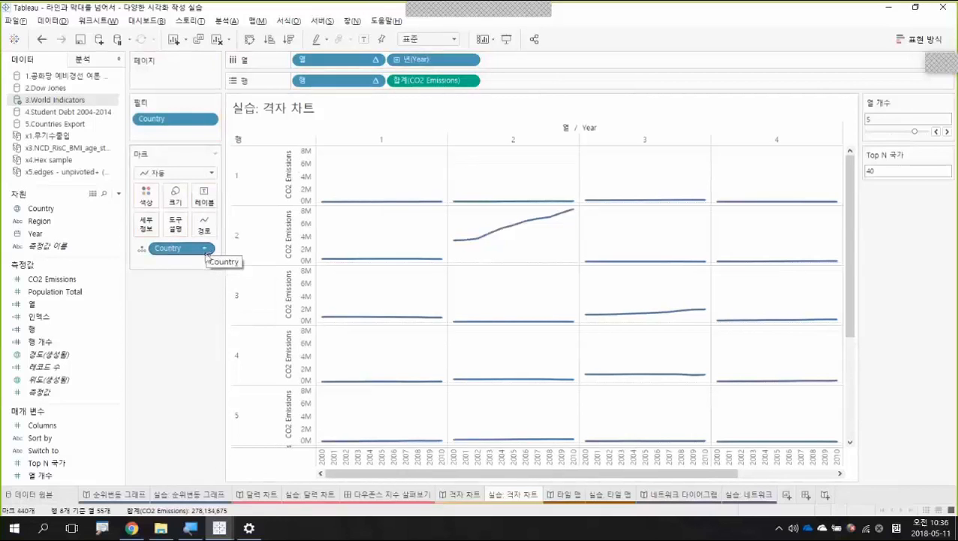
left_click(205, 254)
left_click(207, 253)
left_click(206, 254)
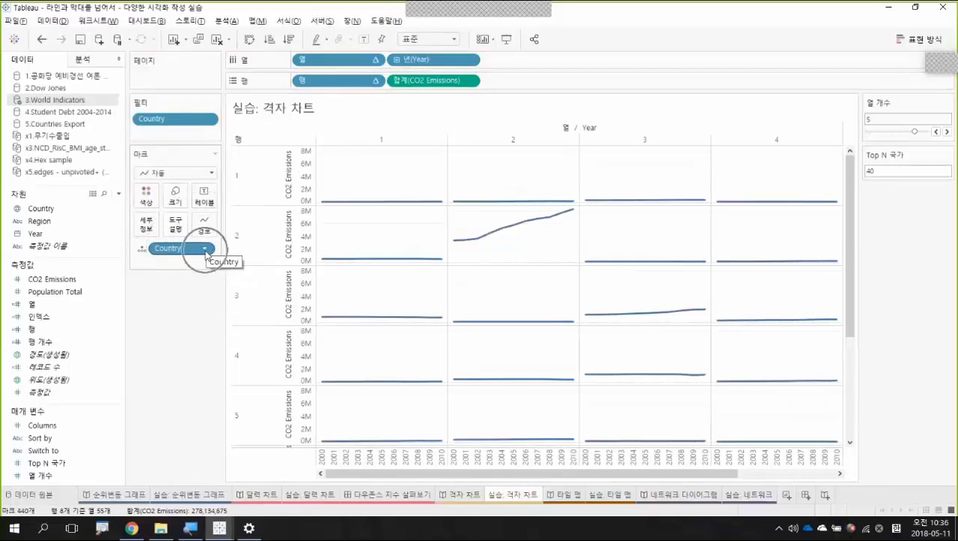
left_click(206, 254)
left_click(204, 249)
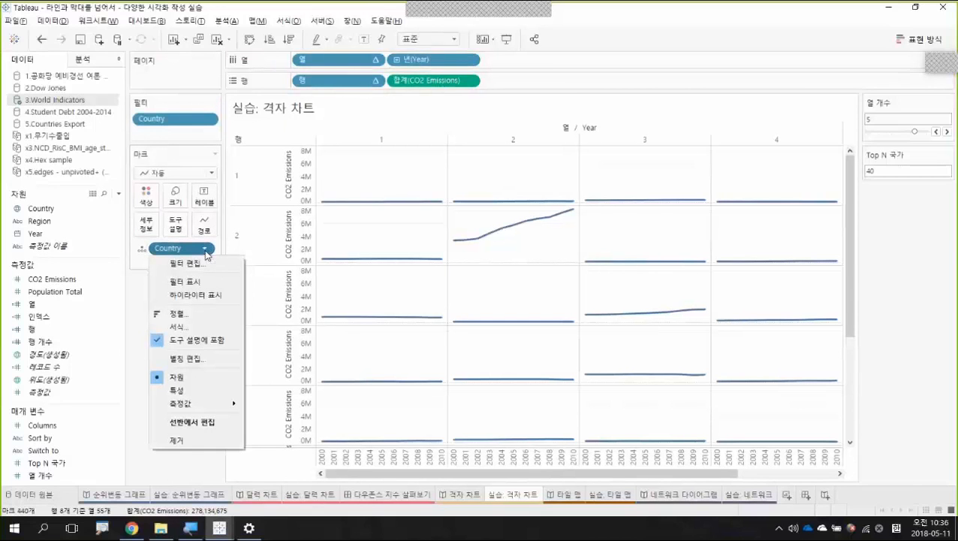
left_click(203, 314)
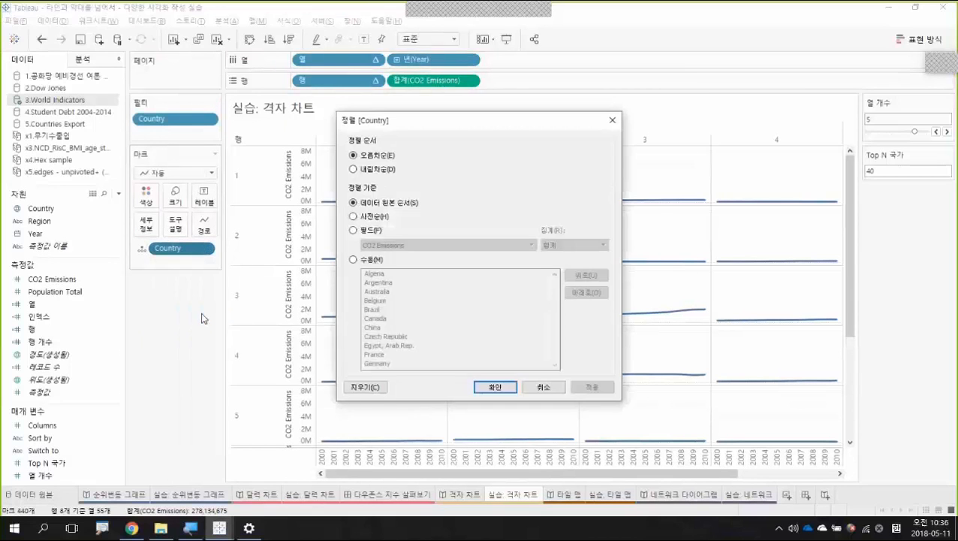
left_click(379, 230)
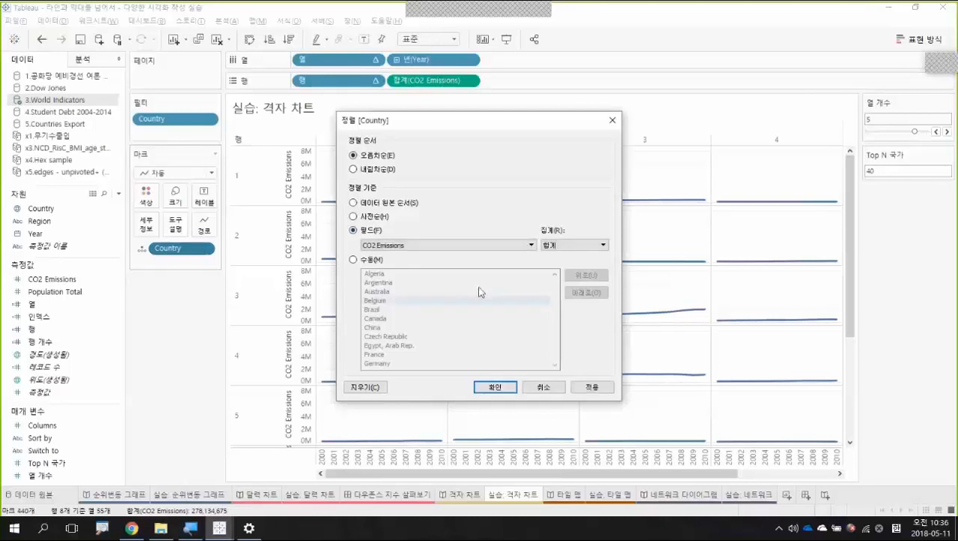
left_click(381, 171)
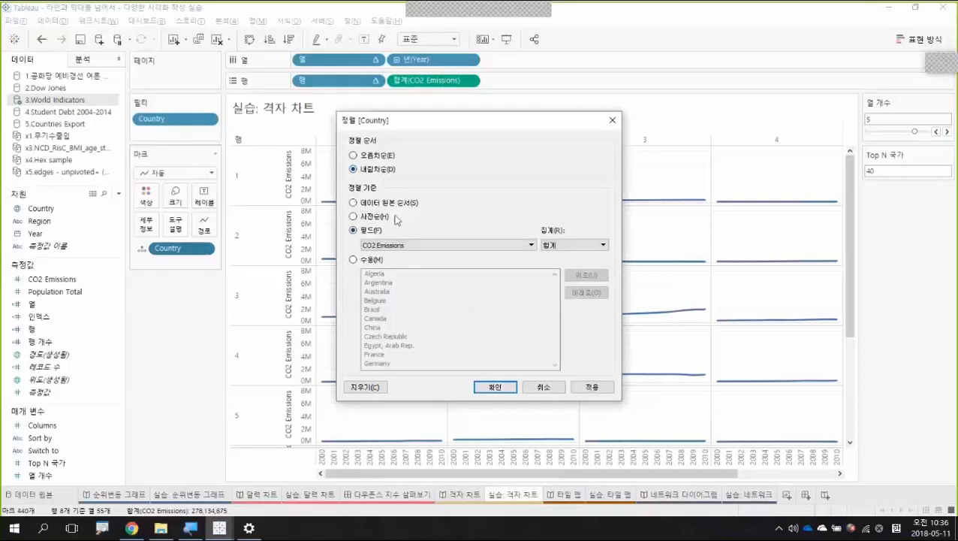
left_click(377, 171)
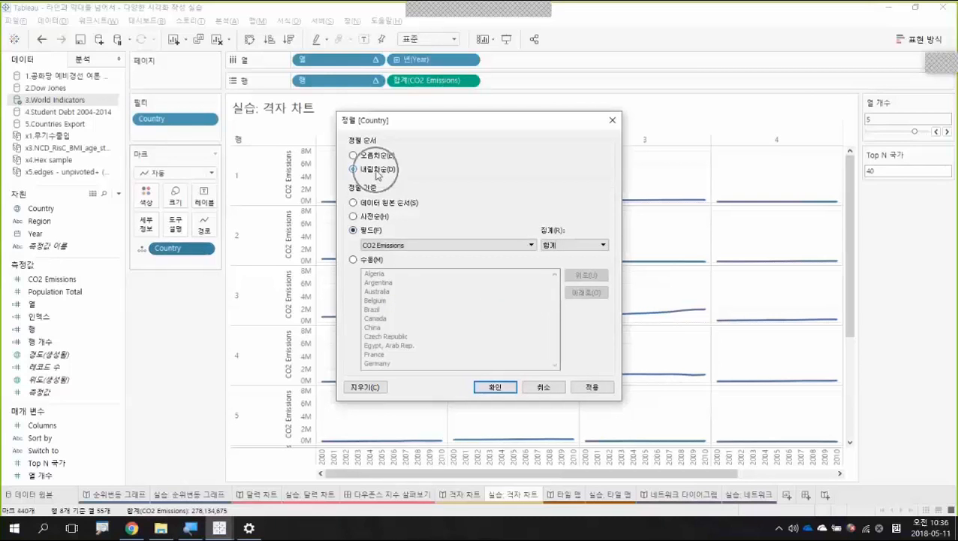
left_click_drag(424, 123, 640, 77)
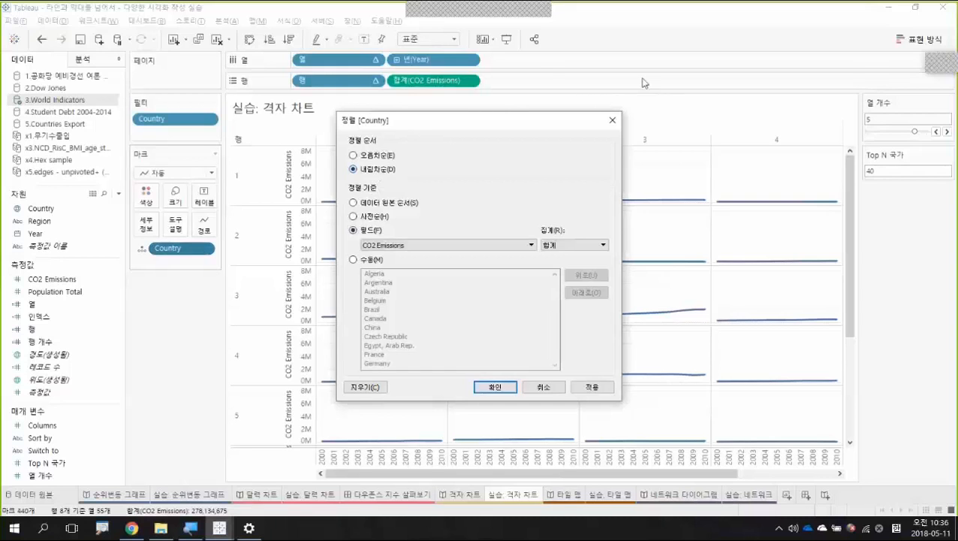
left_click(624, 199)
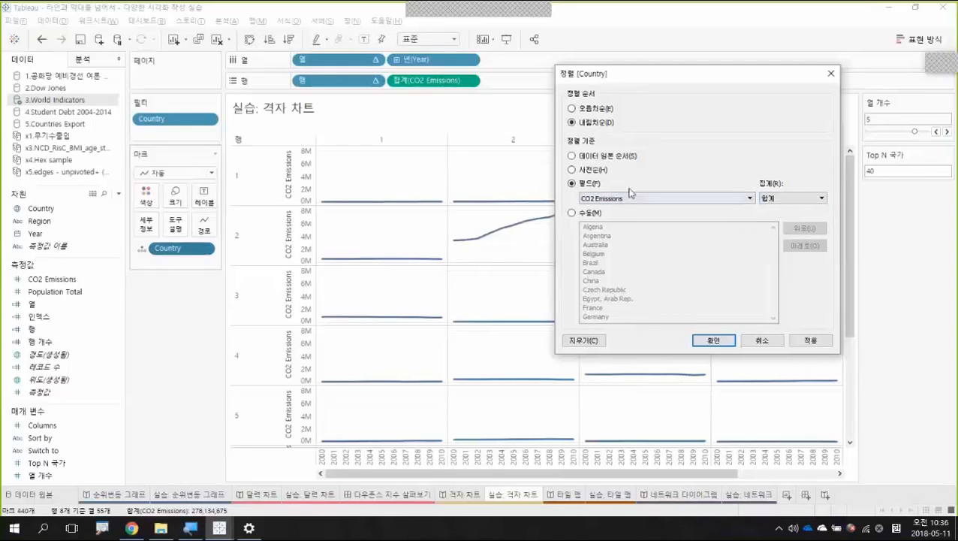
left_click(817, 341)
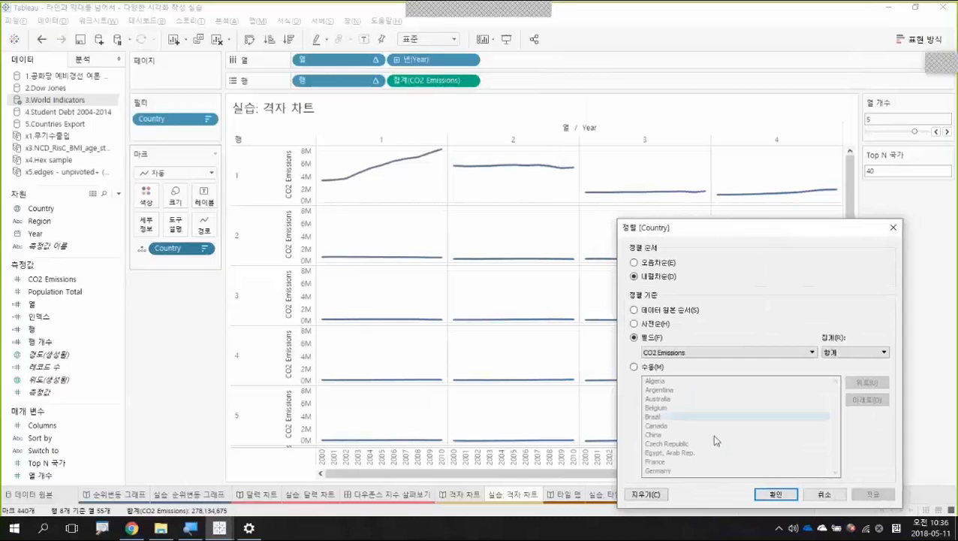
left_click(775, 494)
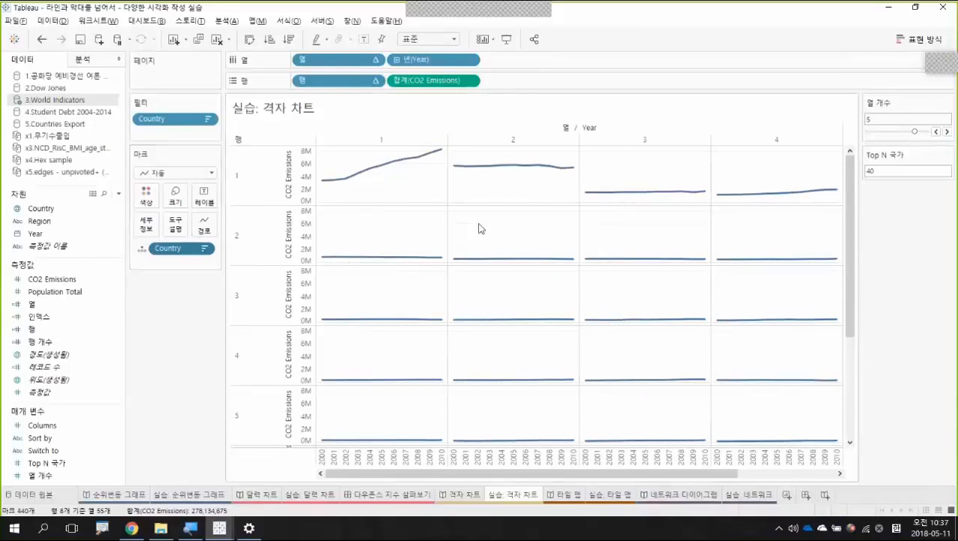
Step: Set the CO2 Emissions axis to use independent ranges for each row or column
mouse_move(764, 204)
mouse_move(348, 262)
right_click(299, 177)
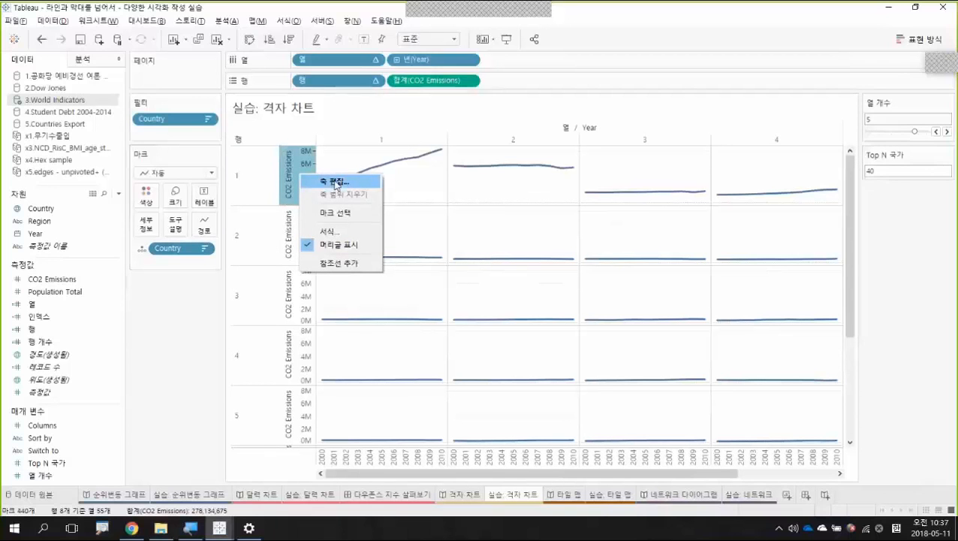
left_click(335, 182)
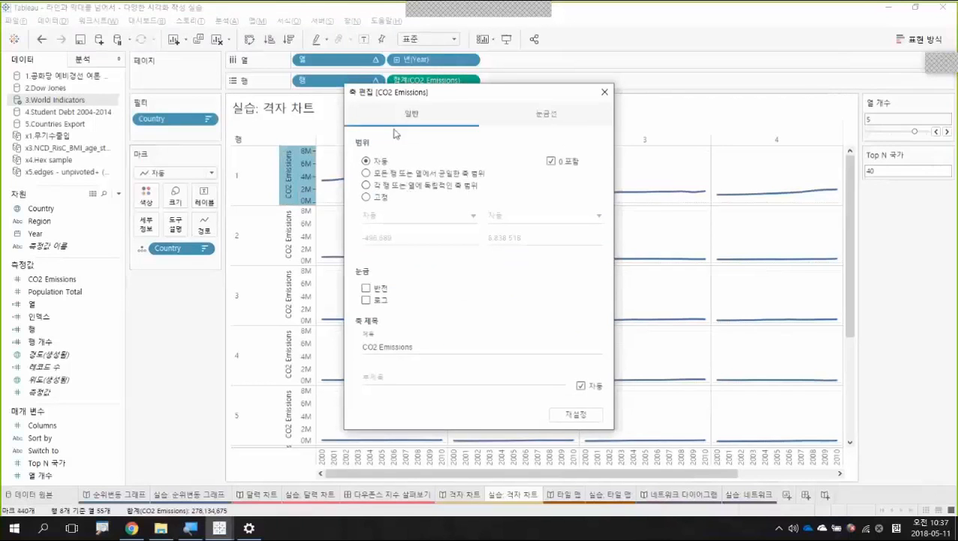
left_click_drag(515, 97, 807, 103)
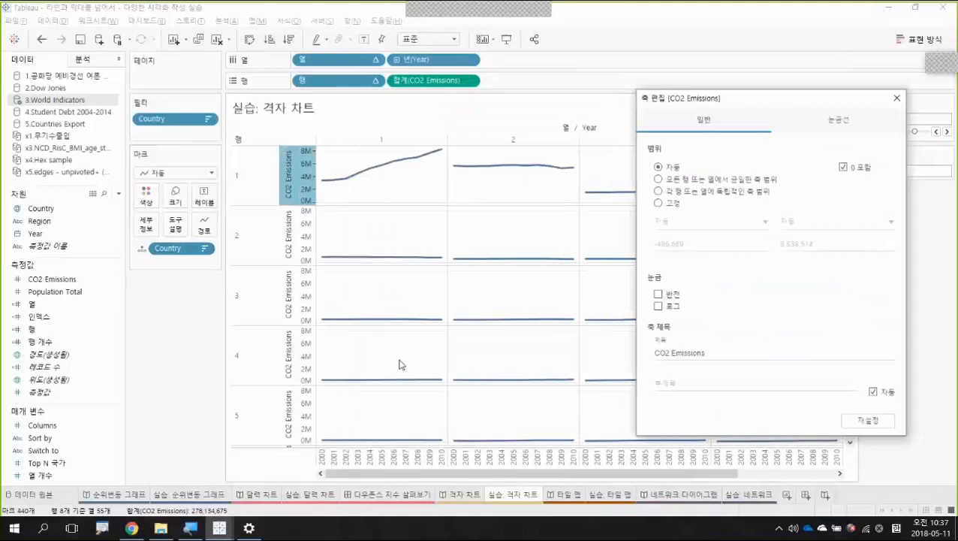
left_click(659, 192)
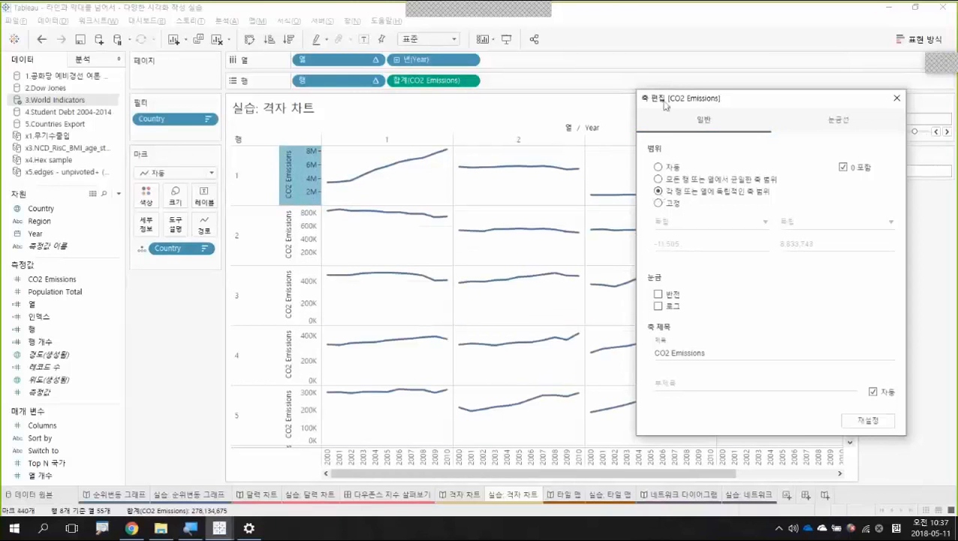
left_click_drag(751, 97, 942, 143)
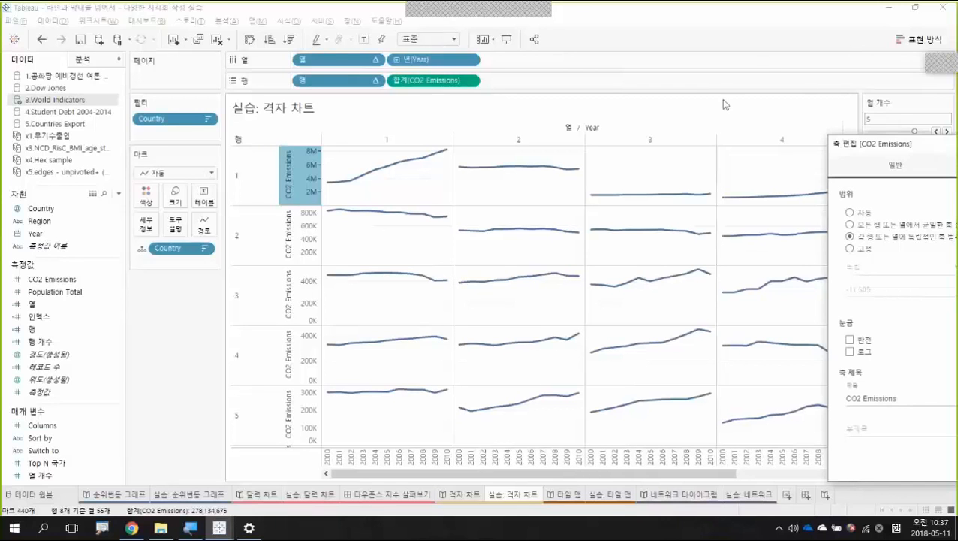
key("ctrl")
key("ctrl")
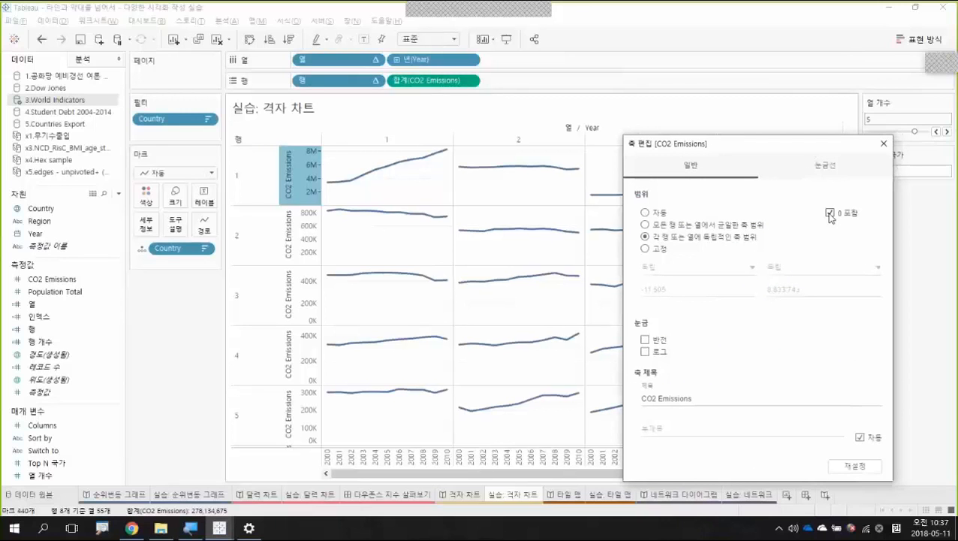
Step: Exclude zero from the CO2 Emissions axis range and close the axis settings
left_click(830, 213)
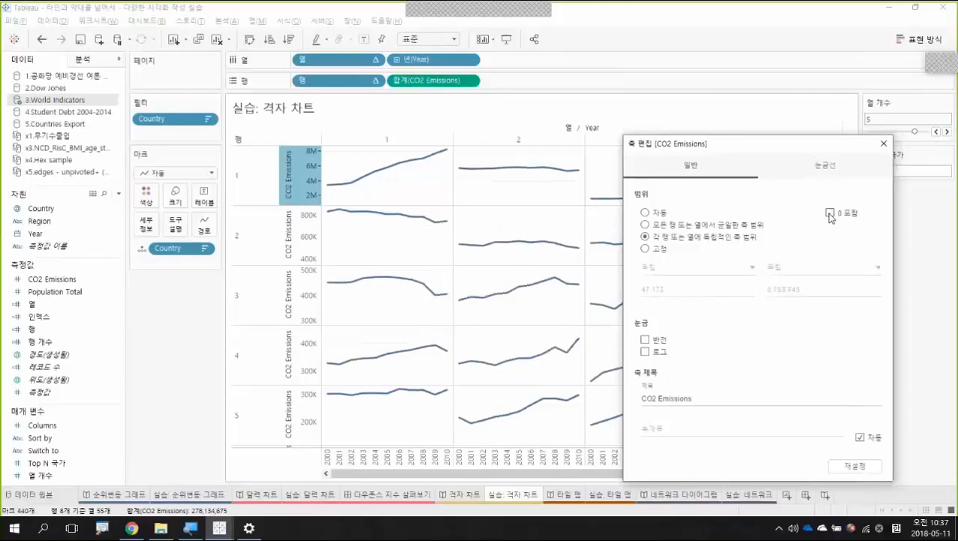
left_click(829, 213)
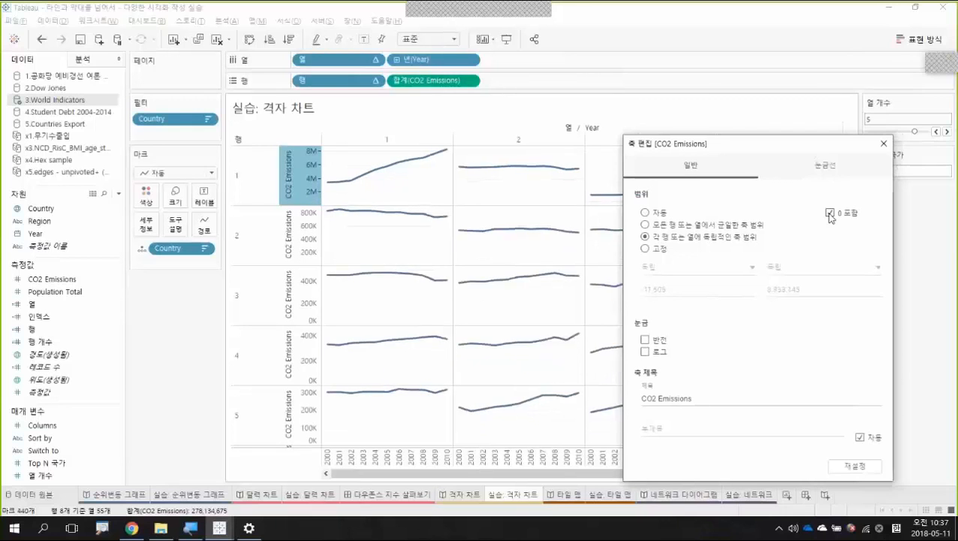
left_click(829, 214)
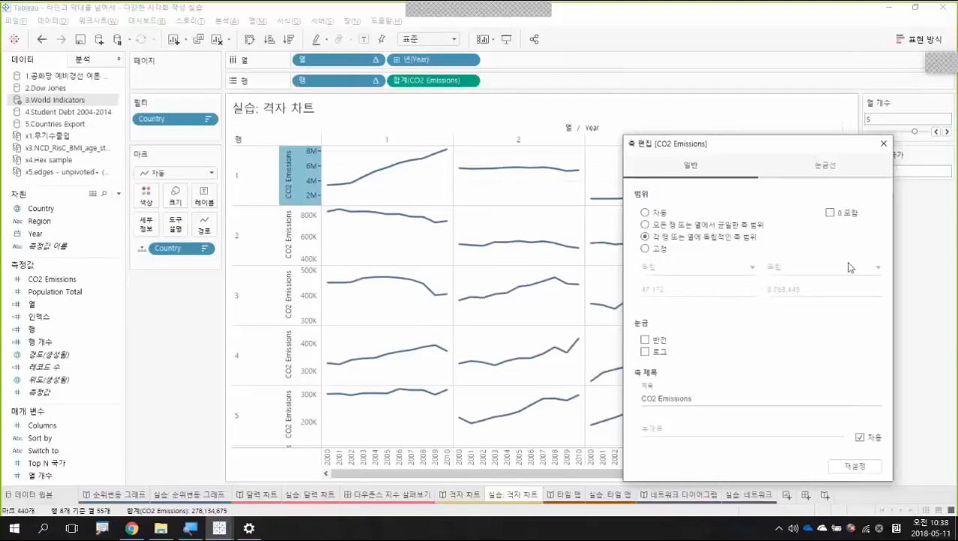
left_click(902, 247)
left_click(902, 247)
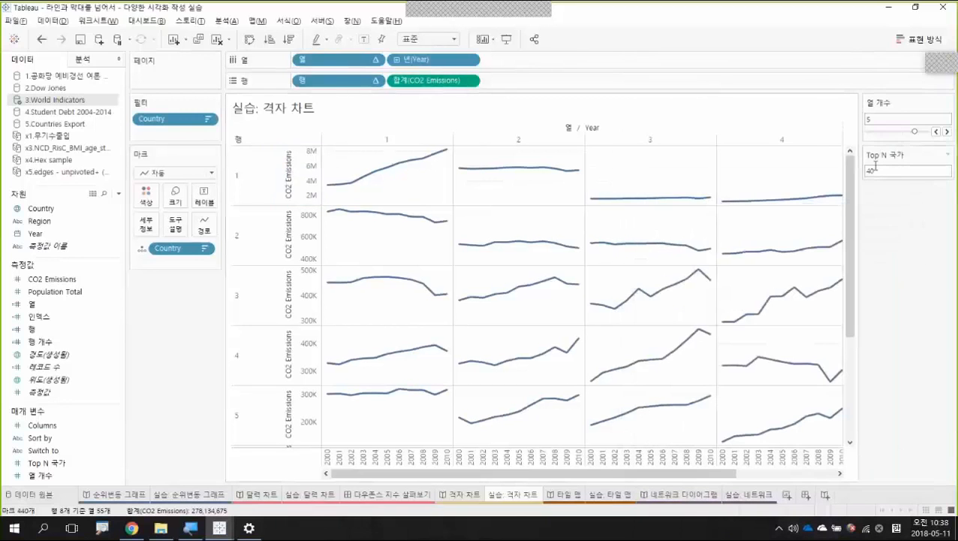
Step: Try the 열 개수 parameter at 4 and 3, and set it back to 5
left_click(936, 132)
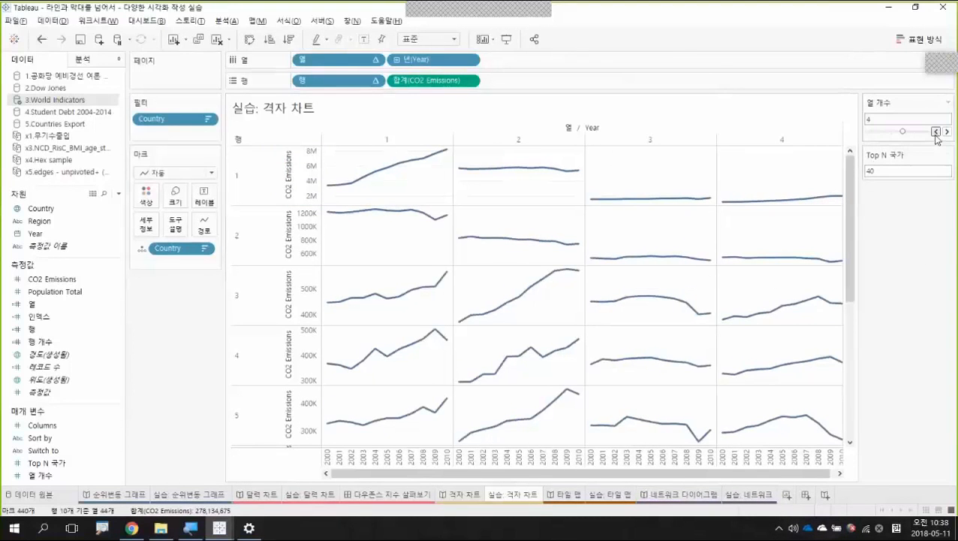
left_click(937, 132)
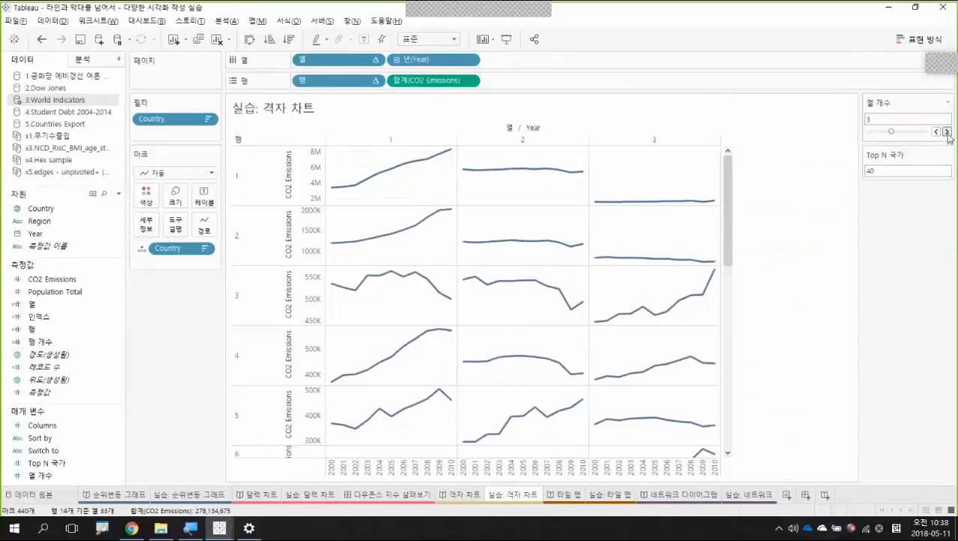
left_click(947, 132)
left_click(947, 132)
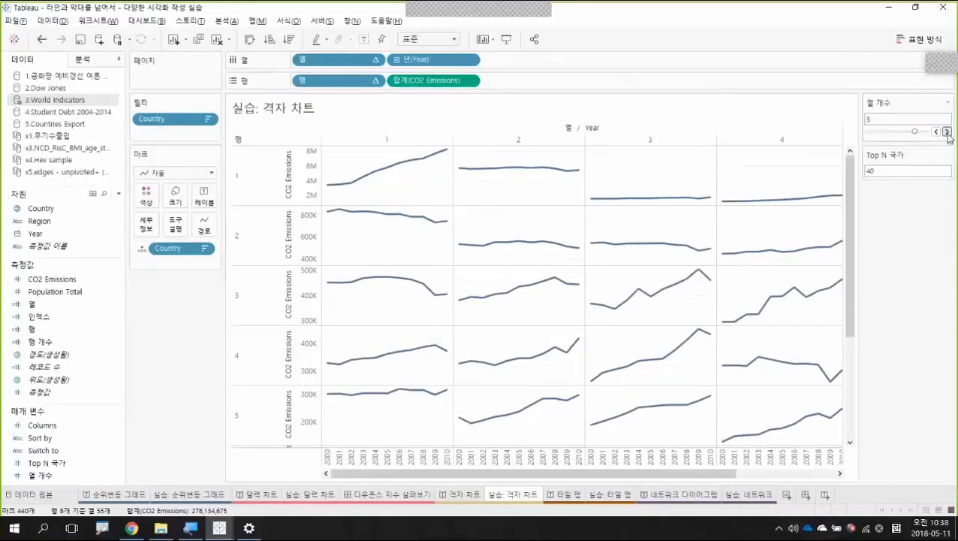
Step: View the grid chart in presentation mode, set the Top N 국가 parameter to 30, and return to the worksheet
key("F7")
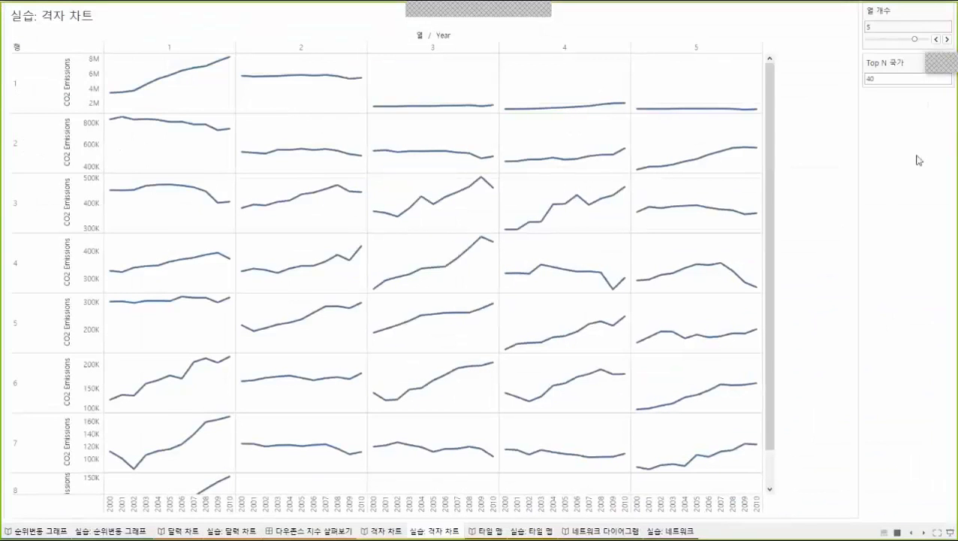
left_click(905, 81)
type("30")
key("Return")
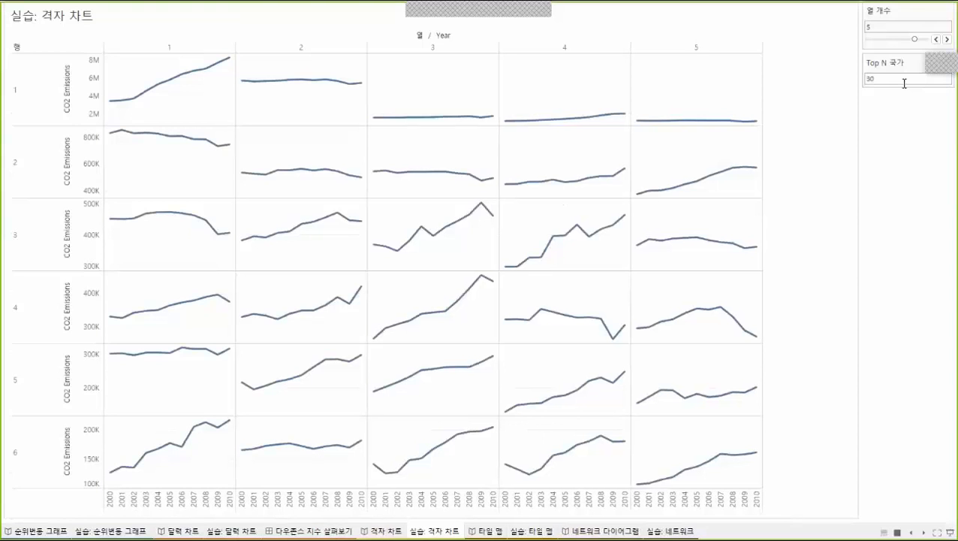
key("Escape")
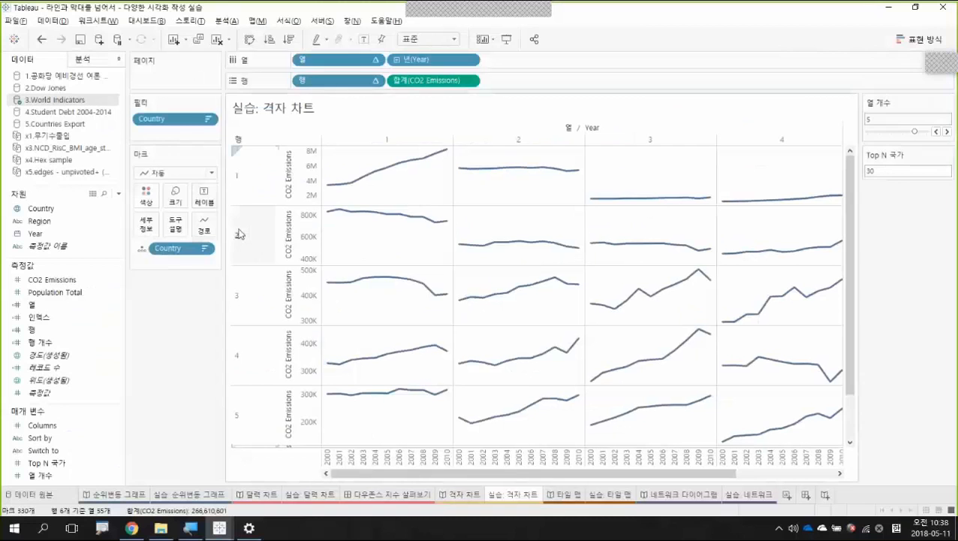
Step: Label the lines with Country, marking only the most recent point with the scope set to 라인/파이 차트
left_click(95, 221)
left_click_drag(45, 209, 203, 202)
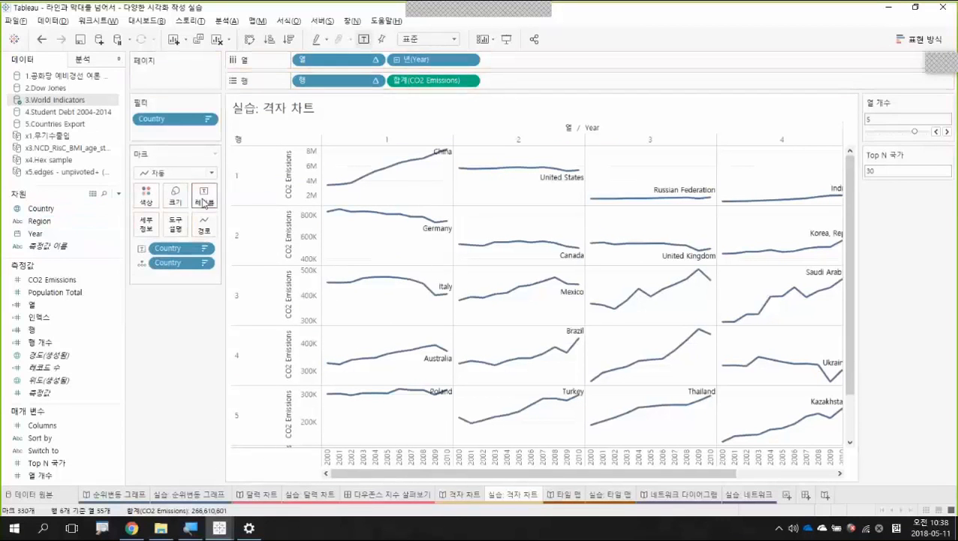
left_click(204, 197)
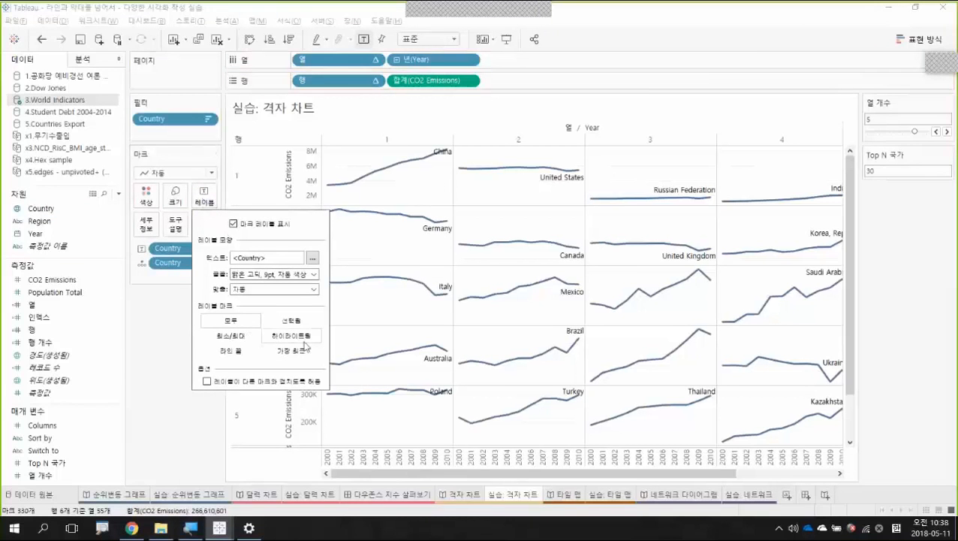
left_click(292, 354)
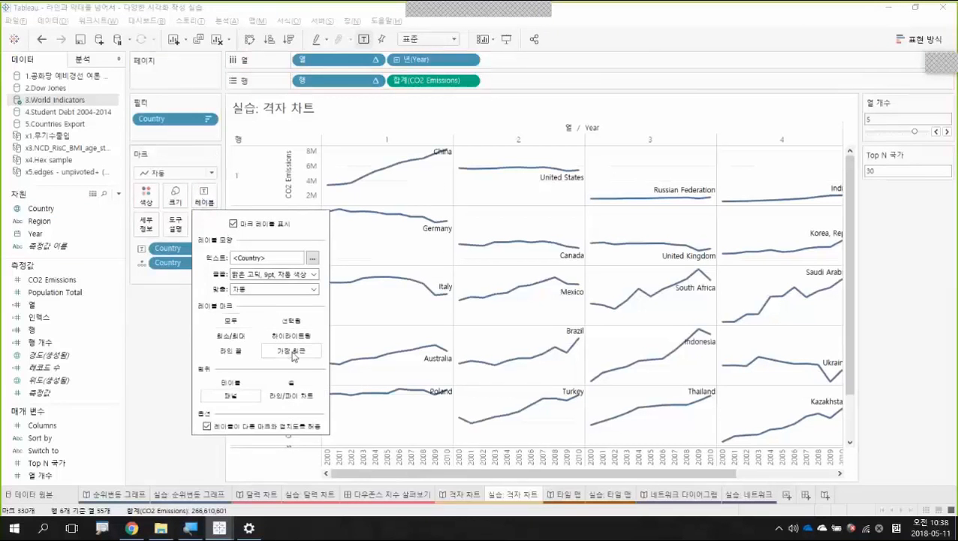
left_click(297, 400)
left_click(175, 363)
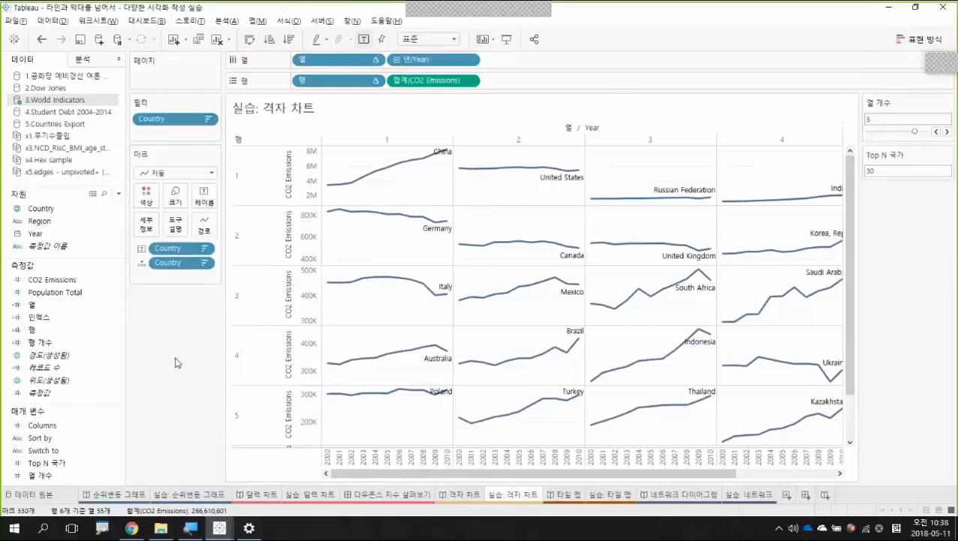
Step: View the labelled CO2 emissions grid chart in presentation mode and return to the worksheet
key("F7")
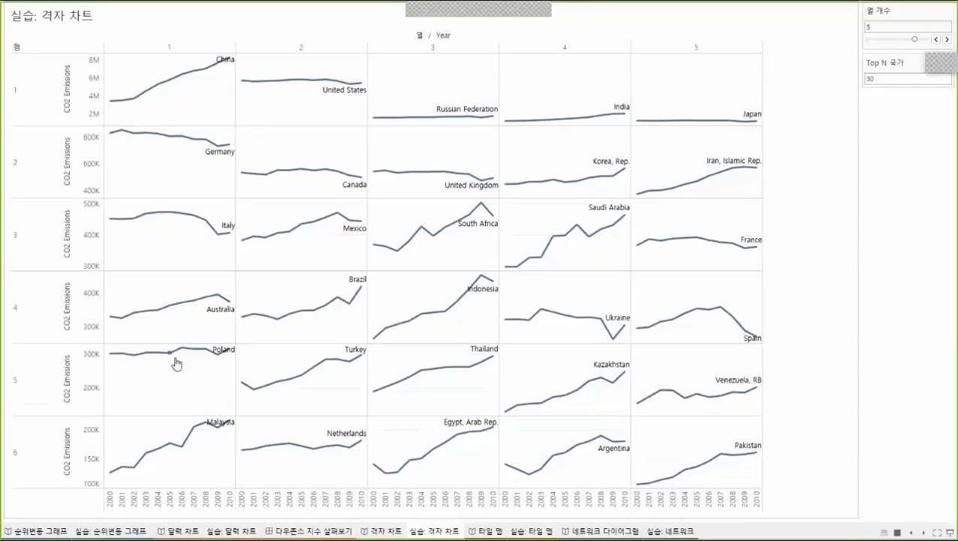
key("Escape")
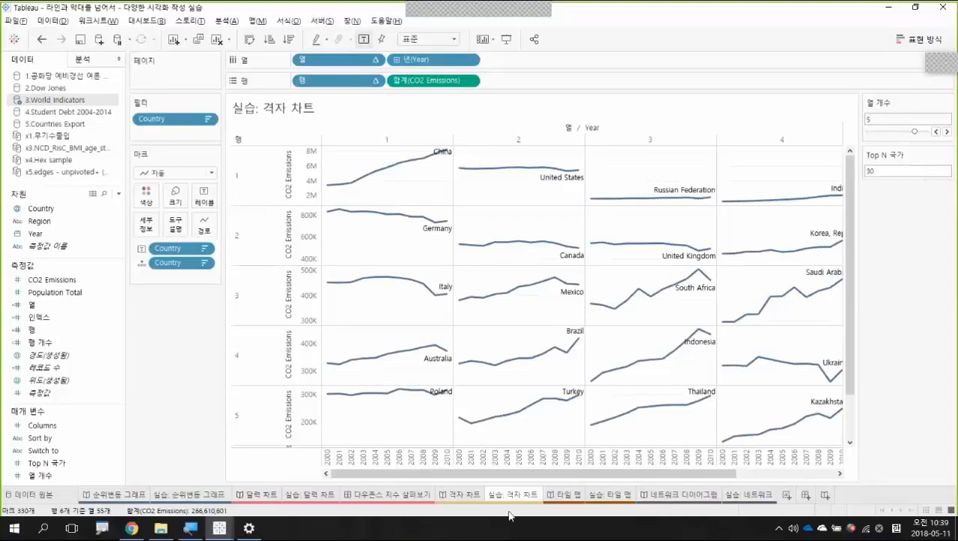
Step: Open the 격자 차트 story and go back to its first story point
mouse_move(563, 498)
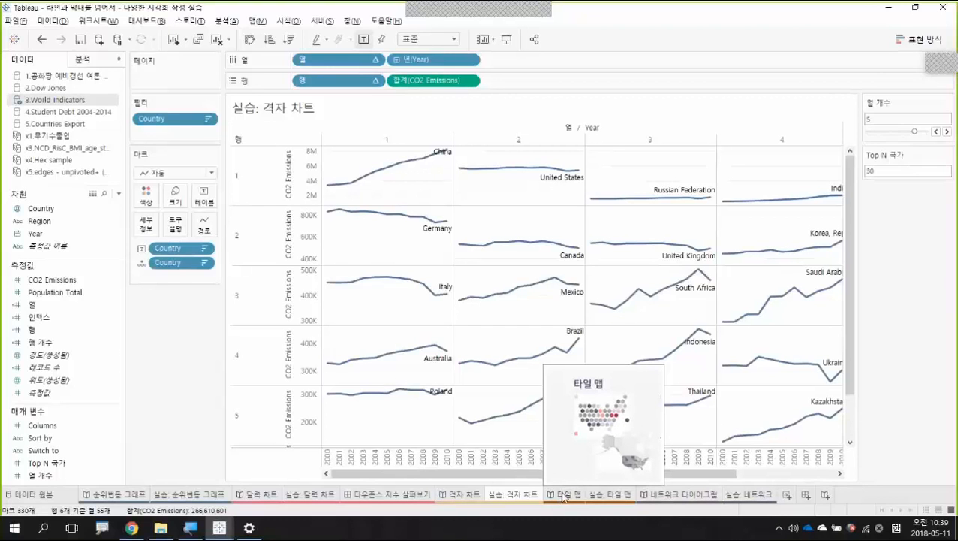
left_click(460, 494)
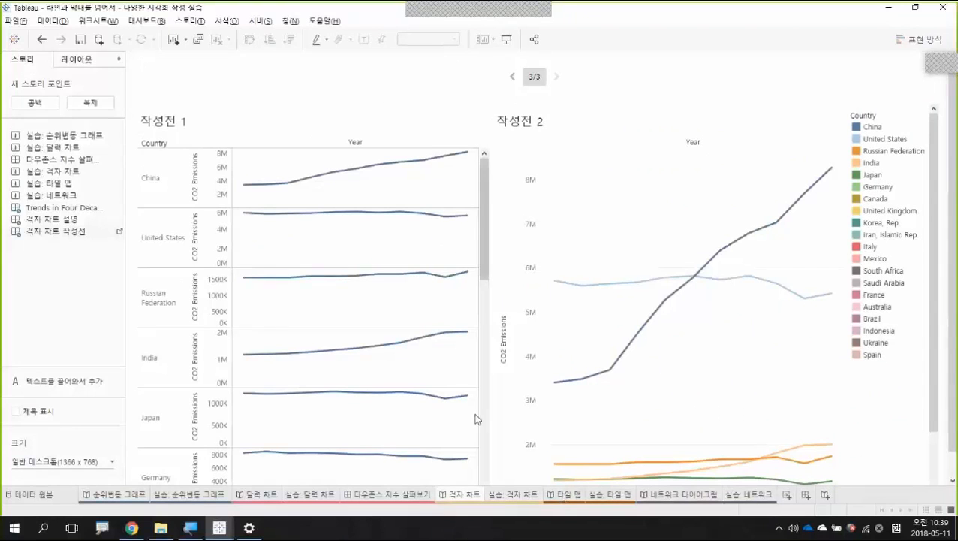
mouse_move(419, 499)
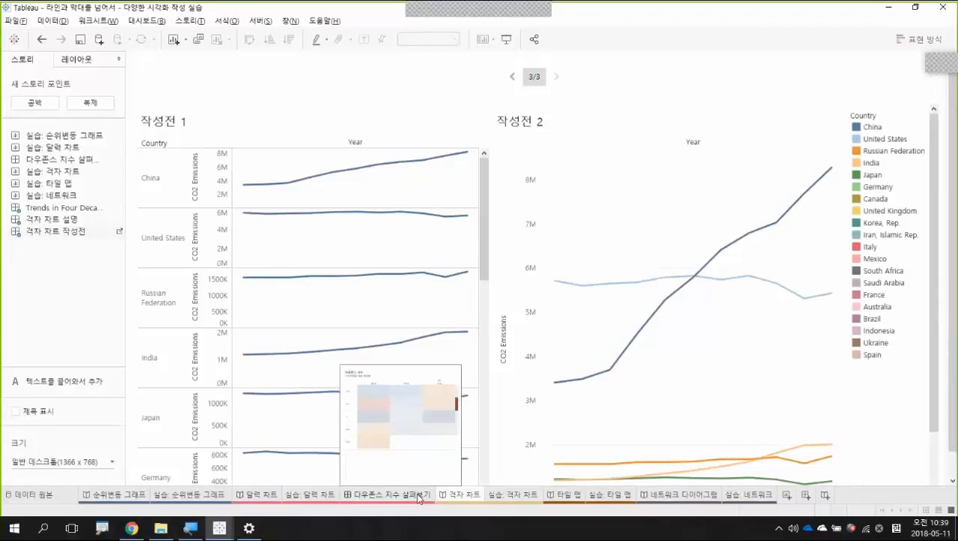
left_click(419, 495)
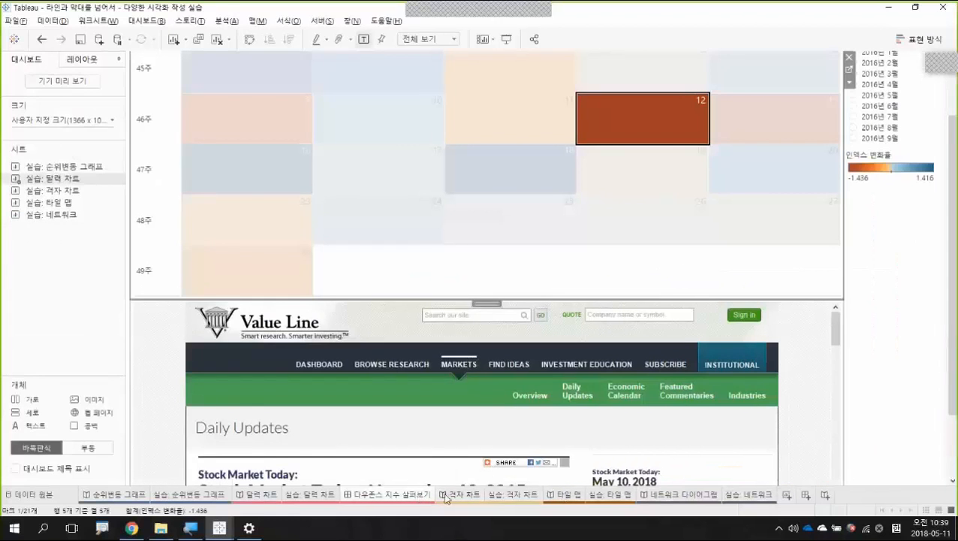
left_click(443, 493)
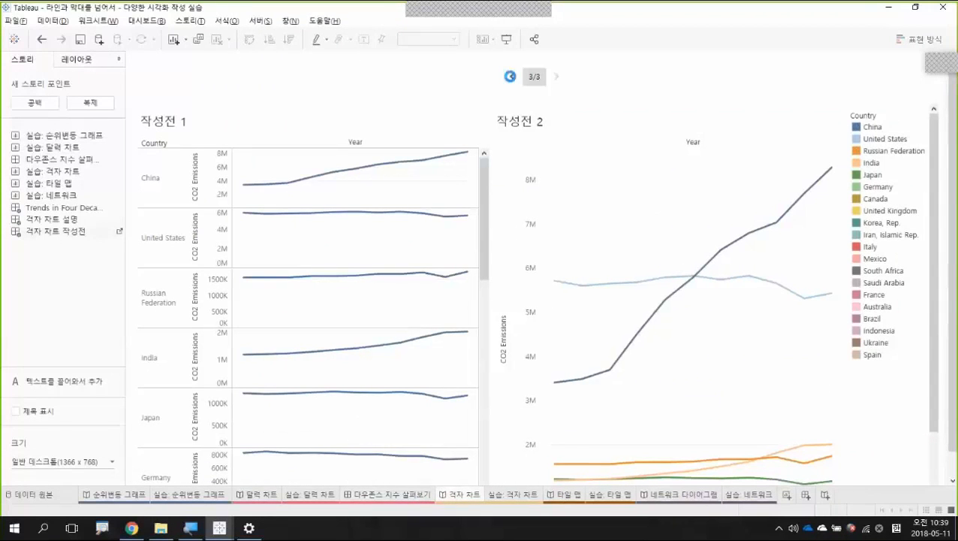
left_click(511, 78)
left_click(511, 78)
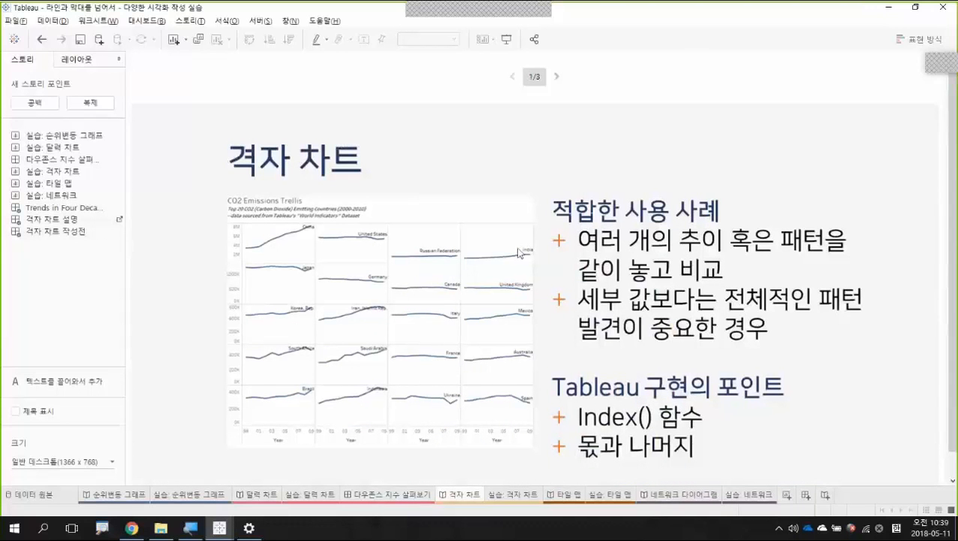
Step: From the story's second point, open the Trends in Four Decades dashboard and go to its Prevalence BMI categories by country worksheet
left_click(556, 77)
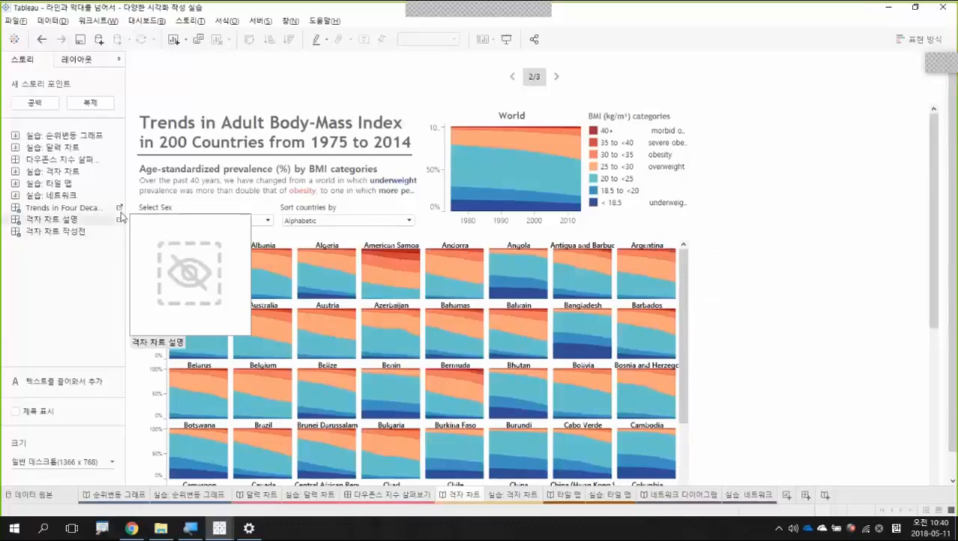
double_click(294, 169)
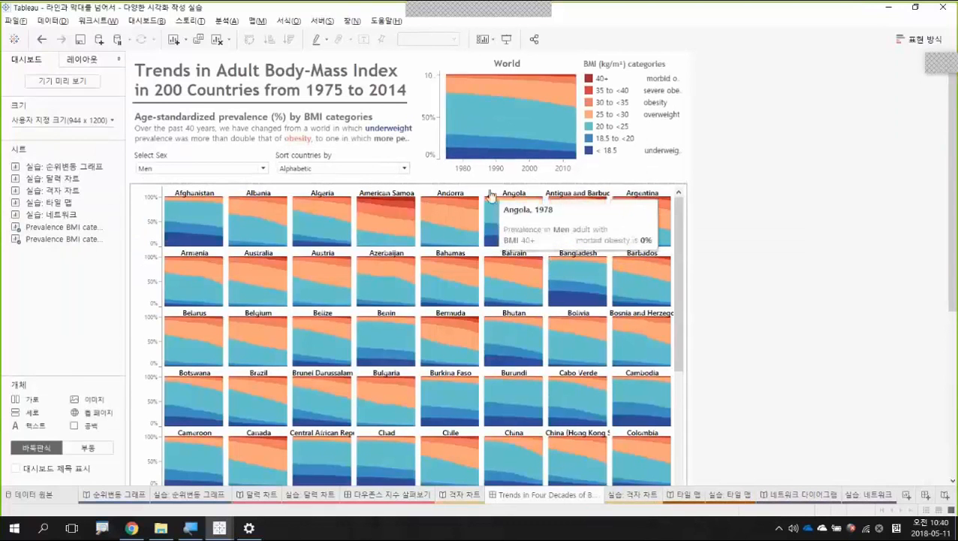
left_click(336, 209)
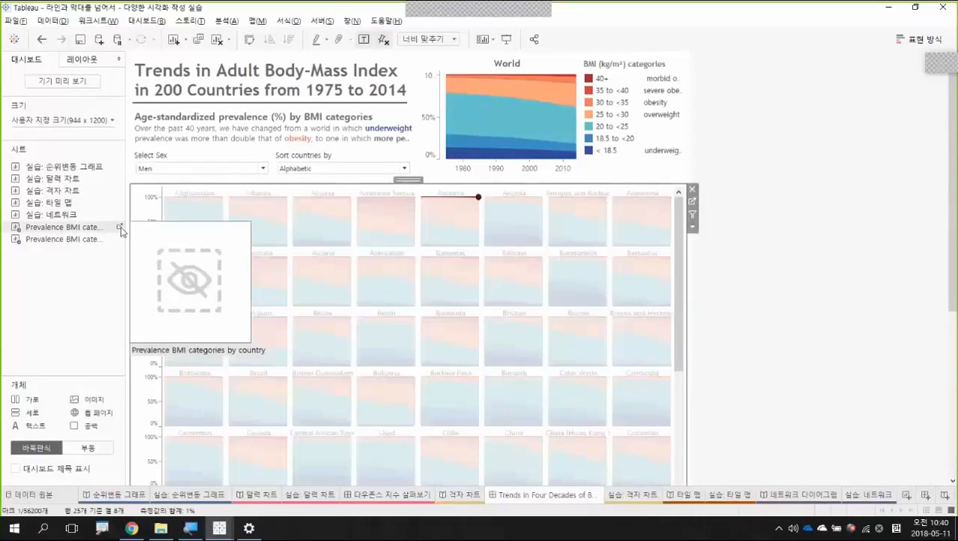
left_click(120, 228)
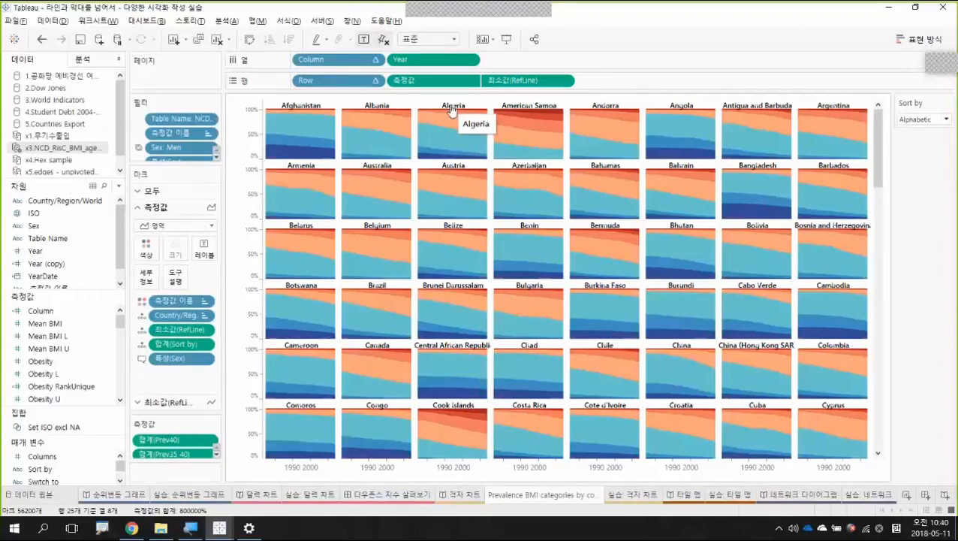
Step: Examine how the country names are labelled by selecting the Algeria and Afghanistan label marks, and clear the selection
left_click(451, 105)
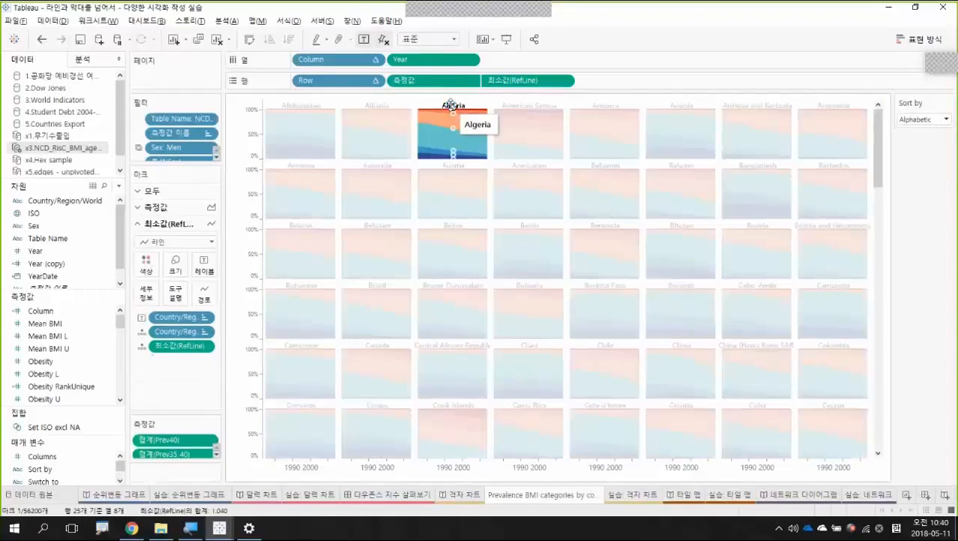
left_click(467, 105)
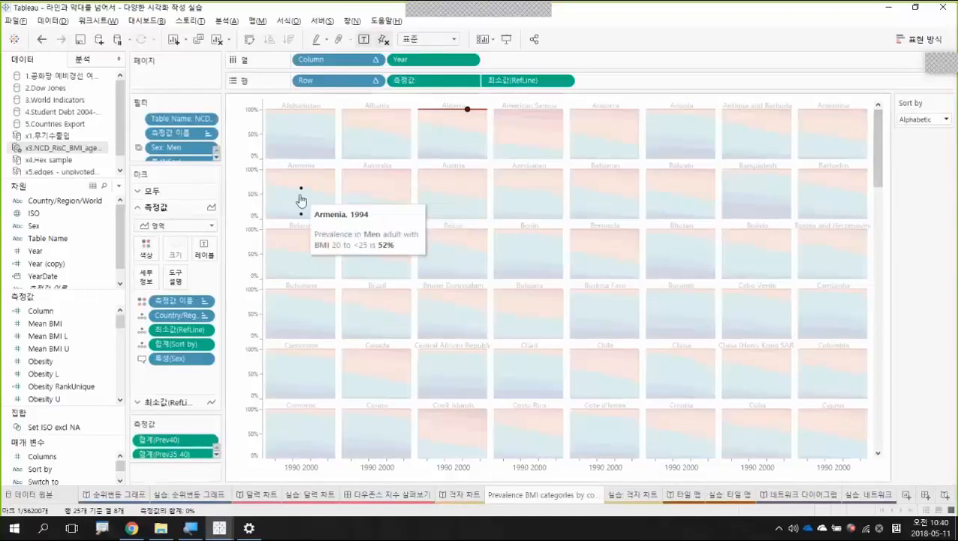
key("Escape")
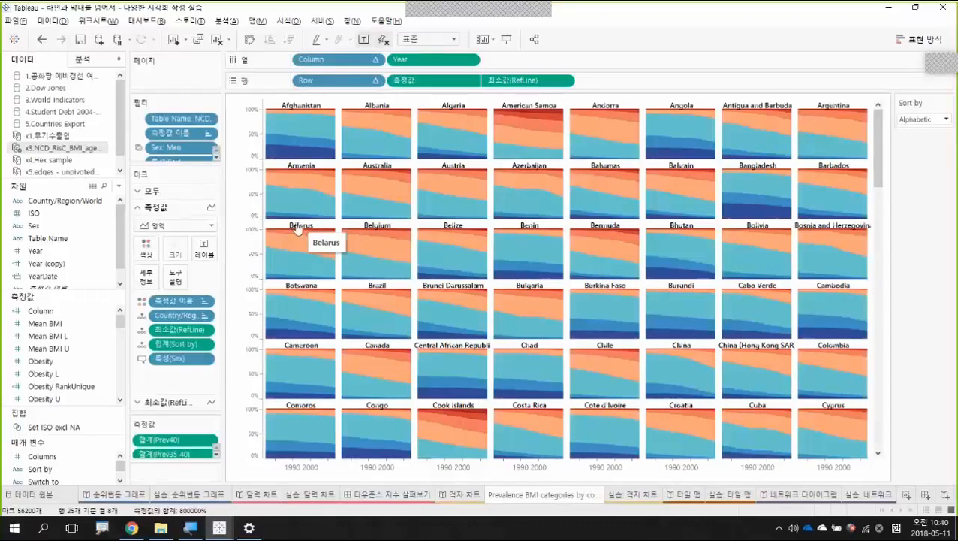
left_click(203, 248)
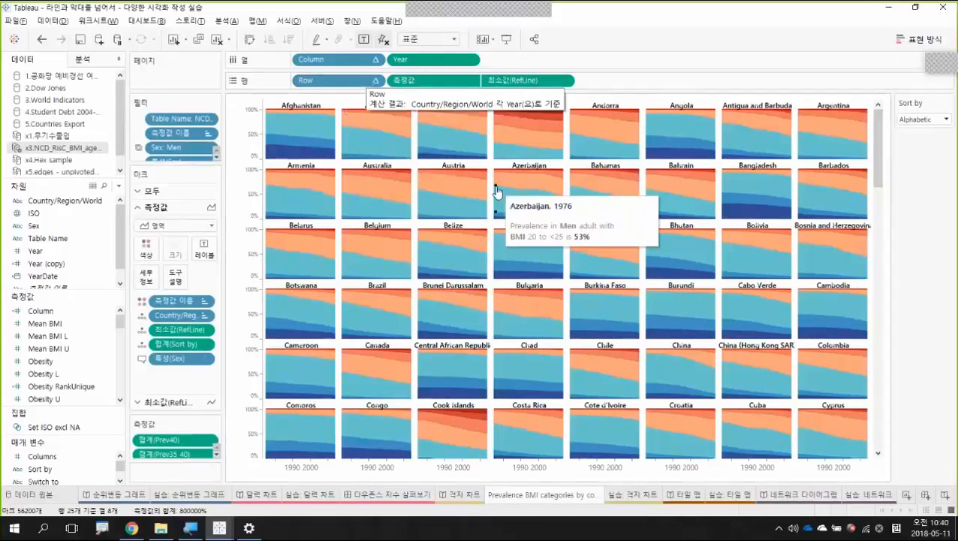
right_click(302, 110)
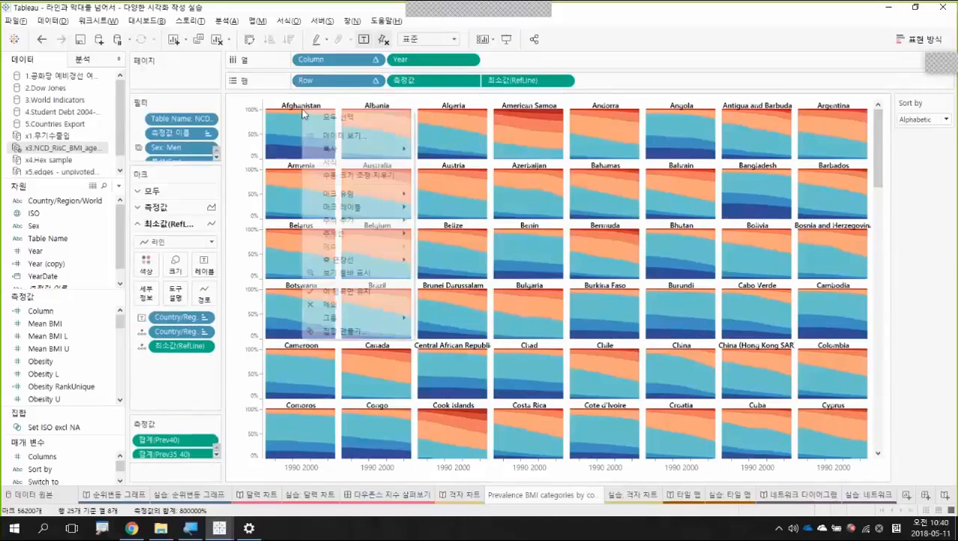
left_click(301, 112)
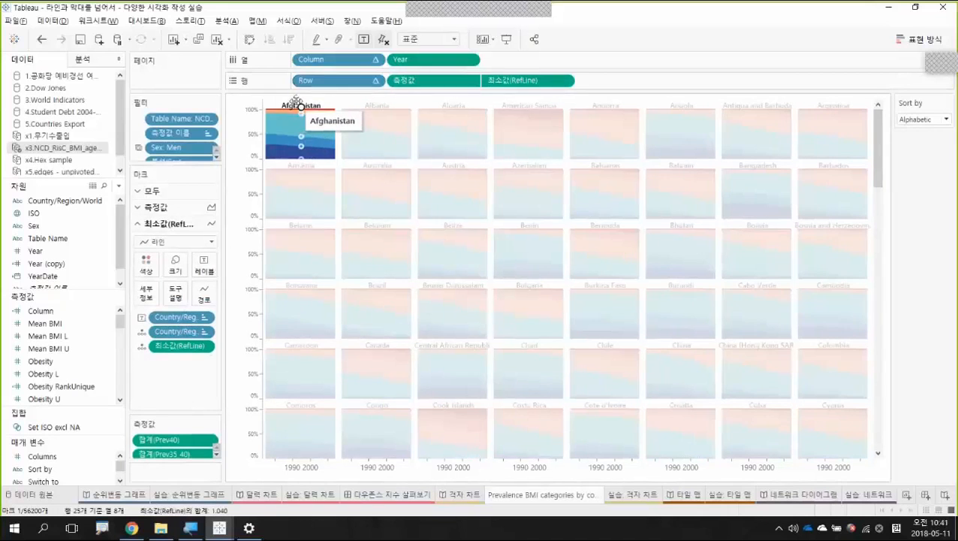
key("Escape")
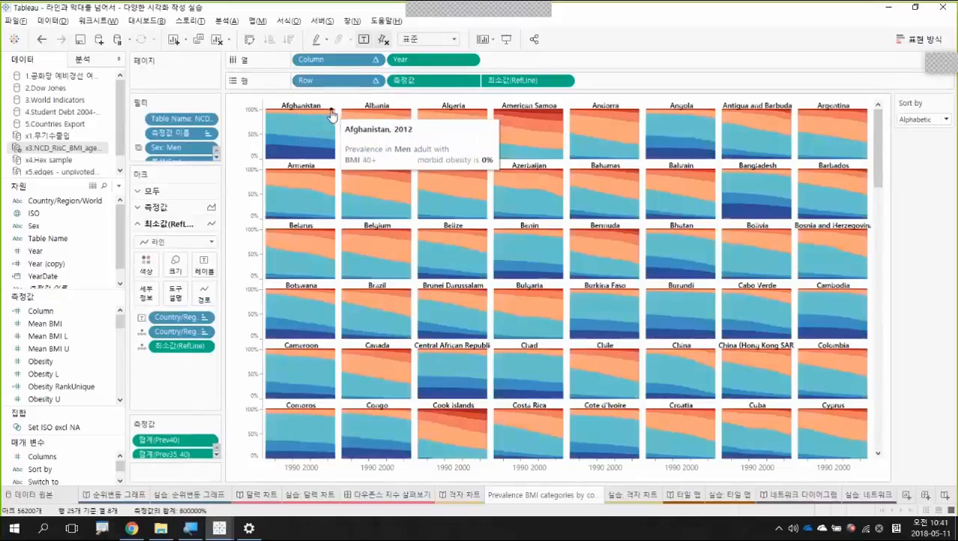
Step: Open the percentage axis's reference line settings, examine the custom label options, and close the dialog without saving
right_click(258, 122)
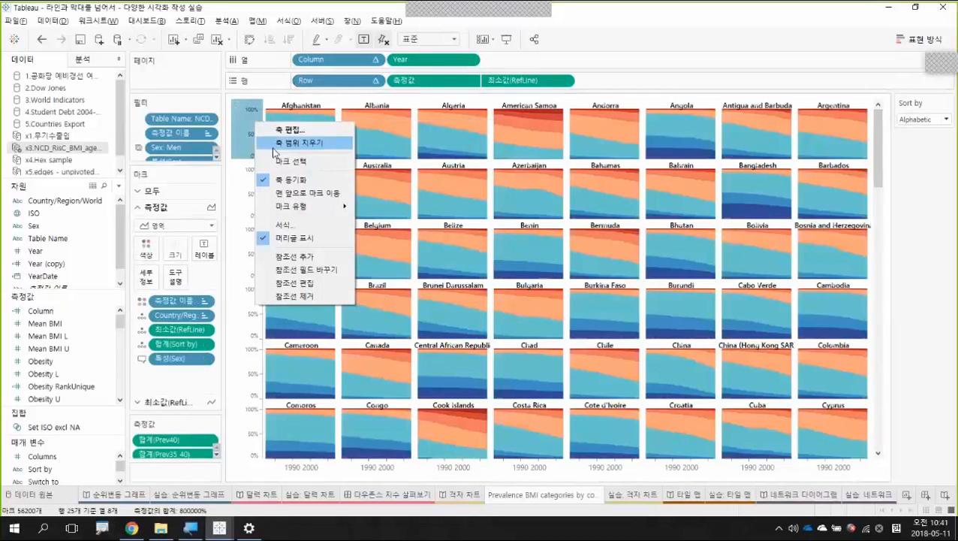
left_click(317, 285)
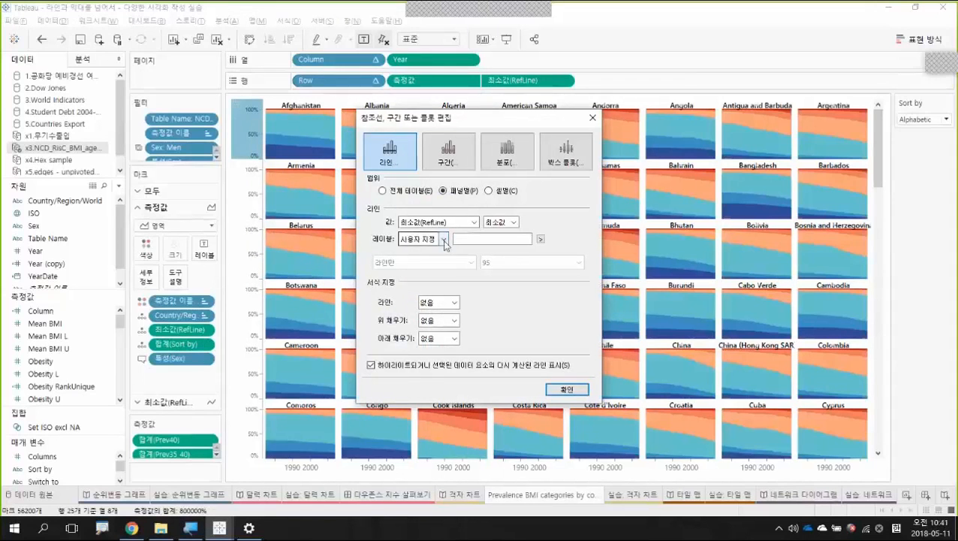
left_click(517, 243)
left_click(443, 239)
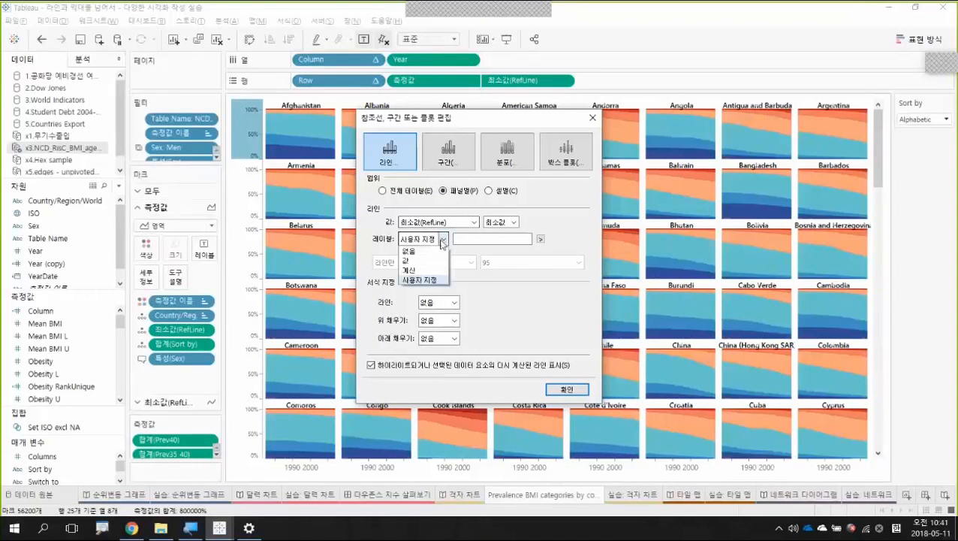
left_click(483, 239)
left_click(539, 239)
left_click(553, 125)
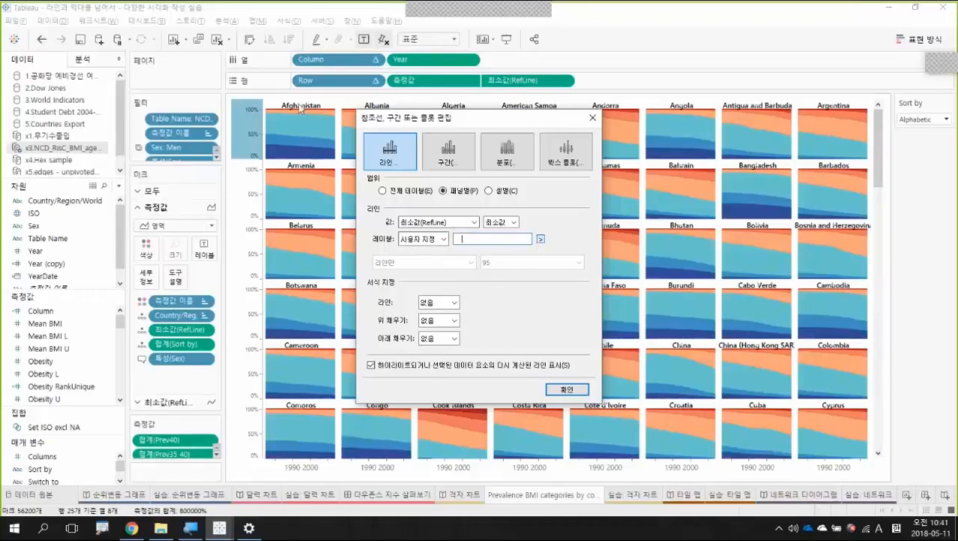
key("Escape")
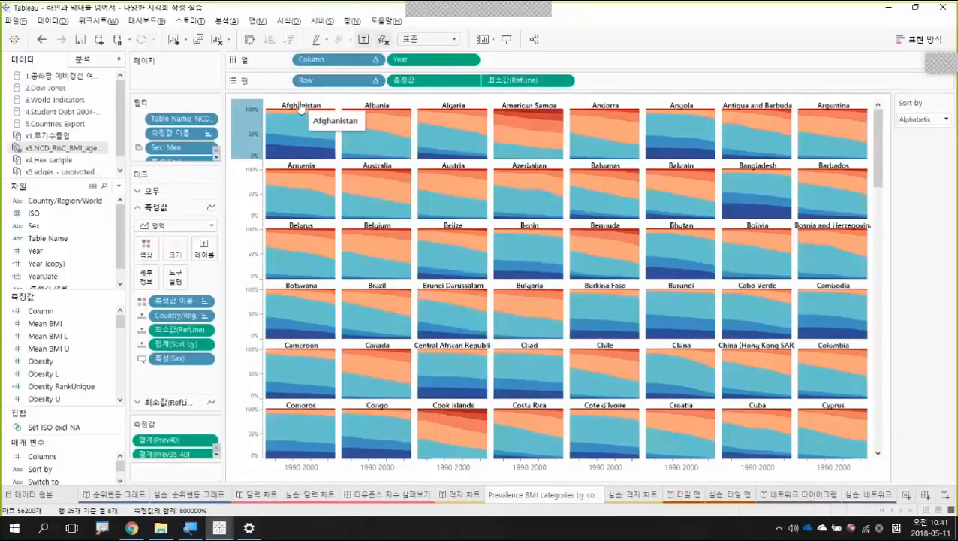
Step: Try swapping the 측정값 and 최소값(RefLine) axes from the percentage axis options, and undo the swap
right_click(257, 111)
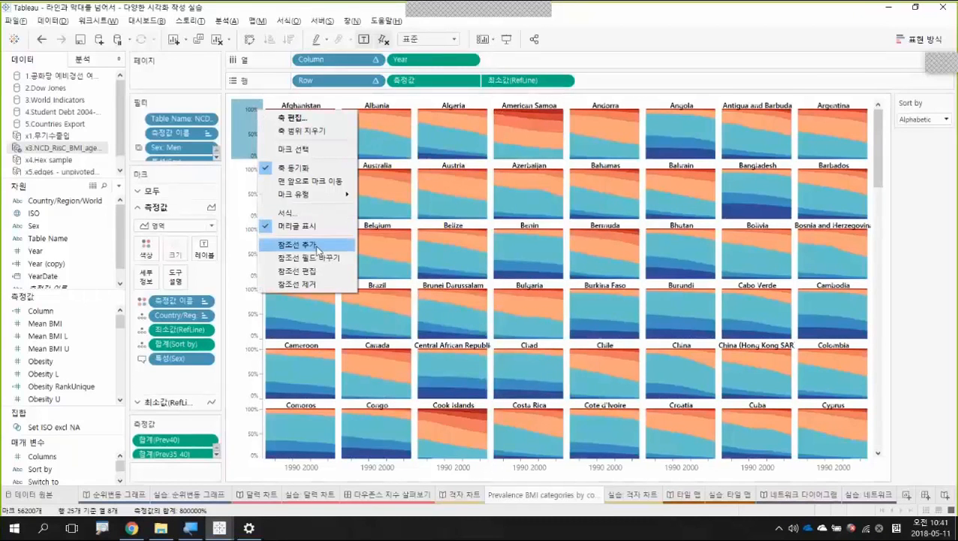
key("Escape")
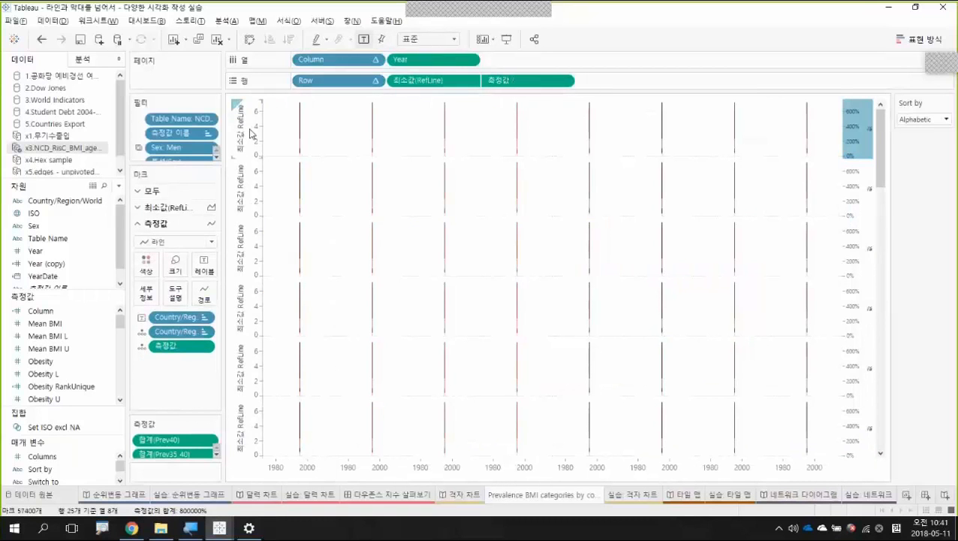
key("ctrl+z")
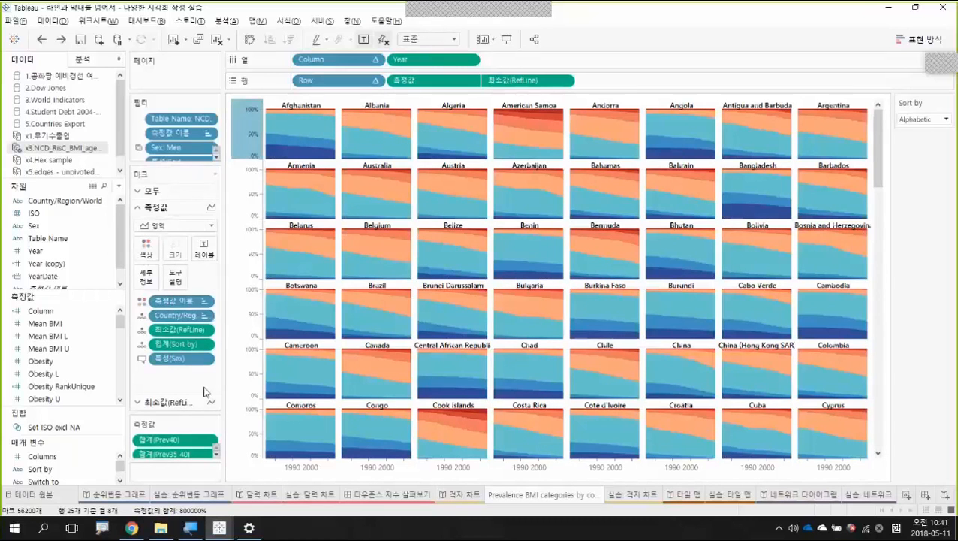
Step: Expand the 최소값(RefLine) marks card and show the header for the 최소값(RefLine) axis
left_click(185, 401)
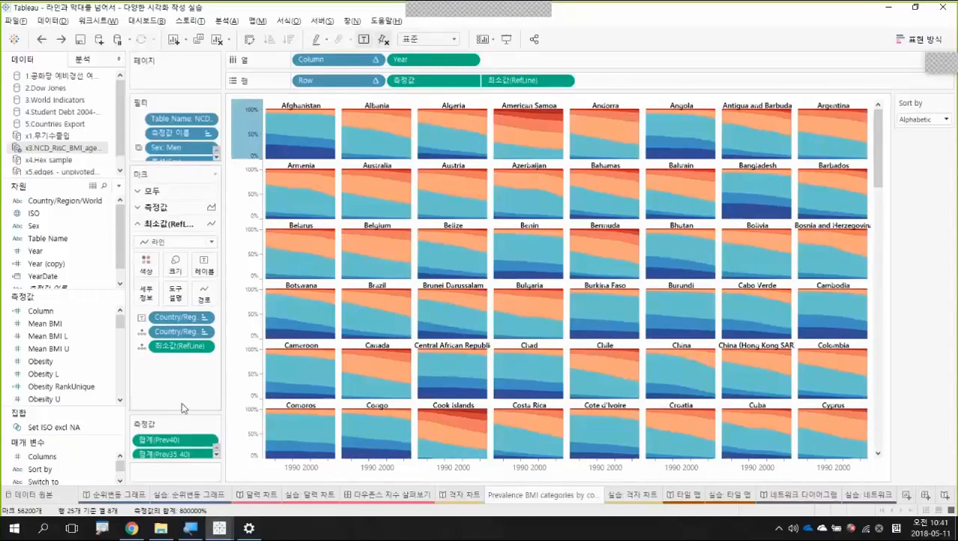
left_click(563, 80)
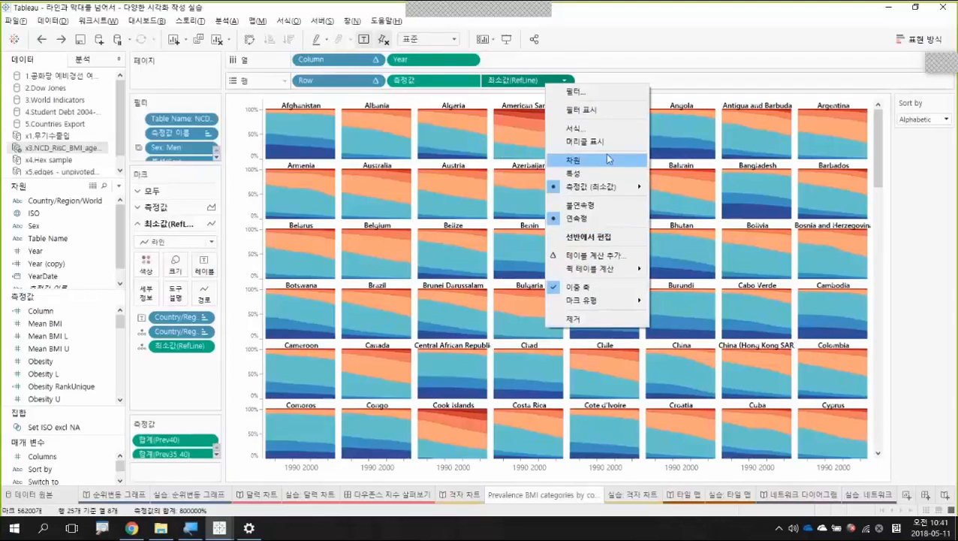
left_click(602, 161)
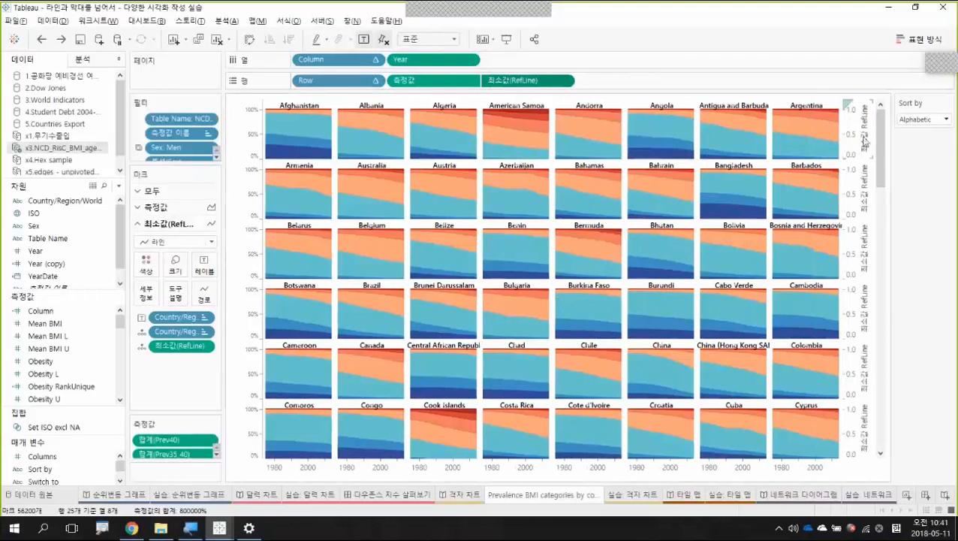
Step: Open the reference line settings of the 최소값(RefLine) axis, examine them, and close the dialog
right_click(849, 135)
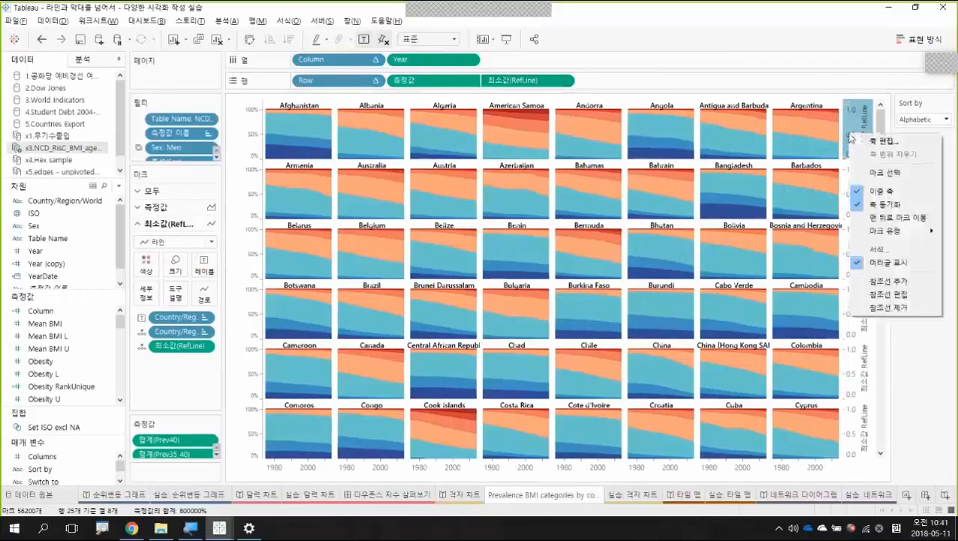
left_click(888, 294)
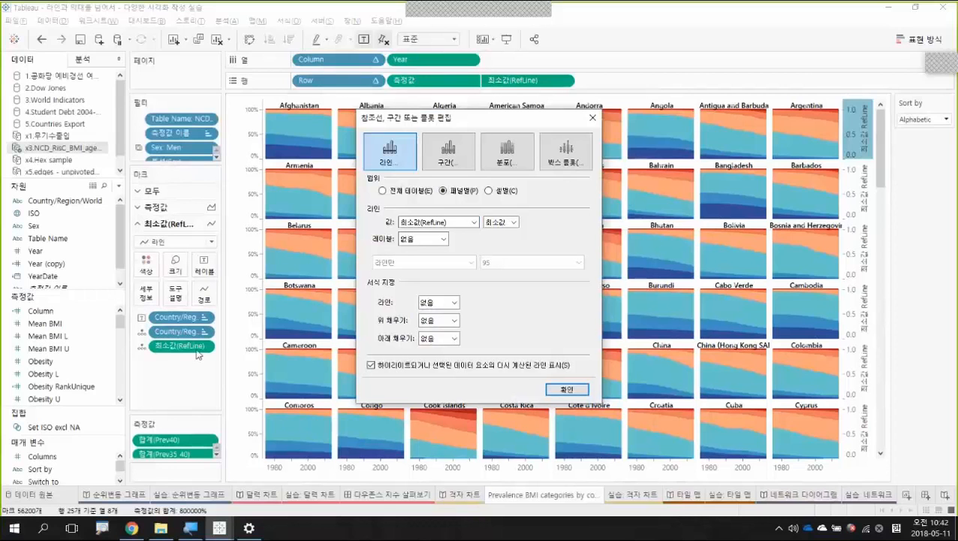
left_click_drag(478, 124, 556, 197)
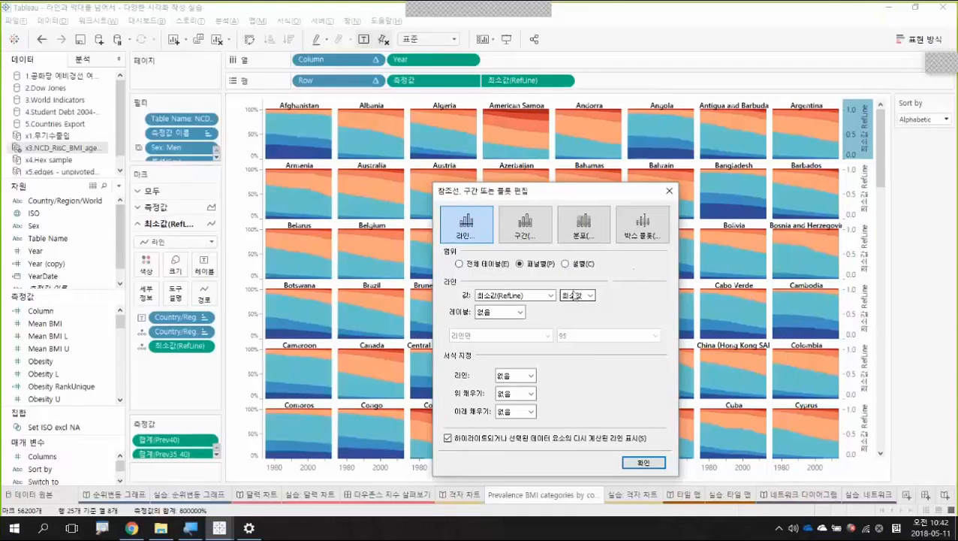
left_click(669, 195)
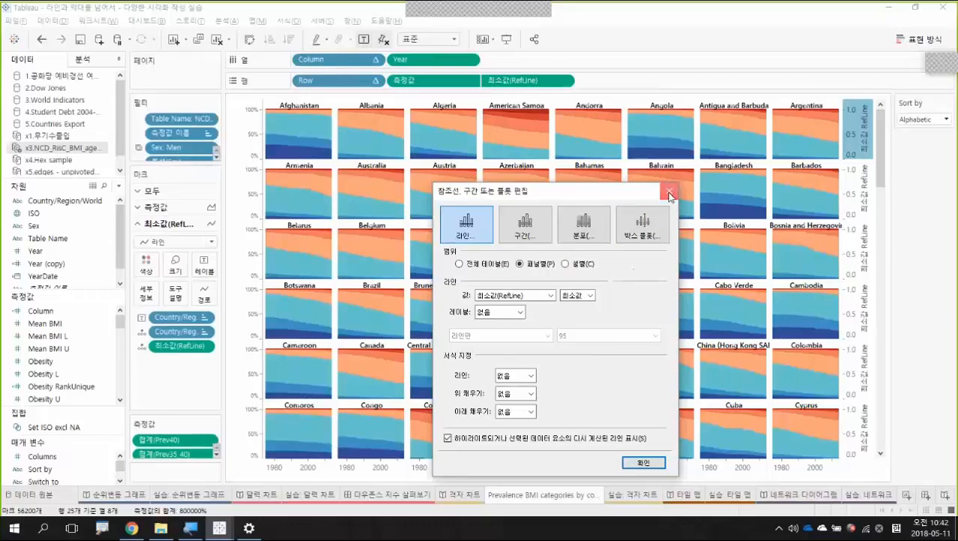
Step: Remove the reference lines from the 최소값(RefLine) axis and the percentage axis, and check both axes' remaining options
right_click(858, 131)
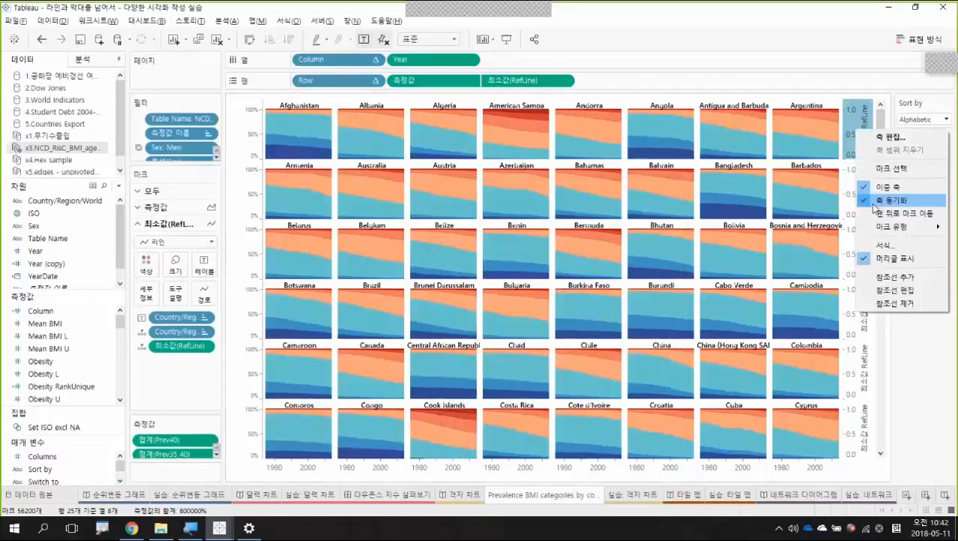
left_click(899, 300)
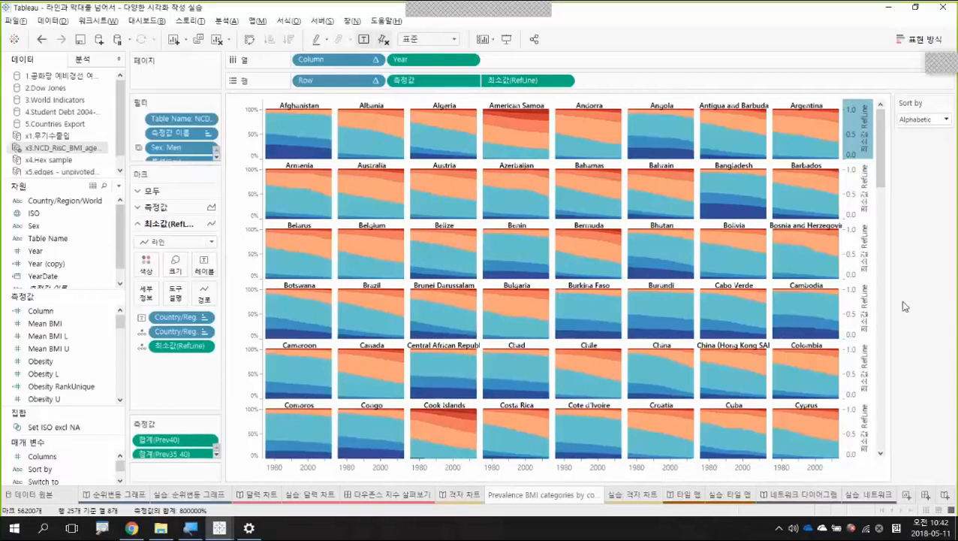
right_click(252, 141)
left_click(282, 308)
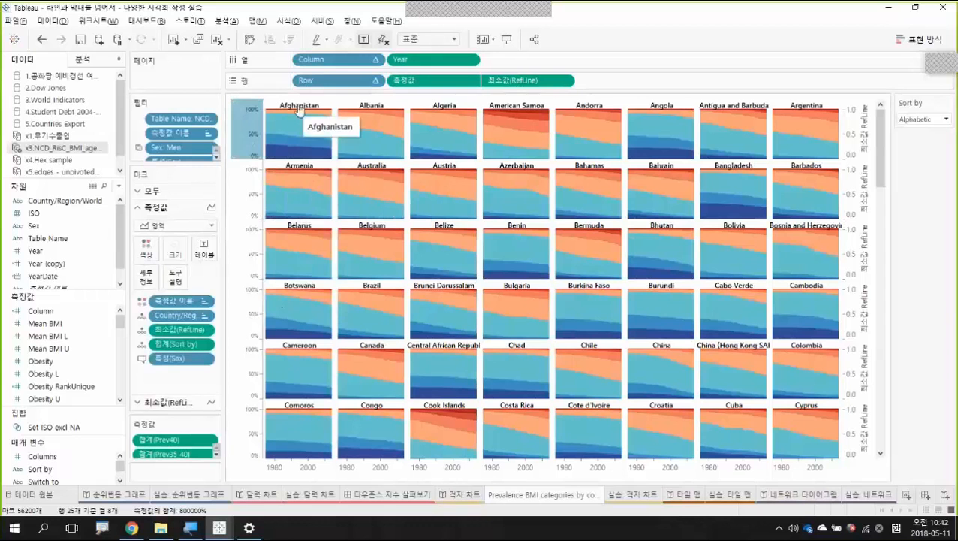
right_click(247, 140)
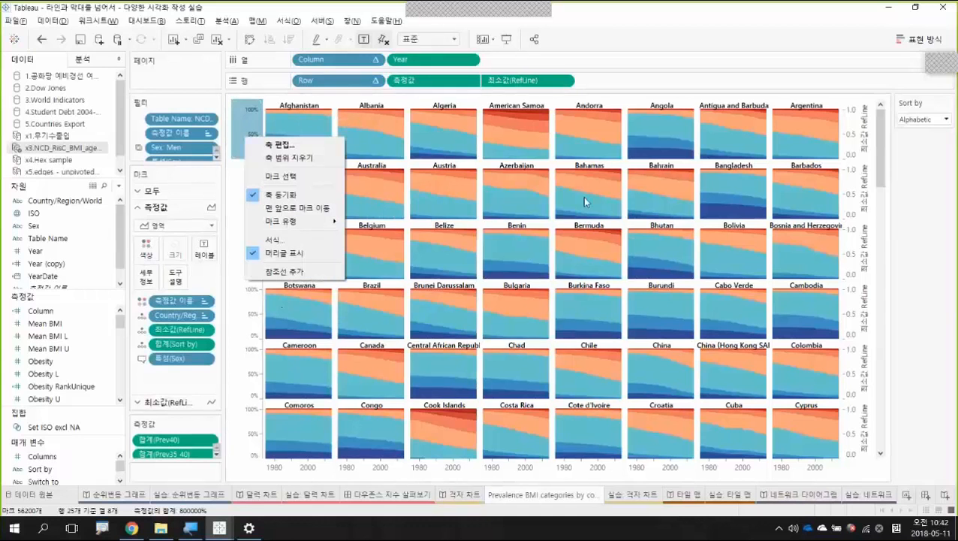
left_click(847, 138)
right_click(848, 137)
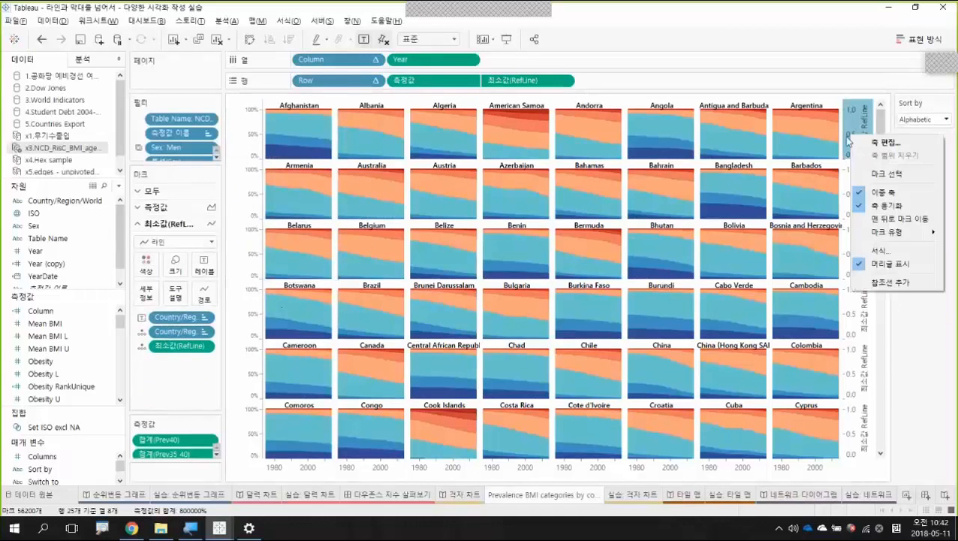
left_click(924, 367)
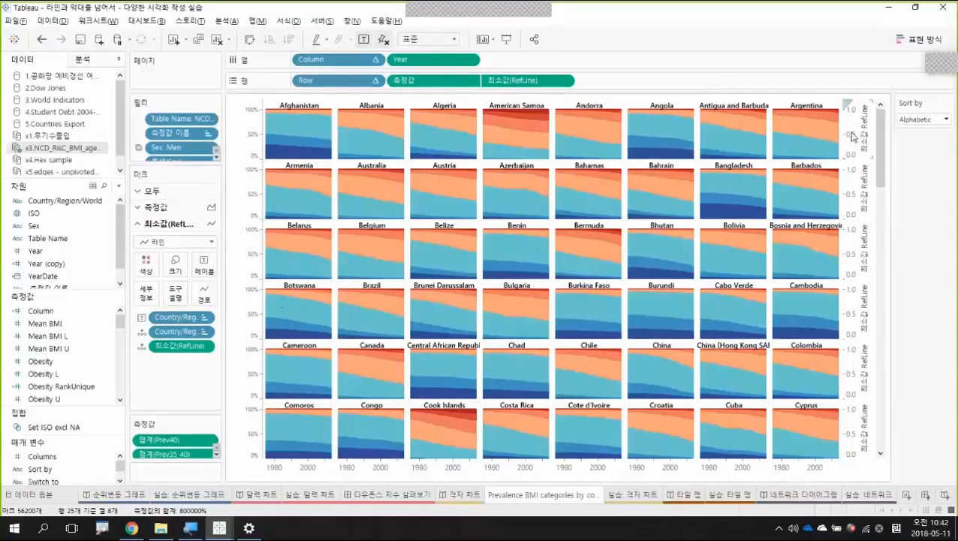
Step: Turn off the dual axis for the 최소값(RefLine) axis
right_click(852, 135)
left_click(878, 190)
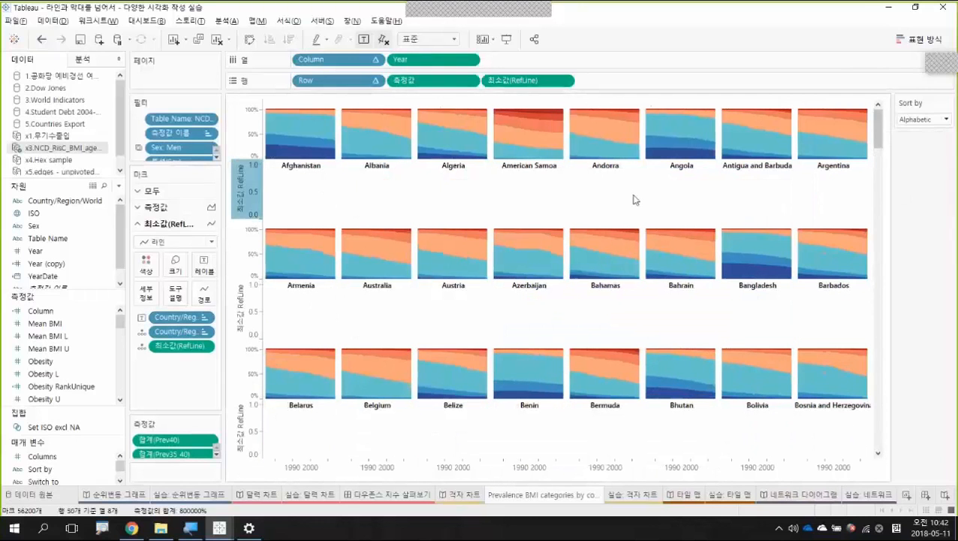
right_click(240, 194)
left_click(297, 134)
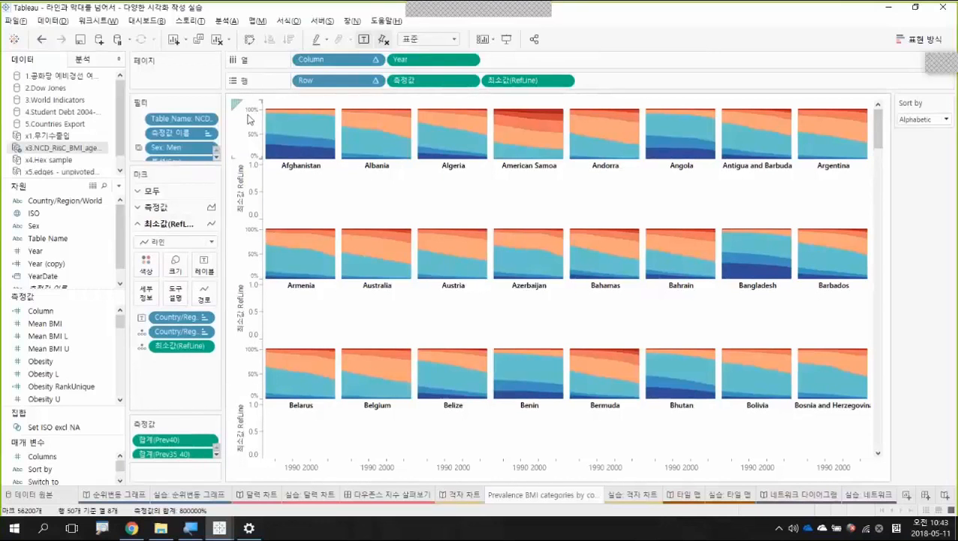
Step: Open the percentage axis's edit settings, examine its fixed range, and close the dialog without changes
left_click(250, 118)
right_click(250, 118)
left_click(288, 129)
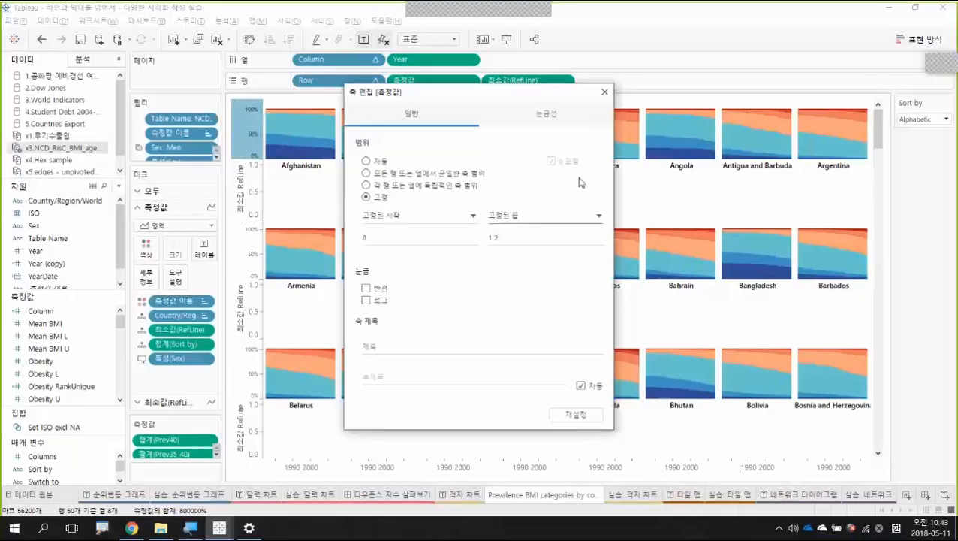
left_click(604, 91)
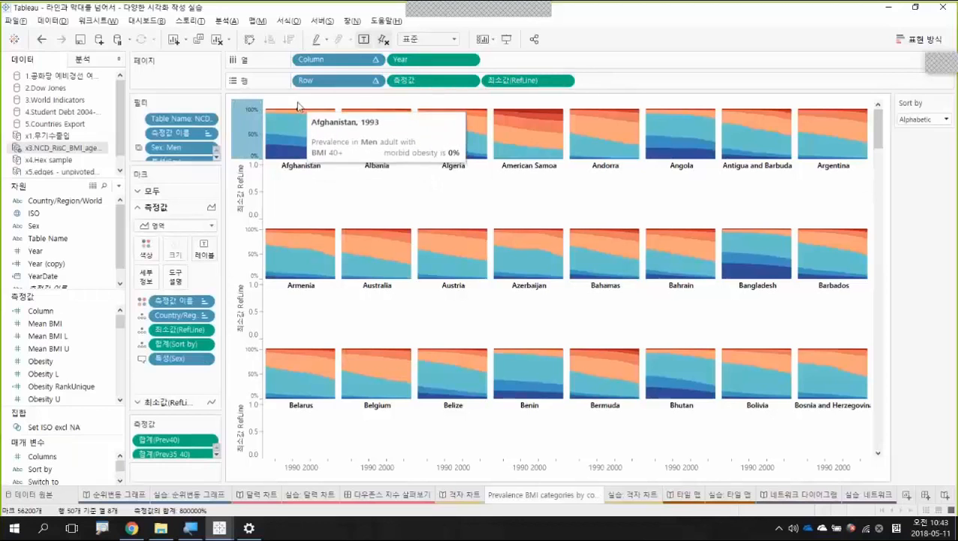
Step: Restore the dual axis of 측정값 and 최소값(RefLine), and select the two measures on the rows shelf in turn
right_click(249, 187)
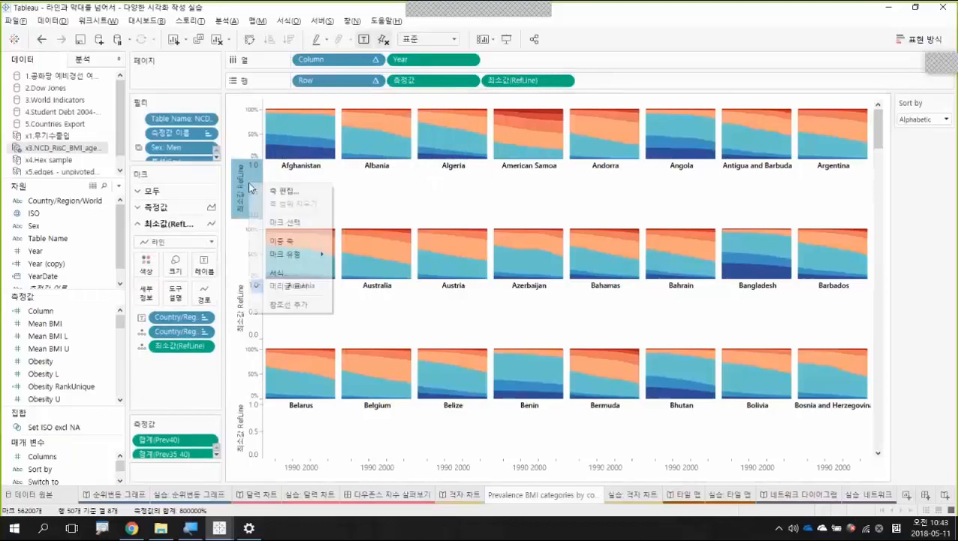
left_click(302, 238)
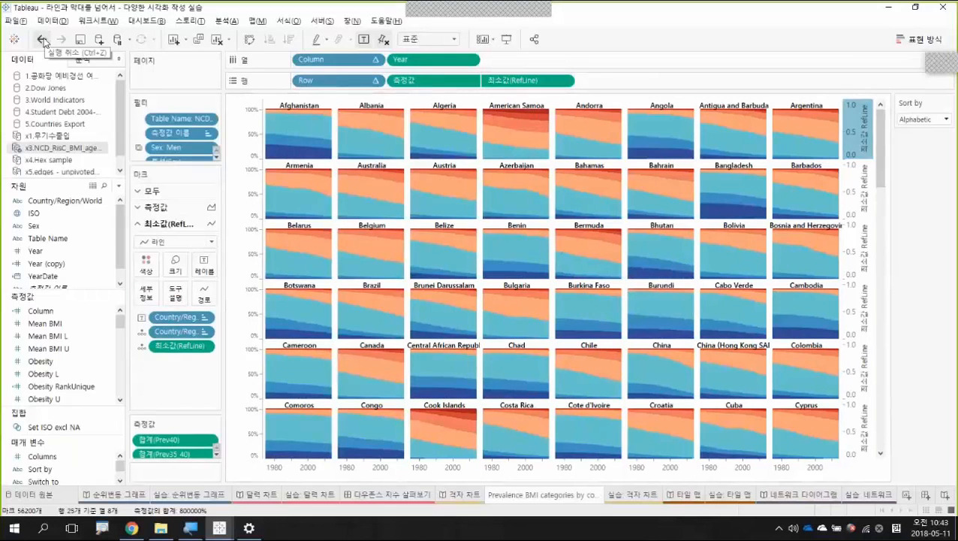
left_click(426, 84)
left_click(529, 85)
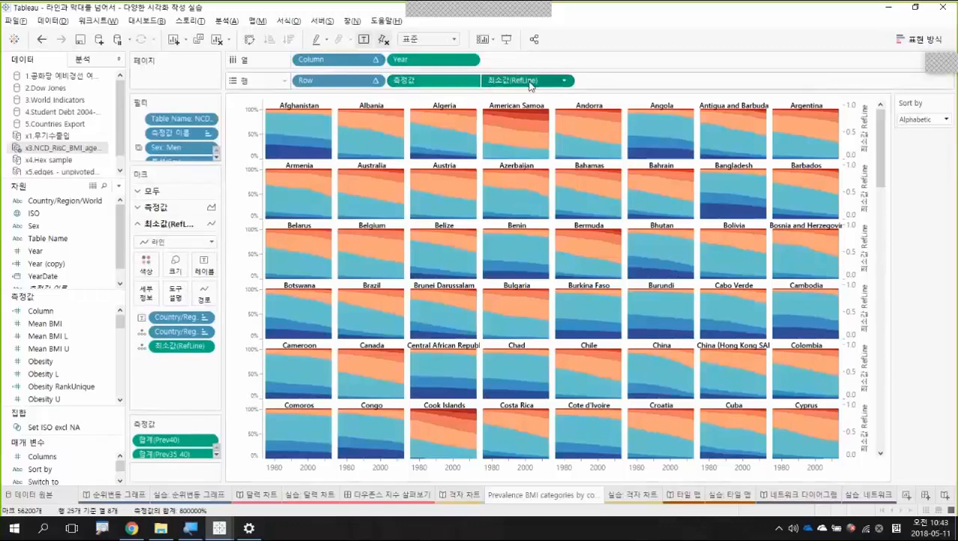
left_click(473, 84)
left_click(526, 84)
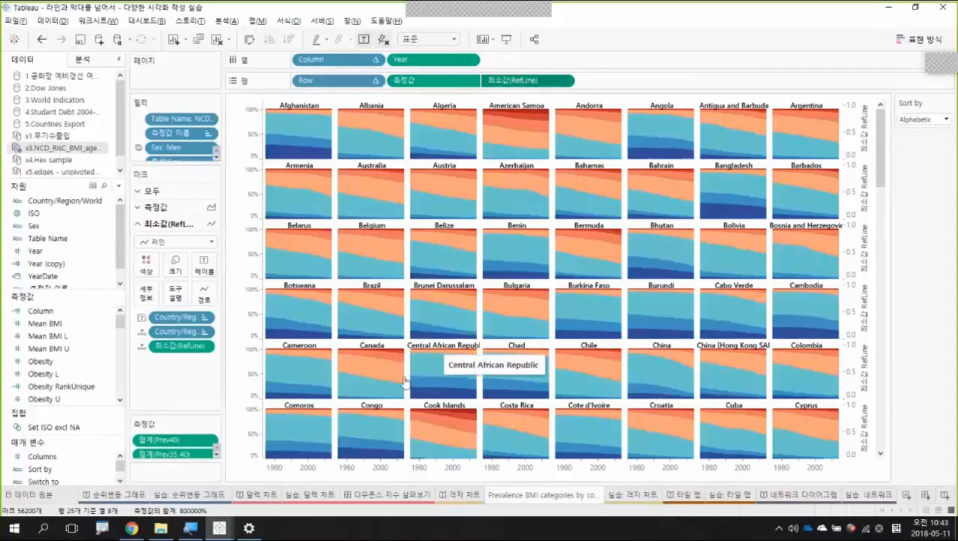
Step: Open the 실습: 격자 차트 worksheet briefly, and view the first page of the 타일 맵 story in presentation mode
left_click(635, 497)
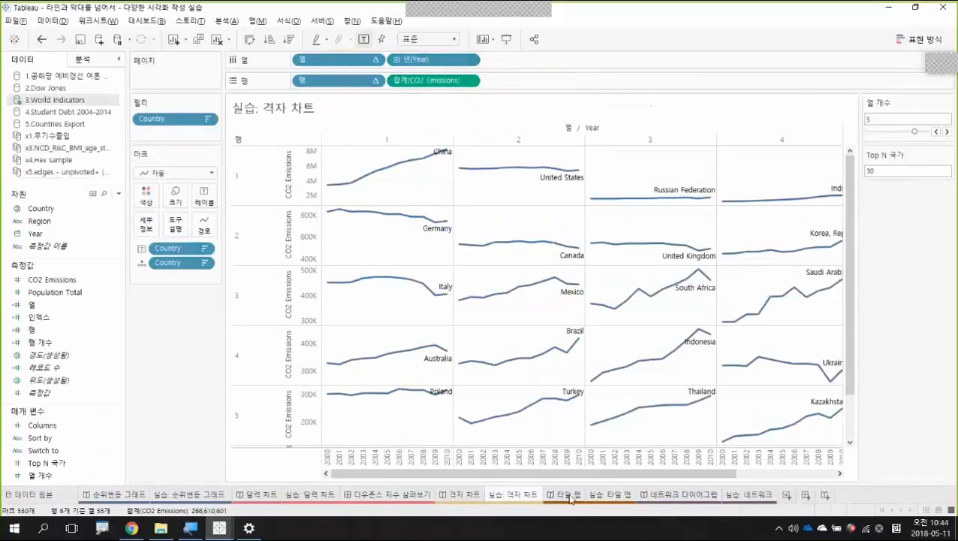
left_click(568, 495)
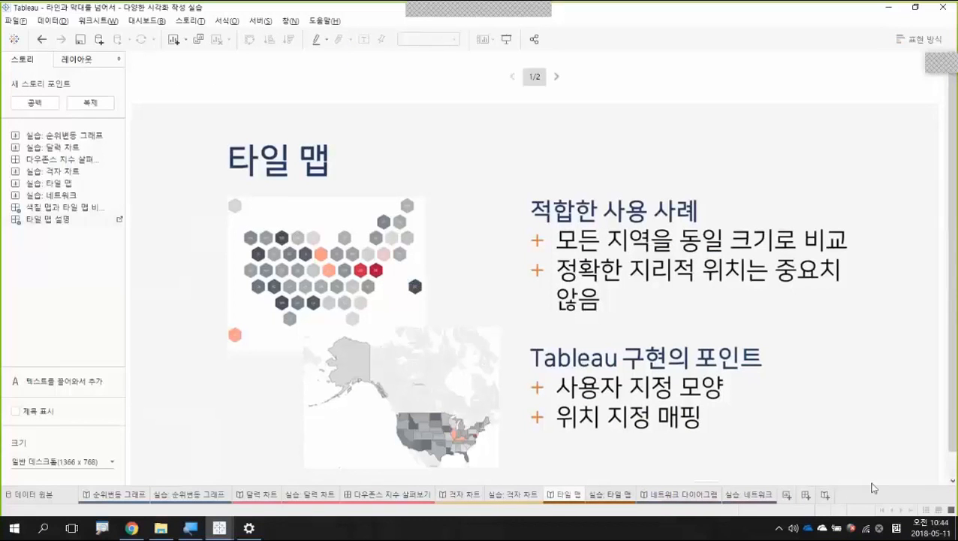
left_click(573, 493)
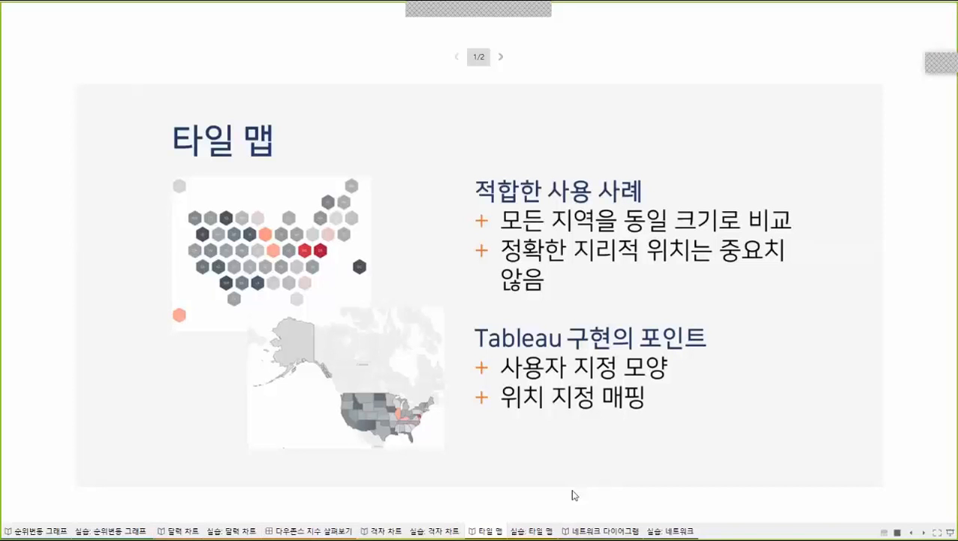
key("Escape")
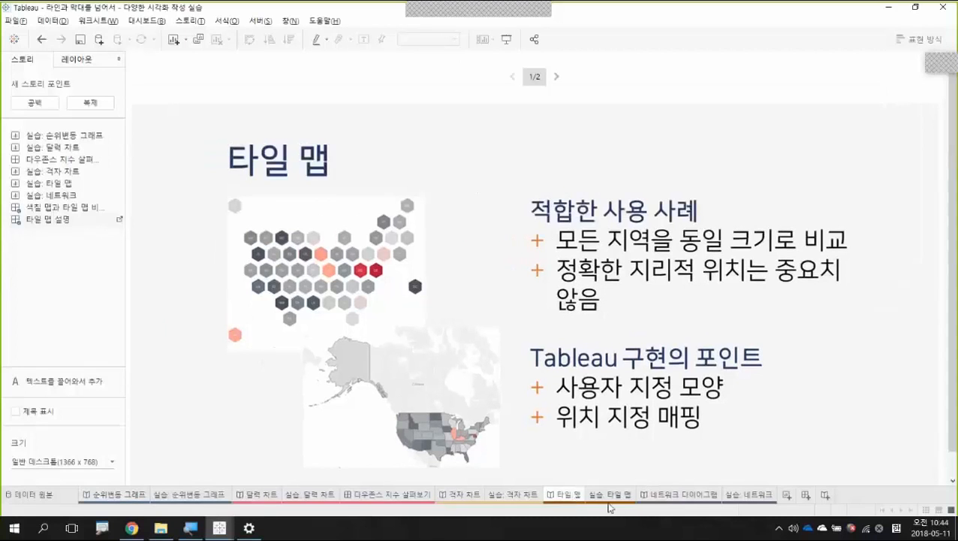
Step: Present the 타일 맵 story's second page and compare Maryland and Delaware on the filled map and the tile map
left_click(557, 77)
key("F7")
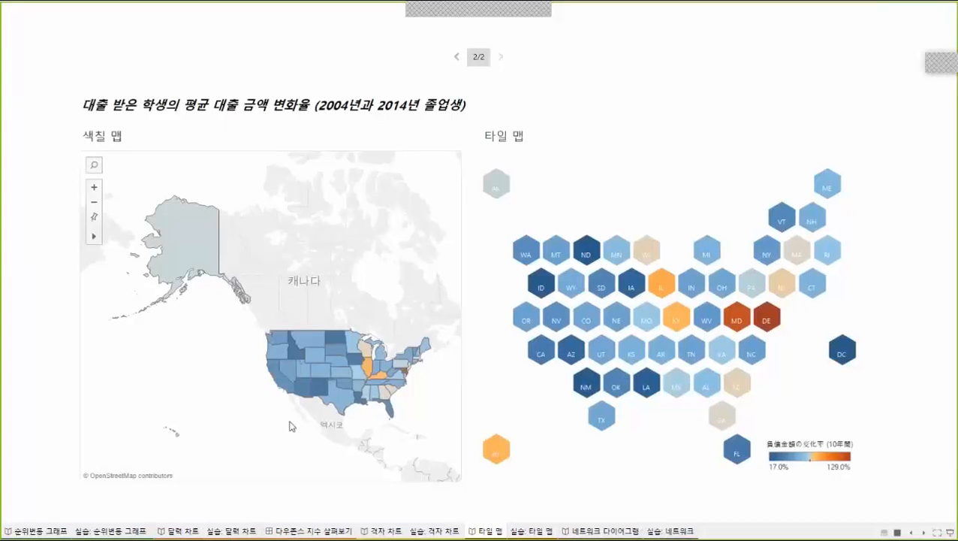
mouse_move(406, 381)
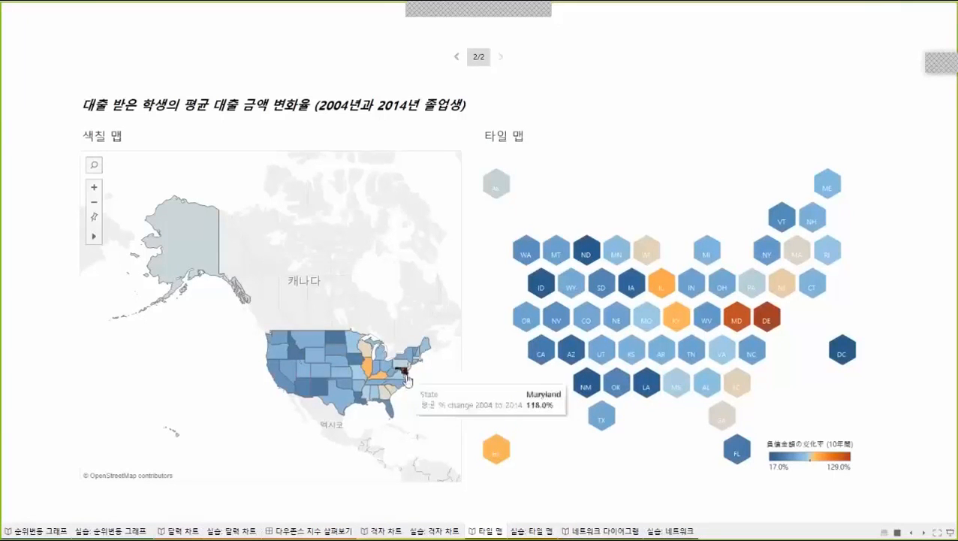
mouse_move(752, 328)
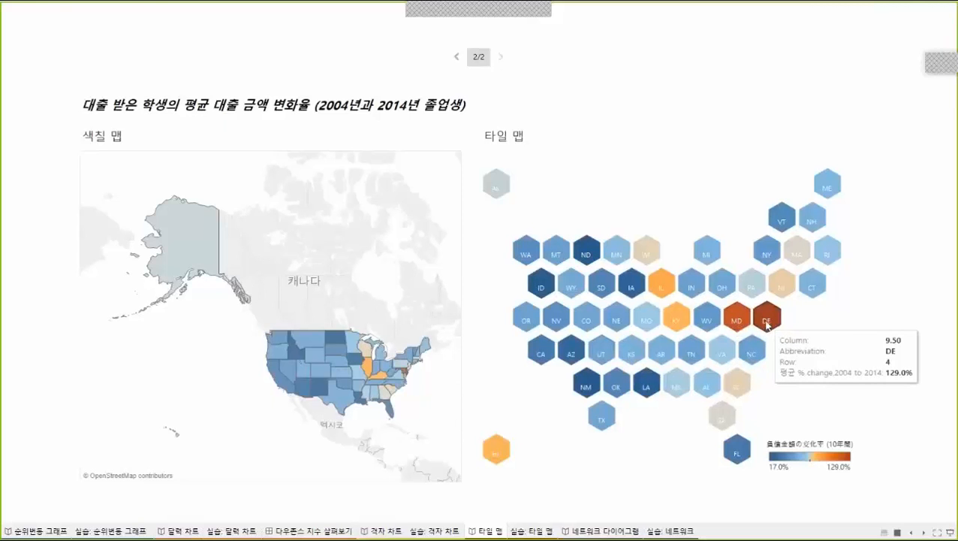
key("Escape")
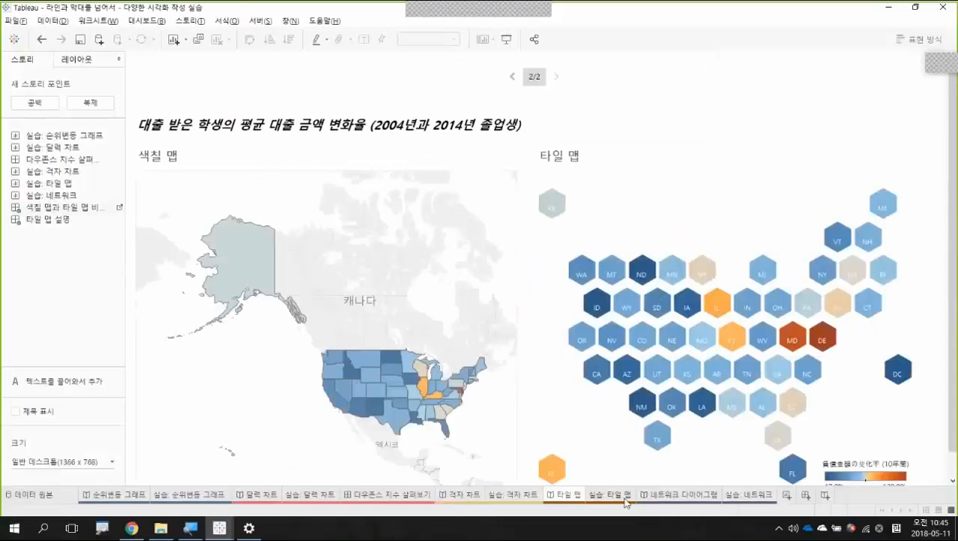
Step: Open the 실습: 타일 맵 worksheet and clear all fields from it
mouse_move(626, 501)
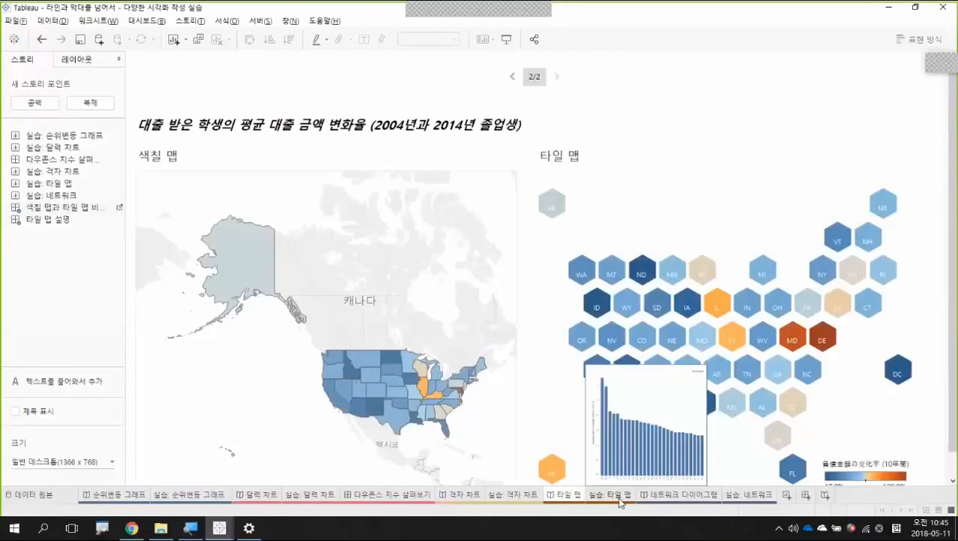
left_click(620, 498)
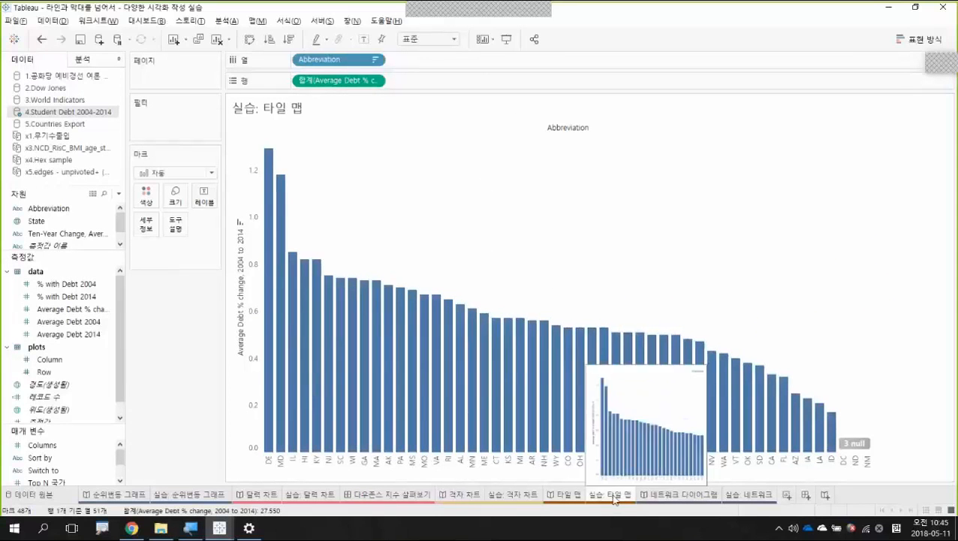
mouse_move(264, 350)
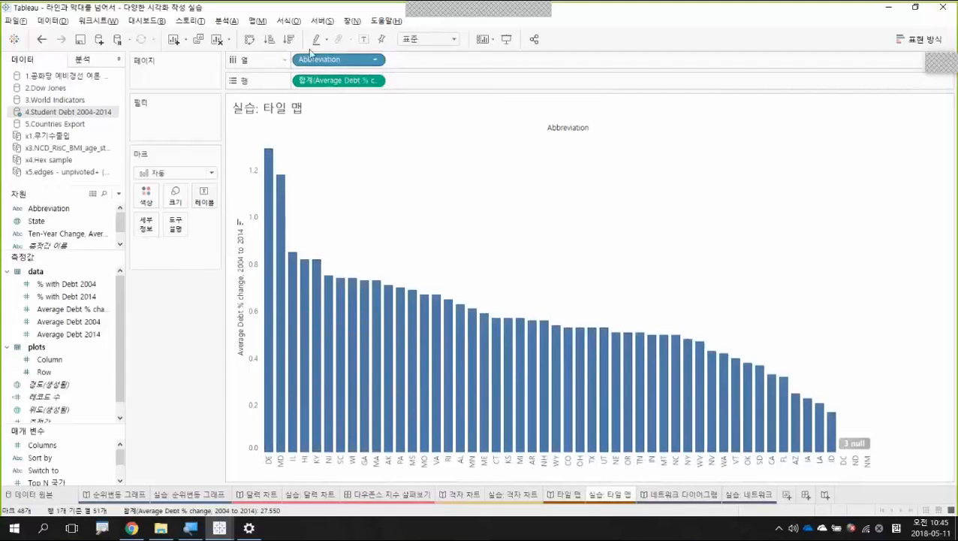
left_click(219, 42)
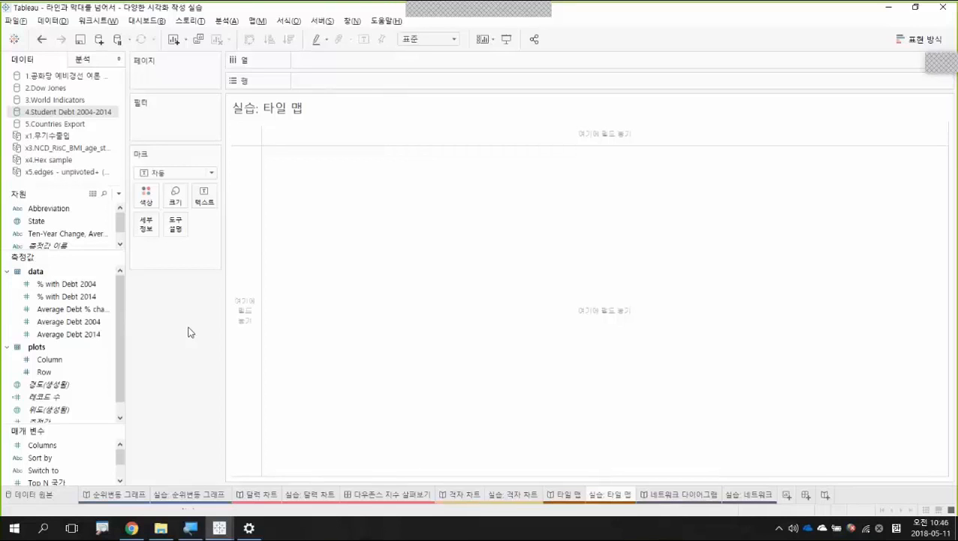
Step: Review the Column and Row measures, switch to File Explorer, and open 4.tilemap_plots.xlsx from the workshop's Data folder
left_click(71, 359)
left_click(54, 376)
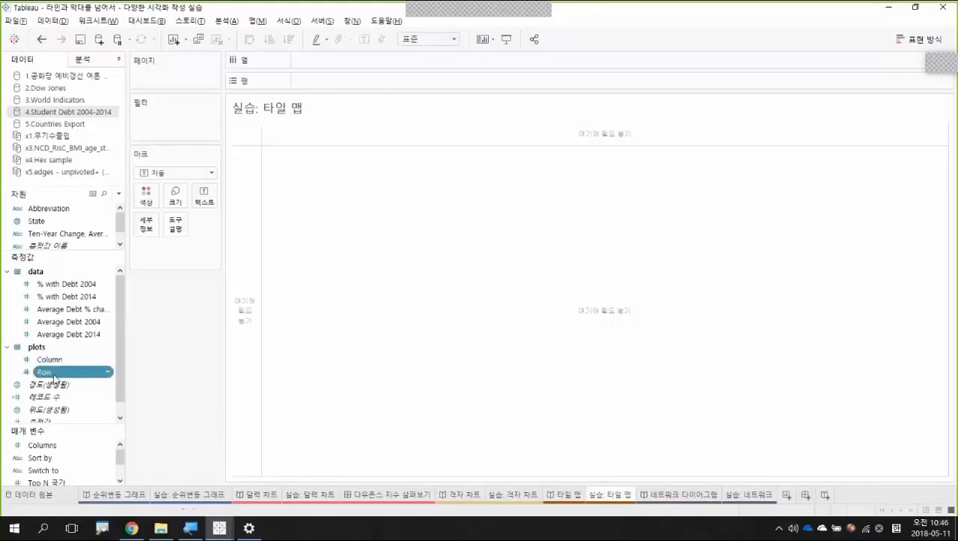
left_click(160, 529)
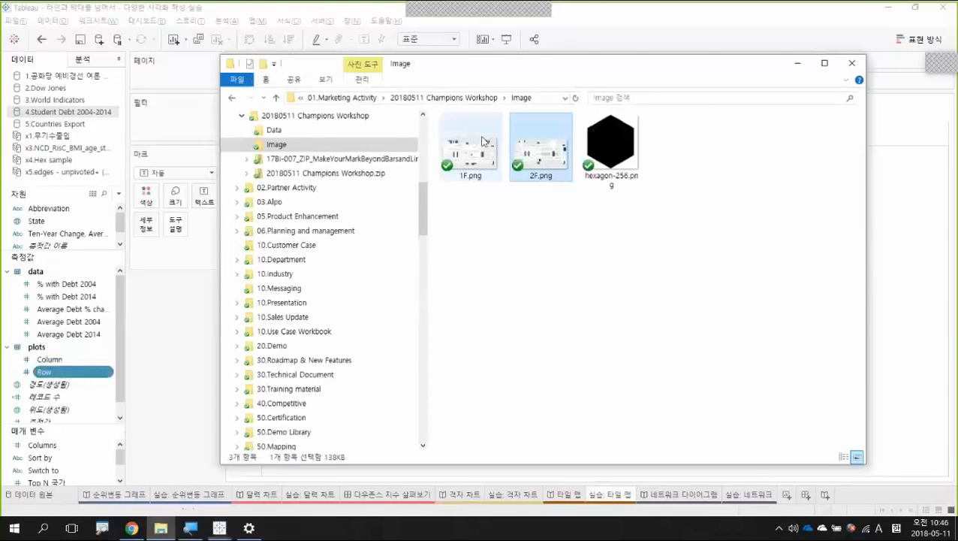
left_click(491, 99)
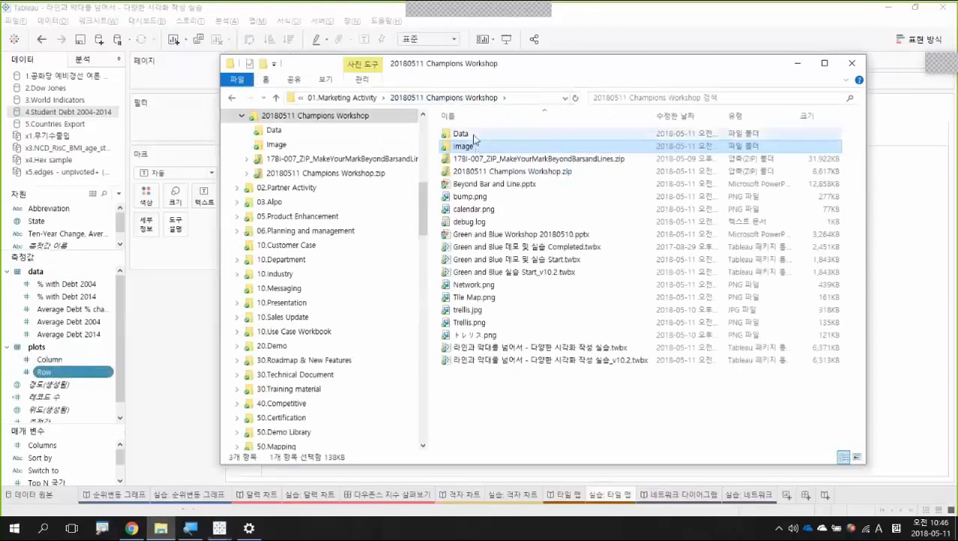
double_click(460, 134)
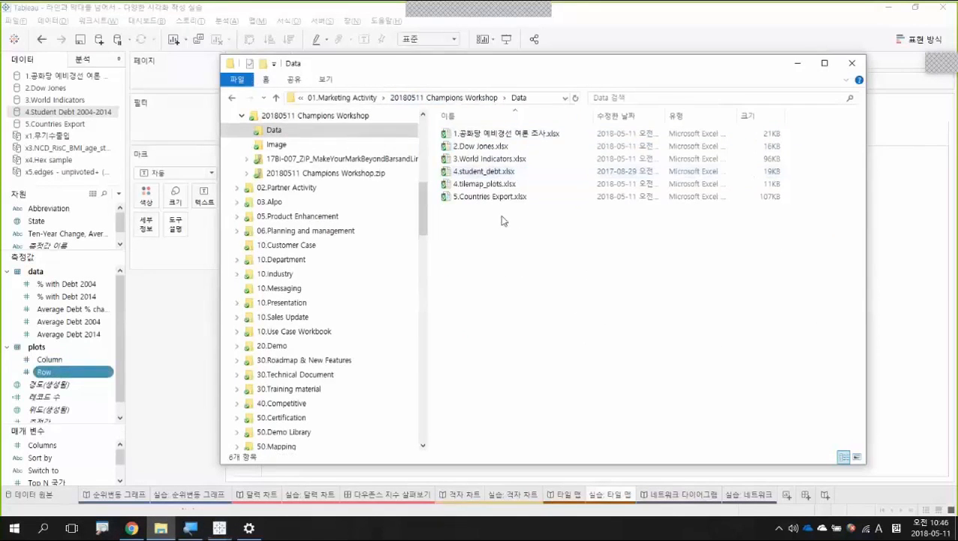
left_click(511, 173)
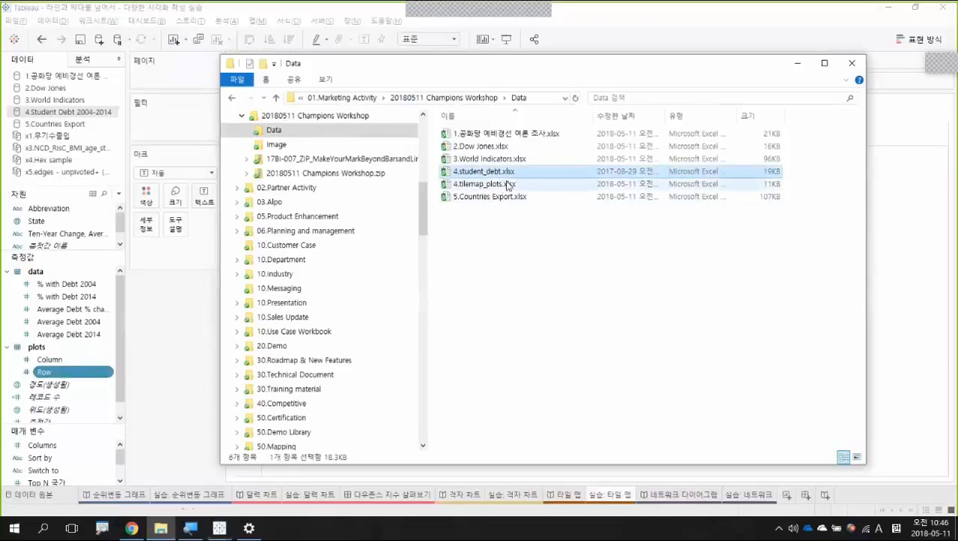
double_click(510, 185)
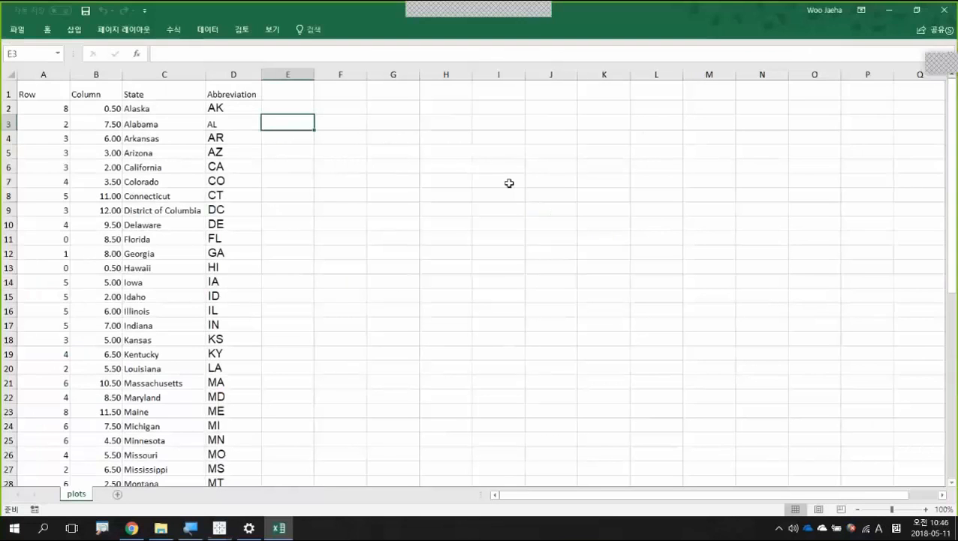
Step: Examine the Row and Column coordinates of the states in the Excel plots sheet, and switch back to Tableau
key("ctrl+Home")
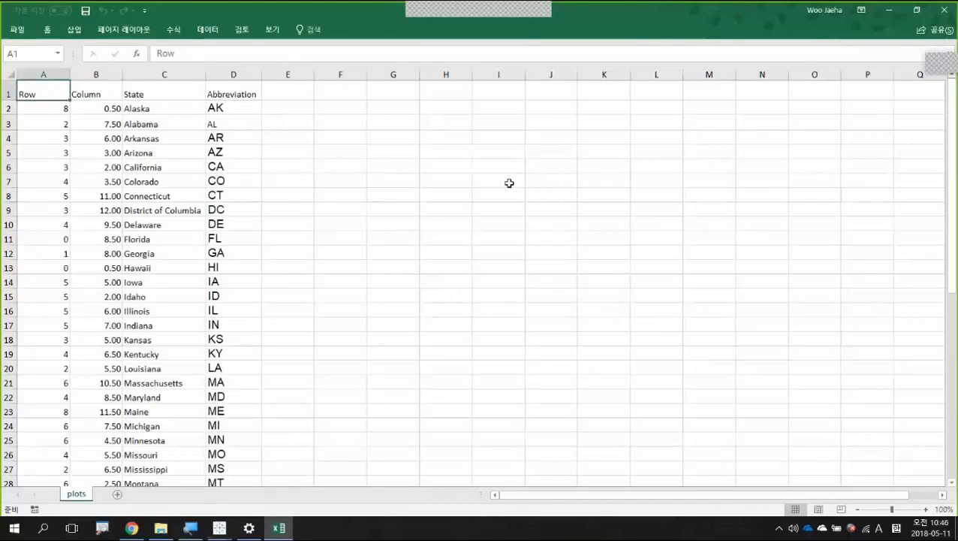
key("Right")
key("Down")
key("Down")
key("Down")
key("Down")
key("Down")
key("Left")
key("Down")
key("Down")
key("Down")
key("Down")
key("Down")
key("Right")
key("alt+Tab")
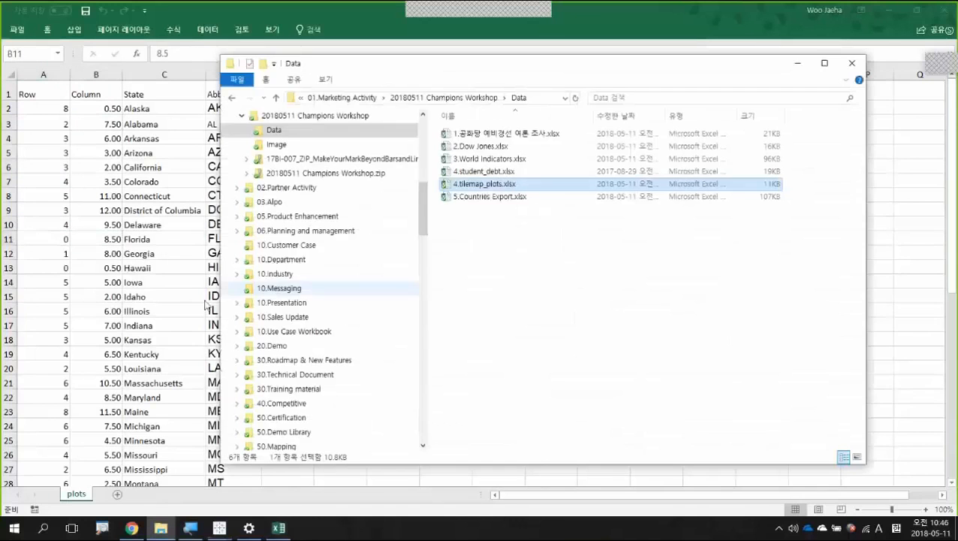
key("alt+Tab")
key("alt+Tab")
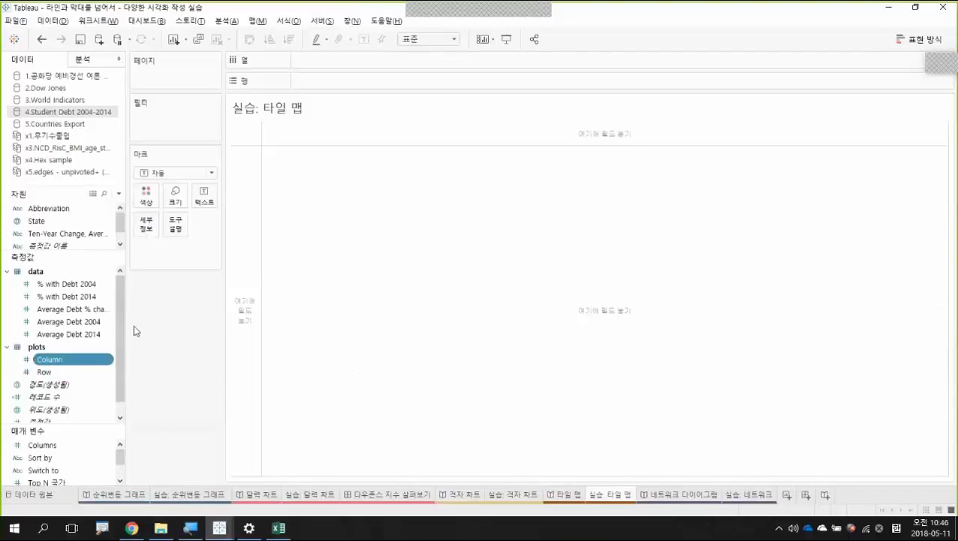
Step: Lay out the sheet with the Column measure on columns, Row on rows, and Abbreviation as the text of the marks
left_click(85, 371, "ctrl")
left_click(71, 363)
left_click_drag(72, 367, 370, 68)
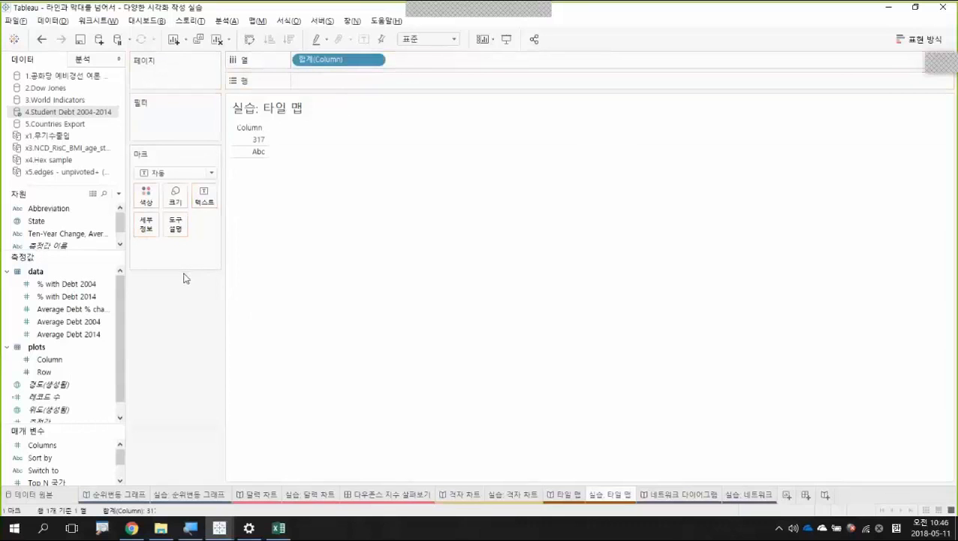
left_click_drag(113, 371, 363, 90)
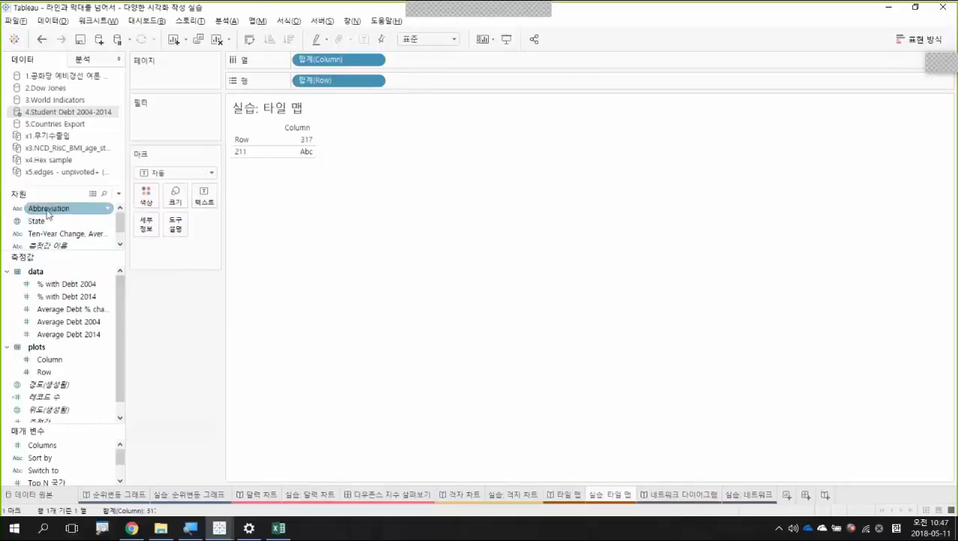
left_click_drag(47, 212, 209, 200)
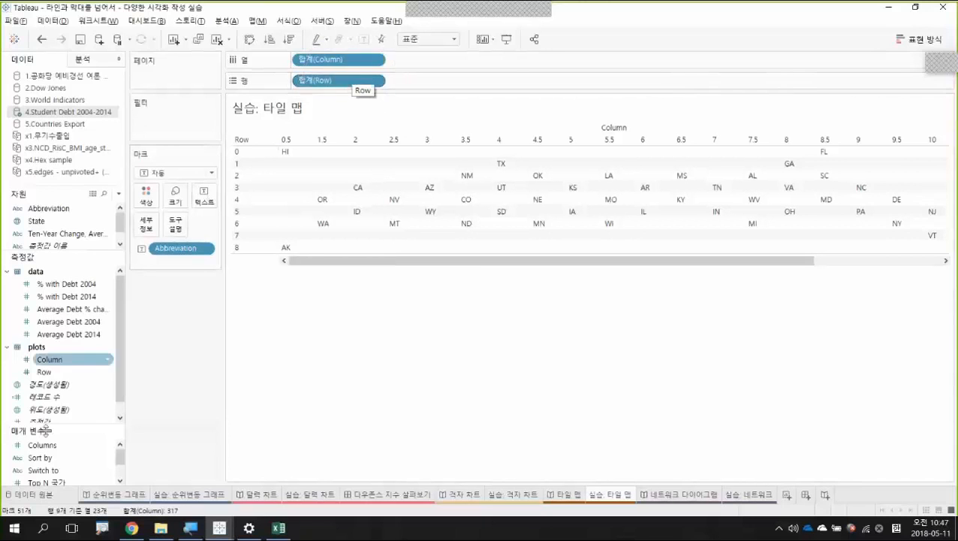
Step: Compare the discrete/continuous conversion options of the Column measure with those of % with Debt 2004
right_click(66, 366)
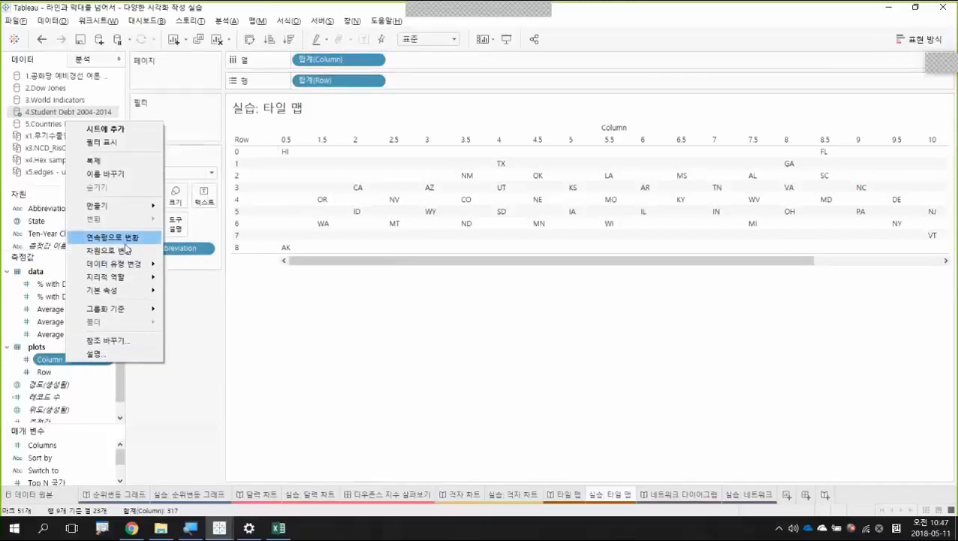
left_click(189, 377)
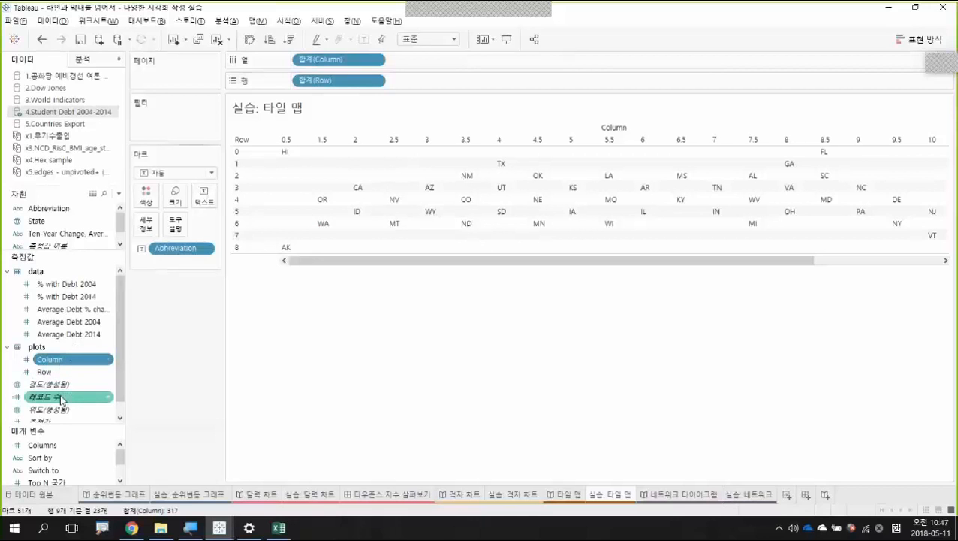
right_click(81, 285)
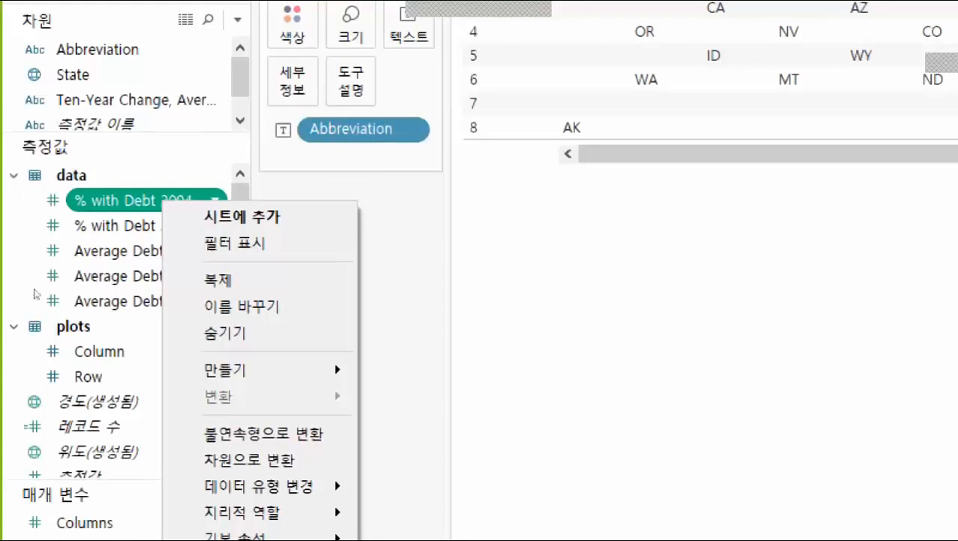
left_click(50, 360)
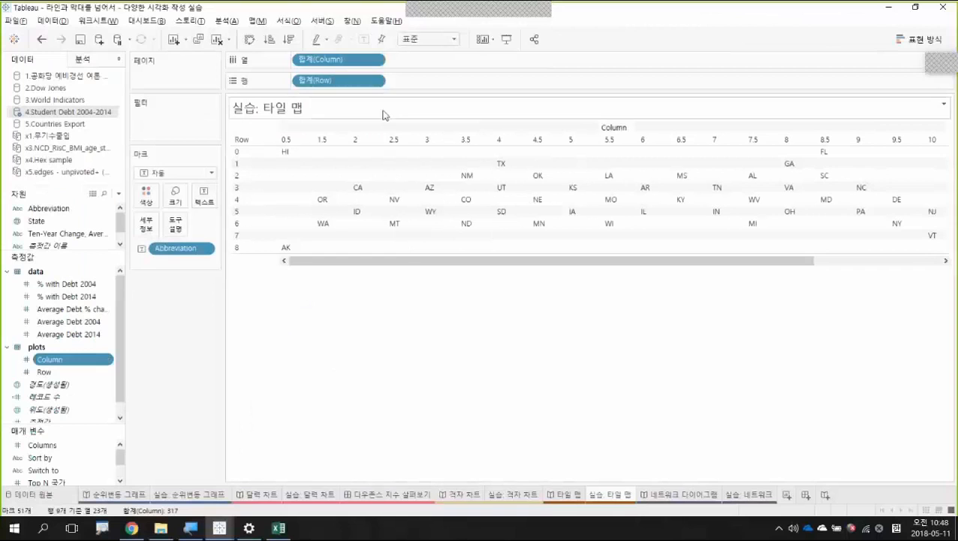
Step: Change both the Row and Column sums in the view from discrete to continuous
left_click(375, 80)
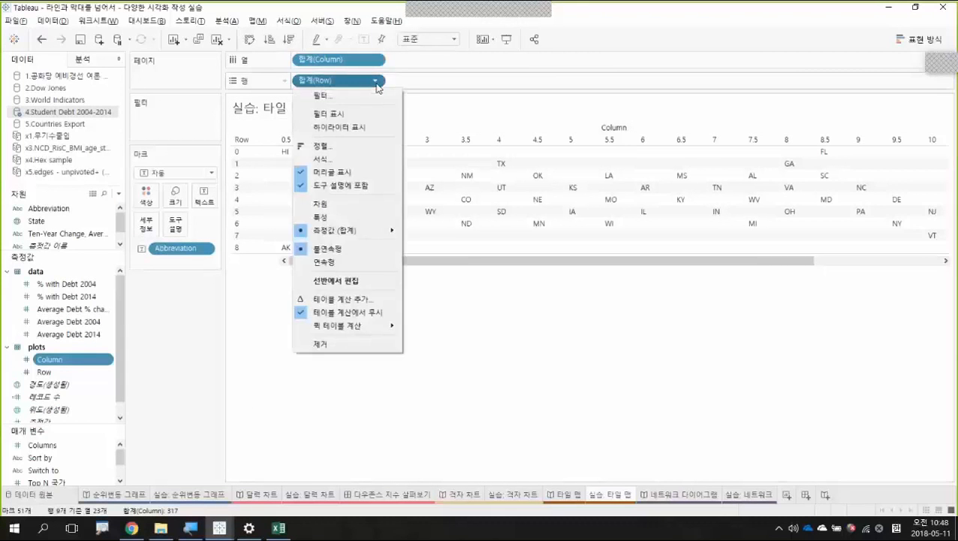
left_click(347, 264)
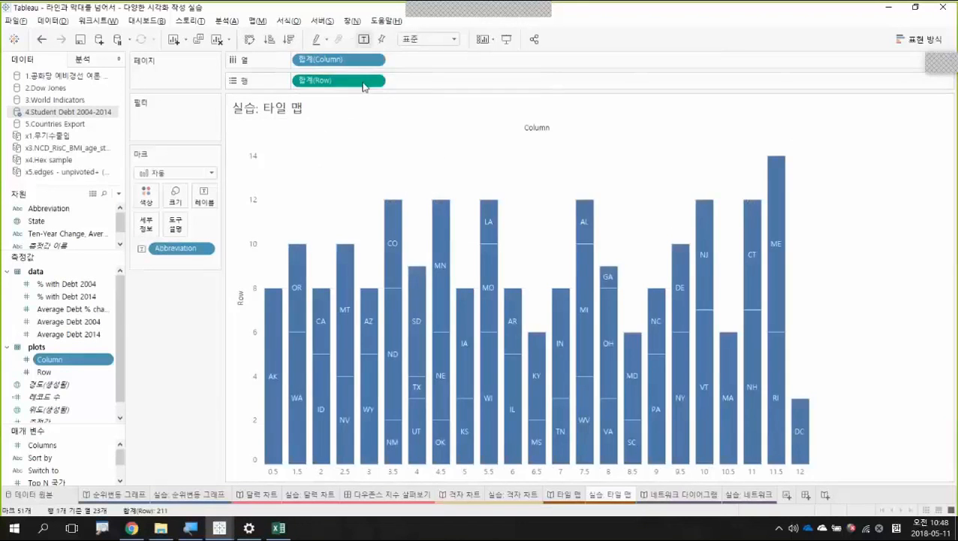
left_click(375, 60)
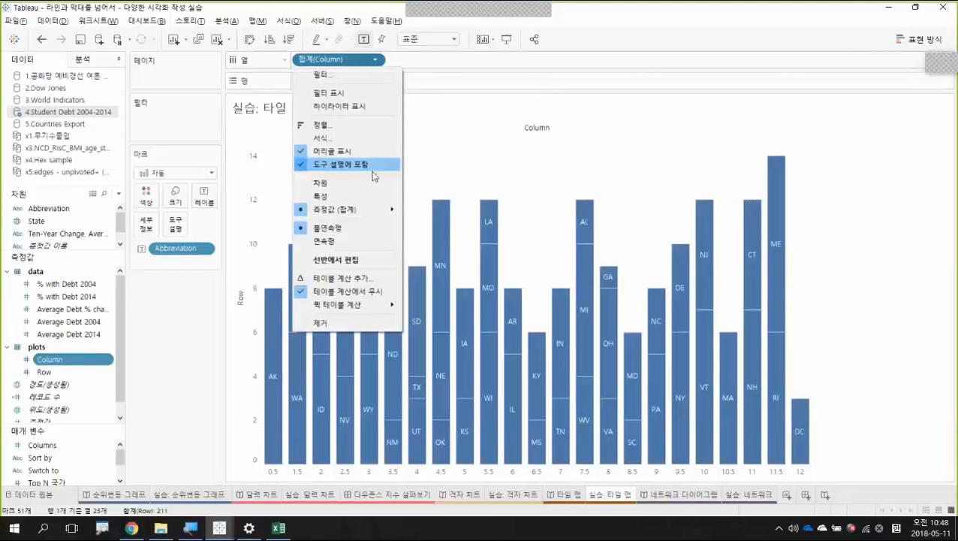
left_click(373, 240)
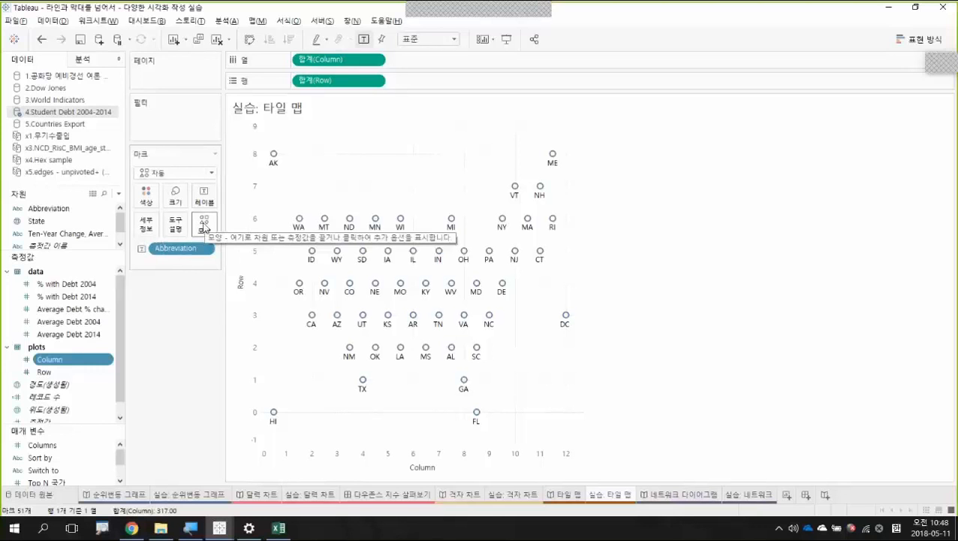
Step: Open the full shape editor for the marks and display the Custom shape palette
left_click(203, 226)
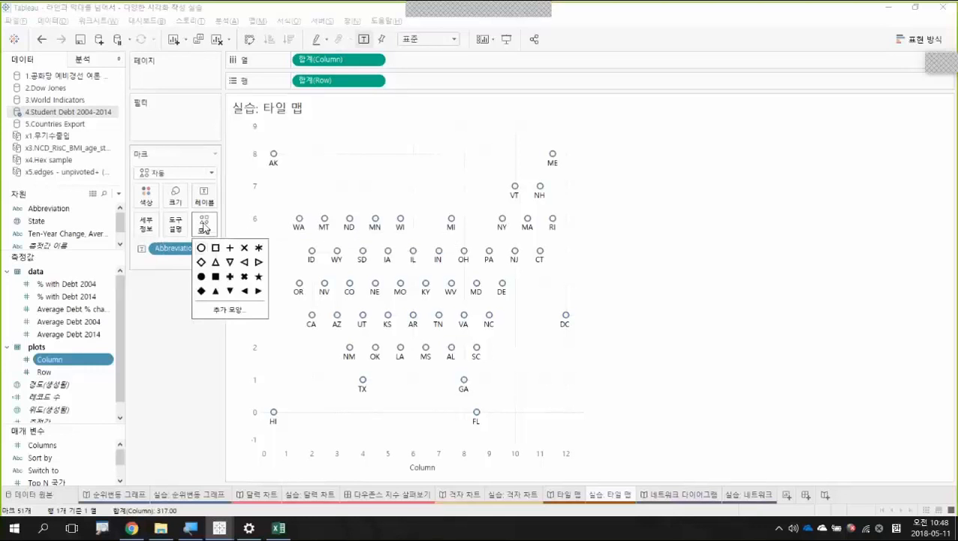
left_click(240, 310)
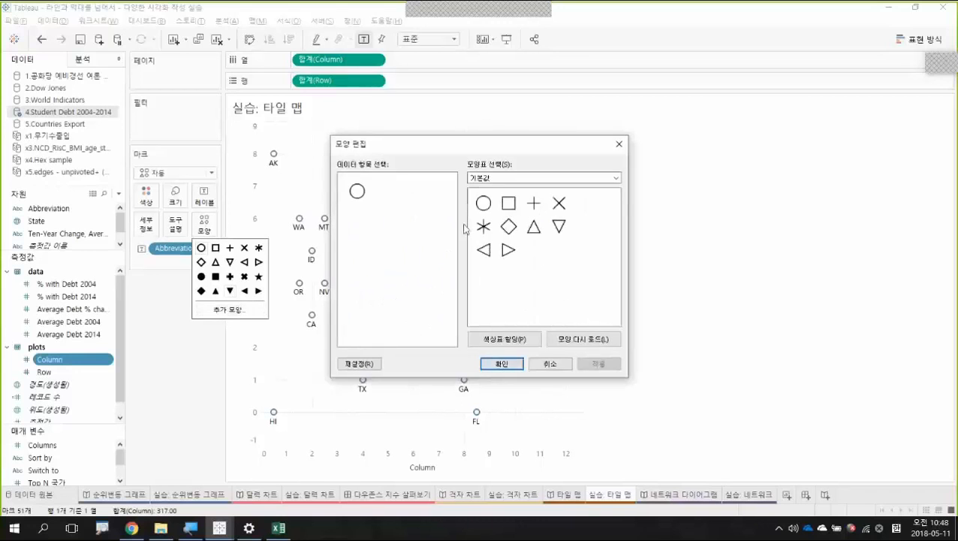
left_click(616, 179)
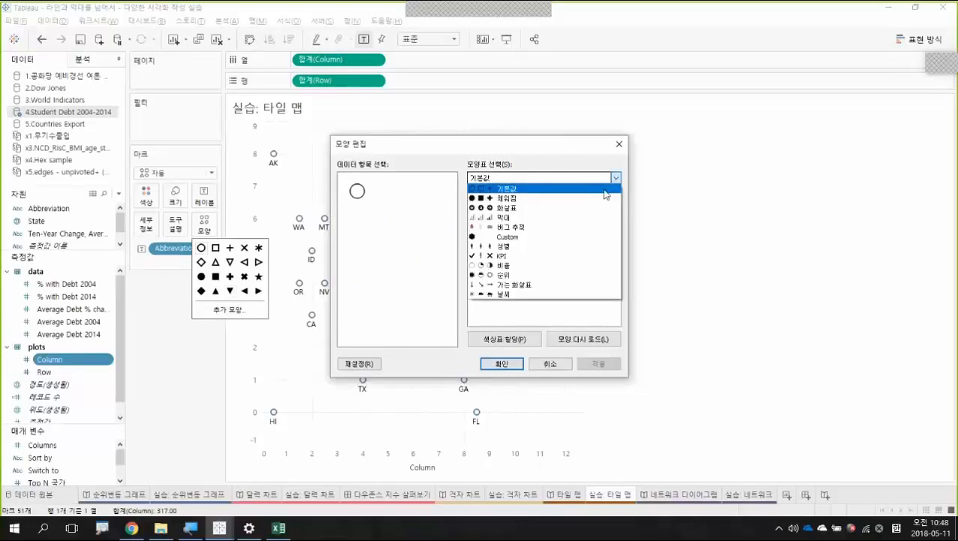
left_click(573, 238)
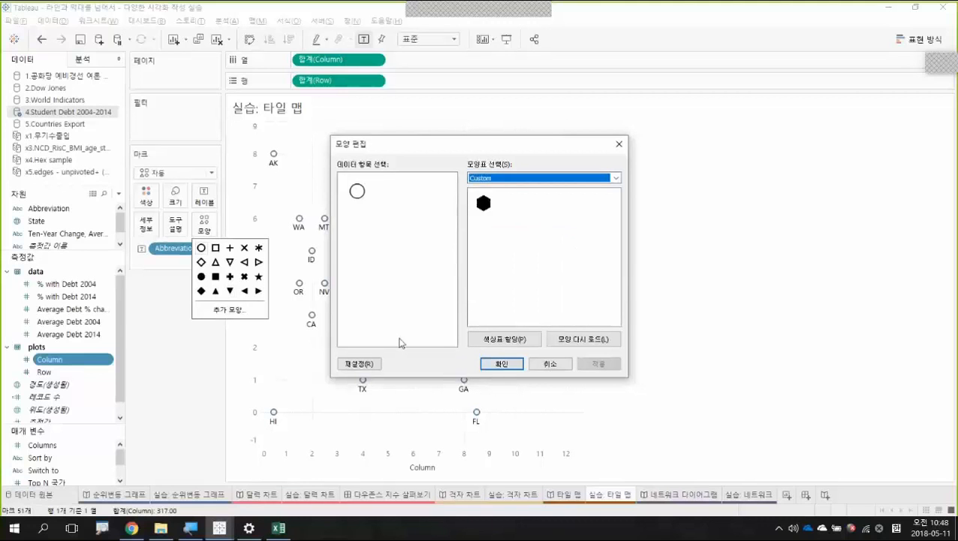
Step: Switch to File Explorer, examine the Custom folder inside My Tableau Repository's Shapes folder, and switch back to Tableau
left_click(161, 527)
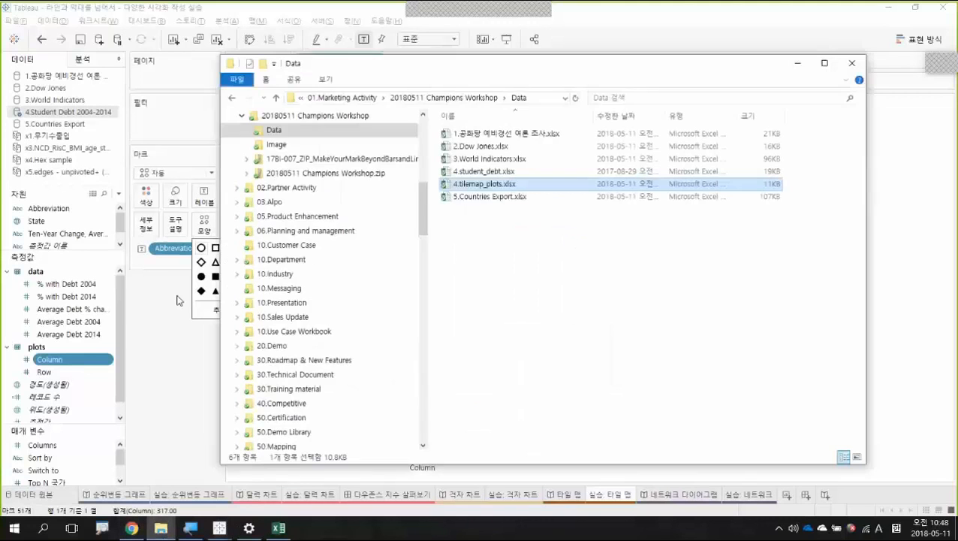
scroll(328, 198, "up", 10)
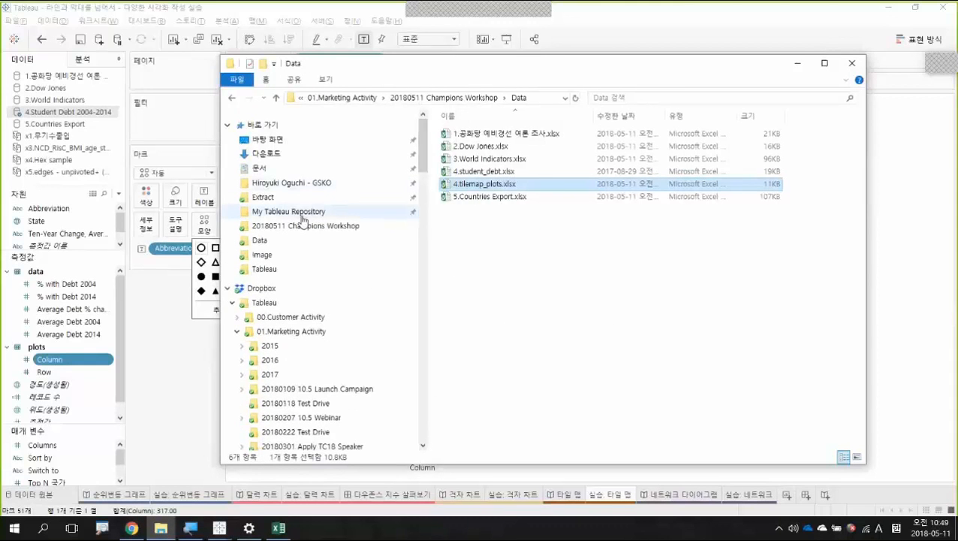
left_click(302, 214)
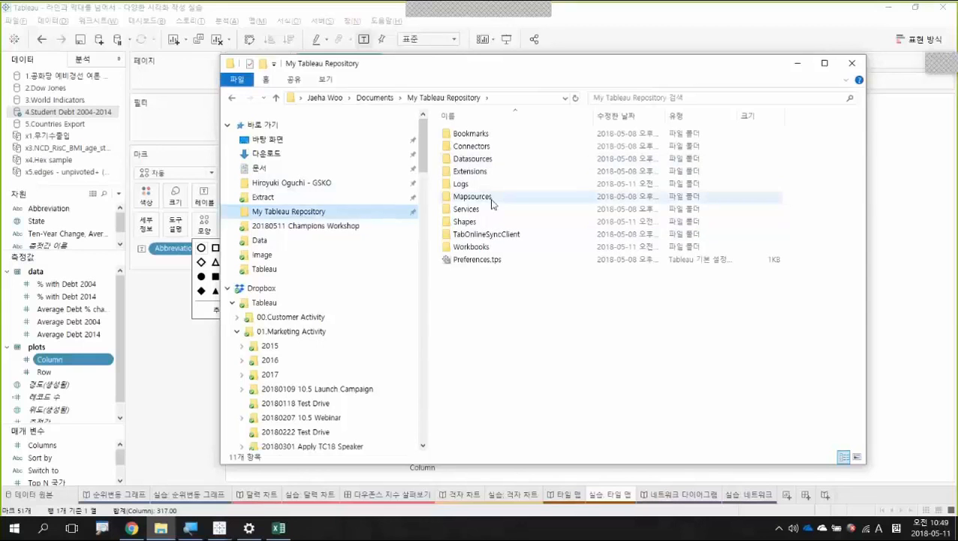
left_click(489, 223)
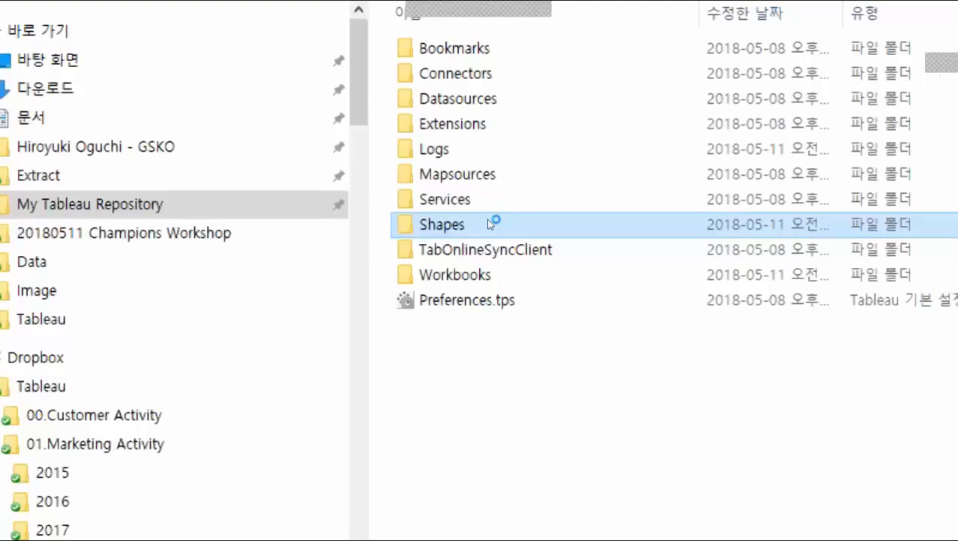
left_click(484, 124)
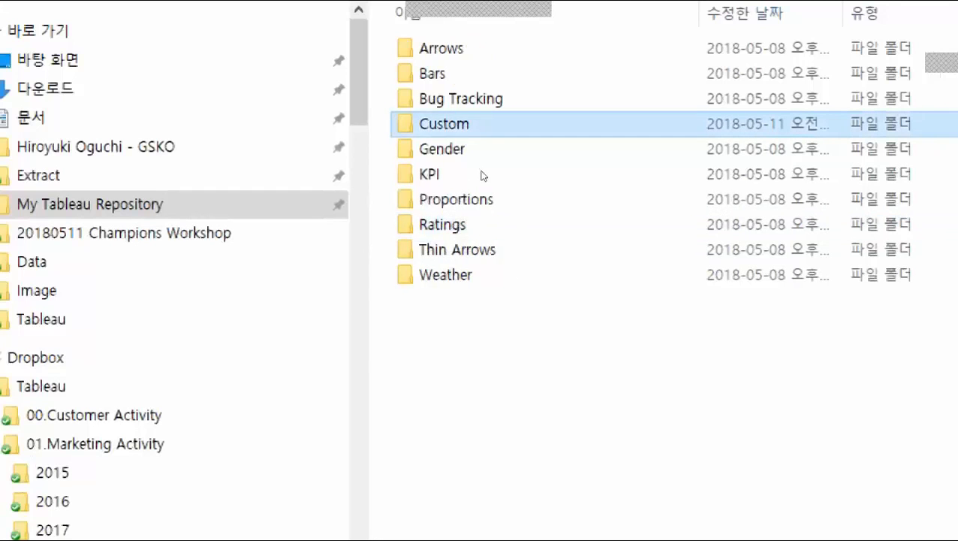
key("Return")
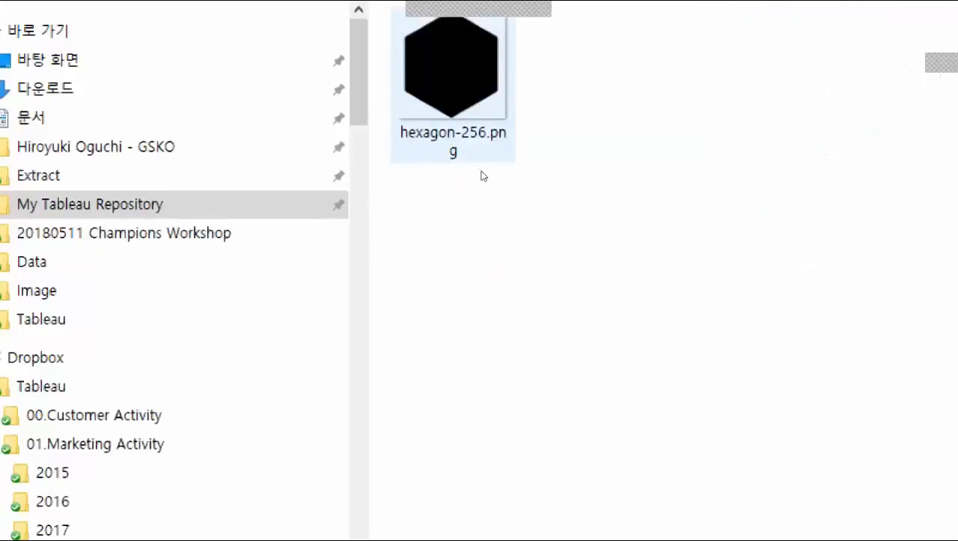
key("BackSpace")
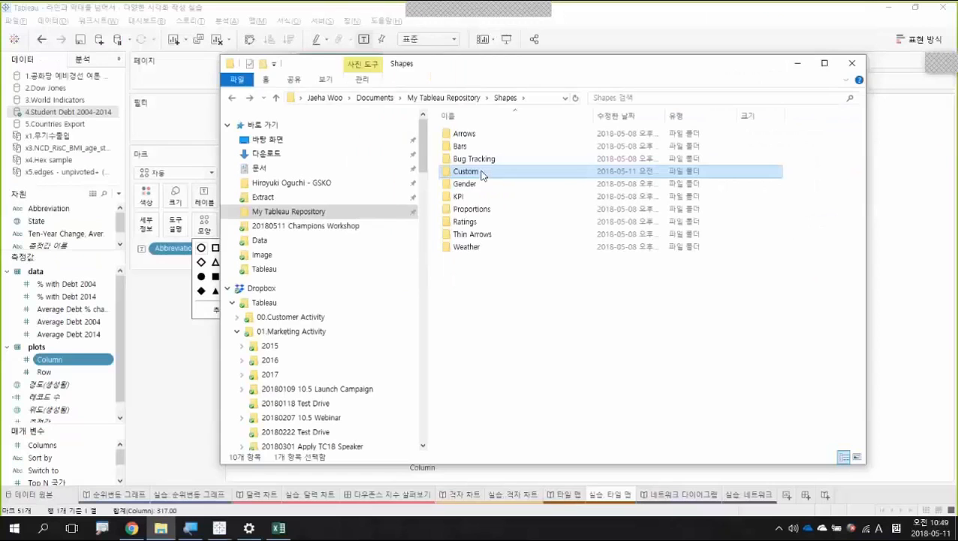
key("alt+Tab")
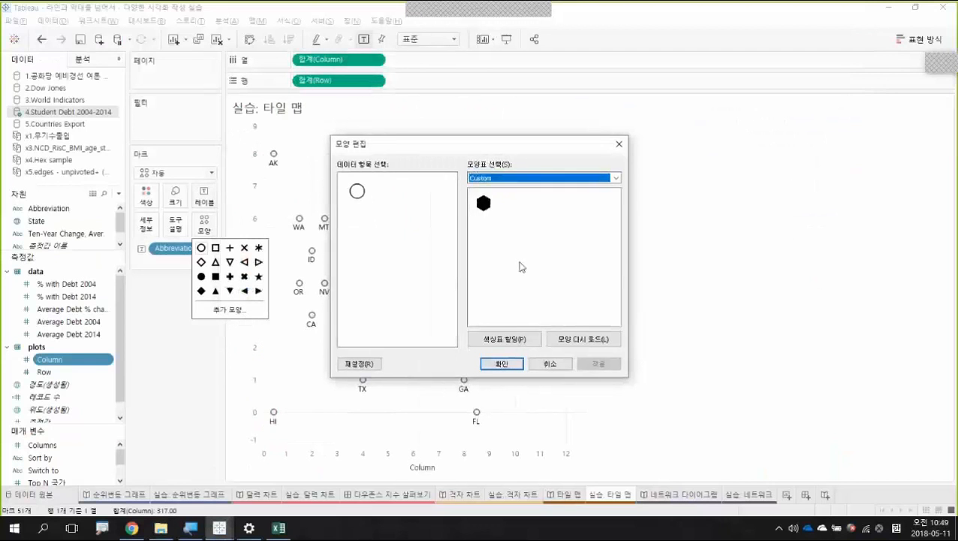
Step: Assign the custom black hexagon shape to the state marks and apply it to the chart
left_click(484, 204)
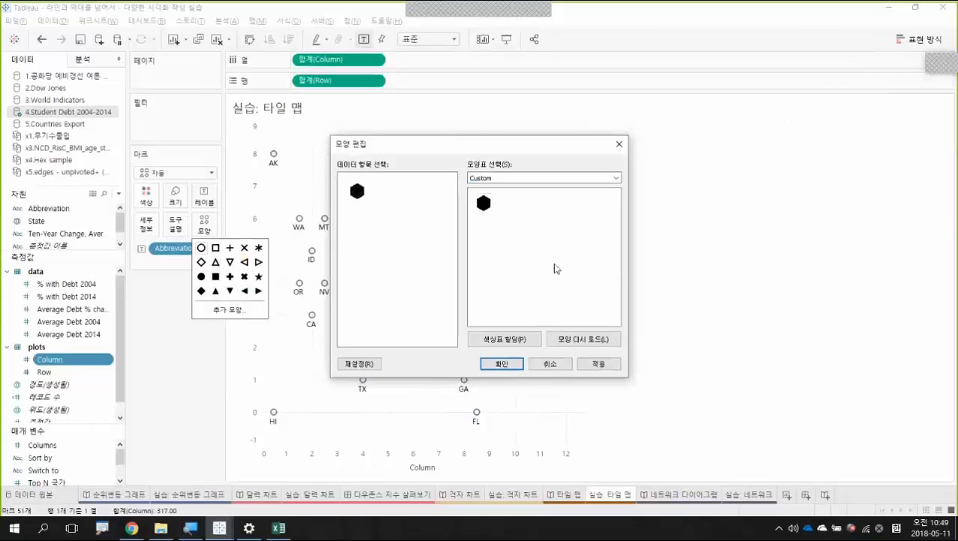
left_click(502, 364)
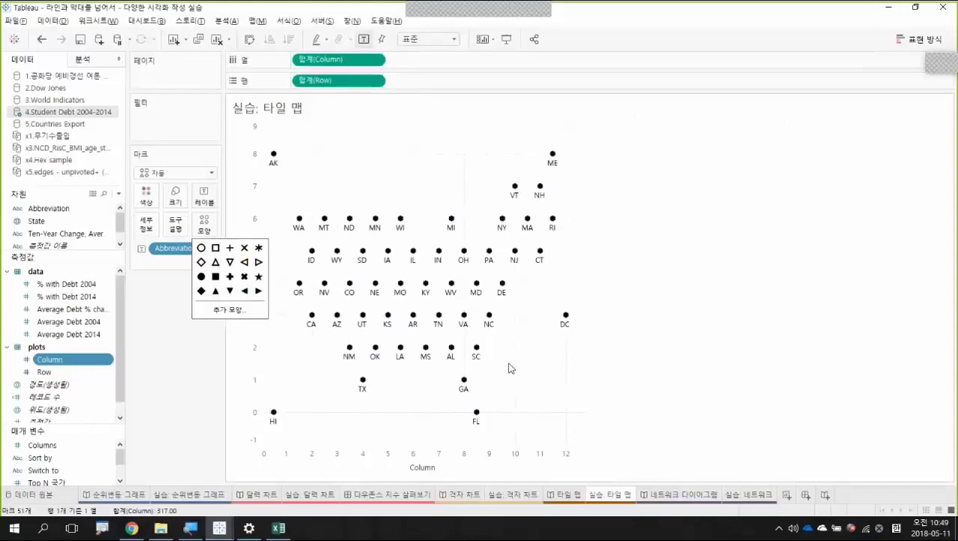
left_click(196, 364)
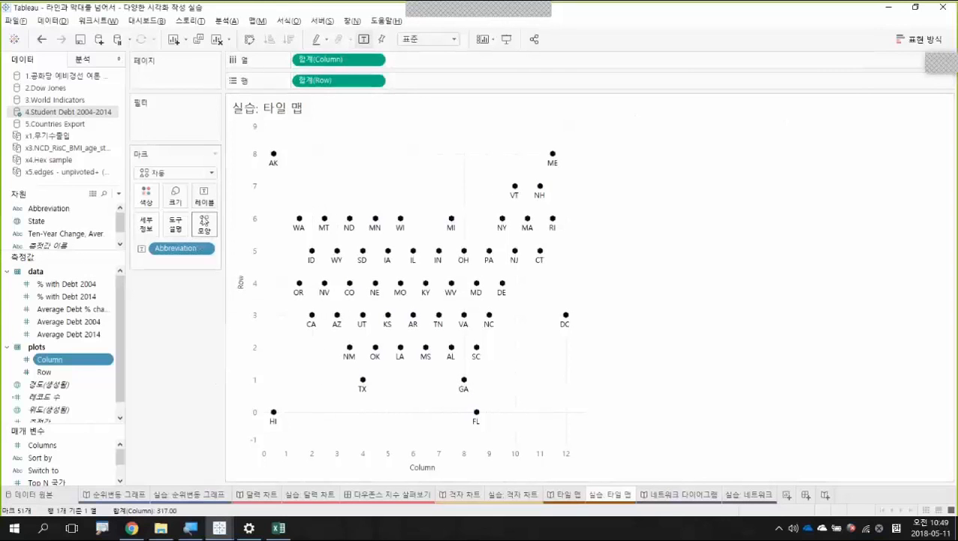
Step: Enlarge the hexagon marks to about three quarters of the size range and widen the chart so neighbouring tiles stop overlapping
left_click(175, 195)
left_click(222, 233)
left_click(250, 233)
left_click(250, 233)
left_click(254, 234)
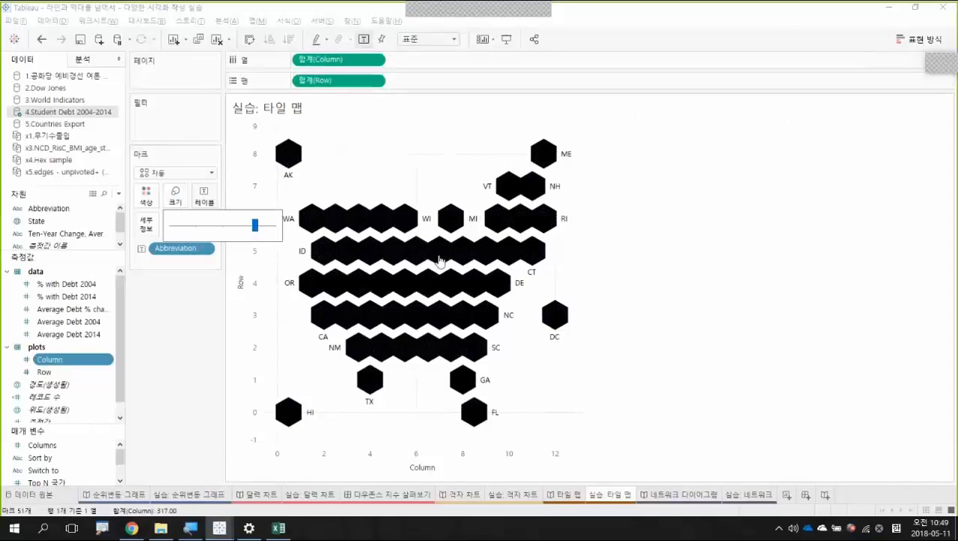
left_click(596, 268)
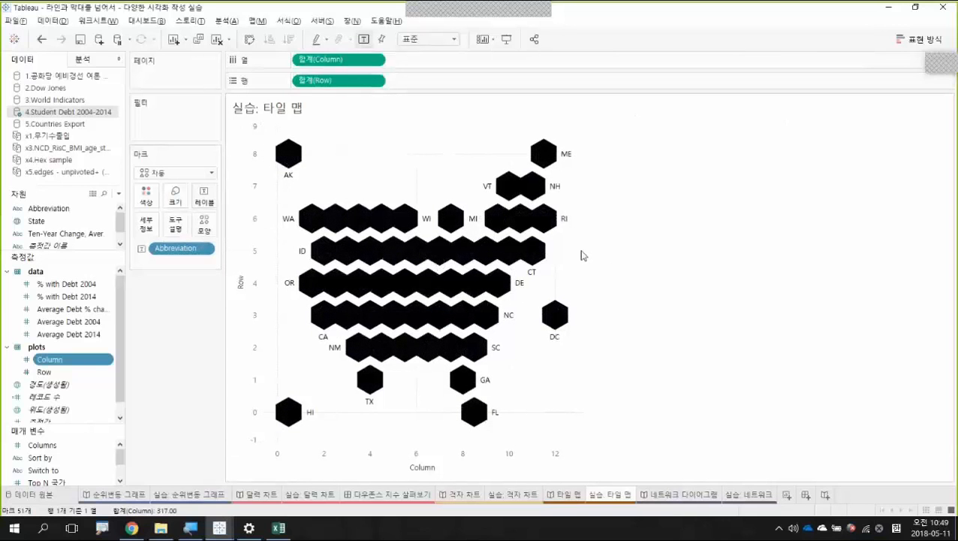
left_click_drag(582, 250, 674, 250)
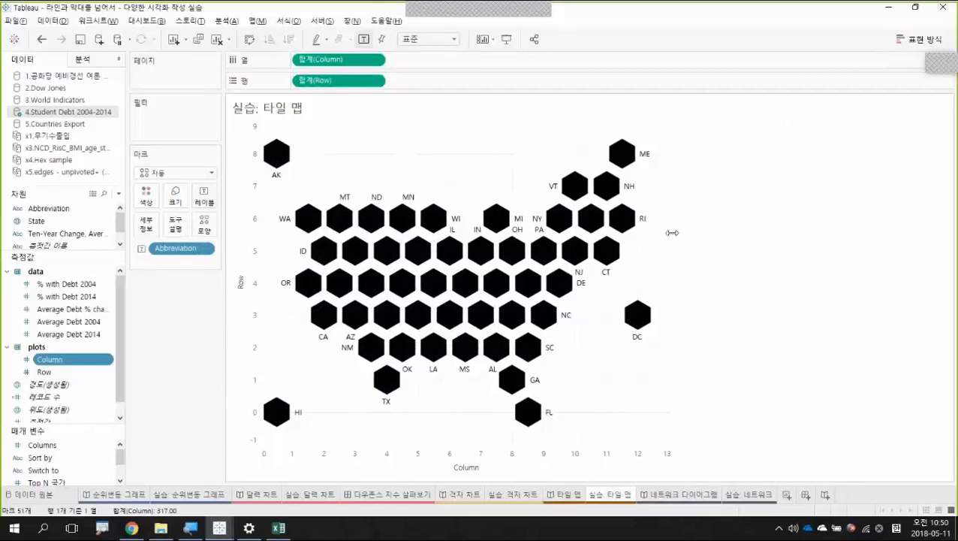
left_click_drag(673, 238, 696, 237)
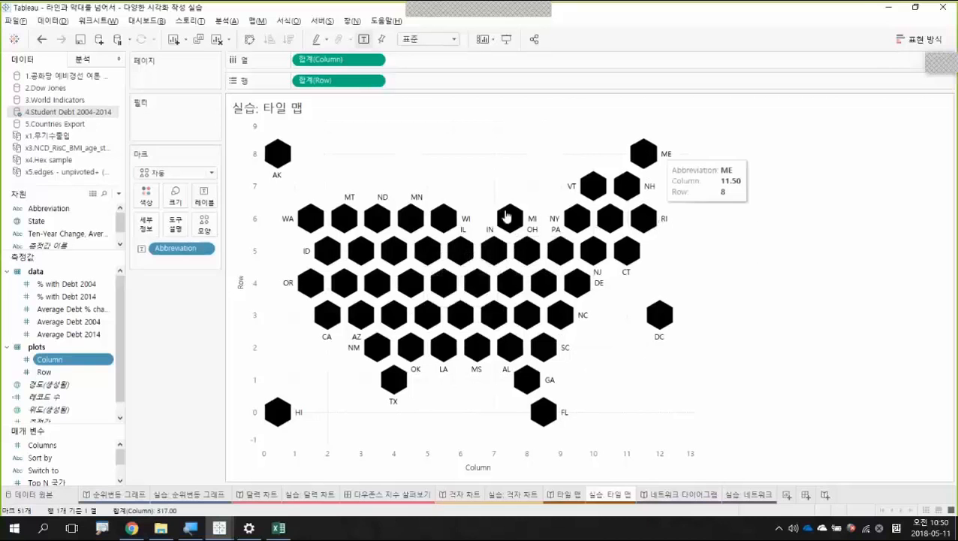
Step: Center the Abbreviation labels both horizontally and vertically on the hexagon marks
left_click(204, 196)
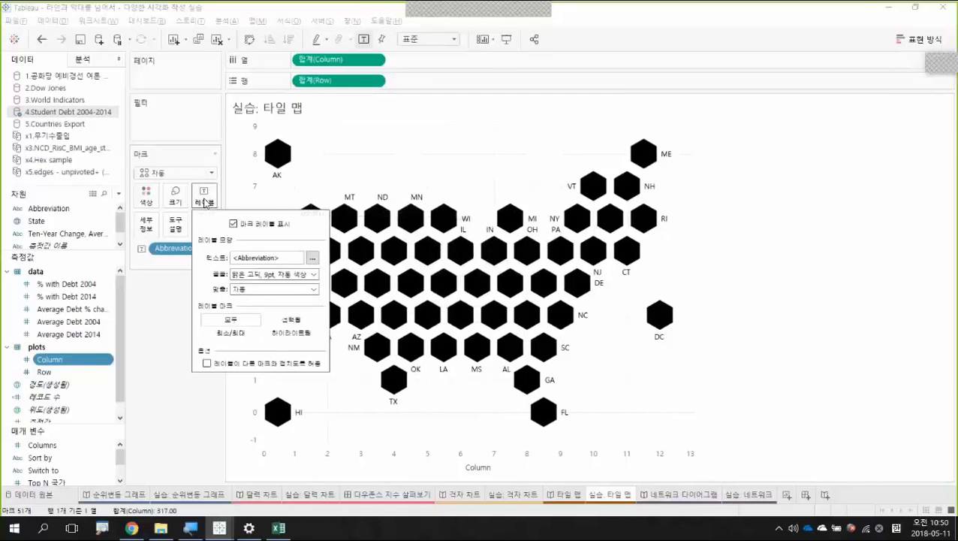
left_click(314, 289)
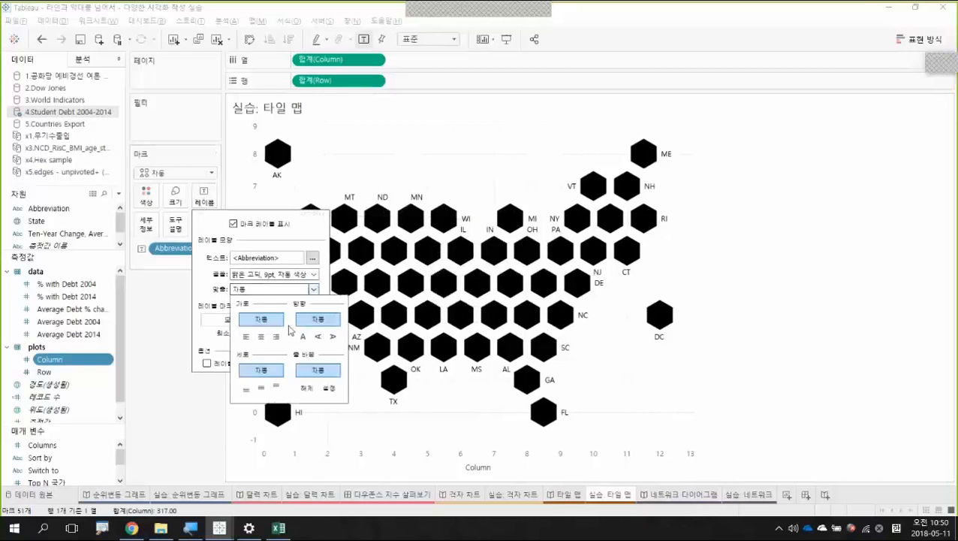
left_click(260, 336)
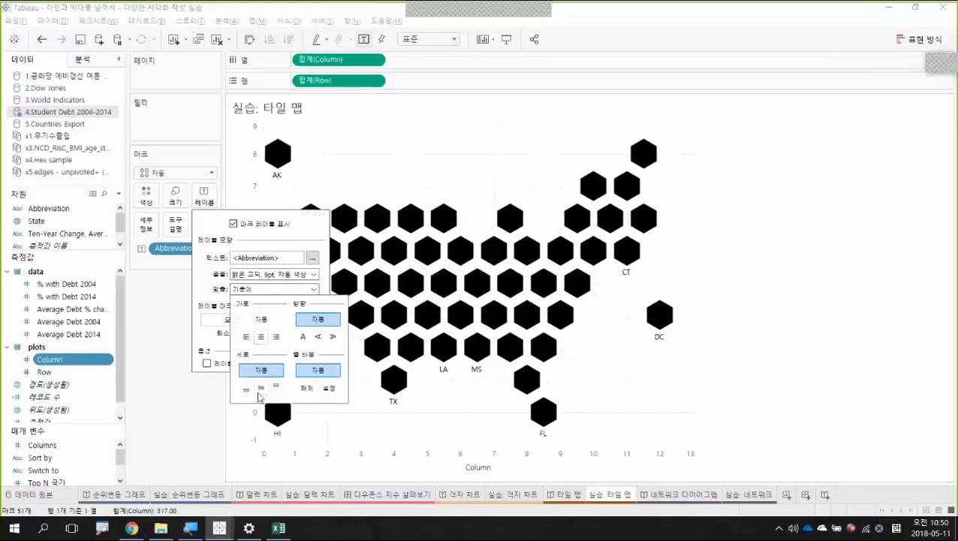
left_click(260, 388)
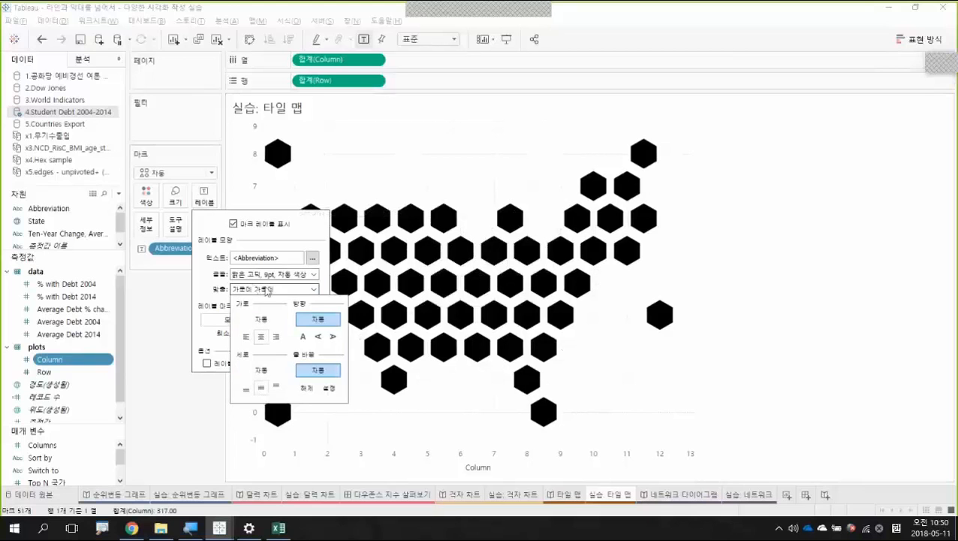
Step: Set the font color of the state abbreviation labels to white
left_click(313, 275)
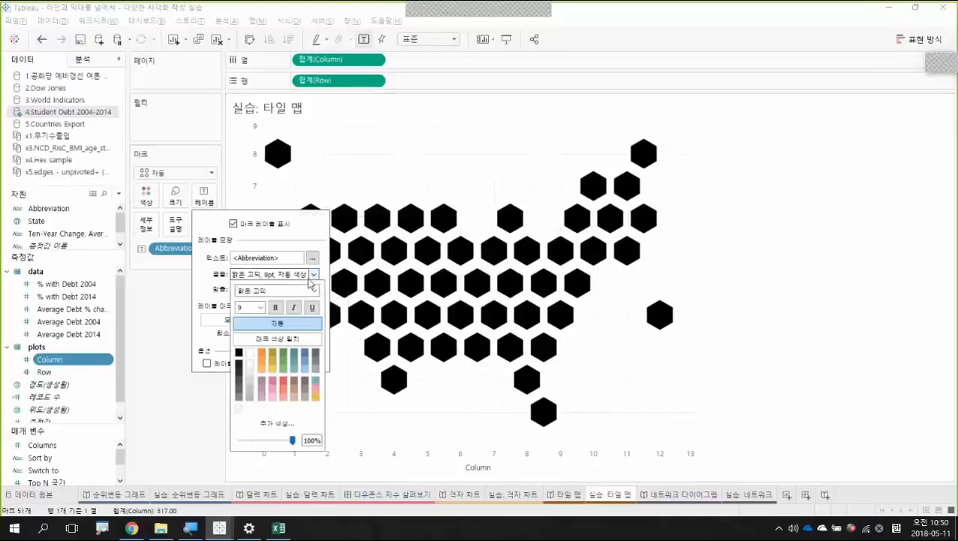
left_click(253, 344)
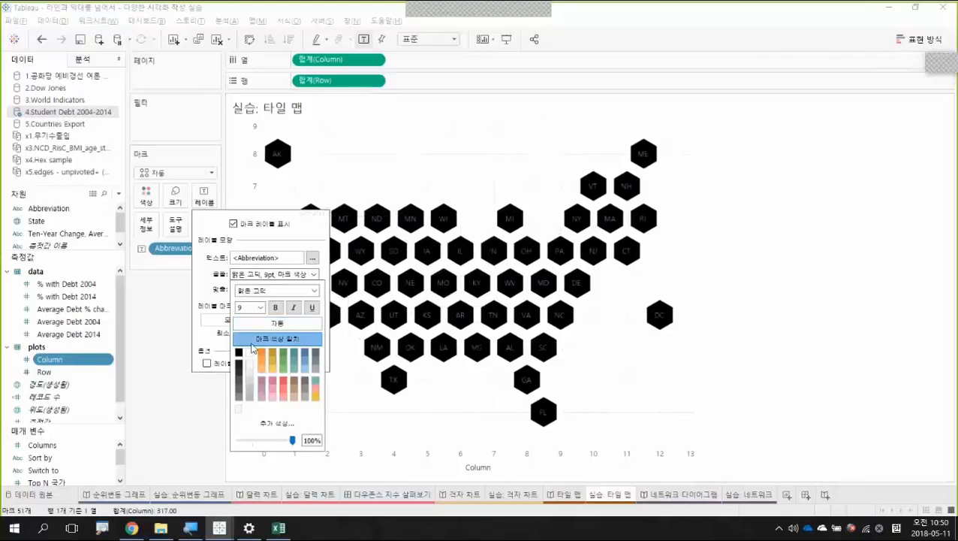
left_click(251, 353)
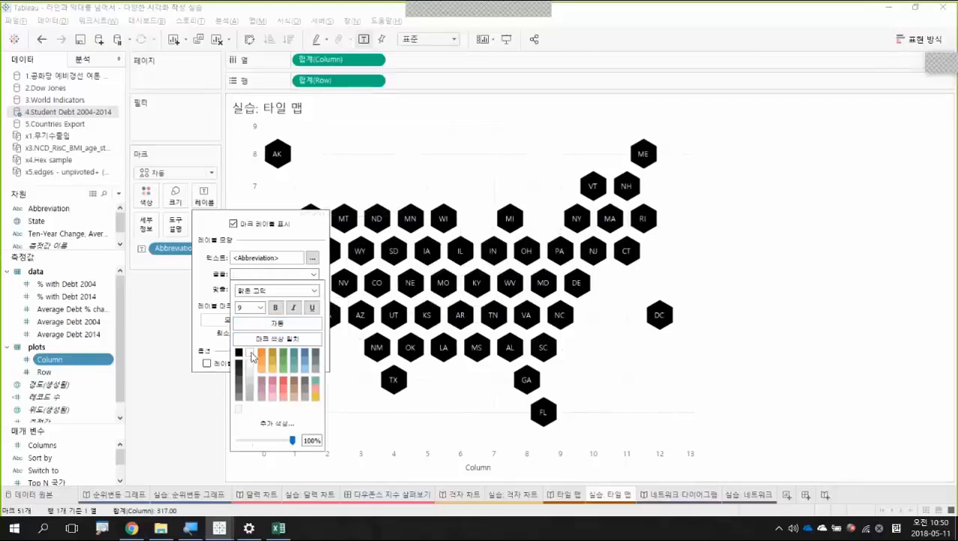
left_click(148, 331)
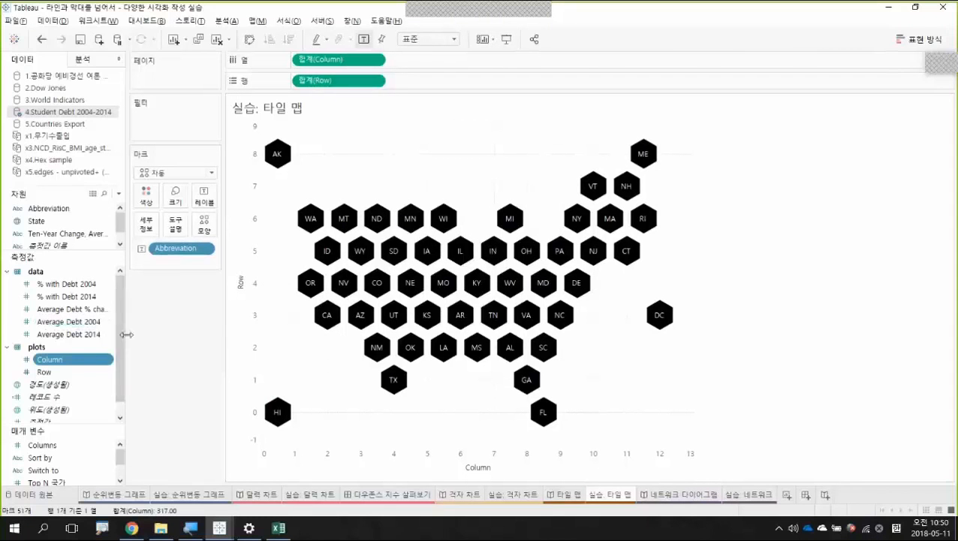
Step: Widen the data pane slightly and color the hexagons by Average Debt % change, 2004 to 2014
left_click_drag(127, 334, 145, 334)
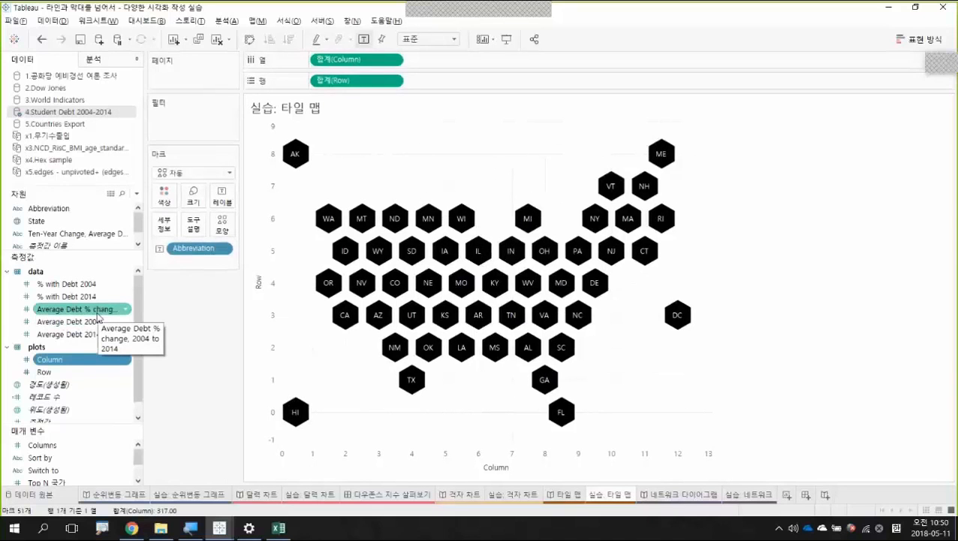
left_click(97, 313)
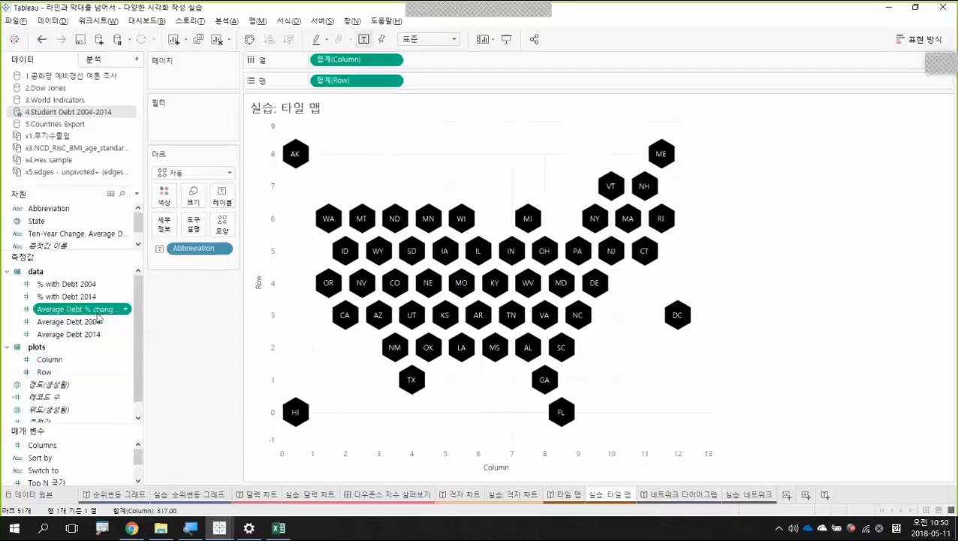
left_click_drag(97, 318, 169, 201)
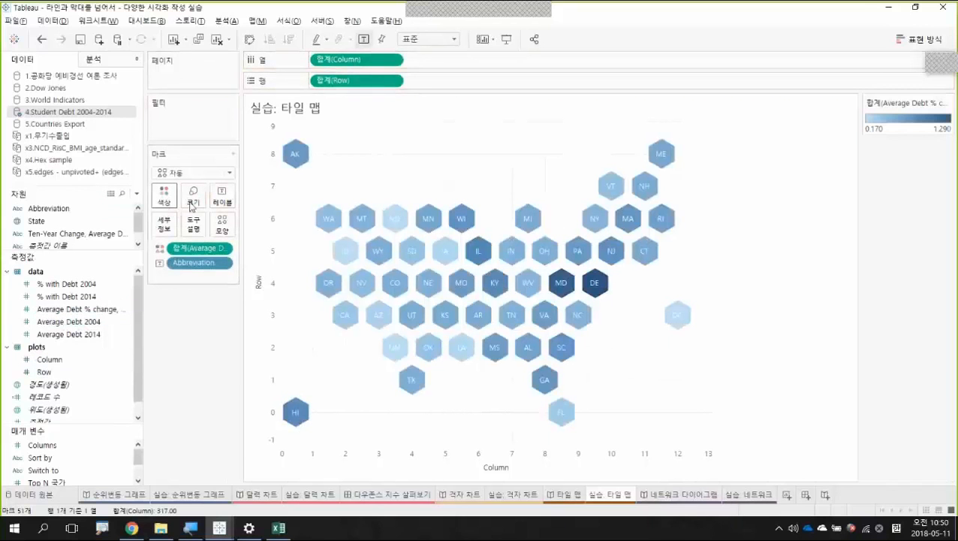
Step: Recolor the Average Debt % change scale with the reversed orange-blue diverging palette (주황색-파란색 다중), apply it and close the color editor
double_click(927, 124)
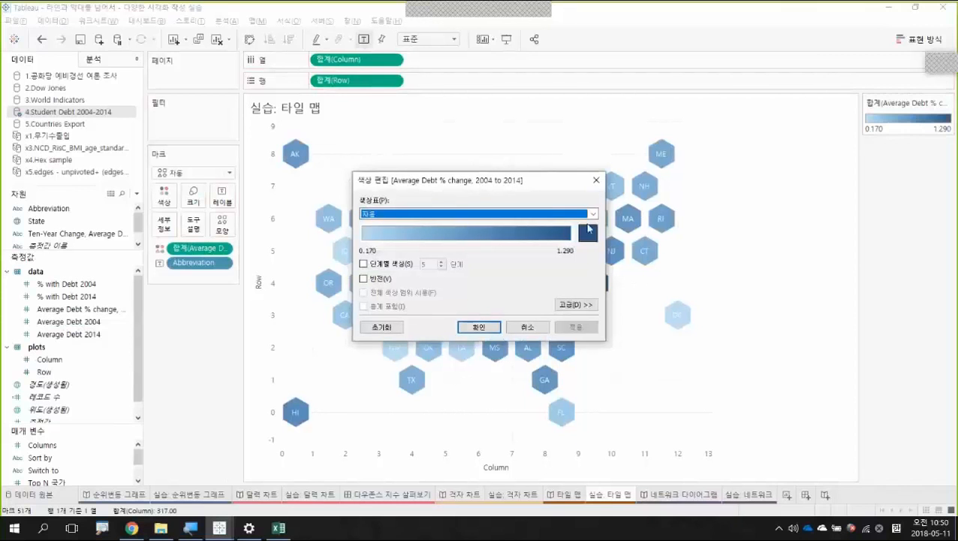
left_click(562, 214)
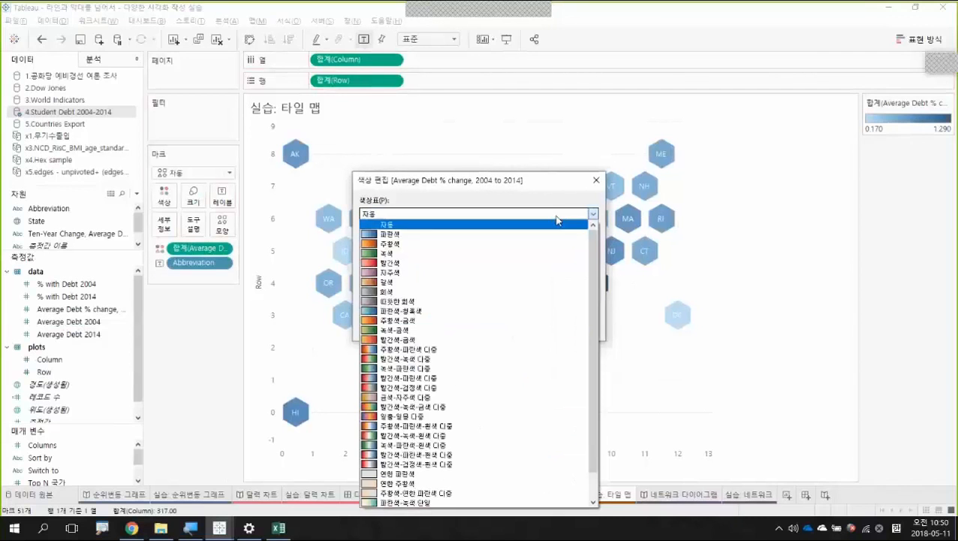
left_click(502, 349)
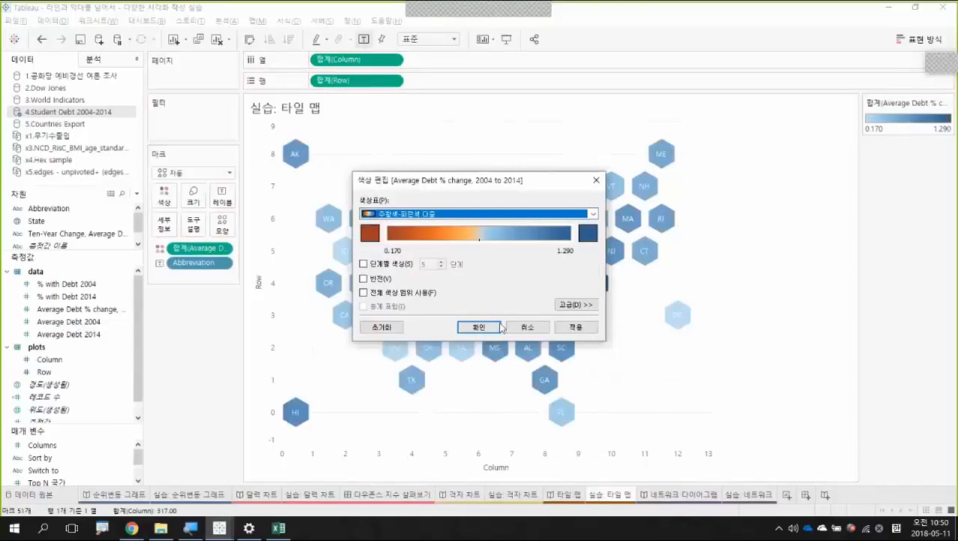
left_click(384, 279)
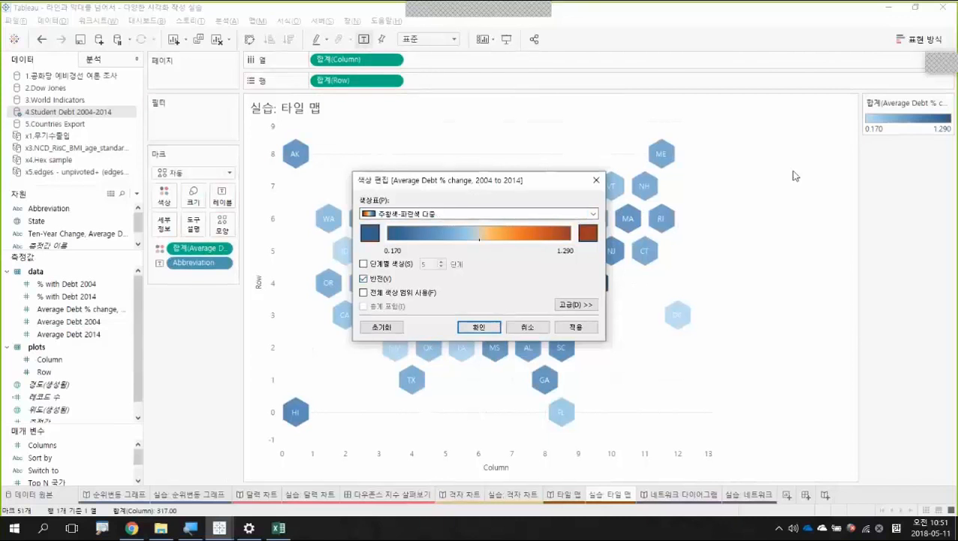
left_click_drag(478, 181, 795, 169)
left_click(905, 319)
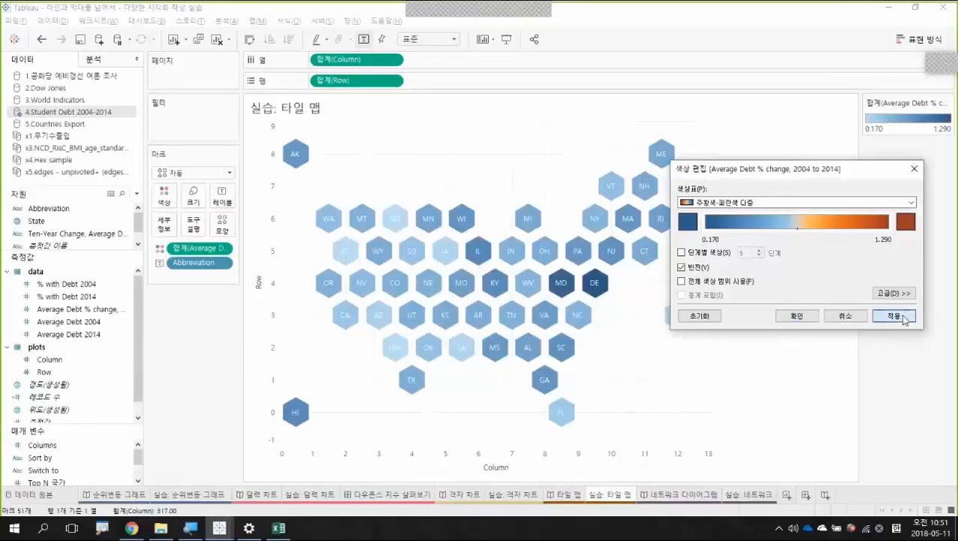
left_click(894, 316)
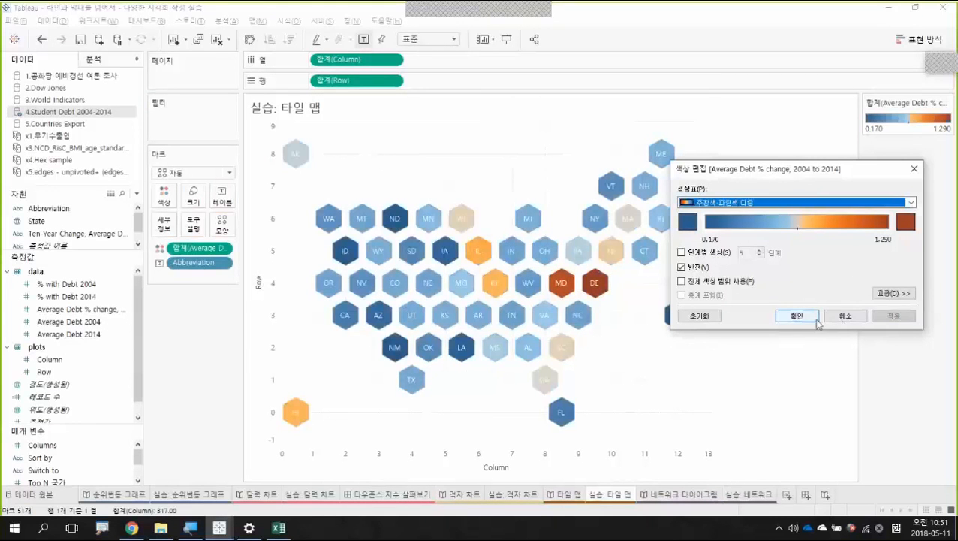
left_click(843, 321)
Step: Switch to File Explorer, open 4.tilemap_plots.xlsx from the workshop's Data folder, examine the Row and Column coordinates in Excel, and return to Tableau
mouse_move(572, 293)
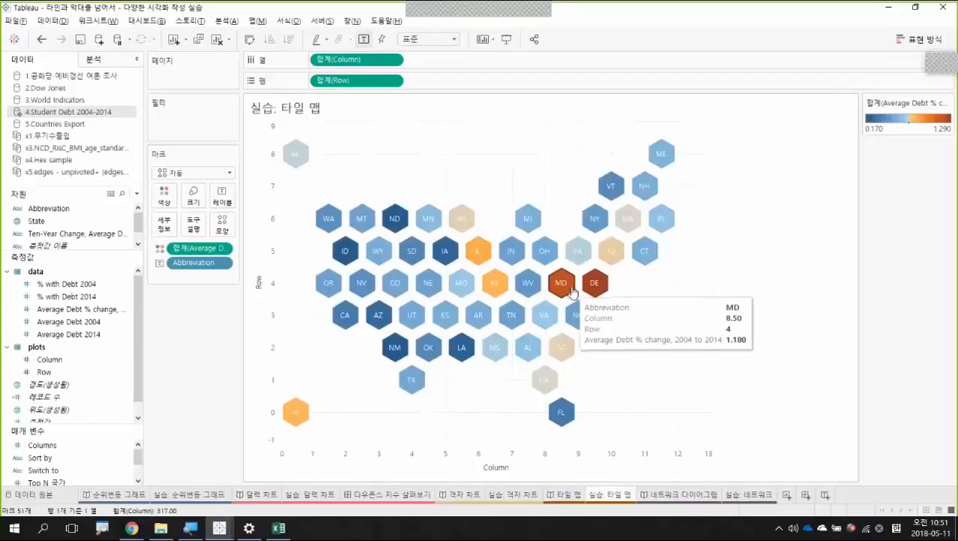
mouse_move(660, 167)
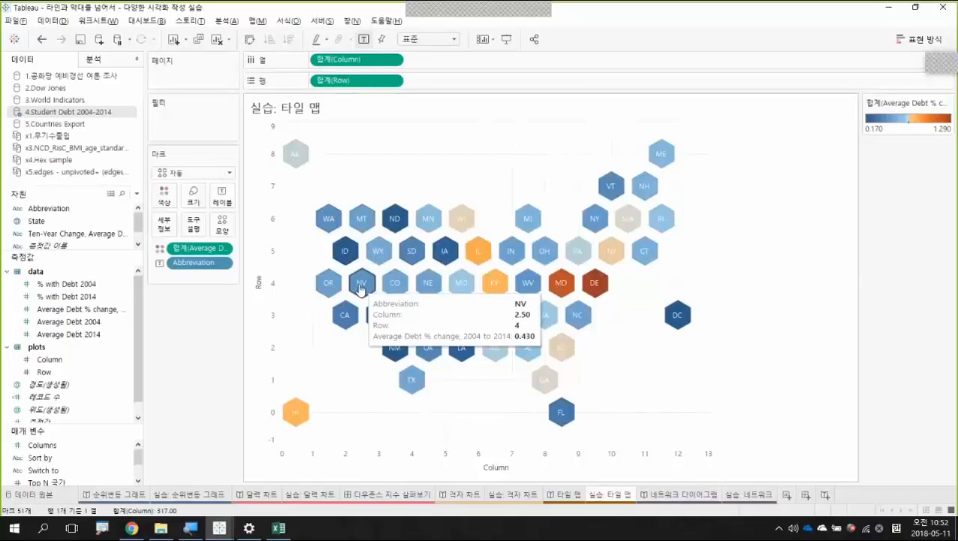
key("alt+Tab")
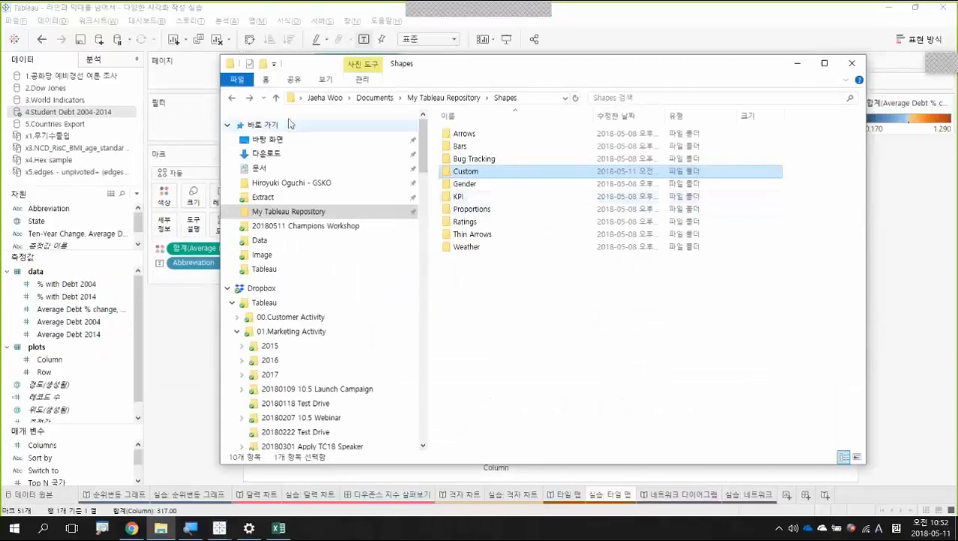
left_click(263, 99)
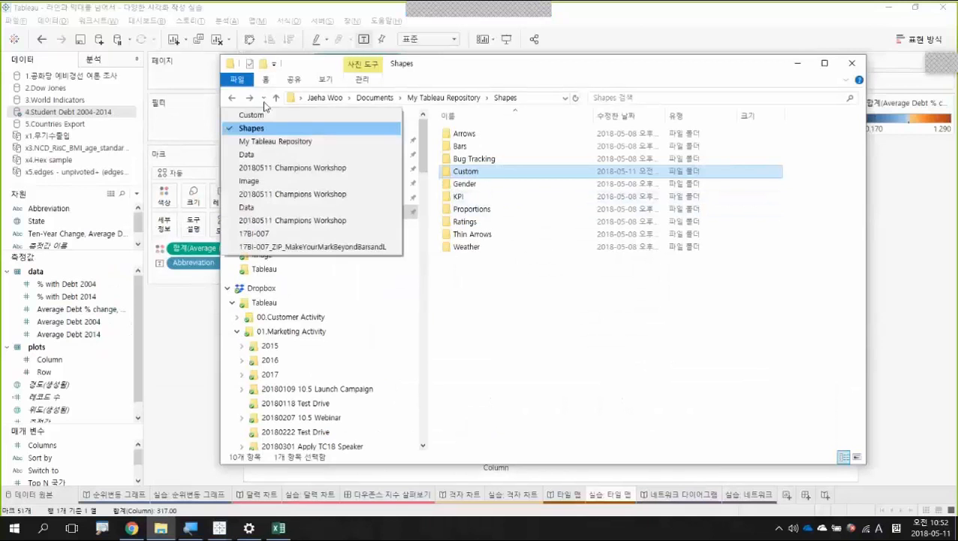
left_click(285, 155)
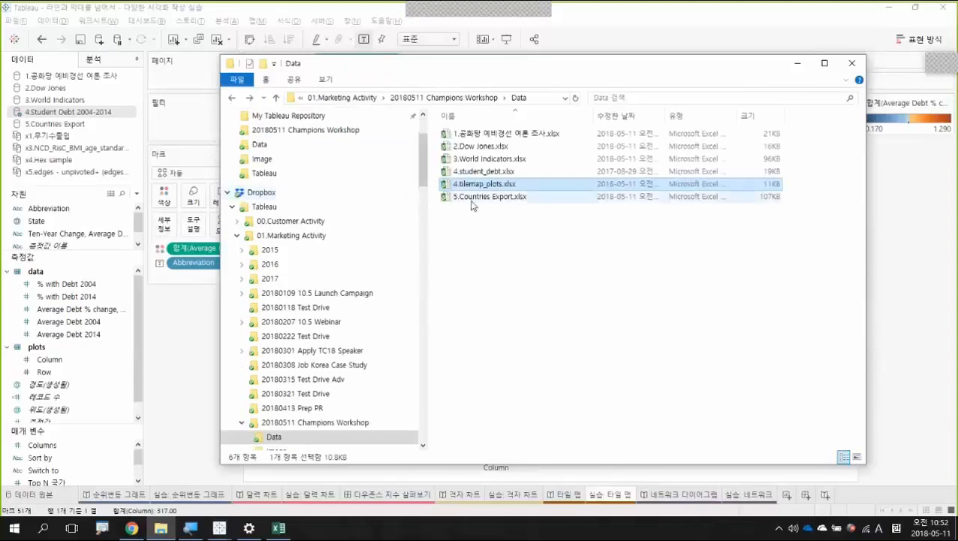
double_click(496, 184)
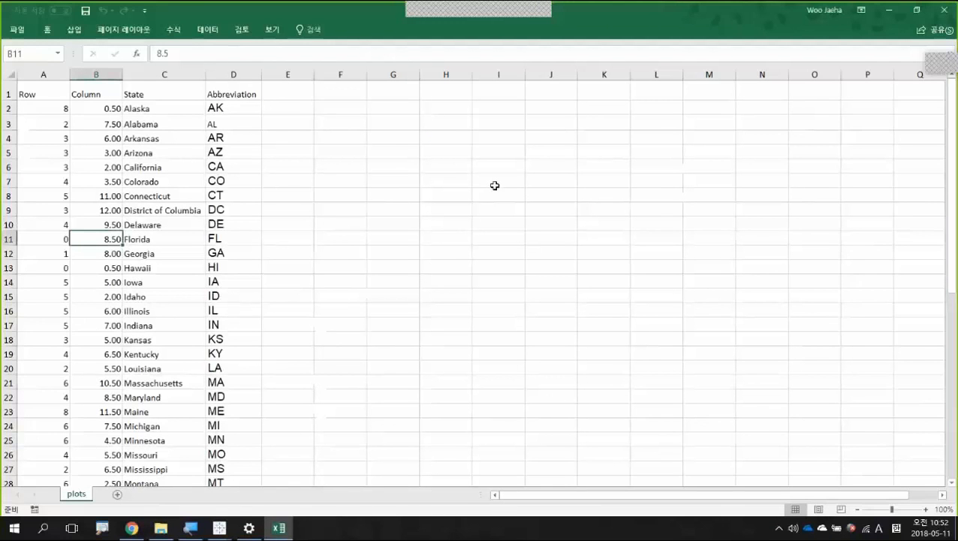
key("alt+Tab")
left_click(495, 190)
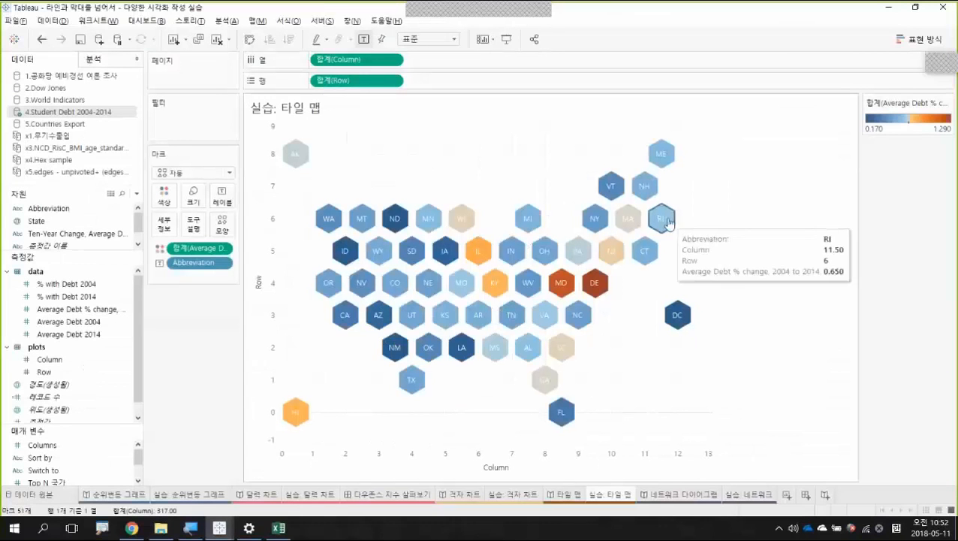
Step: Change the aggregation of both the Column and Row measures from sum to average (평균)
left_click(393, 60)
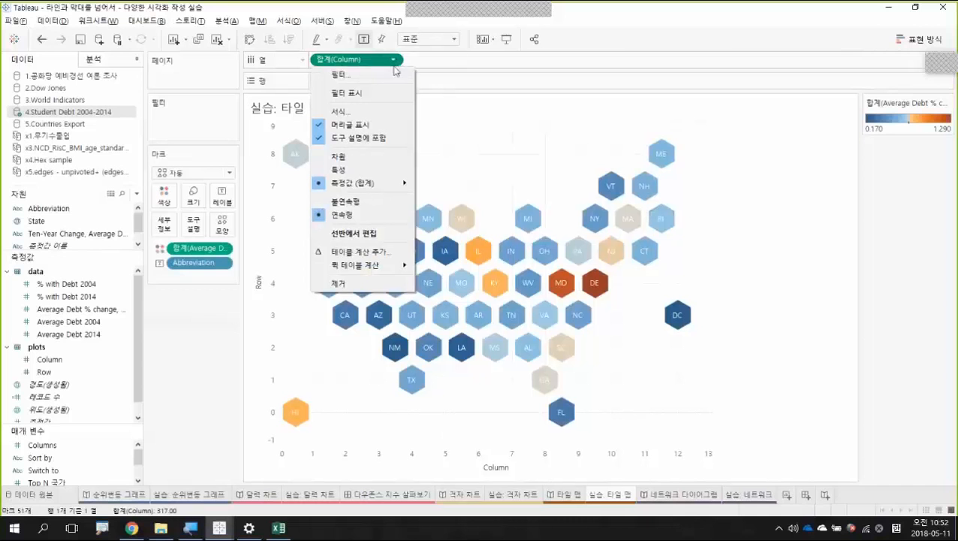
mouse_move(362, 183)
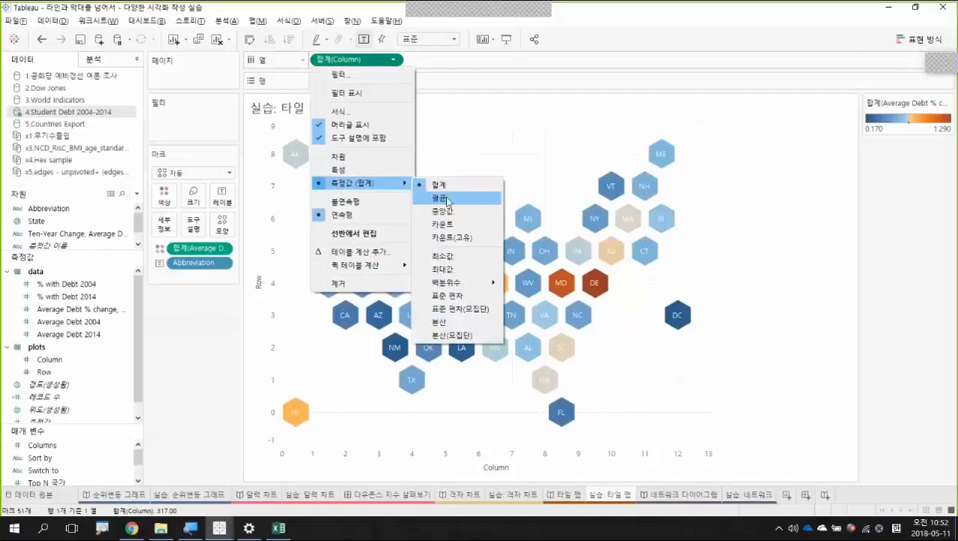
left_click(440, 198)
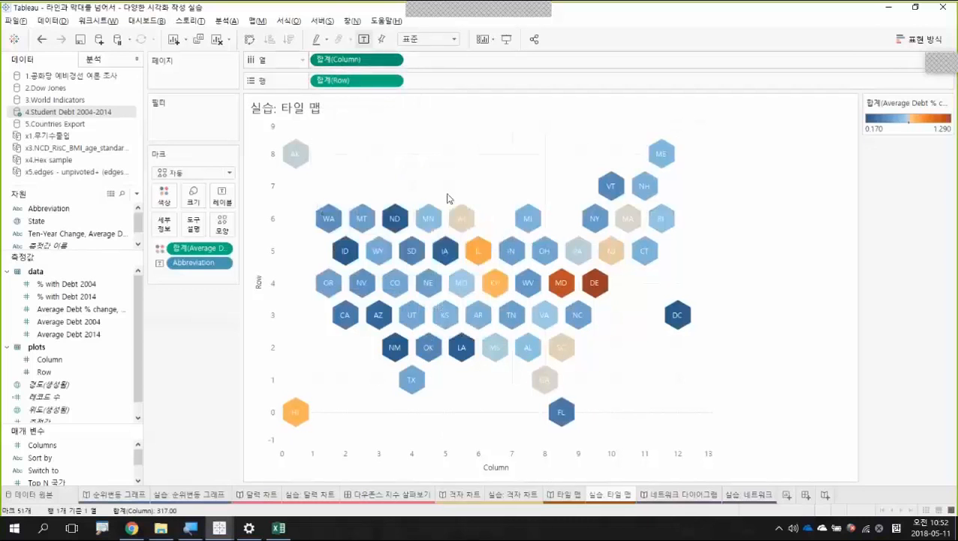
left_click(393, 81)
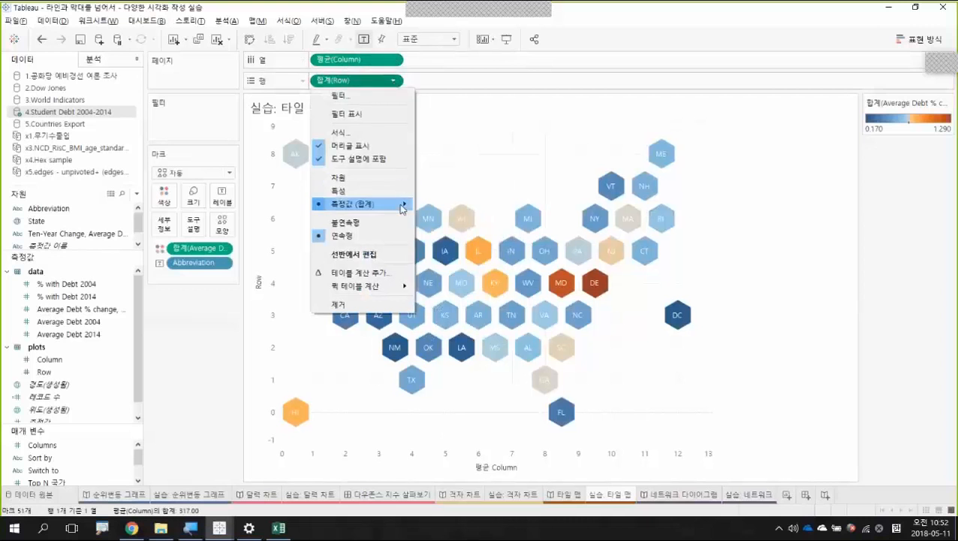
mouse_move(402, 203)
left_click(432, 225)
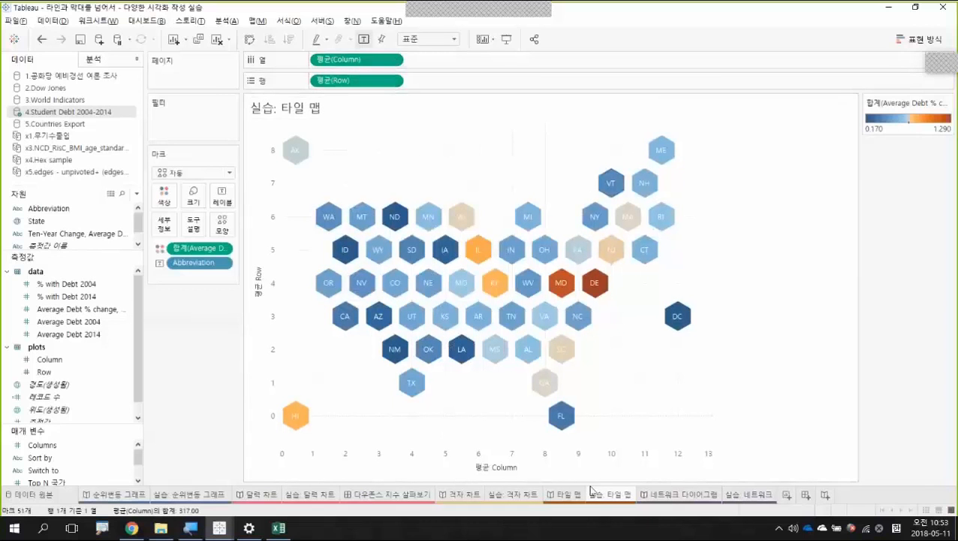
Step: View the network diagram story (네트워크 다이어그램) up to its Twitter Network point and leave presentation mode
left_click(693, 494)
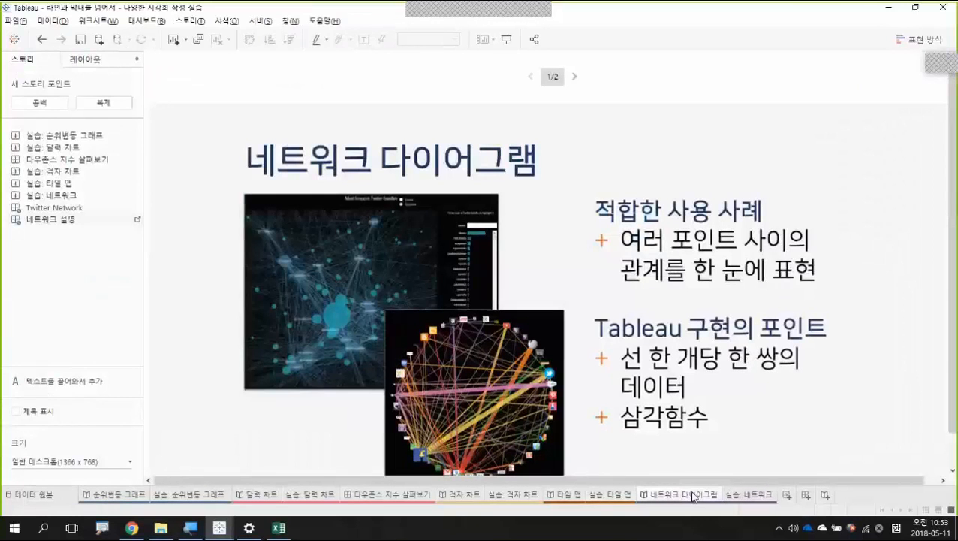
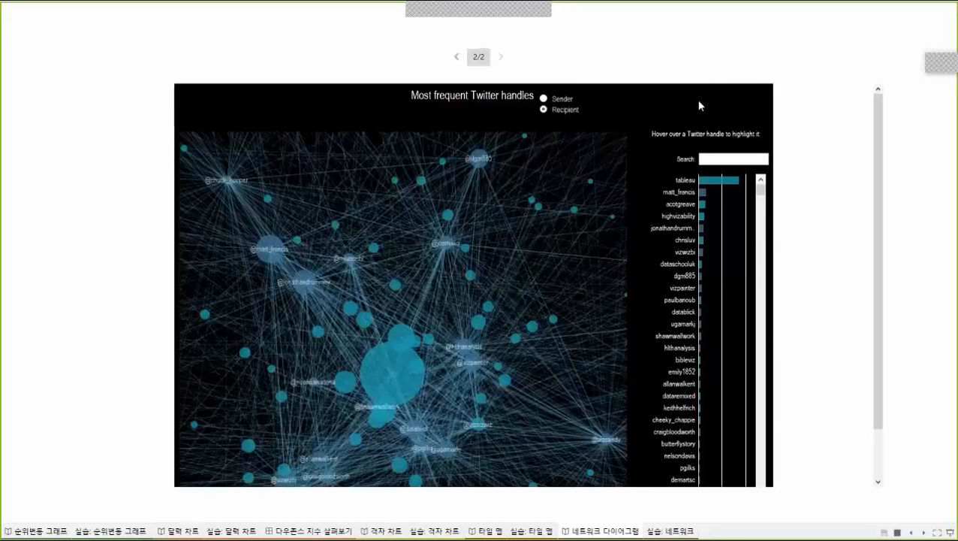
key("Escape")
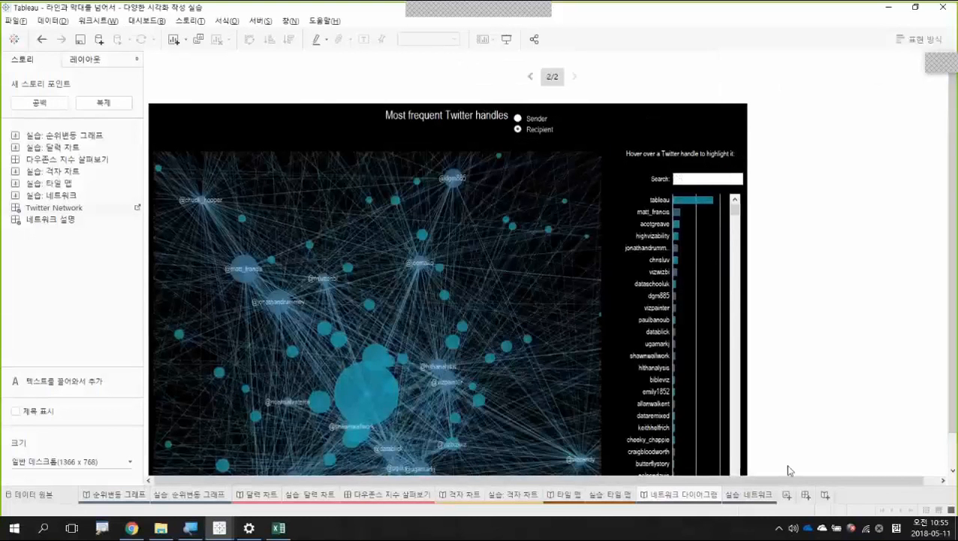
Step: Open the network practice worksheet (실습: 네트워크) and examine its Country From by Country To export heatmap
left_click(748, 495)
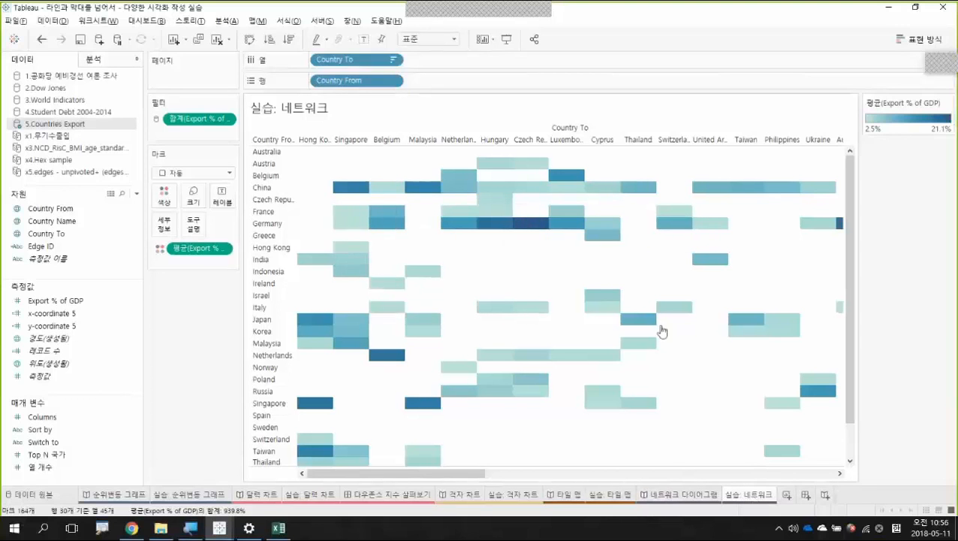
left_click_drag(456, 474, 248, 455)
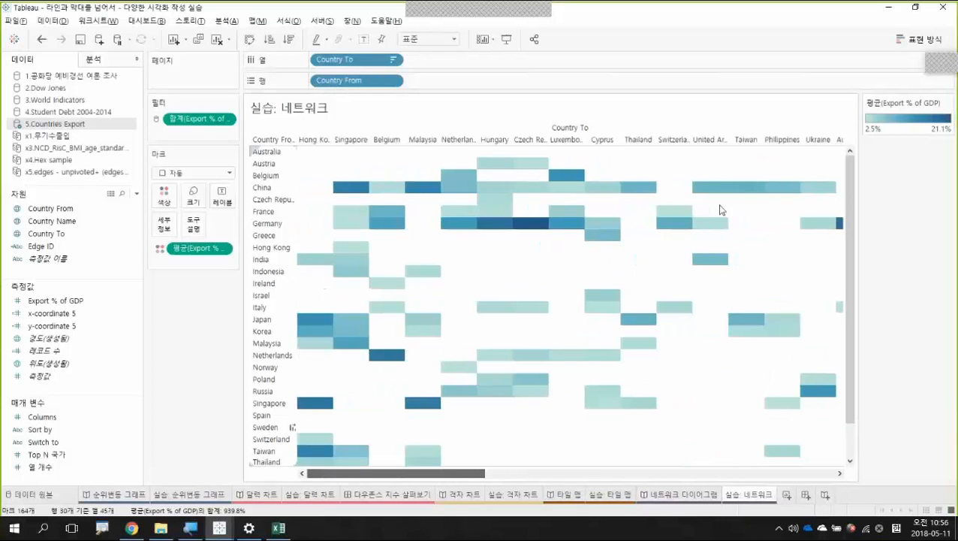
left_click_drag(851, 182, 847, 138)
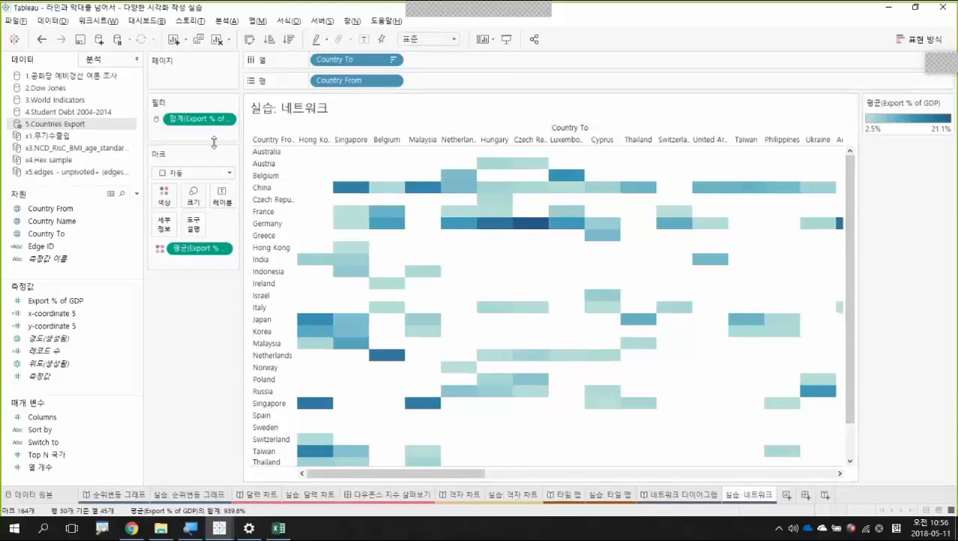
Step: Show the filter control for the Export % of GDP sum, and clear the network practice worksheet
left_click(227, 120)
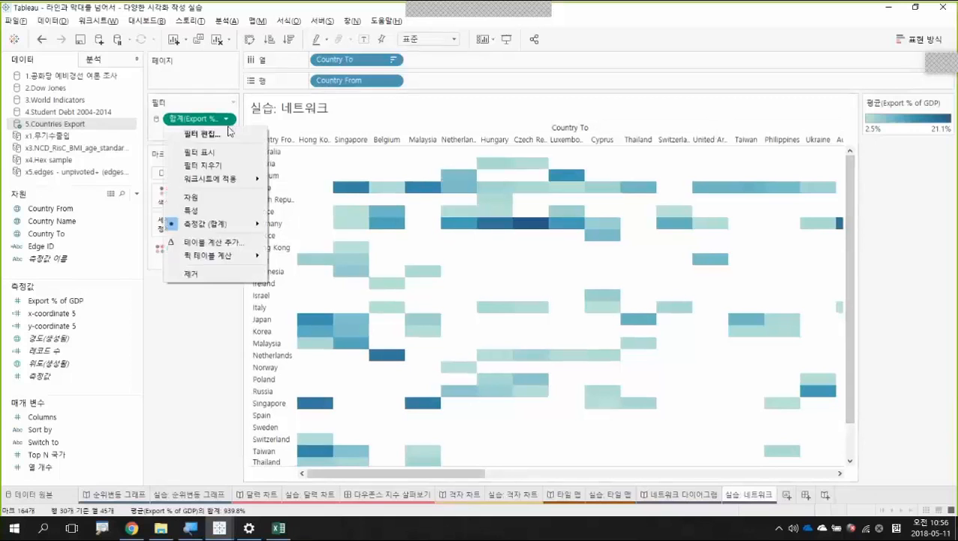
left_click(228, 152)
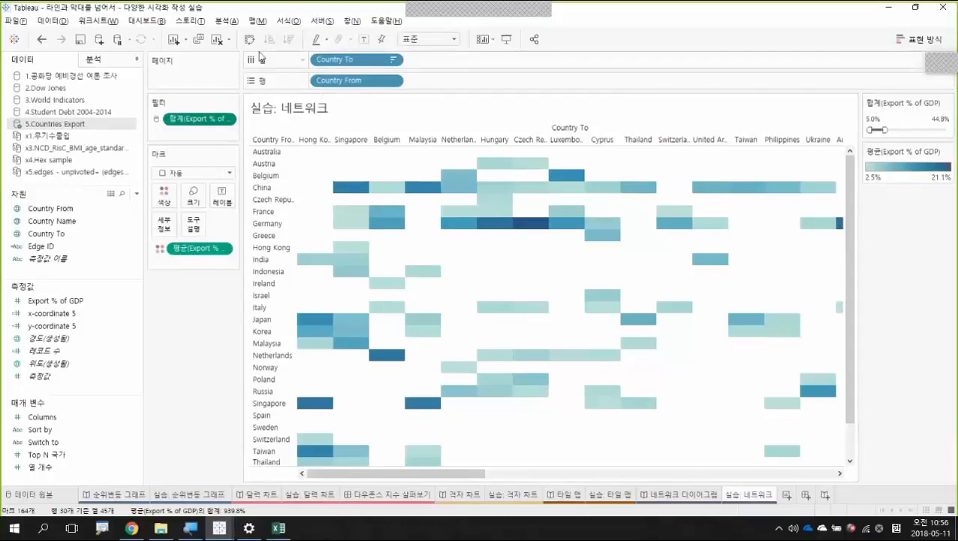
left_click(217, 40)
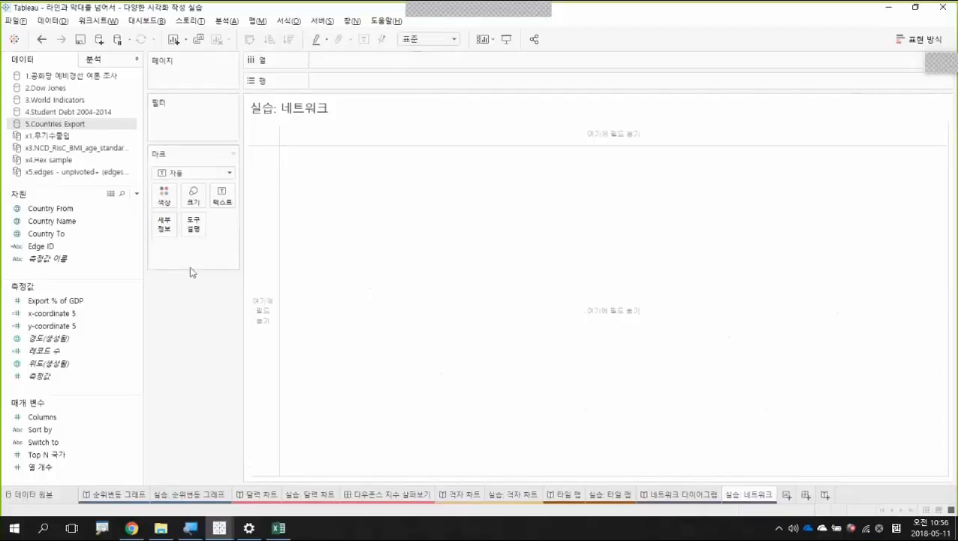
Step: Examine the COS, INDEX, PI and SIZE parts of the x-coordinate 5 calculated field's formula and close it unchanged
left_click(75, 315)
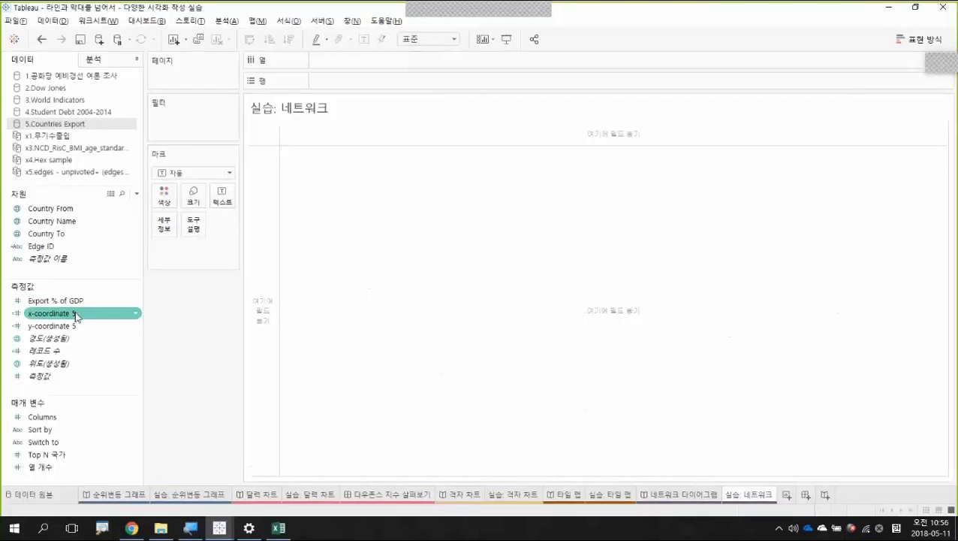
right_click(75, 316)
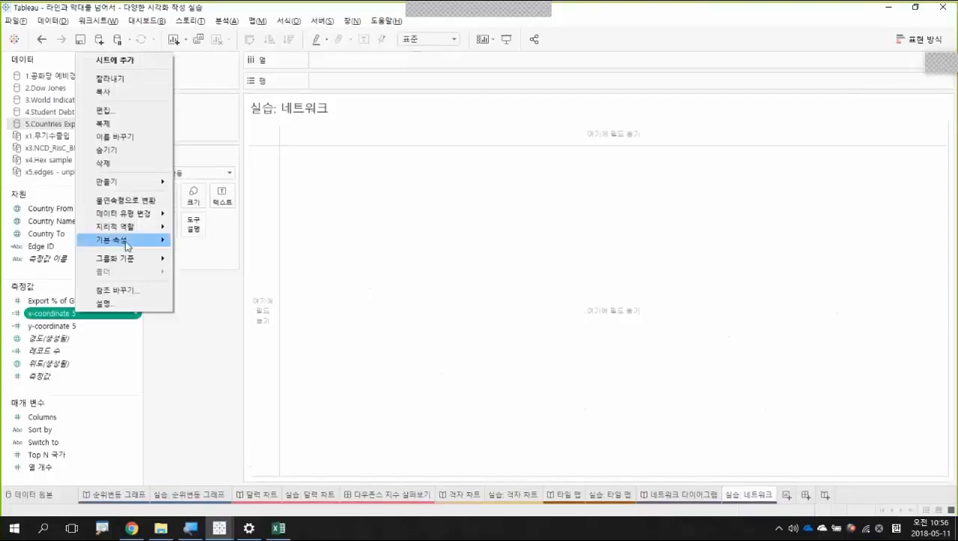
left_click(114, 114)
scroll(353, 255, "up", 4)
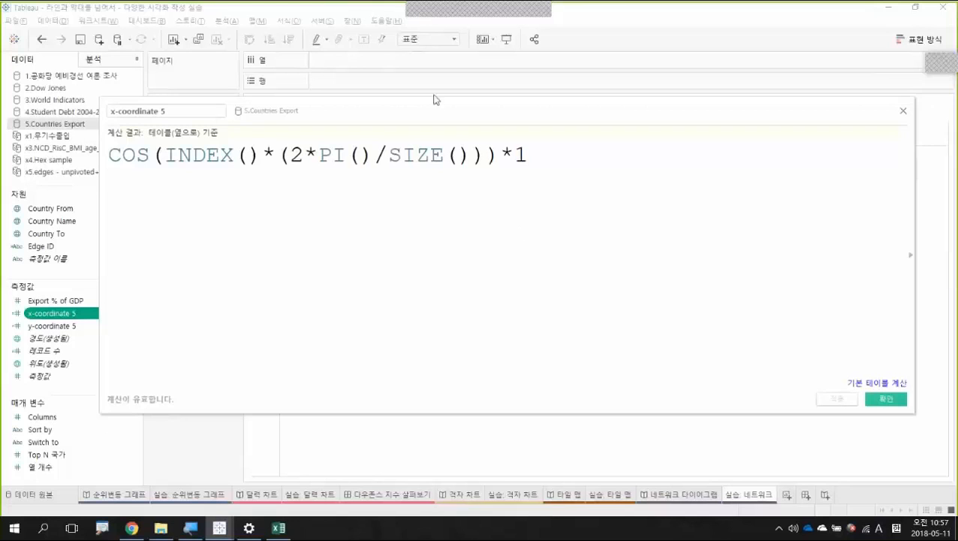
triple_click(427, 154)
double_click(427, 154)
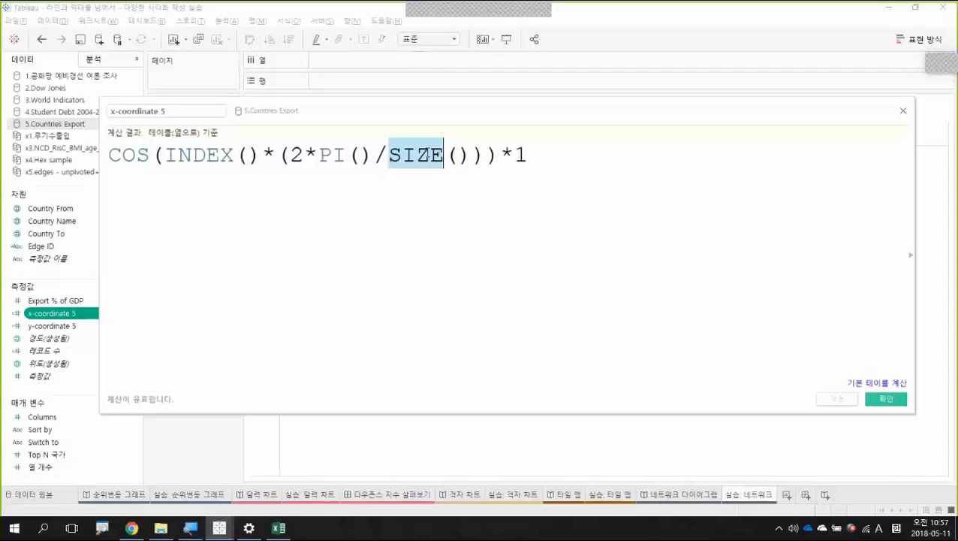
double_click(339, 154)
left_click(444, 144)
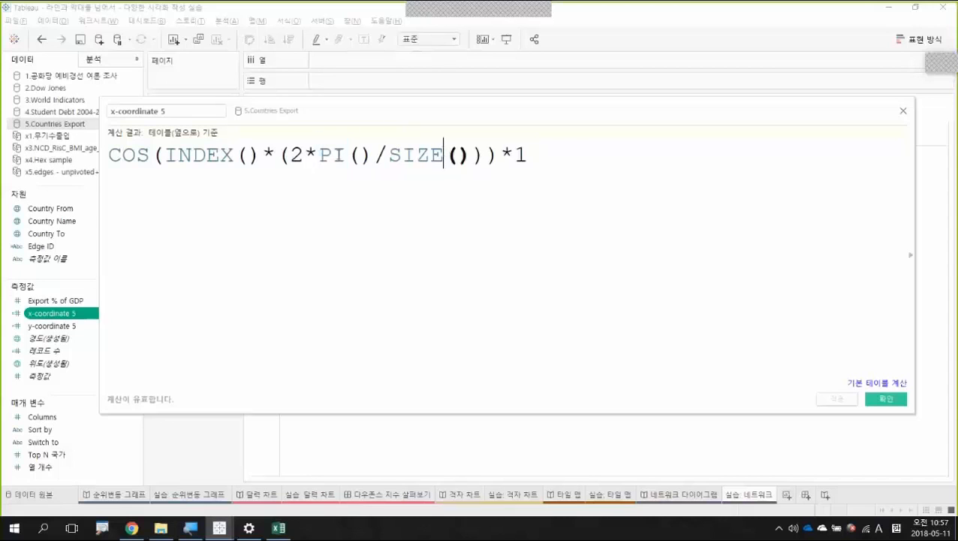
double_click(297, 154)
left_click_drag(324, 154, 370, 156)
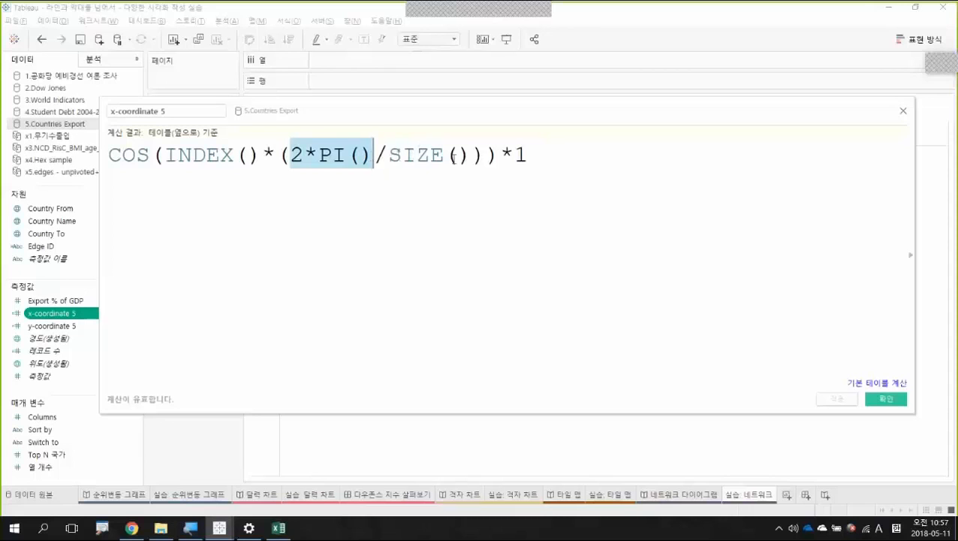
left_click(415, 155)
left_click(237, 155)
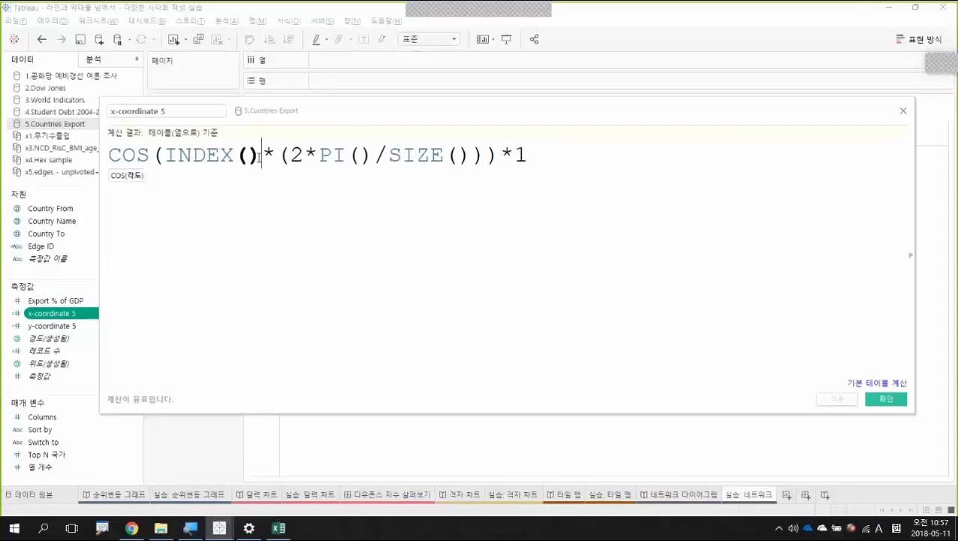
left_click(110, 155)
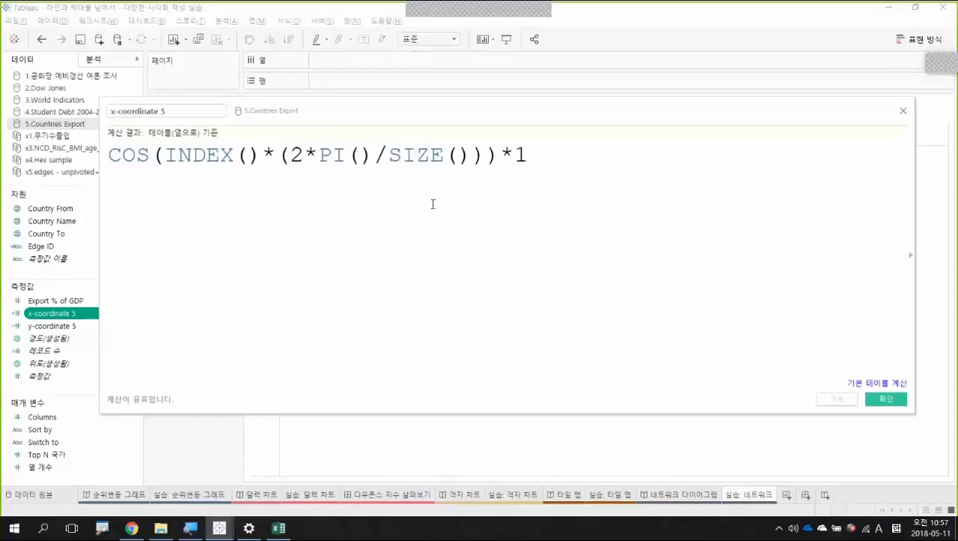
left_click(902, 112)
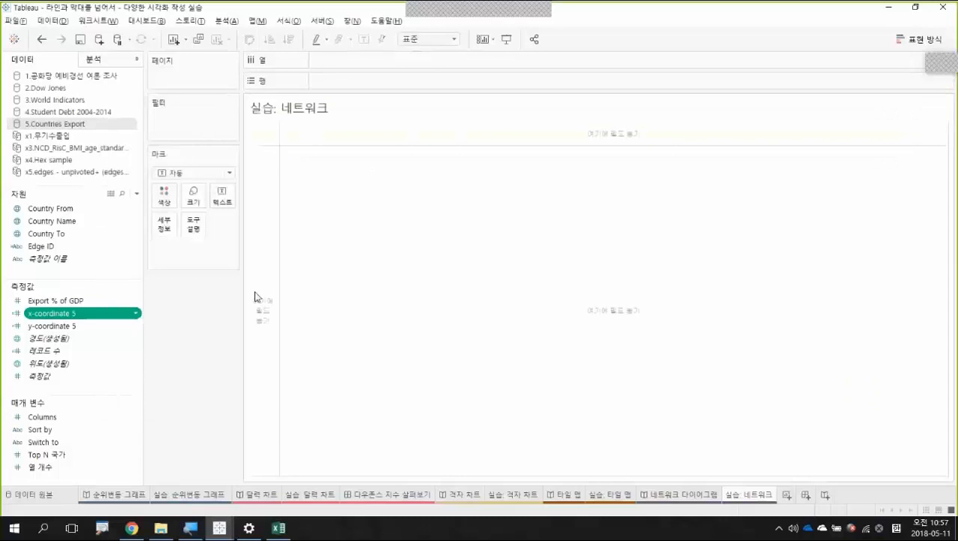
Step: Examine the formula of the y-coordinate 5 calculated field and close it unchanged
right_click(92, 325)
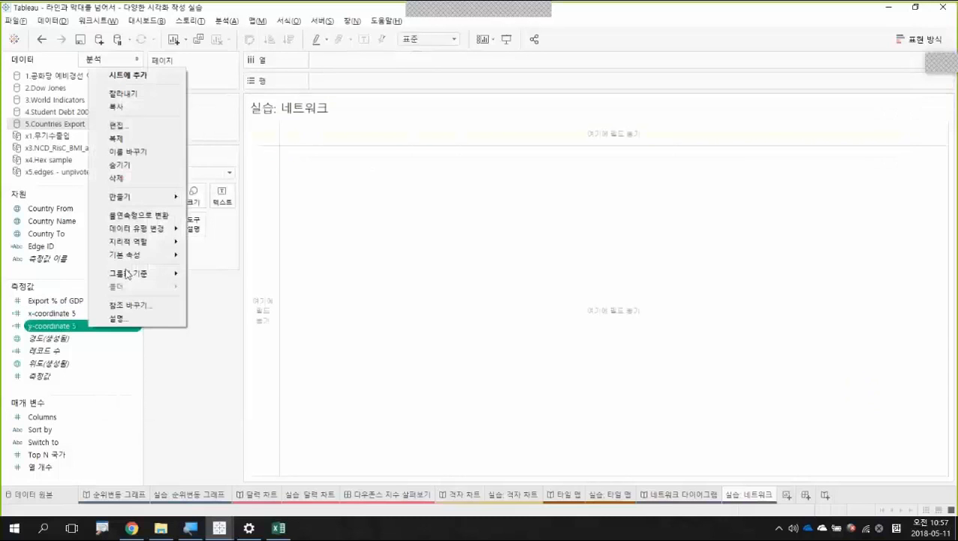
left_click(142, 125)
scroll(404, 286, "up", 5, "ctrl")
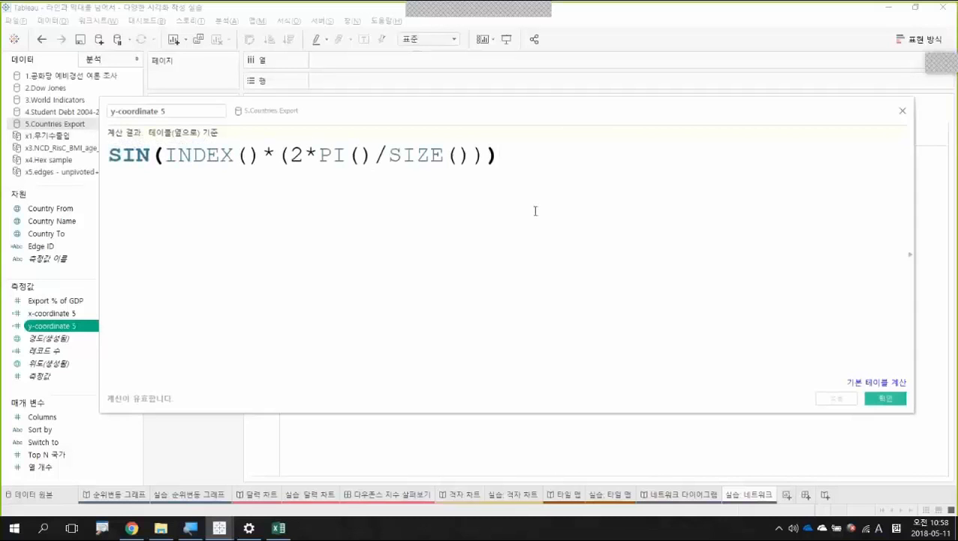
left_click(903, 112)
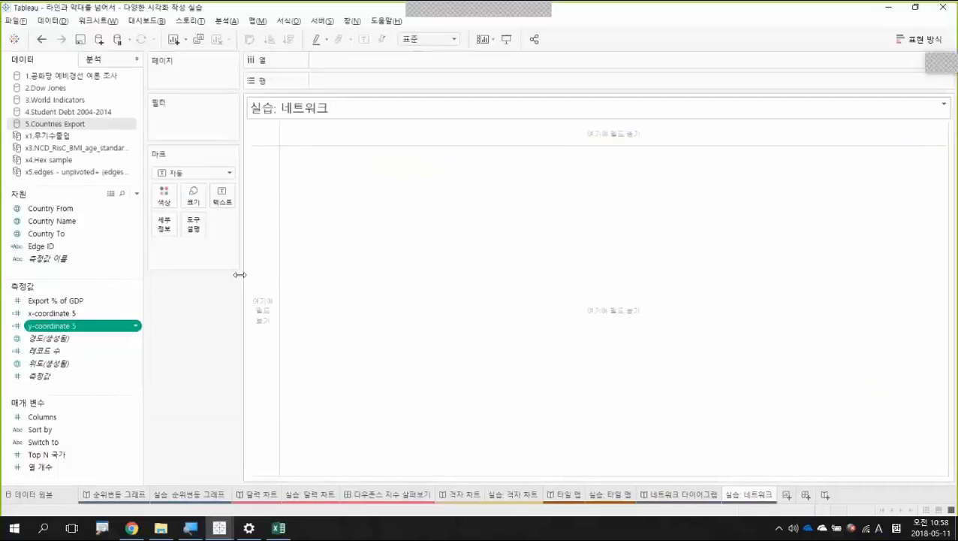
Step: Place x-coordinate 5 on the columns (열) and y-coordinate 5 on the rows (행)
left_click(87, 316)
mouse_move(87, 315)
left_mouse_down()
mouse_move(250, 202)
mouse_move(362, 77)
mouse_move(390, 65)
left_mouse_up()
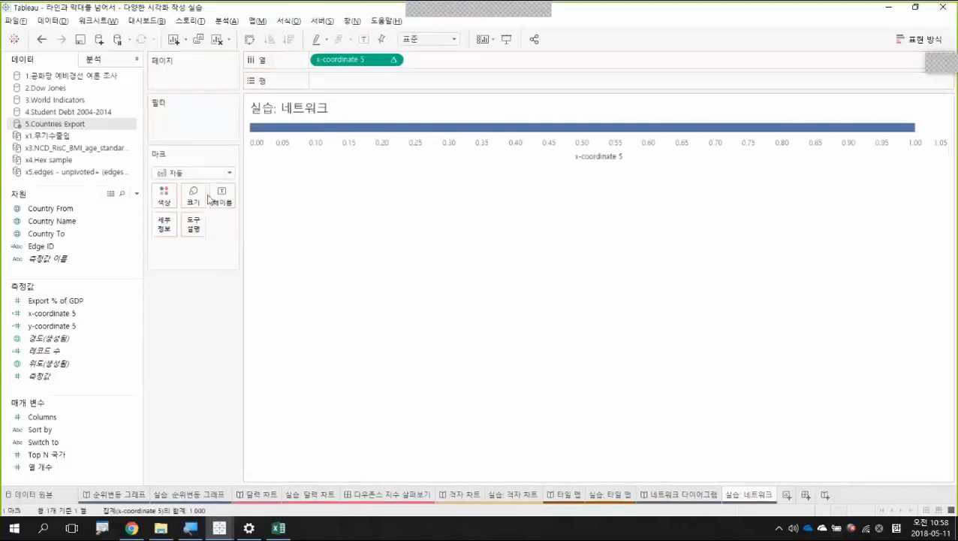
left_click_drag(84, 331, 380, 85)
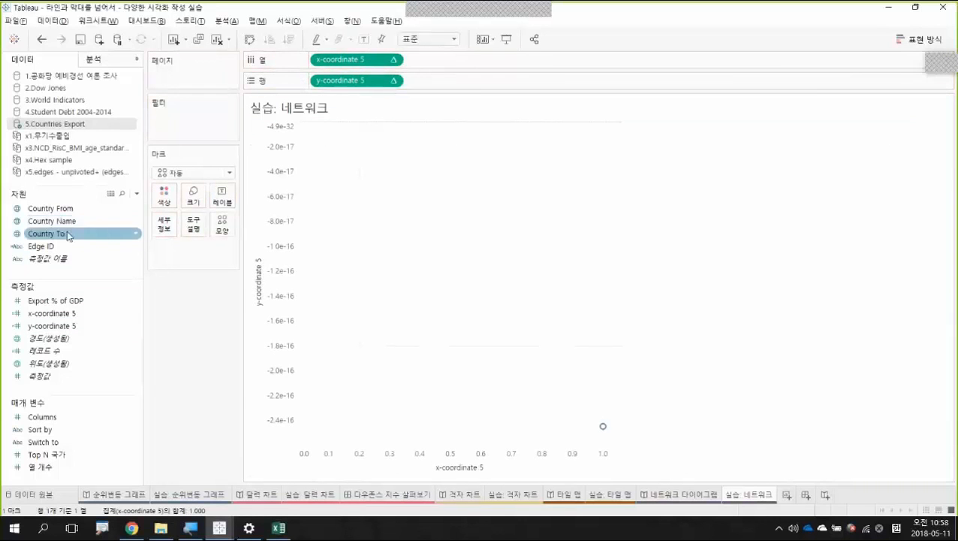
Step: Review the country dimensions and examine the Edge ID calculated field's formula, closing it unchanged
left_click(69, 224)
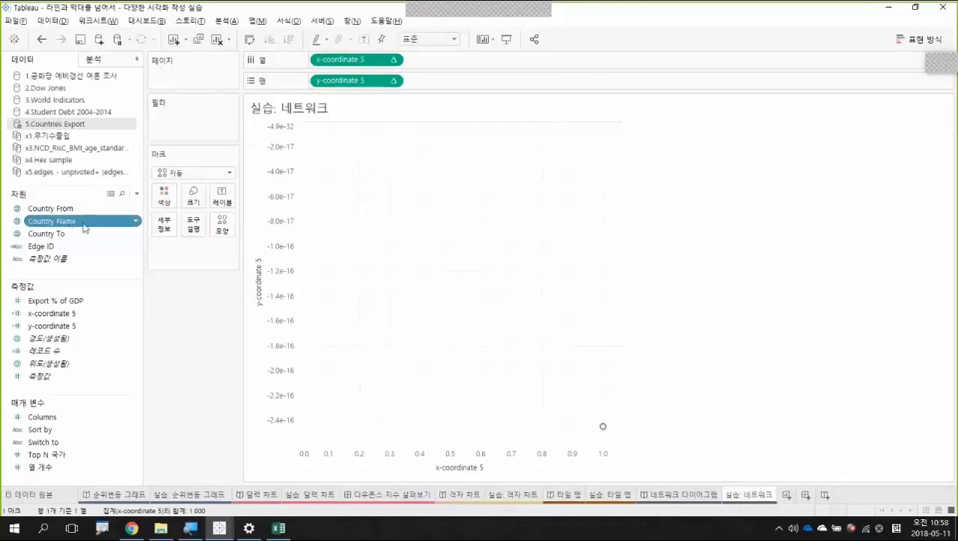
left_click(72, 209)
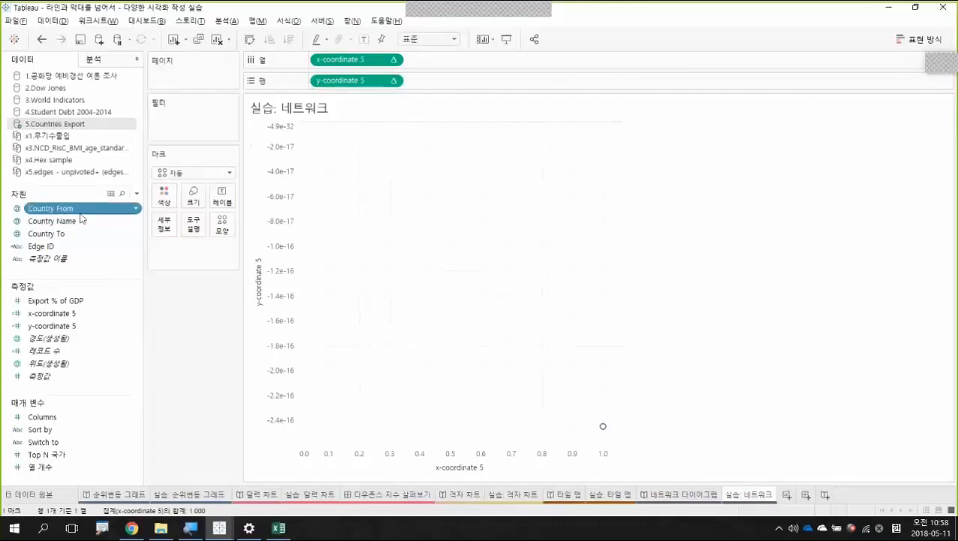
left_click(75, 234)
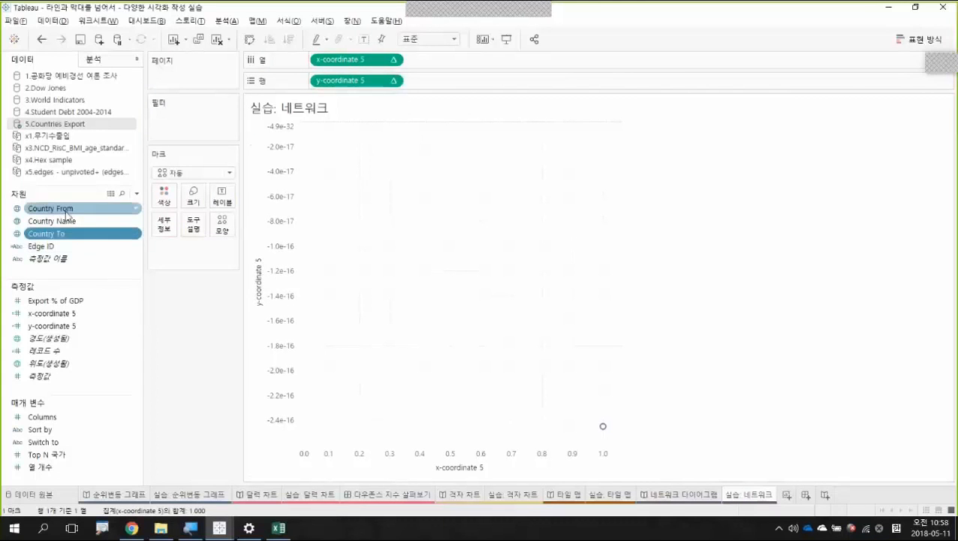
right_click(72, 247)
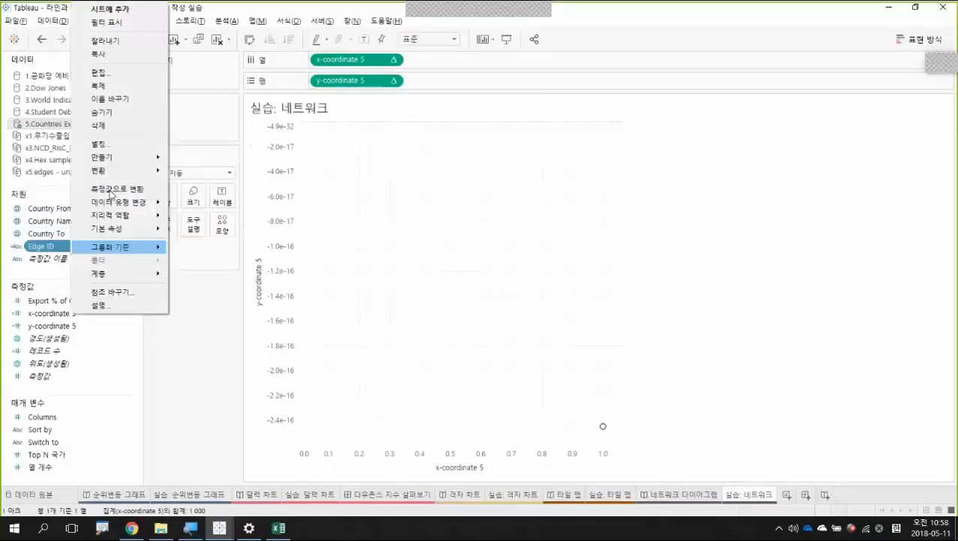
left_click(124, 76)
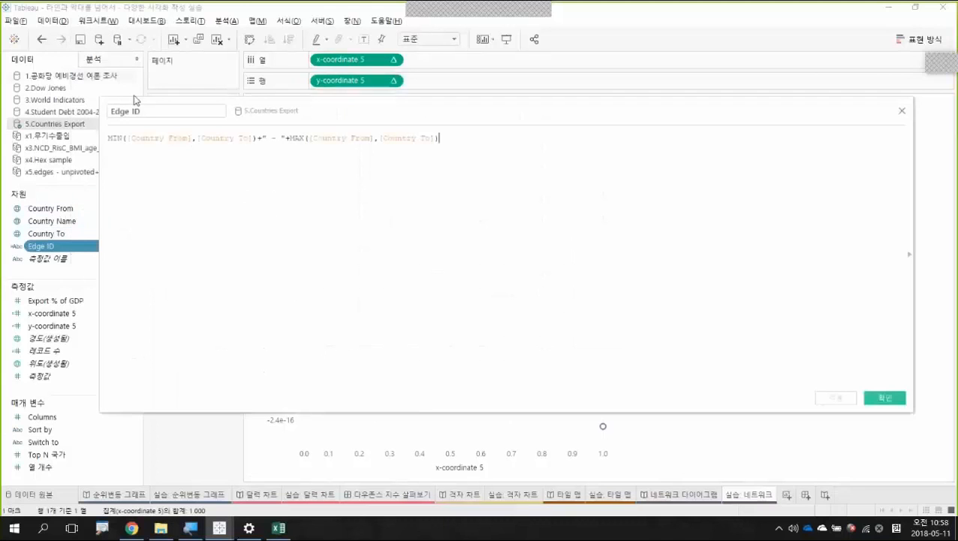
left_click(256, 163)
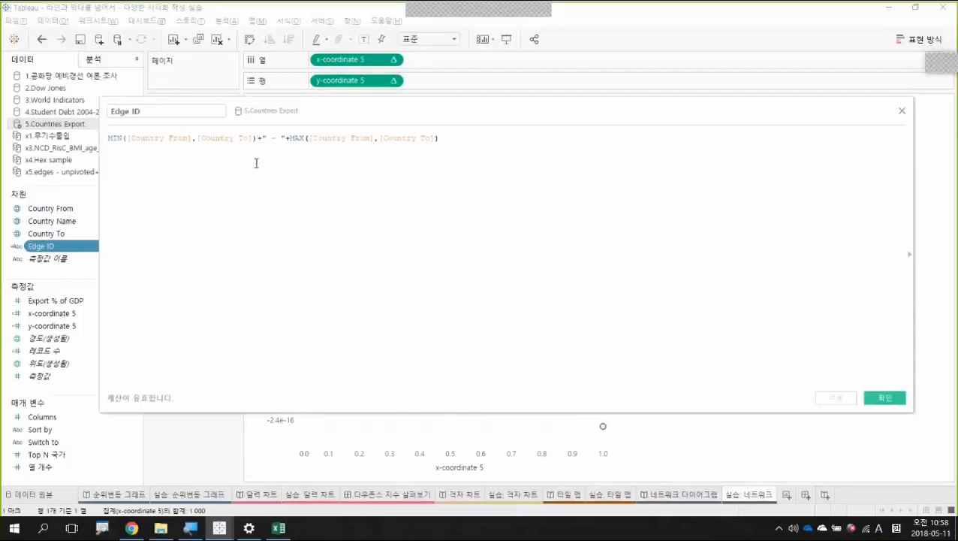
left_click(903, 111)
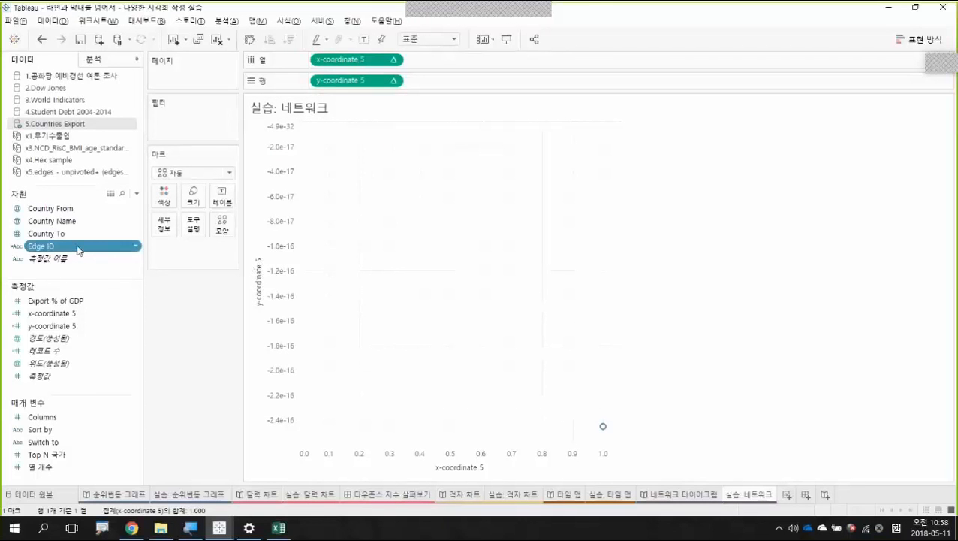
Step: Add the Edge ID and Country Name dimensions to the marks as detail
left_click_drag(78, 250, 193, 253)
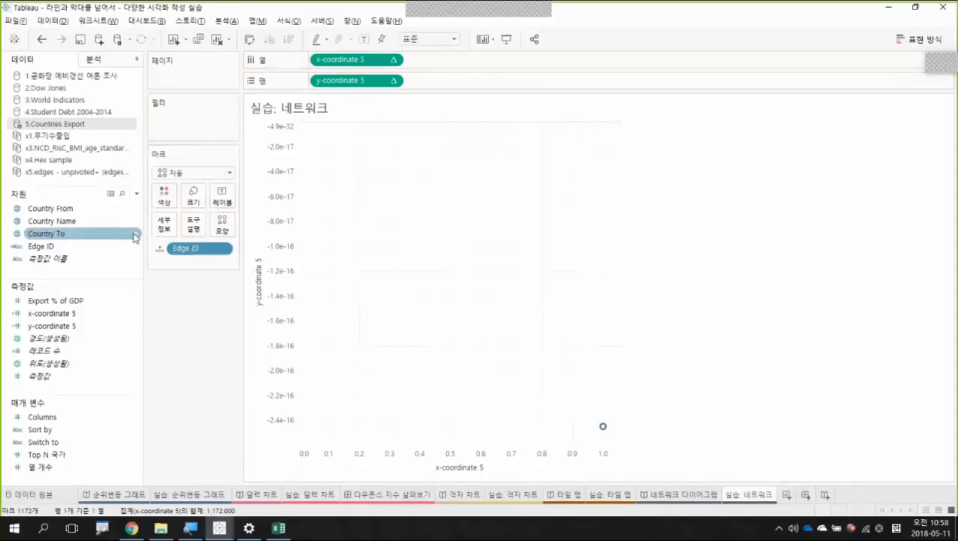
left_click(63, 222)
left_click_drag(93, 236, 196, 262)
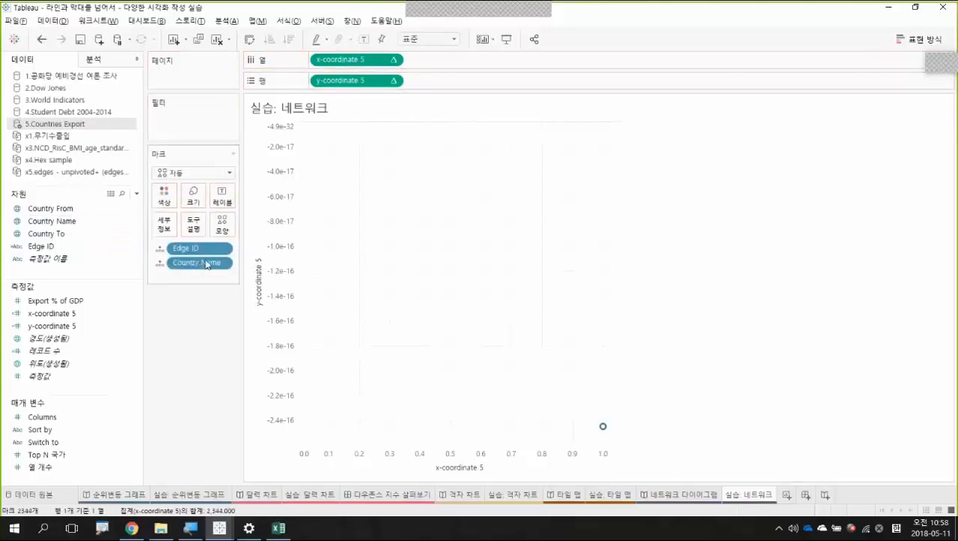
left_click(354, 113)
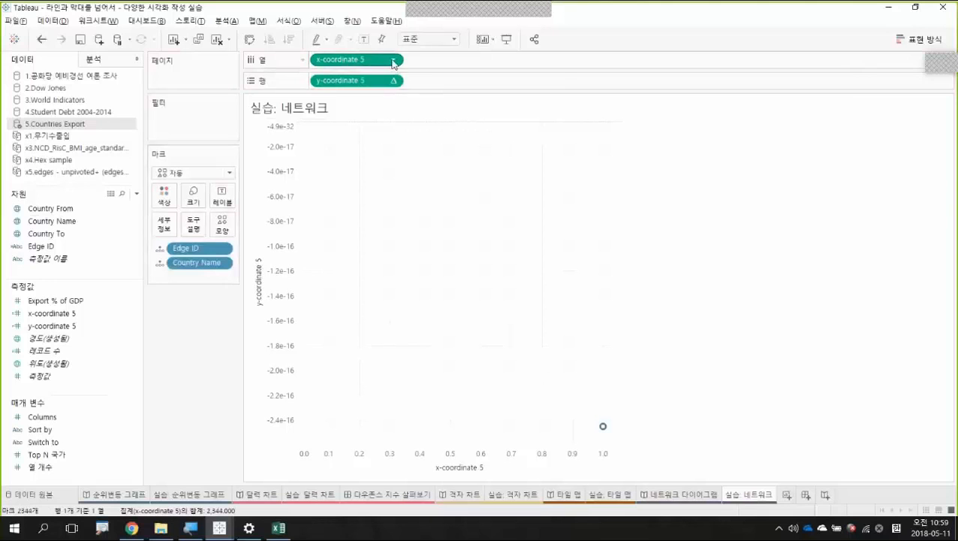
Step: Set the x-coordinate 5 table calculation to specific dimensions (특정 차원) Country Name and Edge ID, at the Country Name level
left_click(394, 61)
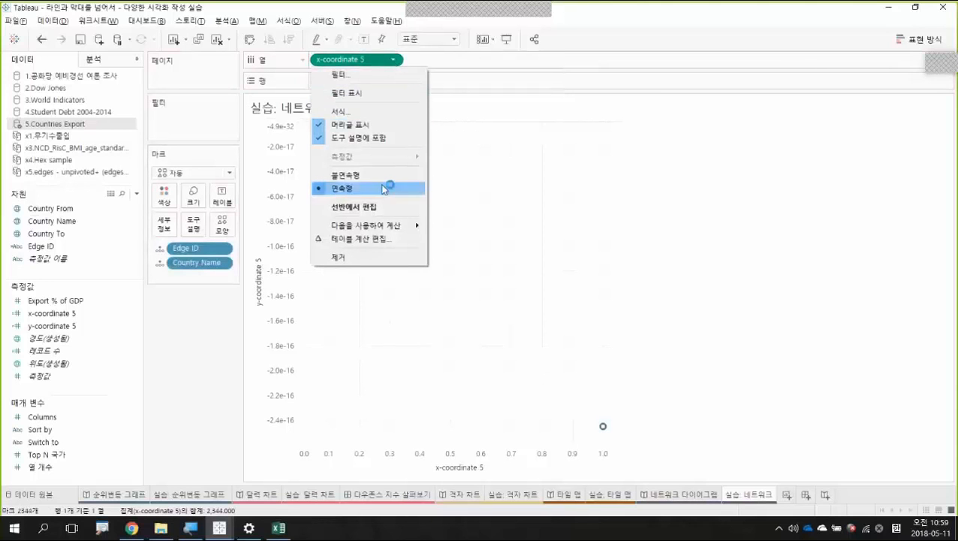
left_click(389, 239)
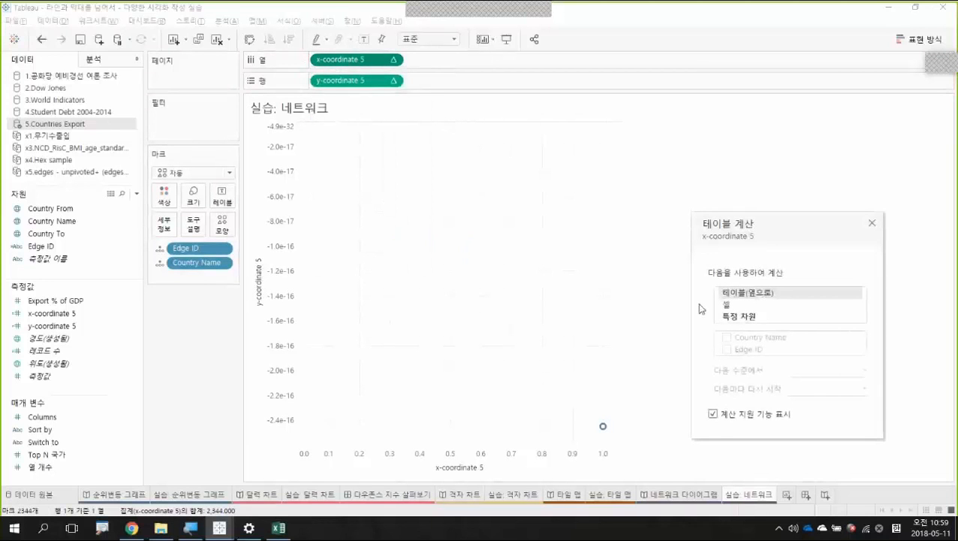
left_click(749, 317)
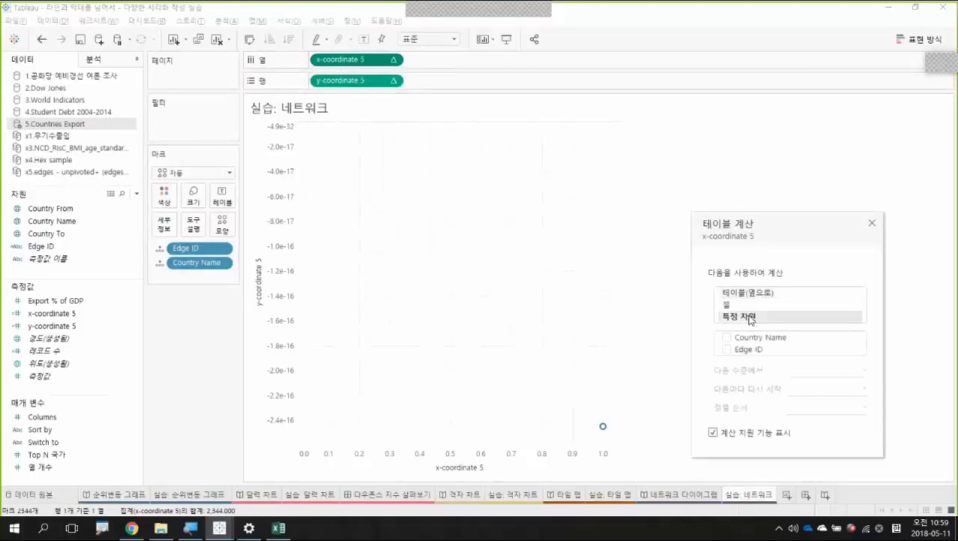
left_click(726, 338)
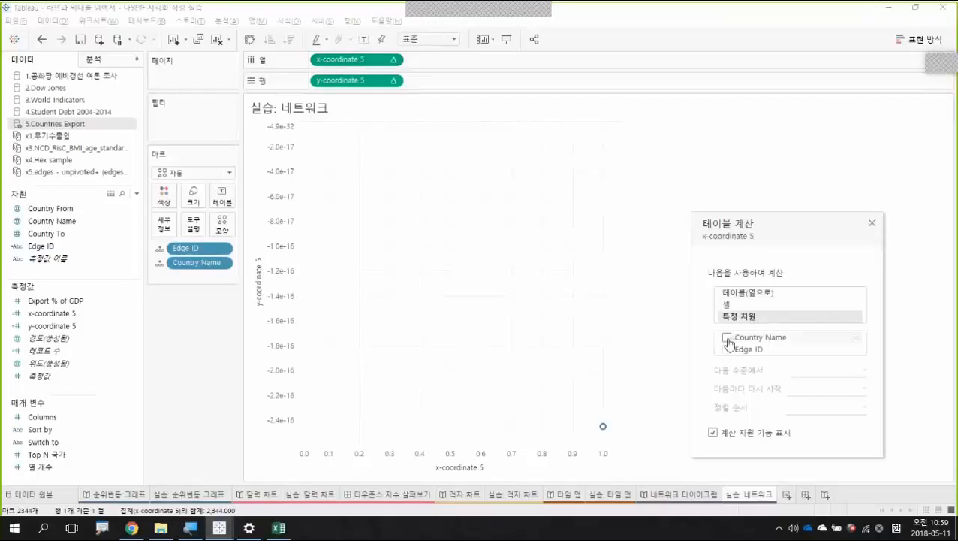
left_click(727, 350)
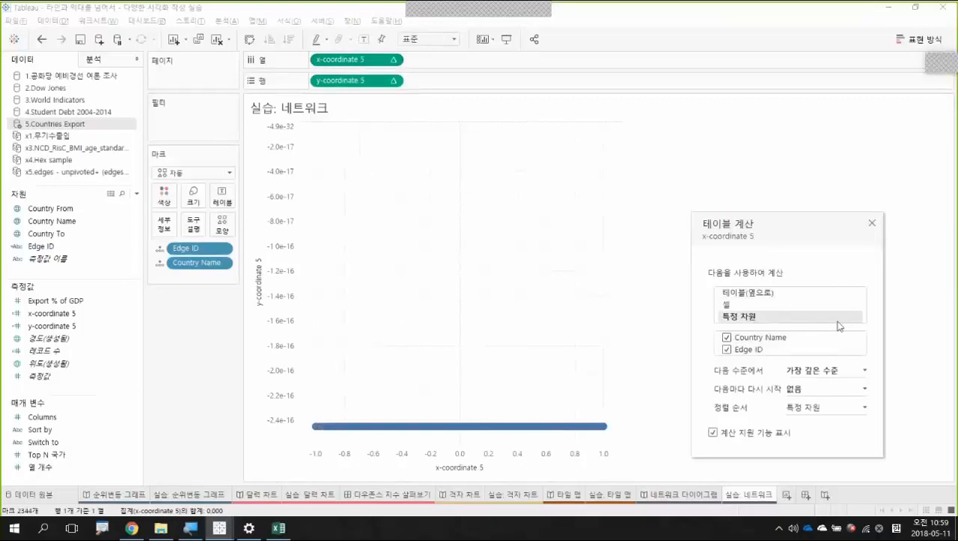
left_click(861, 373)
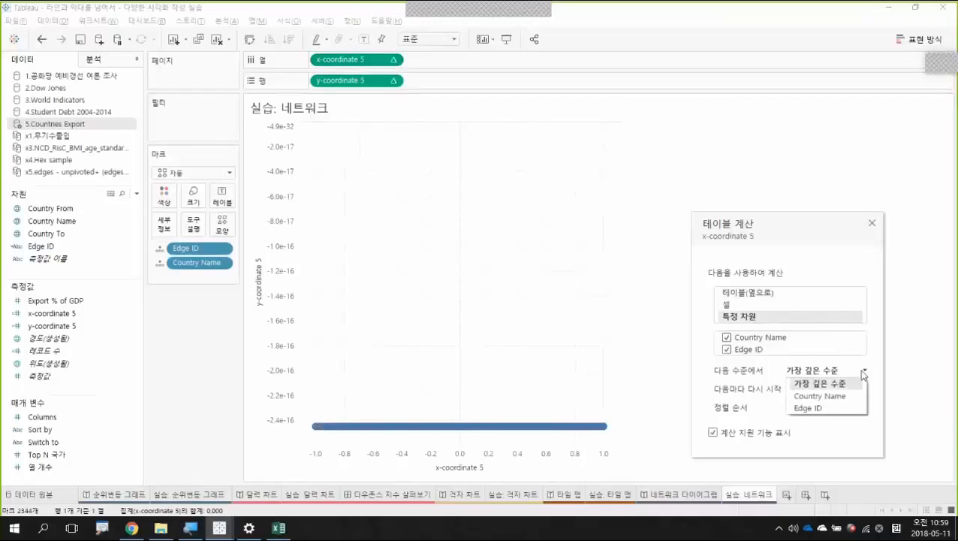
left_click(852, 391)
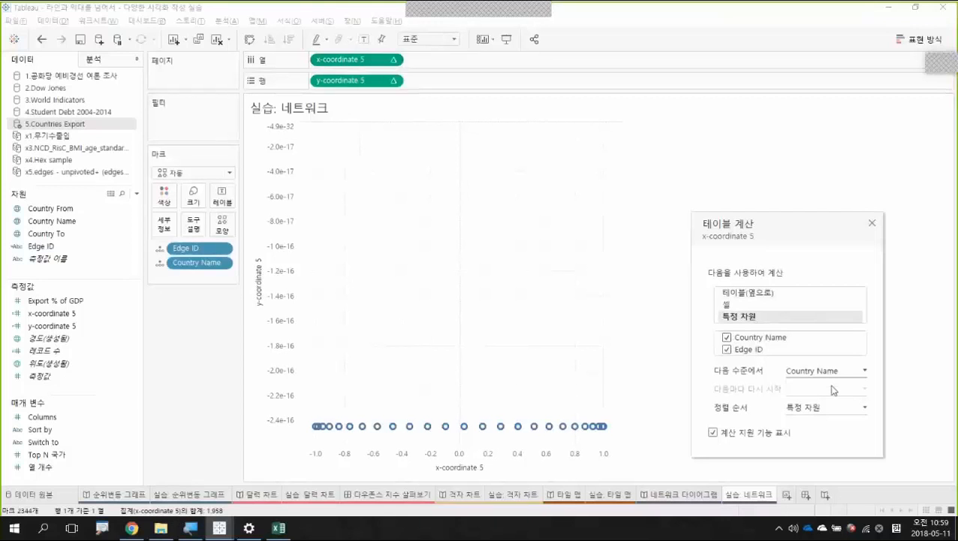
left_click(872, 224)
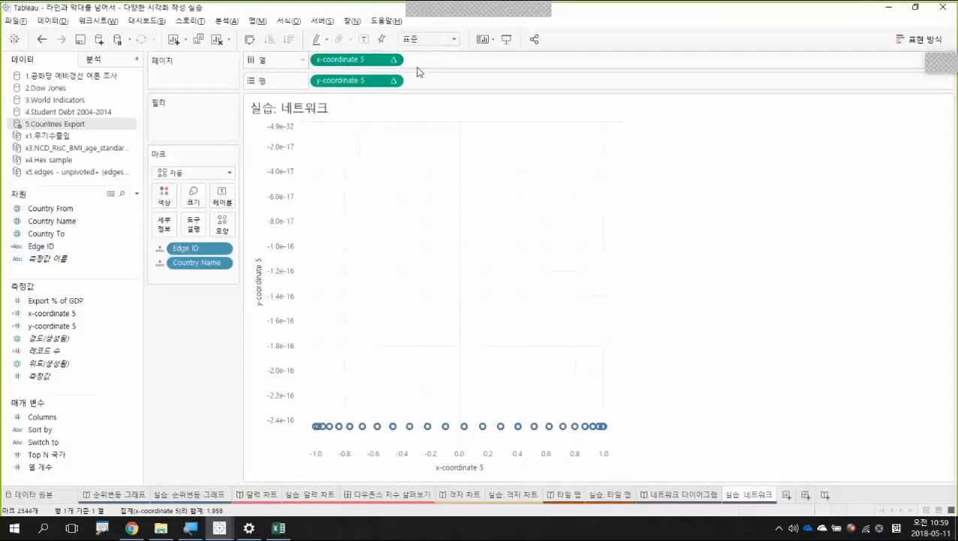
Step: Set the y-coordinate 5 table calculation to specific dimensions (특정 차원) Country Name and Edge ID, at the Country Name level
left_click(392, 81)
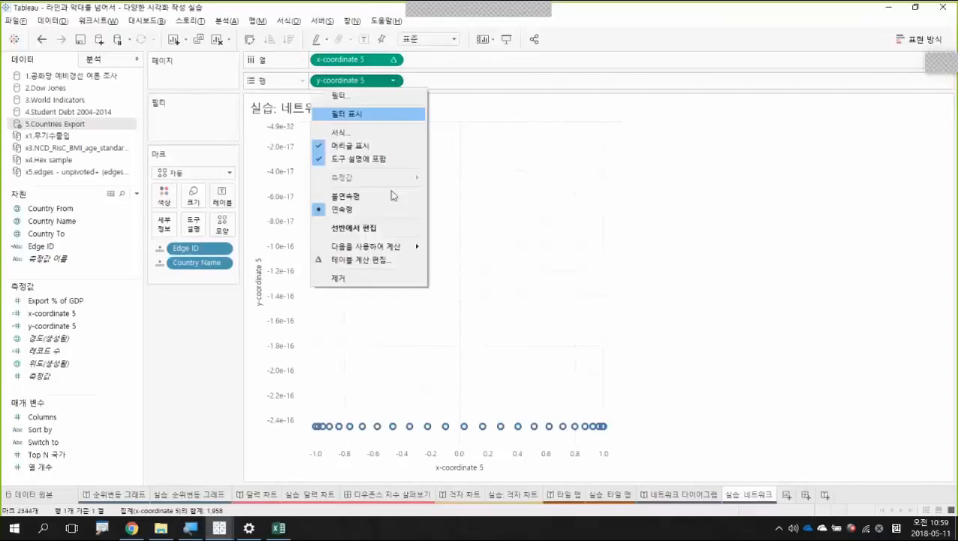
mouse_move(398, 248)
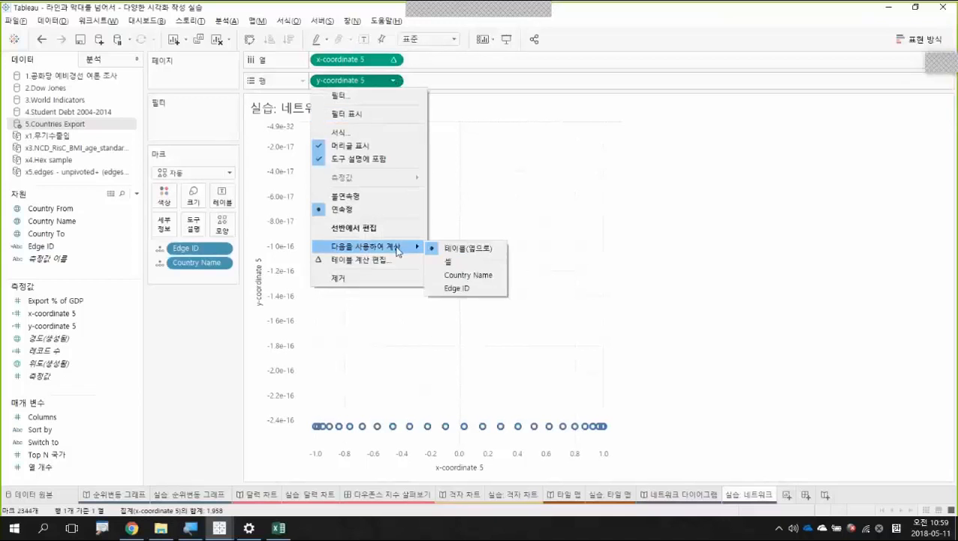
left_click(469, 276)
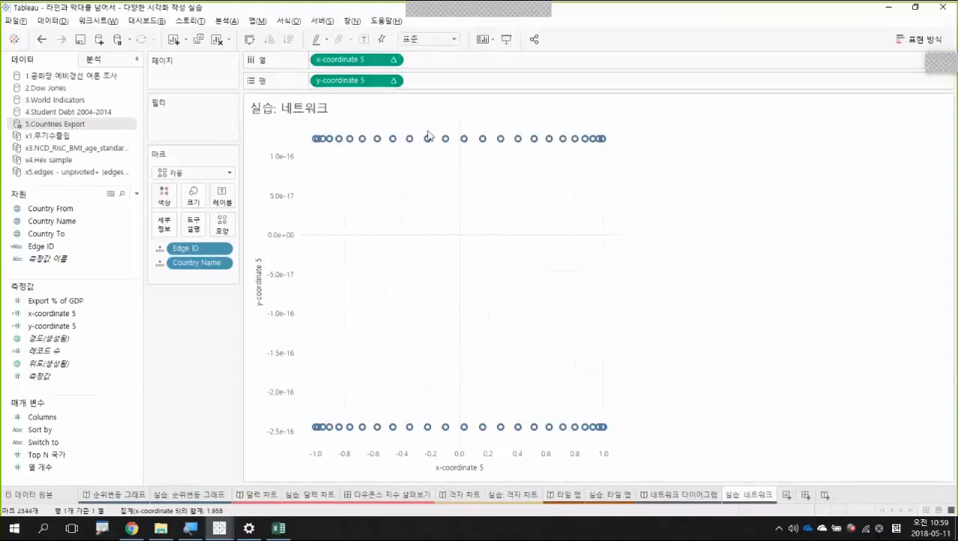
left_click(392, 80)
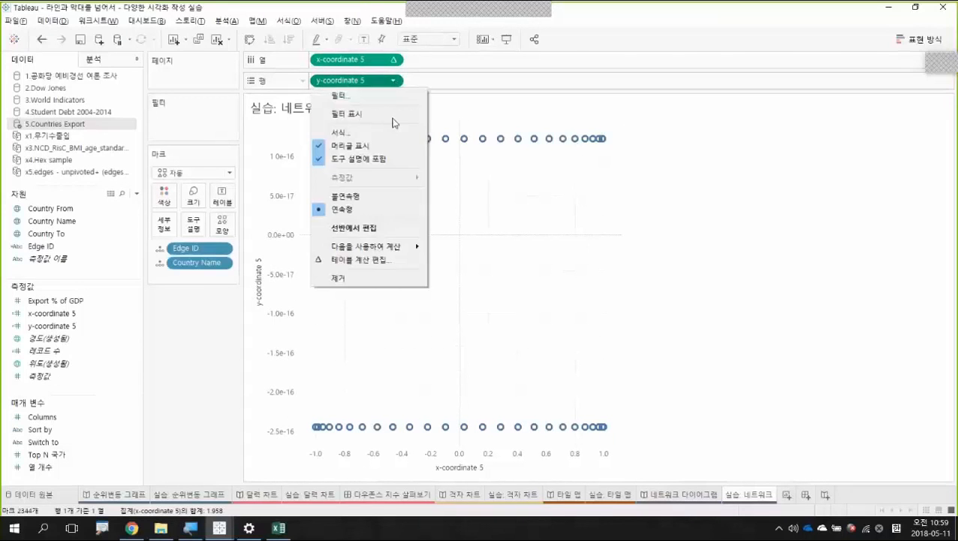
left_click(406, 259)
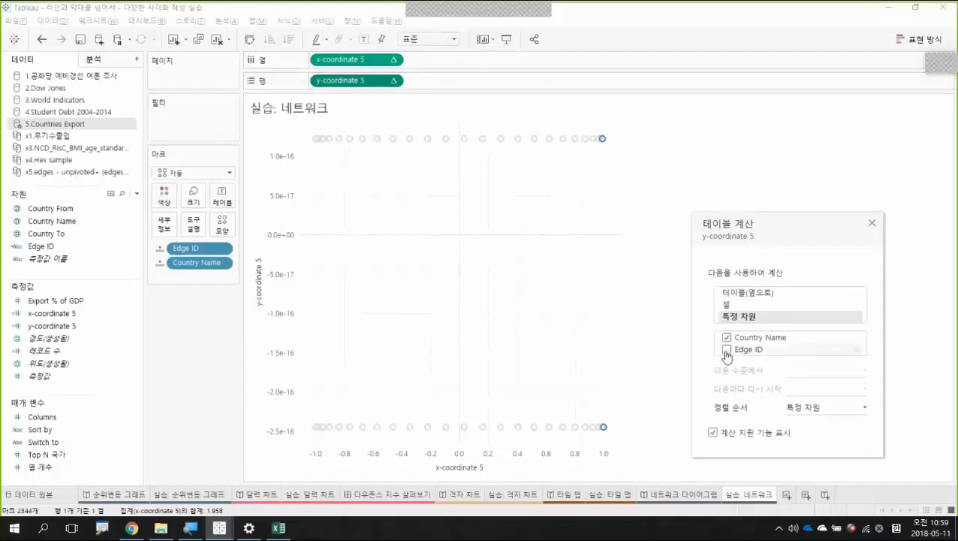
left_click(726, 351)
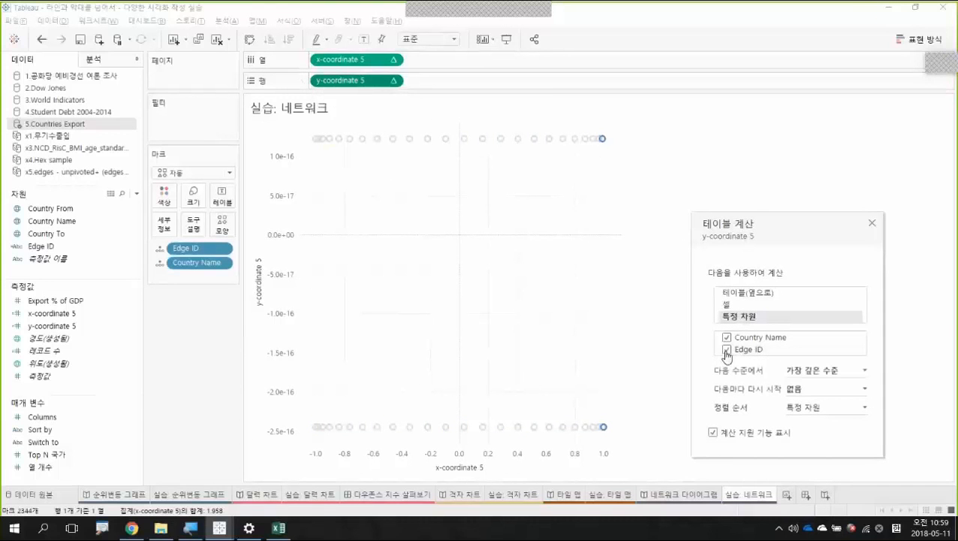
left_click(842, 370)
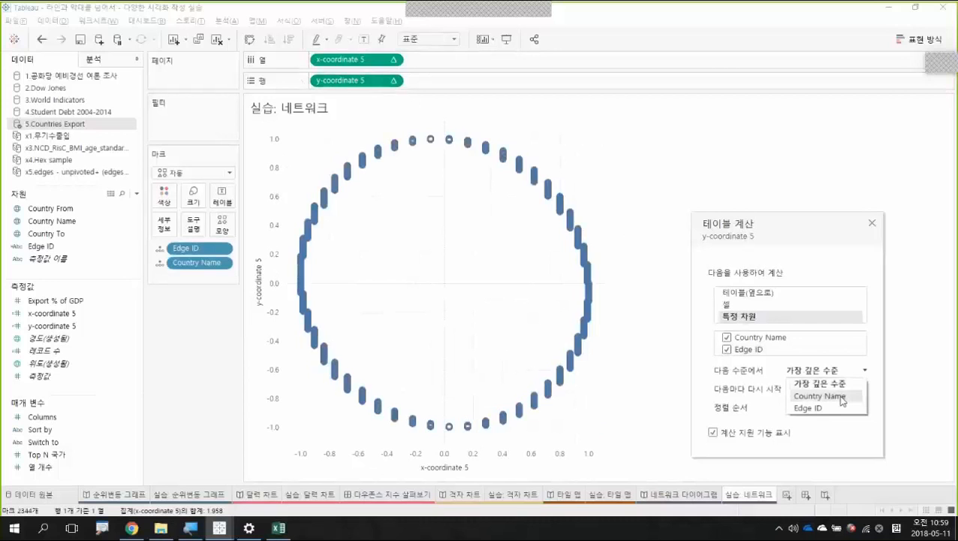
left_click(818, 395)
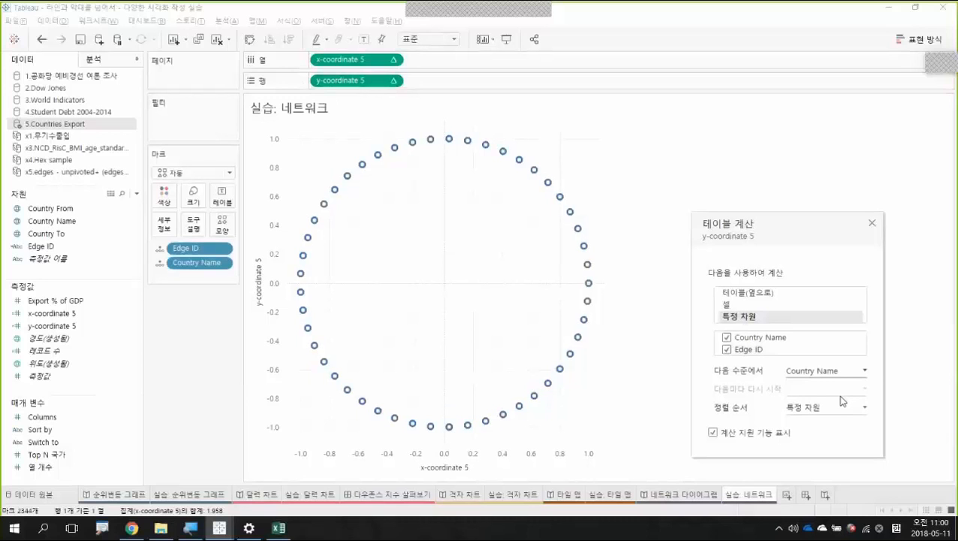
left_click(872, 225)
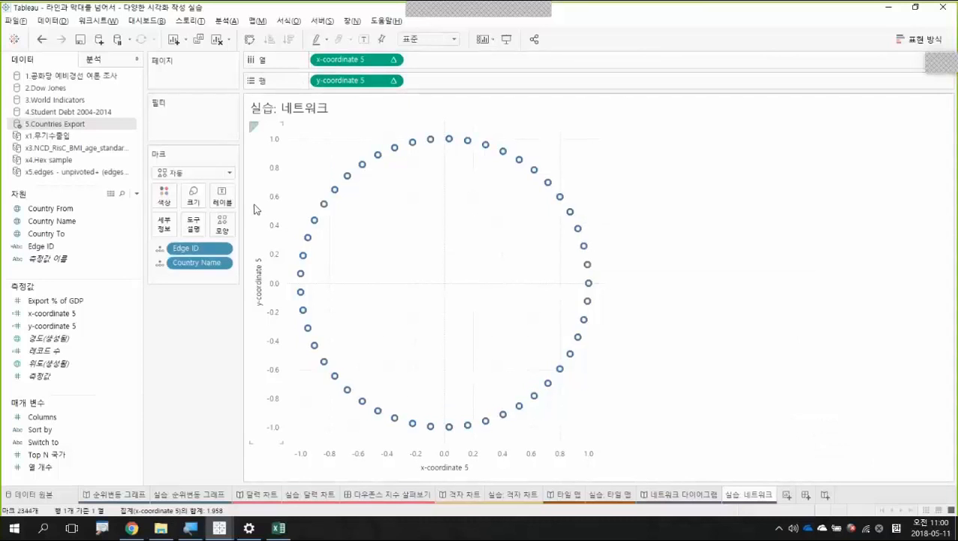
Step: Change the mark type from automatic to line (라인)
left_click(201, 179)
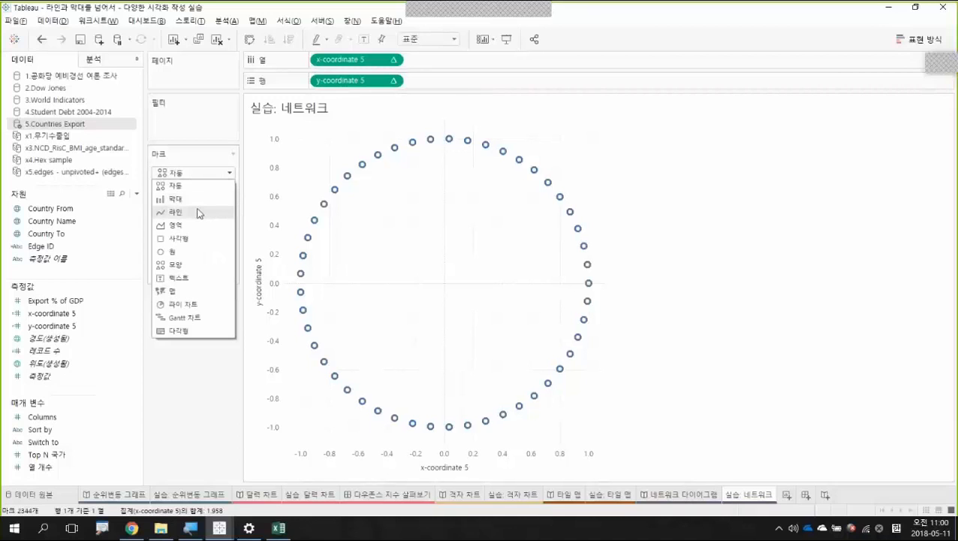
left_click(199, 213)
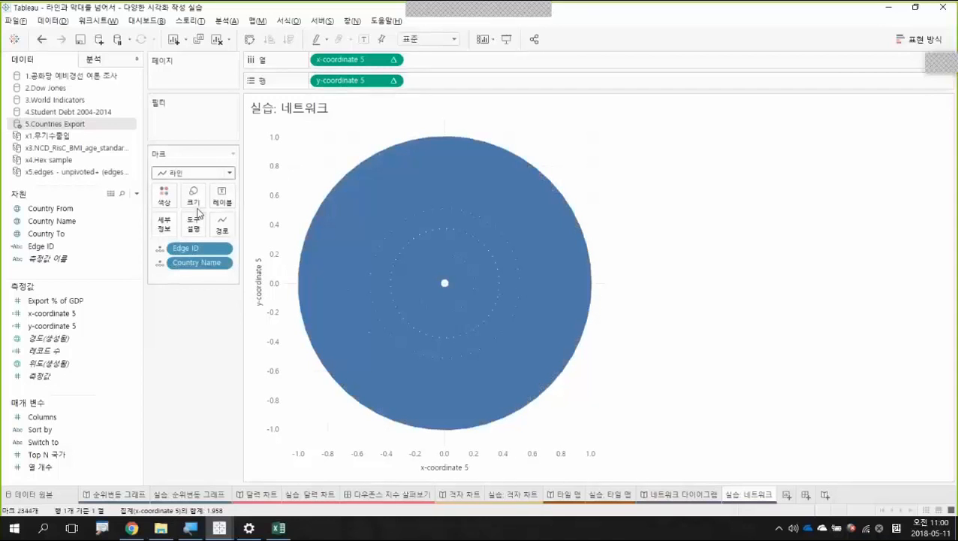
mouse_move(463, 136)
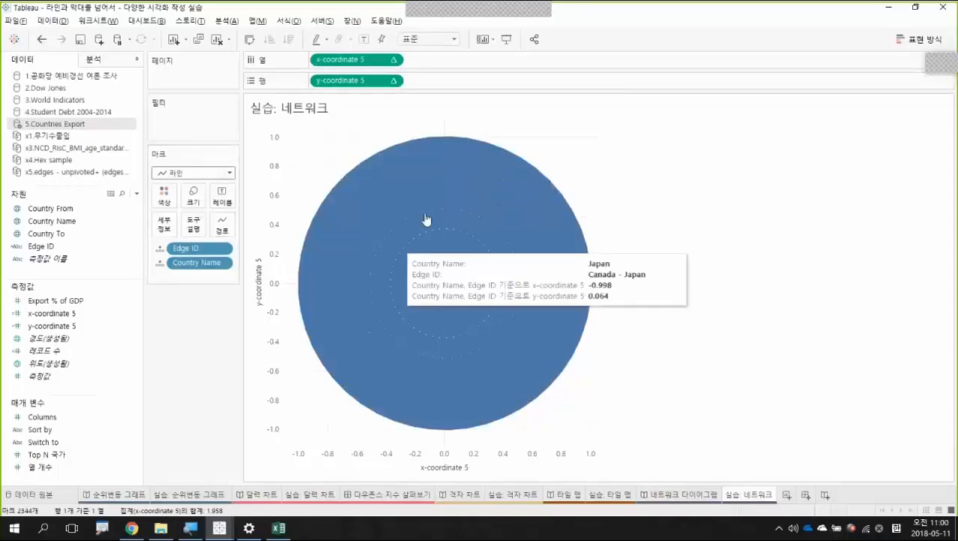
Step: Filter the view by the sum (합계) of Export % of GDP with a minimum of 0.05, and show the filter control
left_click(79, 209)
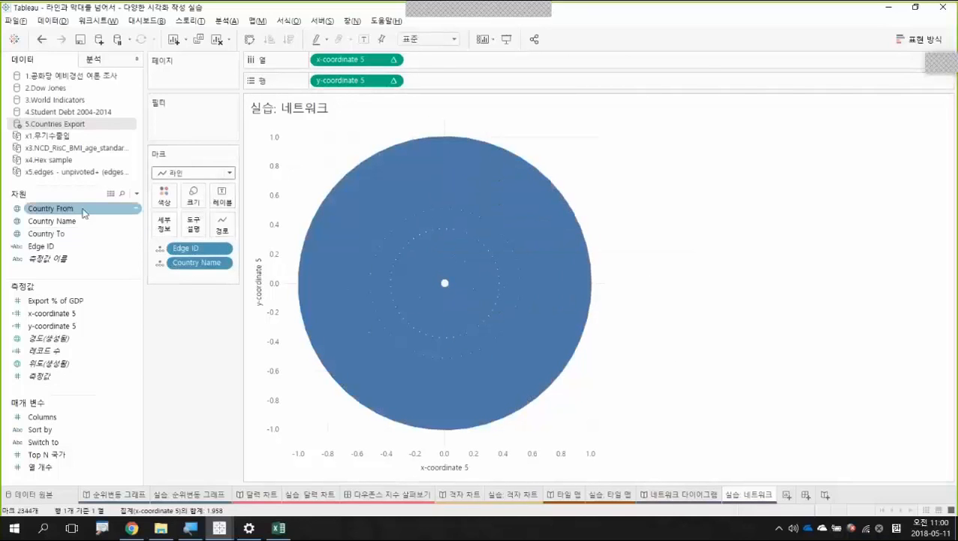
left_click(55, 301)
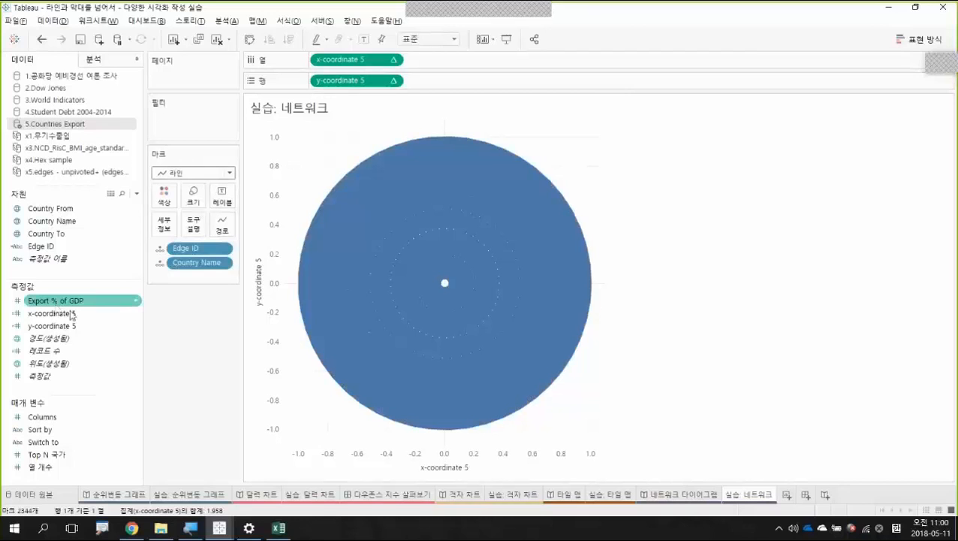
left_click_drag(65, 309, 184, 130)
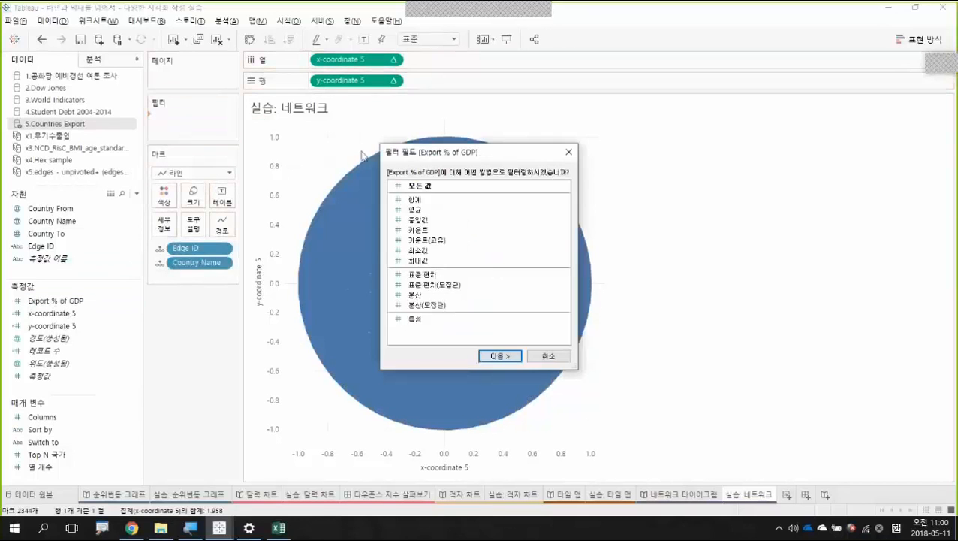
left_click(440, 200)
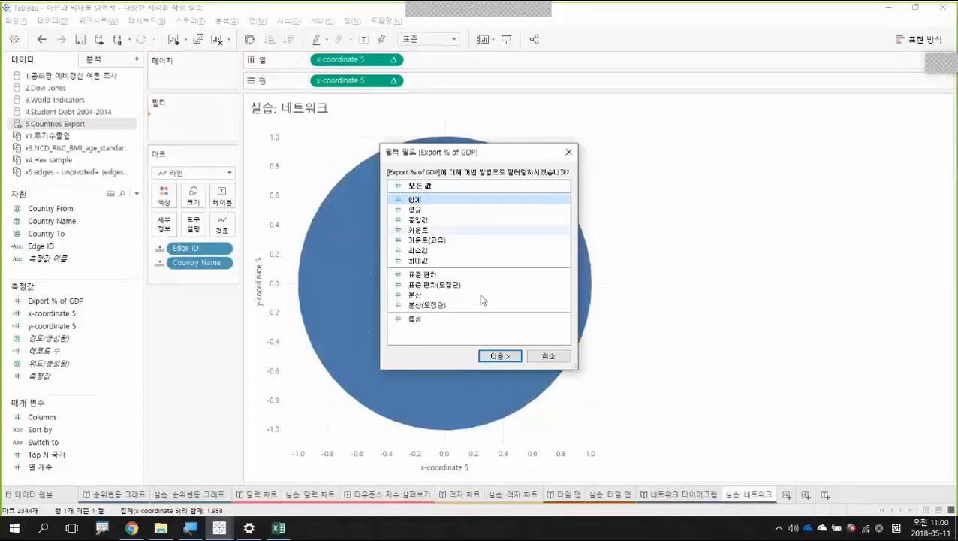
left_click(501, 357)
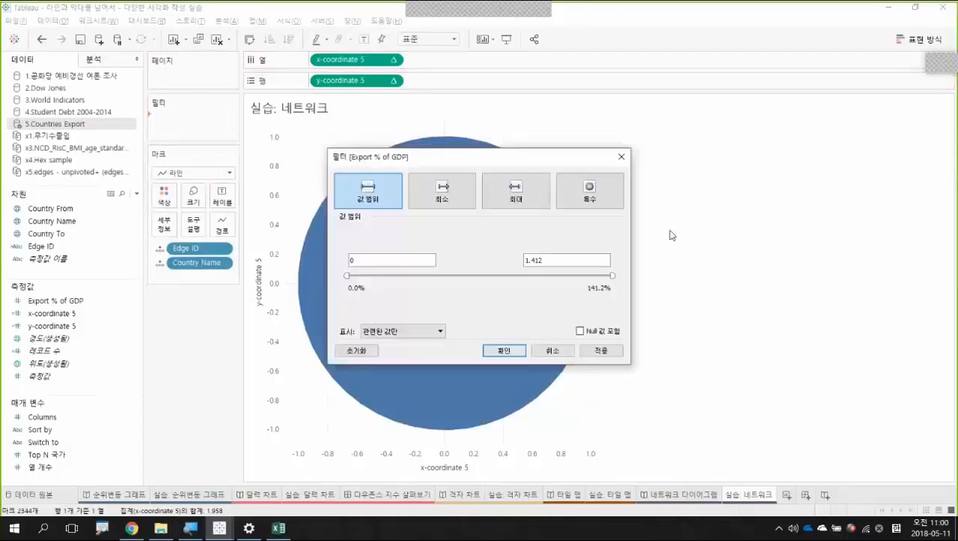
double_click(403, 261)
type("0.05")
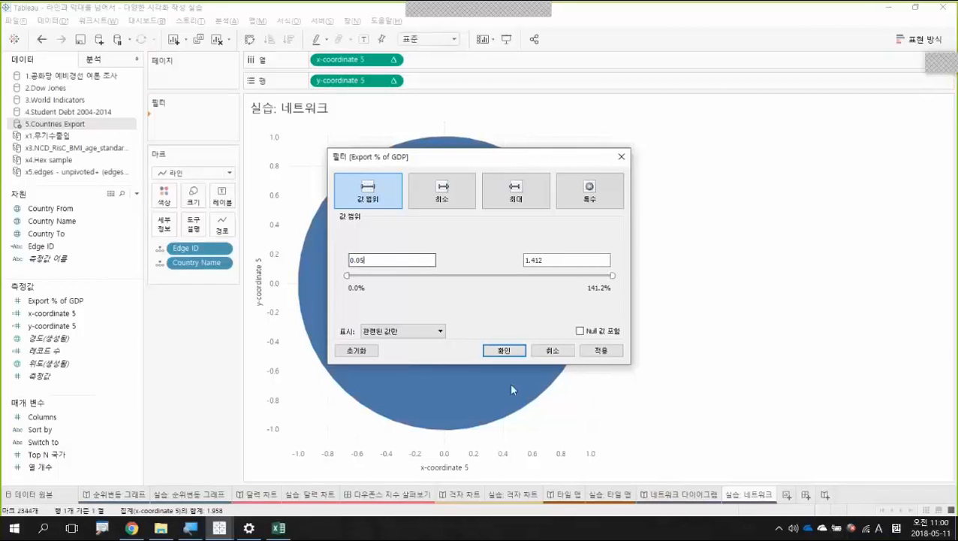
left_click(608, 354)
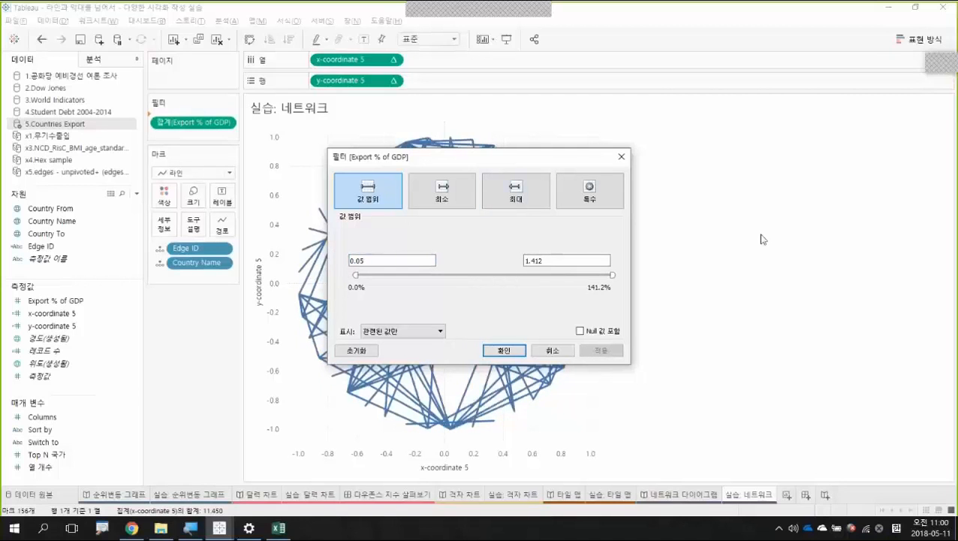
left_click_drag(482, 162, 761, 235)
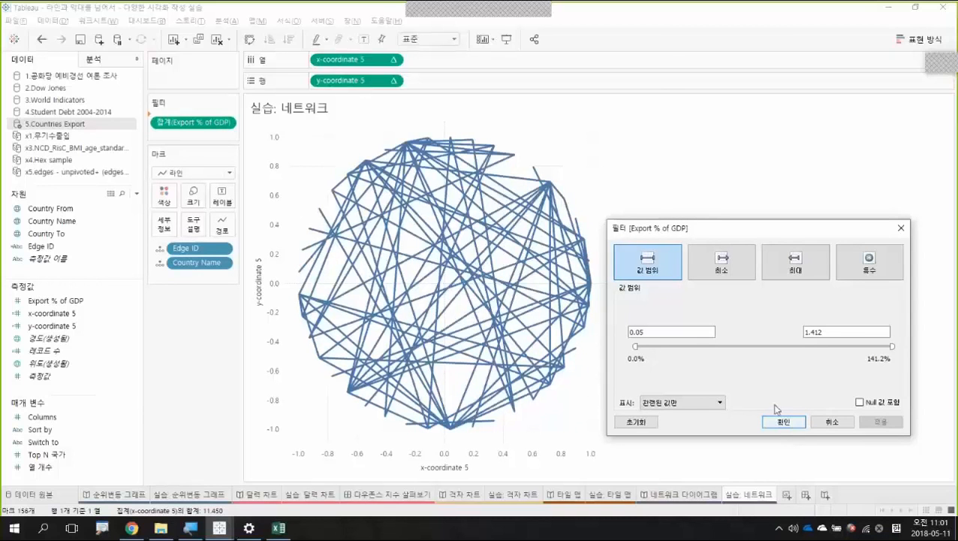
left_click(689, 334)
left_click(784, 423)
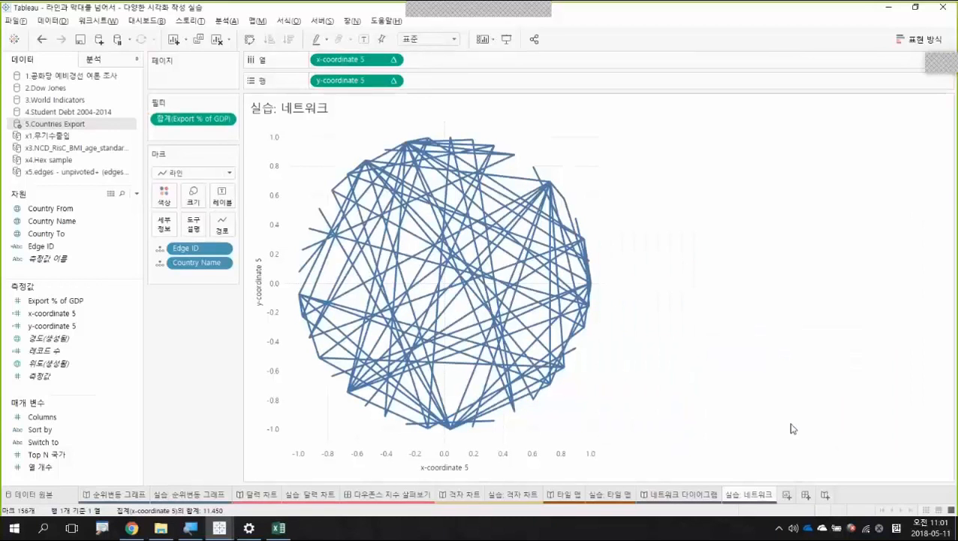
right_click(200, 126)
left_click(240, 148)
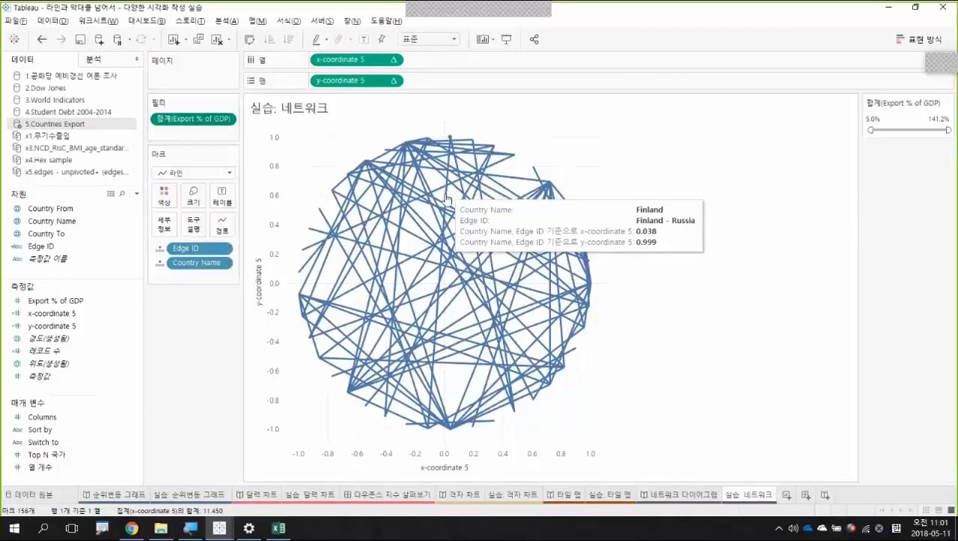
Step: Size and color the lines by Export % of GDP, and lower that filter's maximum to about 97.5%
left_click(58, 304)
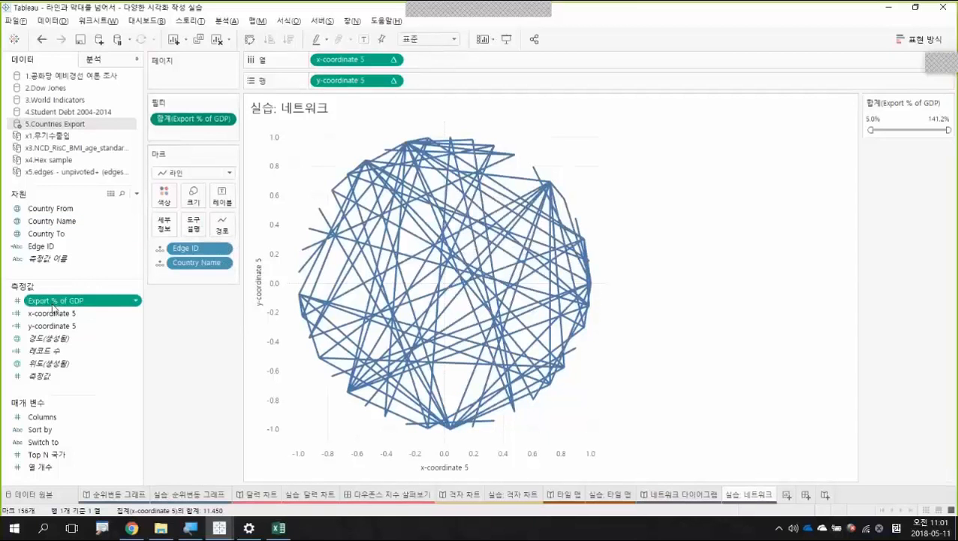
left_click_drag(53, 306, 192, 199)
left_click(79, 314)
mouse_move(75, 301)
left_mouse_down()
mouse_move(128, 259)
mouse_move(166, 202)
left_mouse_up()
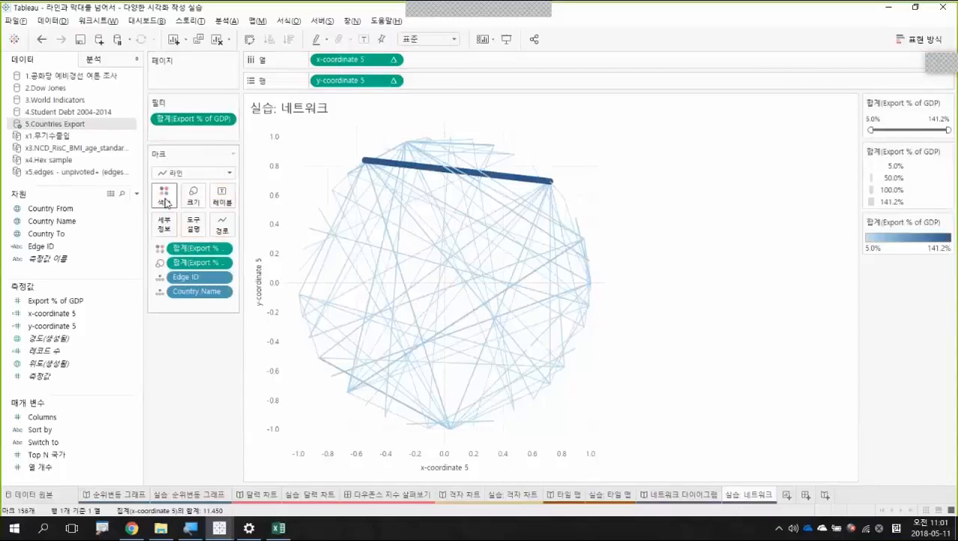
mouse_move(519, 182)
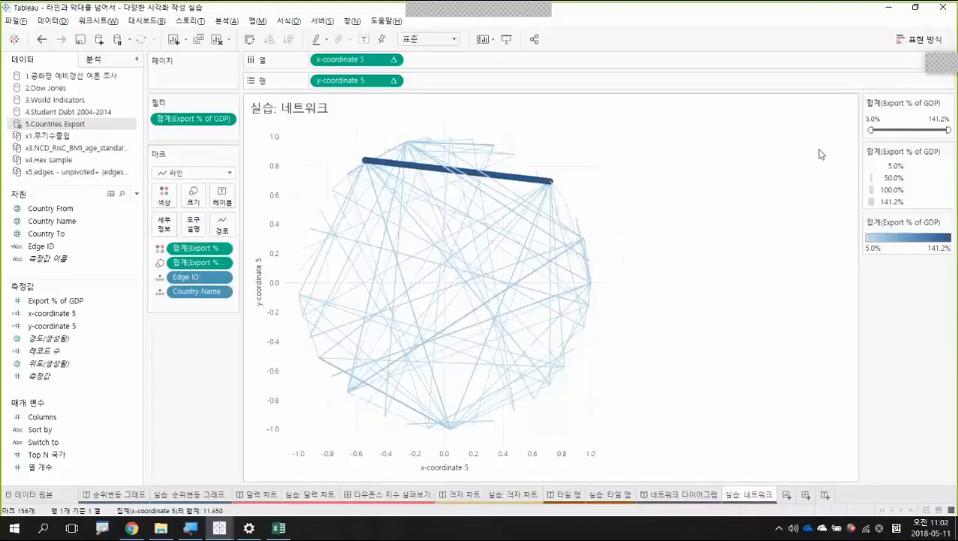
left_click_drag(948, 130, 927, 131)
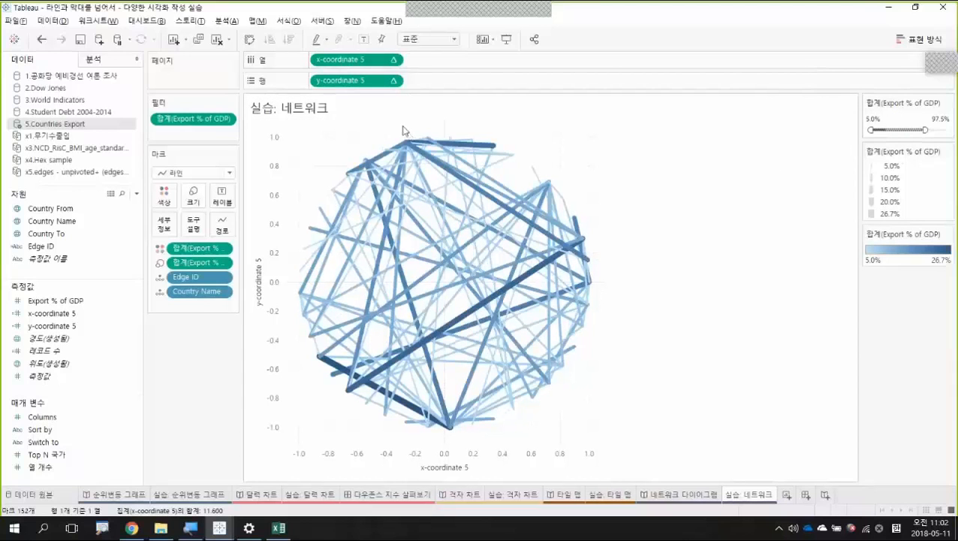
Step: Duplicate y-coordinate 5 on the rows (행) and change the copy's mark type to circle (원)
left_click_drag(361, 85, 493, 81)
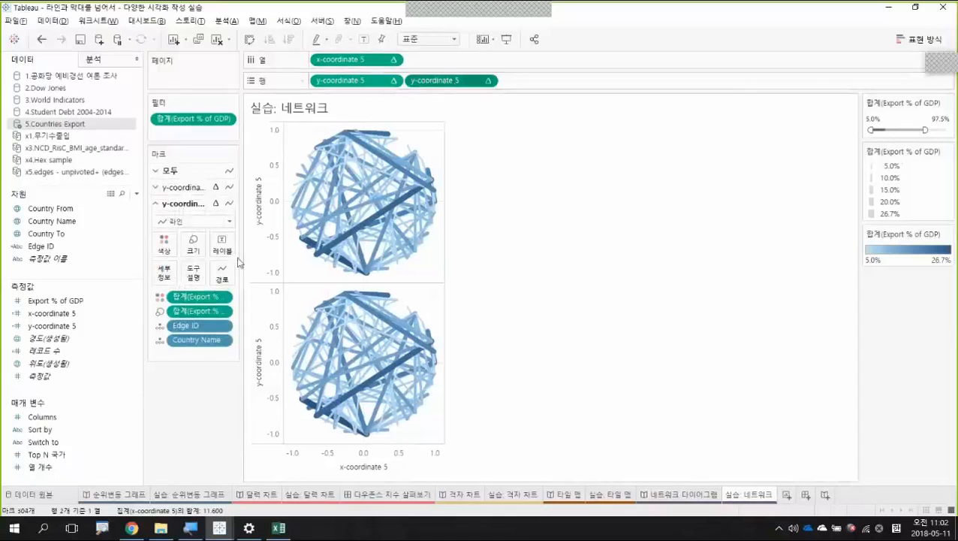
left_click(223, 223)
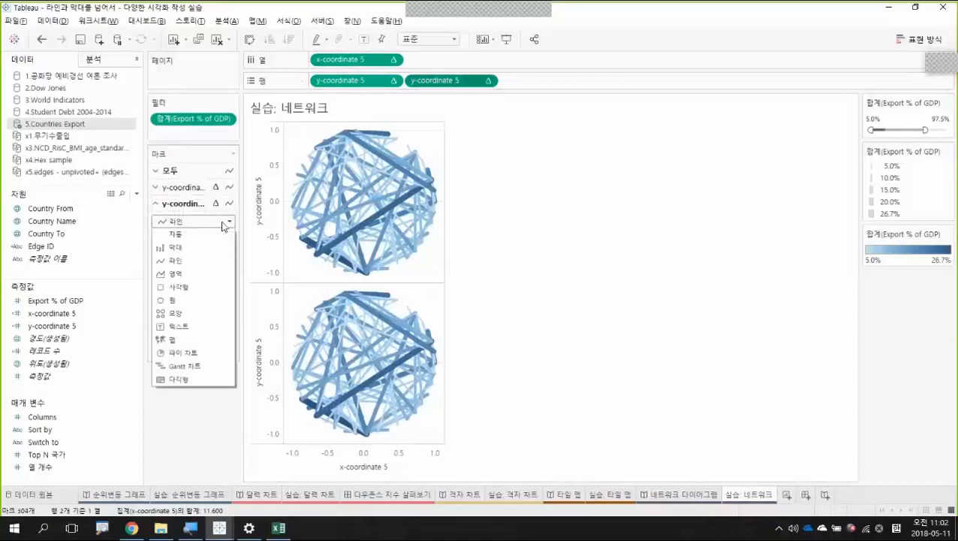
key("Escape")
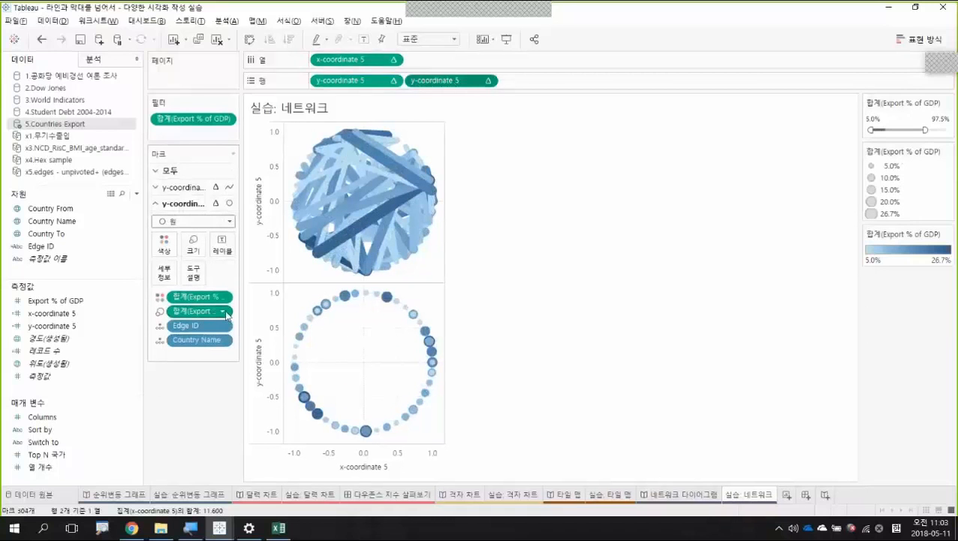
Step: Remove the Export % of GDP size and color from the circle marks, and combine both y-coordinate 5 axes as a dual axis (이중 축)
left_click_drag(212, 317, 189, 379)
left_click_drag(197, 297, 184, 387)
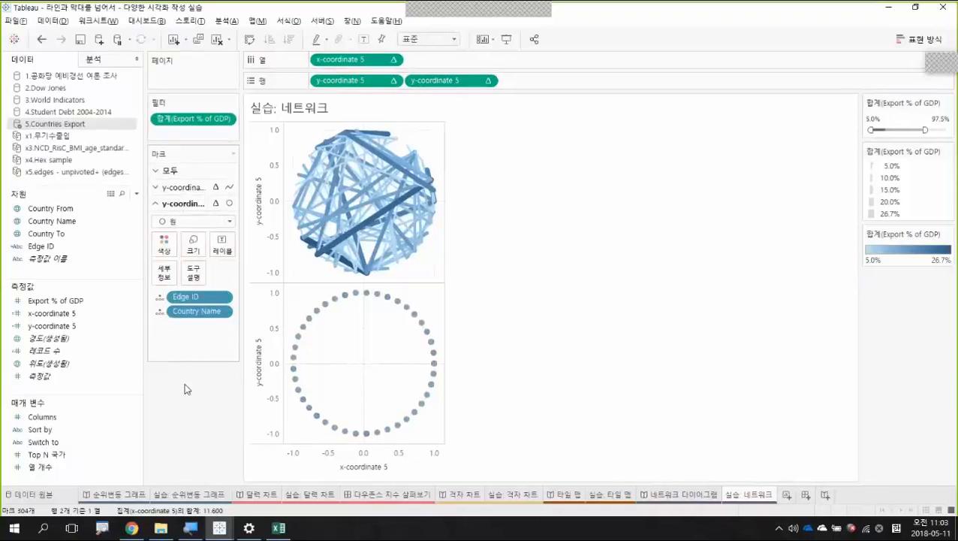
right_click(460, 88)
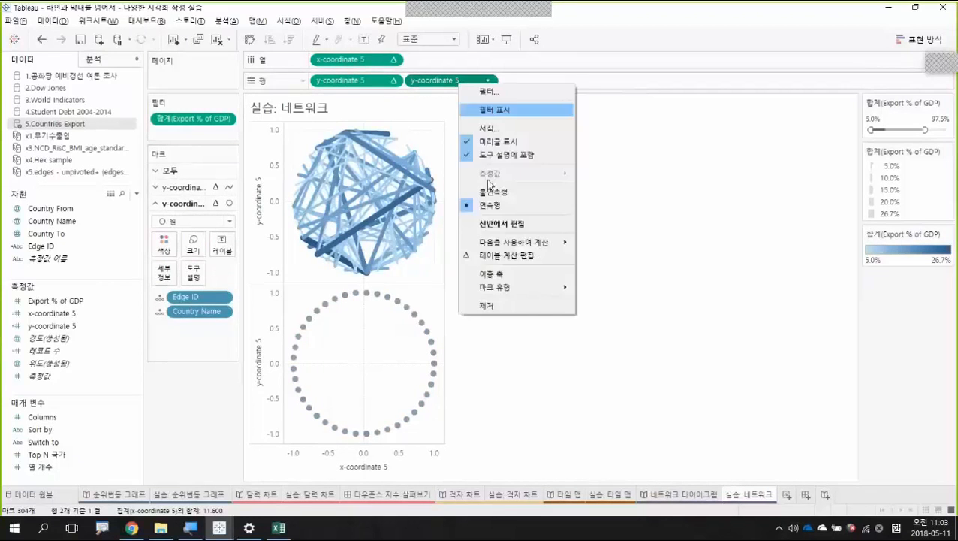
left_click(518, 272)
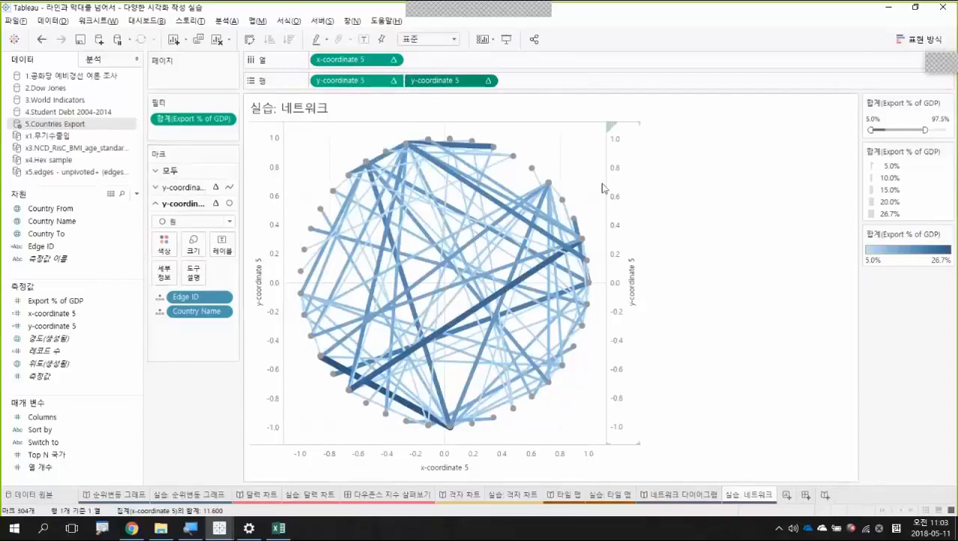
Step: Label the circle marks with Country Name and view the network diagram in presentation mode
mouse_move(522, 161)
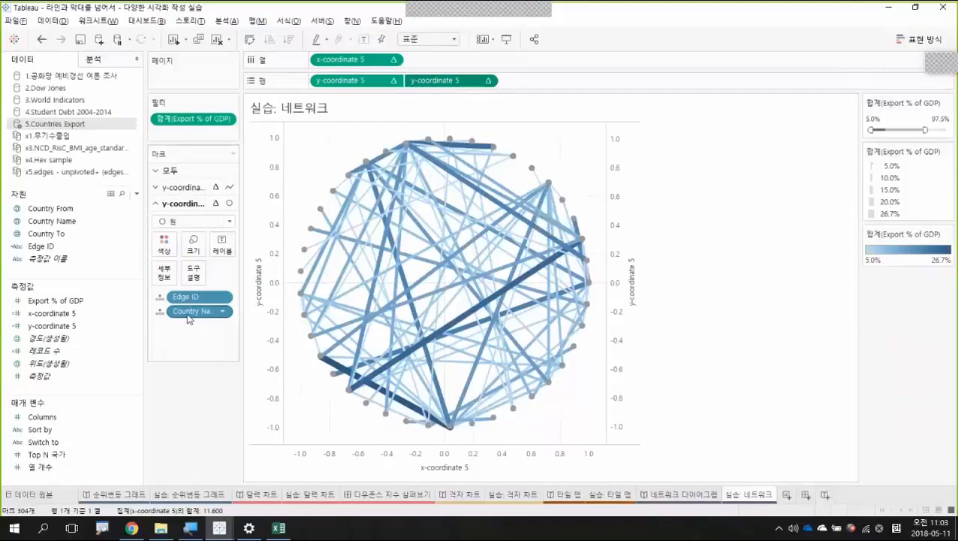
left_click_drag(191, 304, 216, 253)
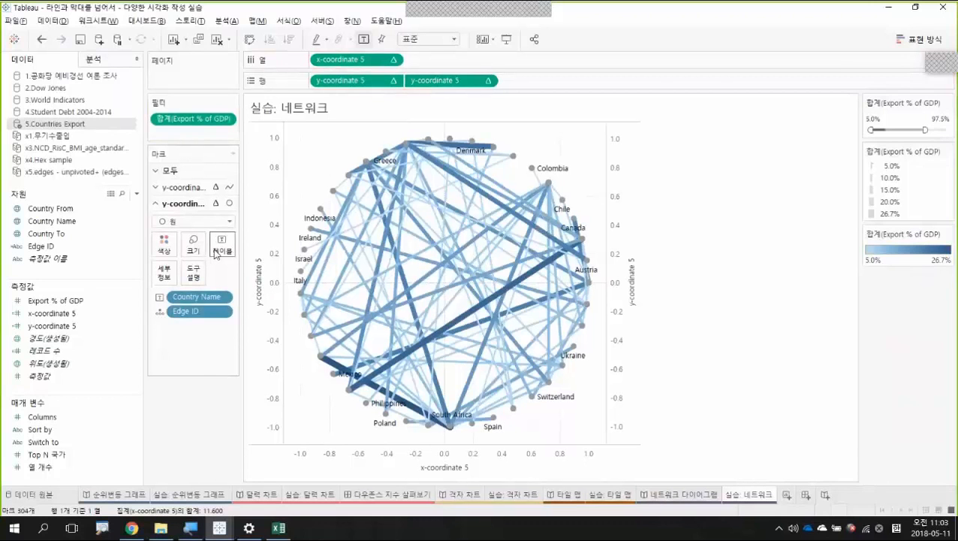
key("F7")
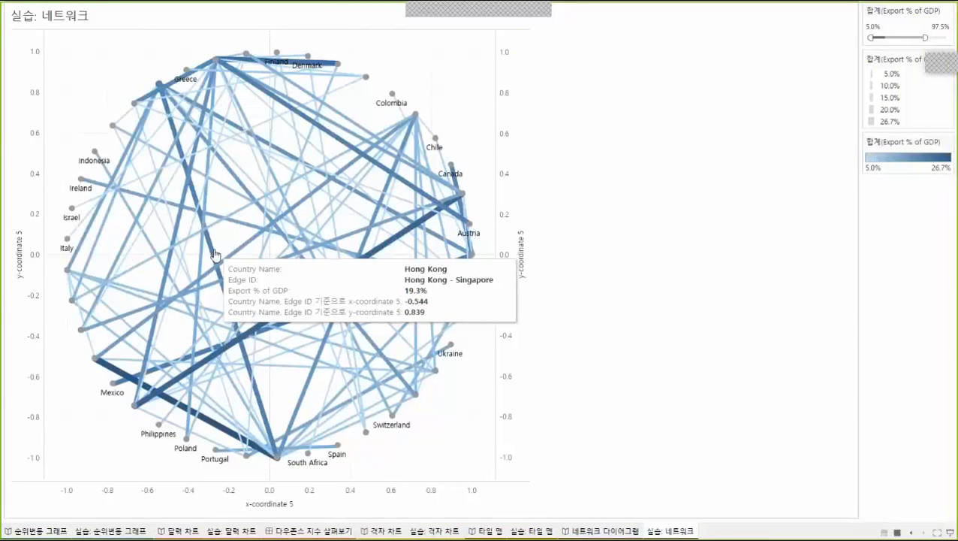
Step: Exit presentation mode and show a highlighter (하이라이터) for the Edge ID field on the circle marks
key("Escape")
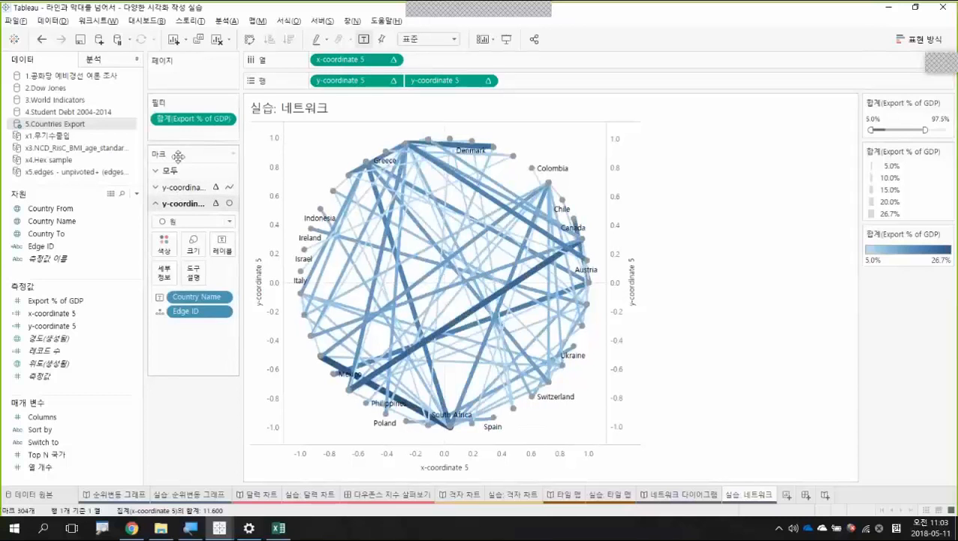
right_click(200, 312)
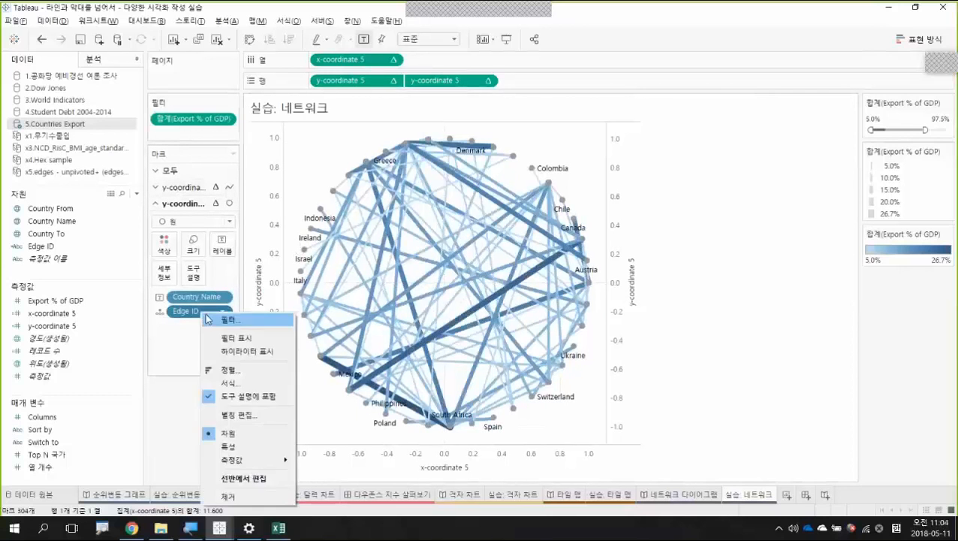
left_click(257, 352)
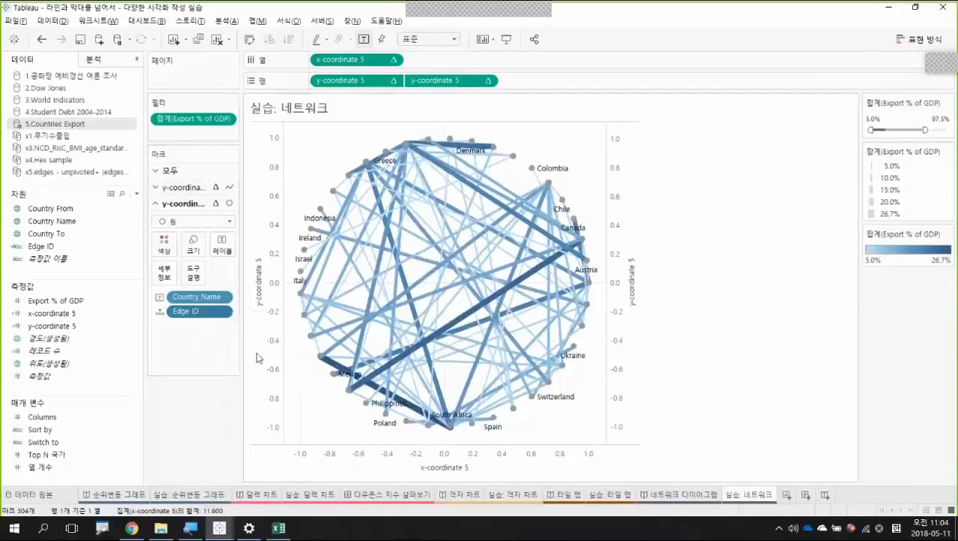
Step: Highlight every trade connection whose Edge ID matches "germany" in the network diagram
left_click(895, 296)
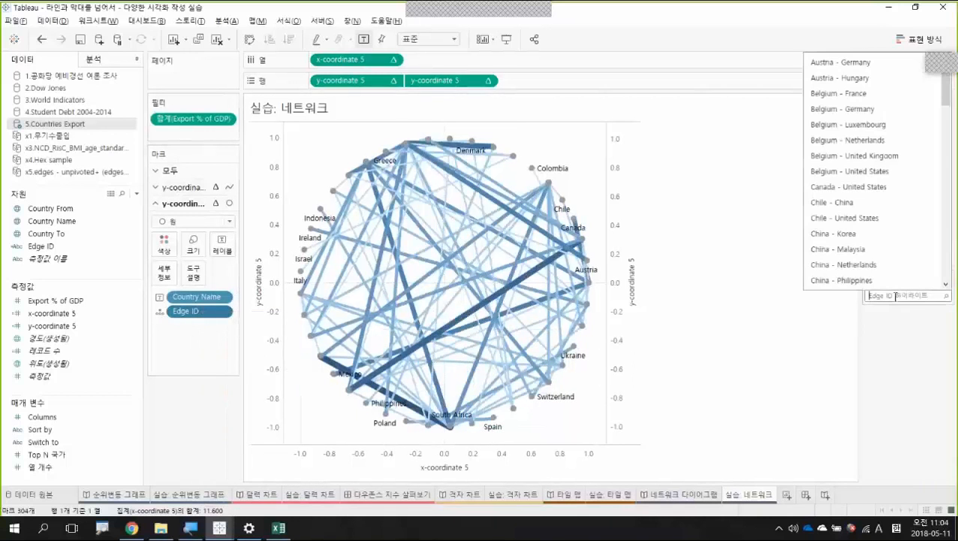
type("ger")
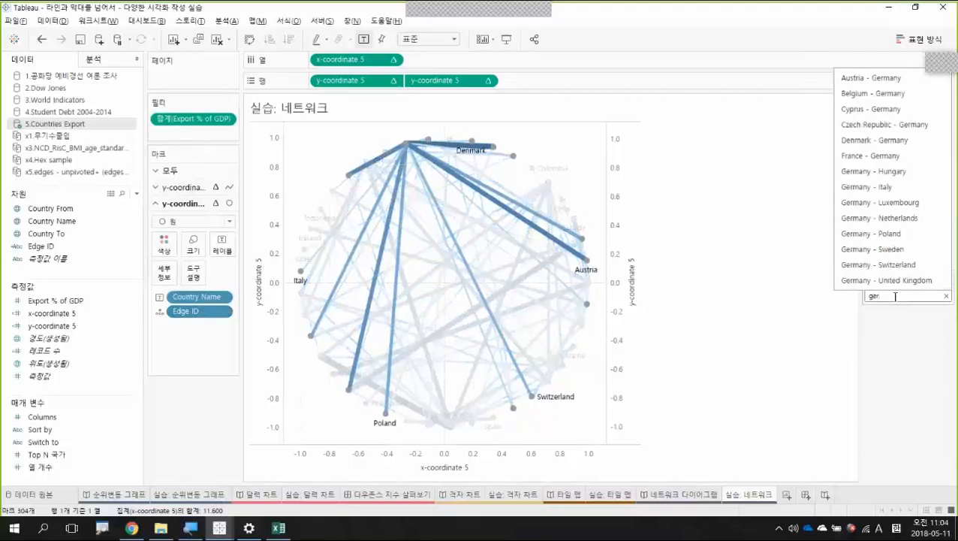
type("many")
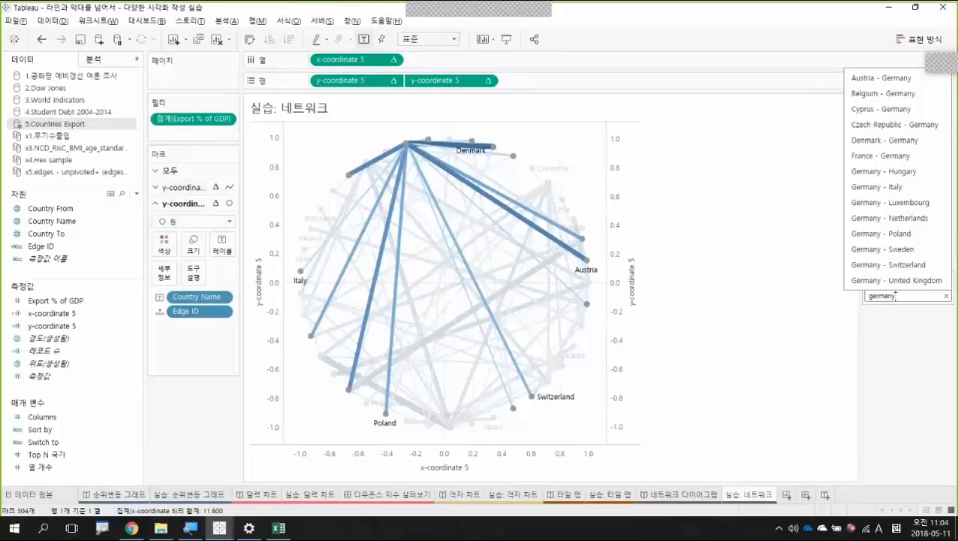
key("Return")
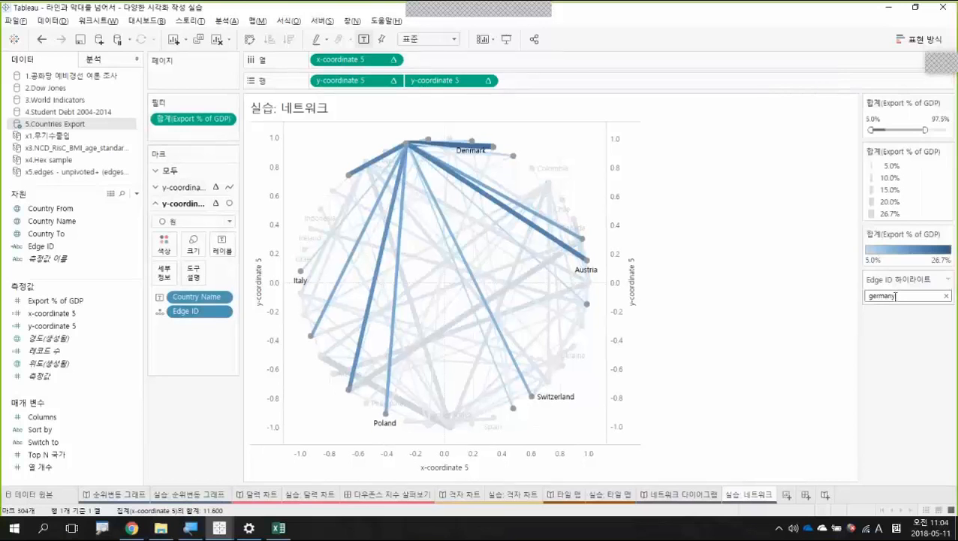
Step: Clear the active highlight and briefly view the whole network diagram in presentation mode, returning to the worksheet
left_click(692, 184)
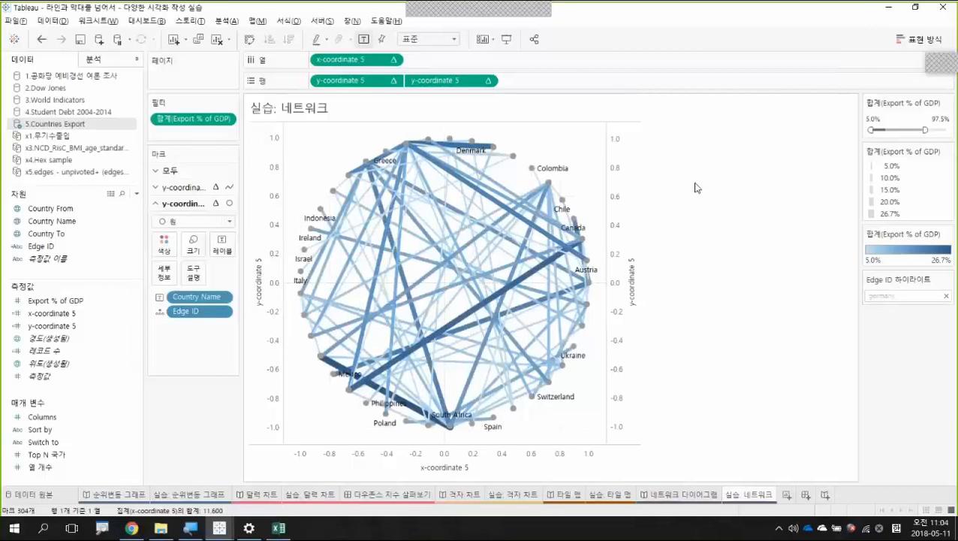
key("F7")
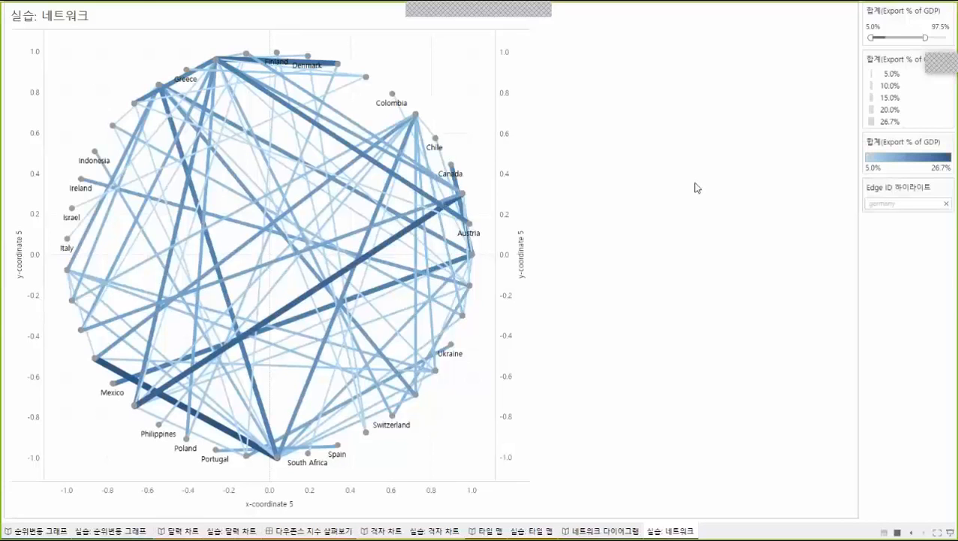
key("Escape")
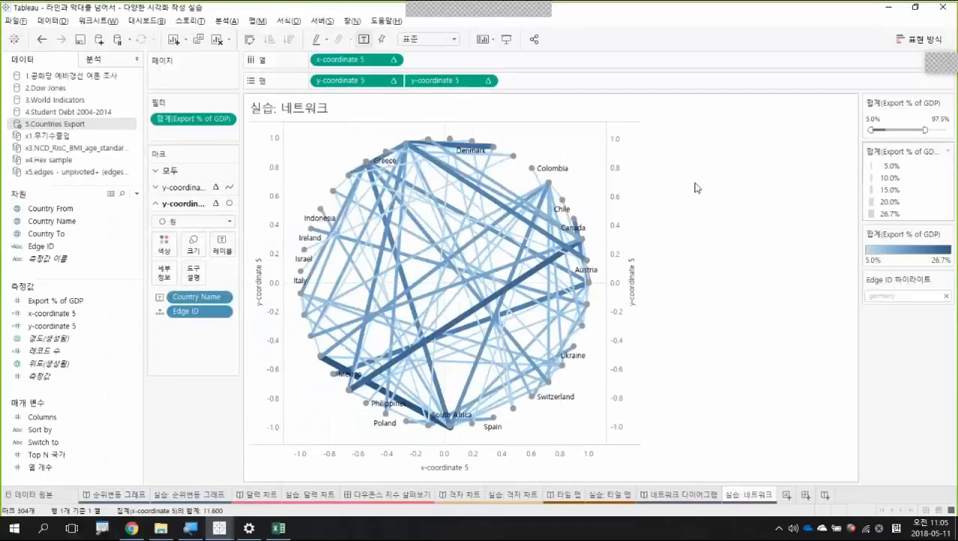